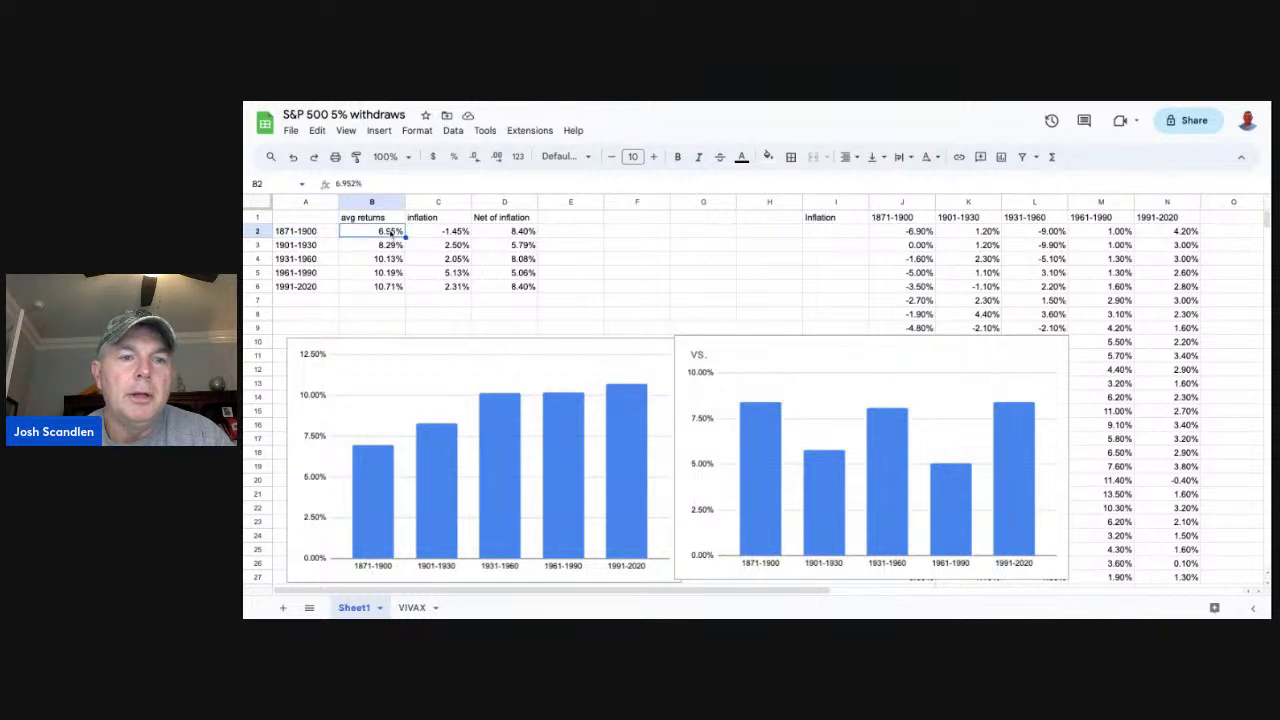
Compare the average return, inflation and net-of-inflation cells for 1871-1900 with those for 1991-2020.
left_click(456, 234)
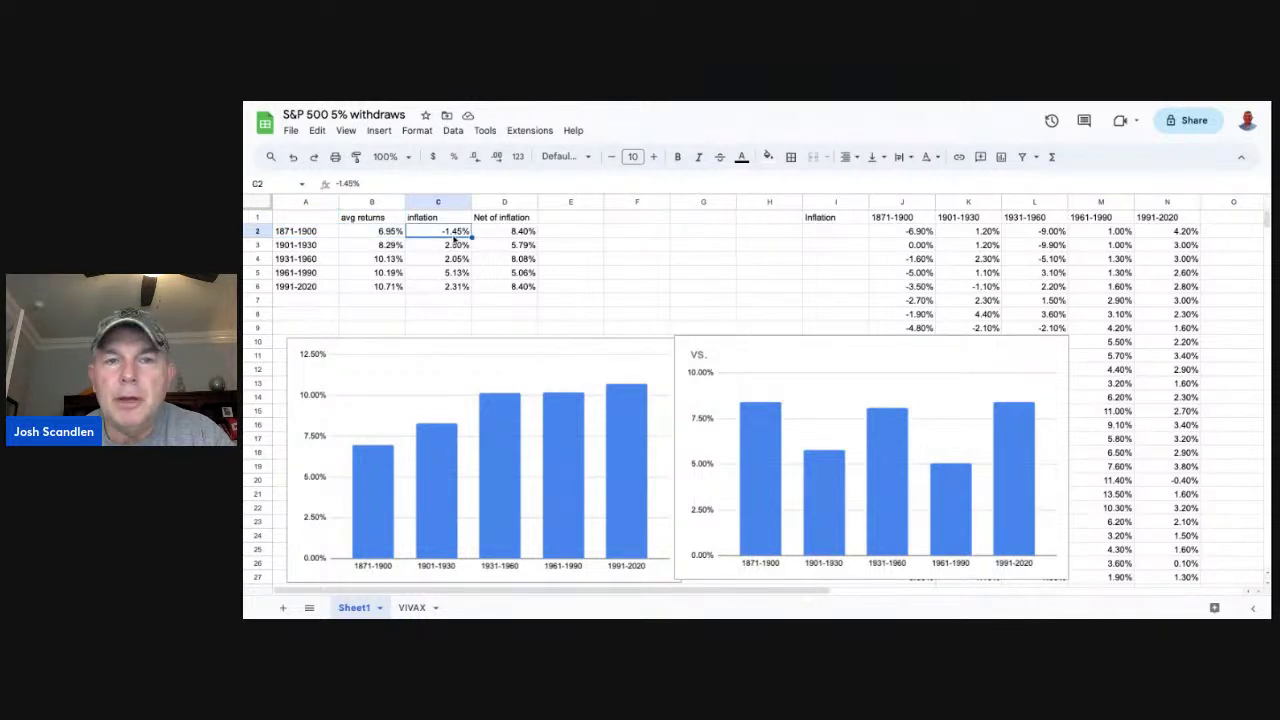
left_click(517, 233)
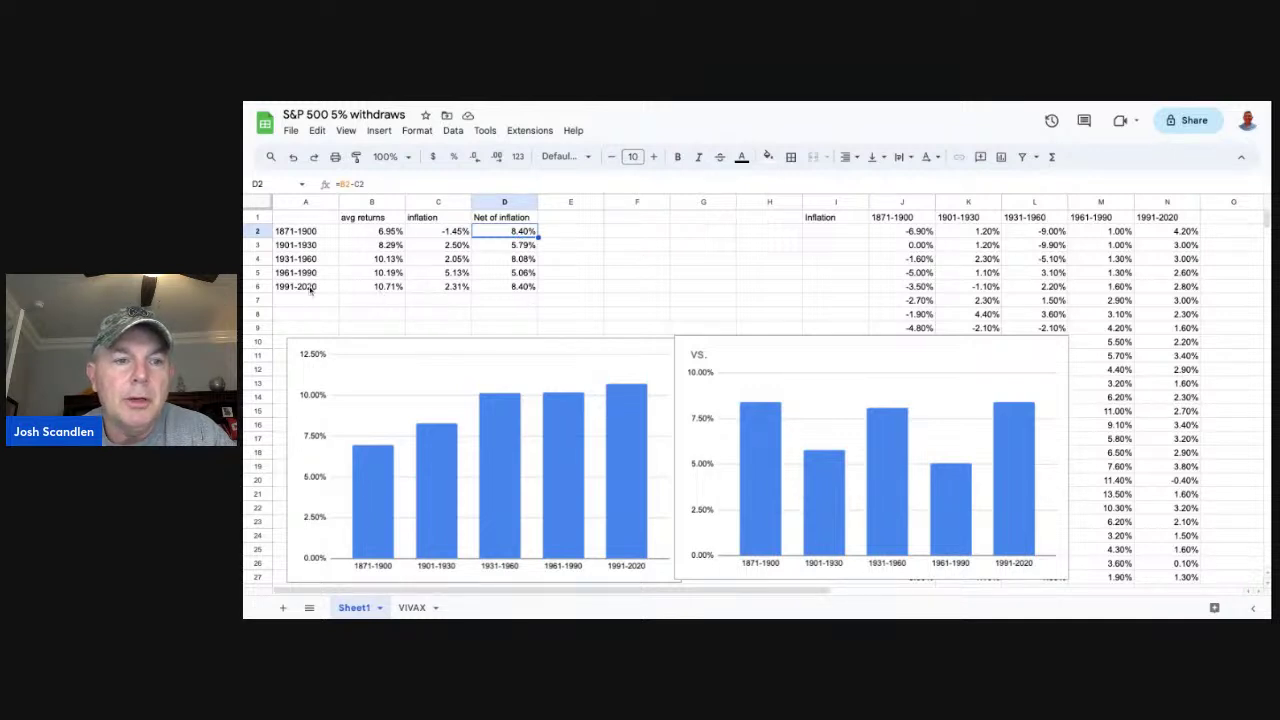
left_click(378, 289)
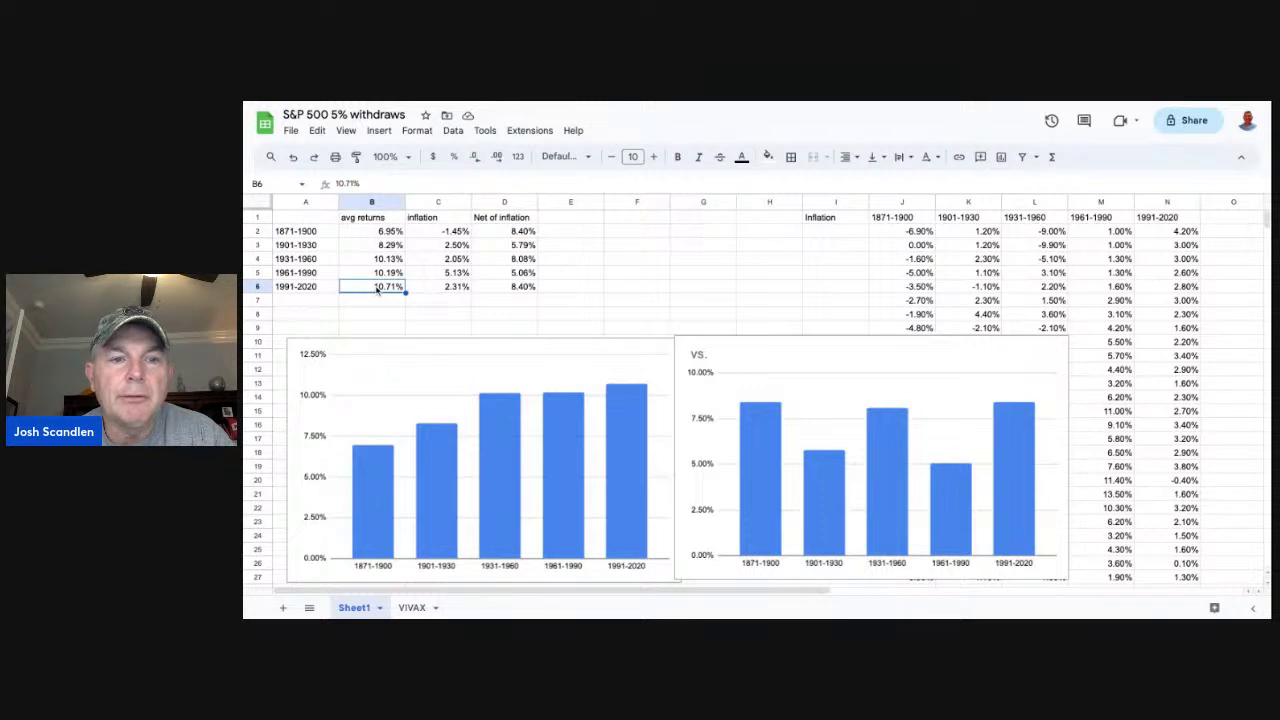
left_click(446, 287)
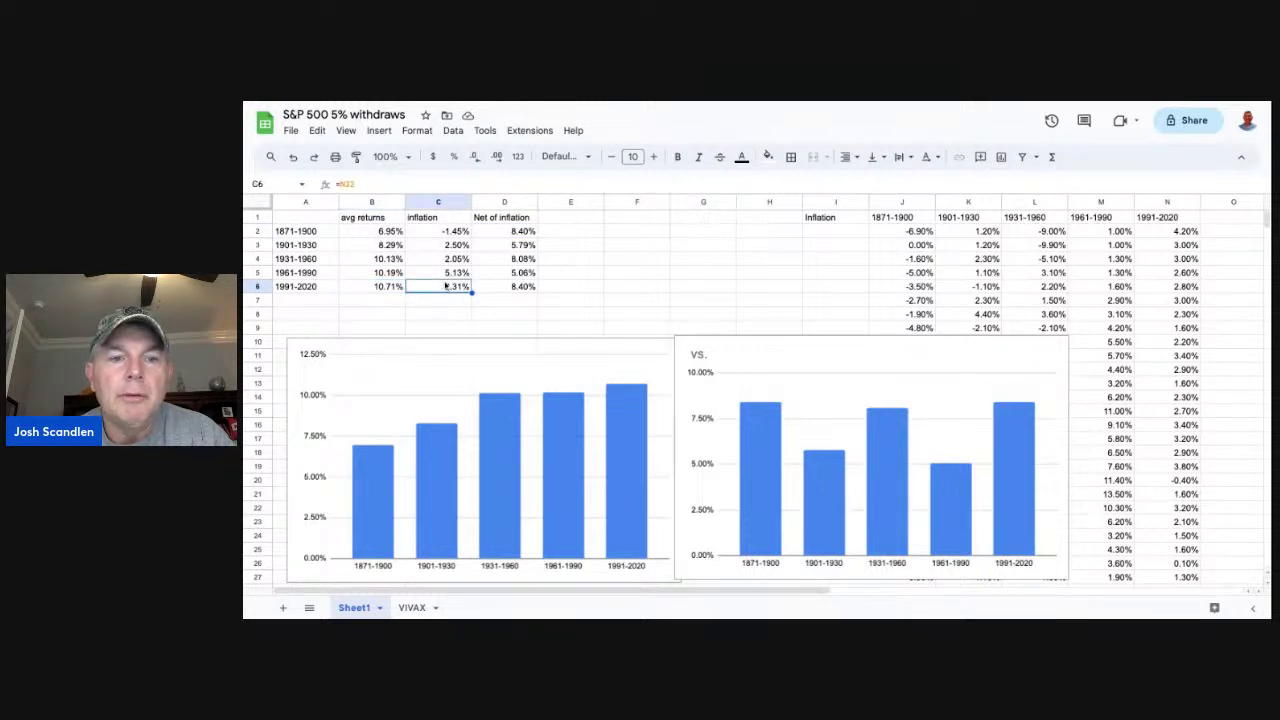
left_click(519, 289)
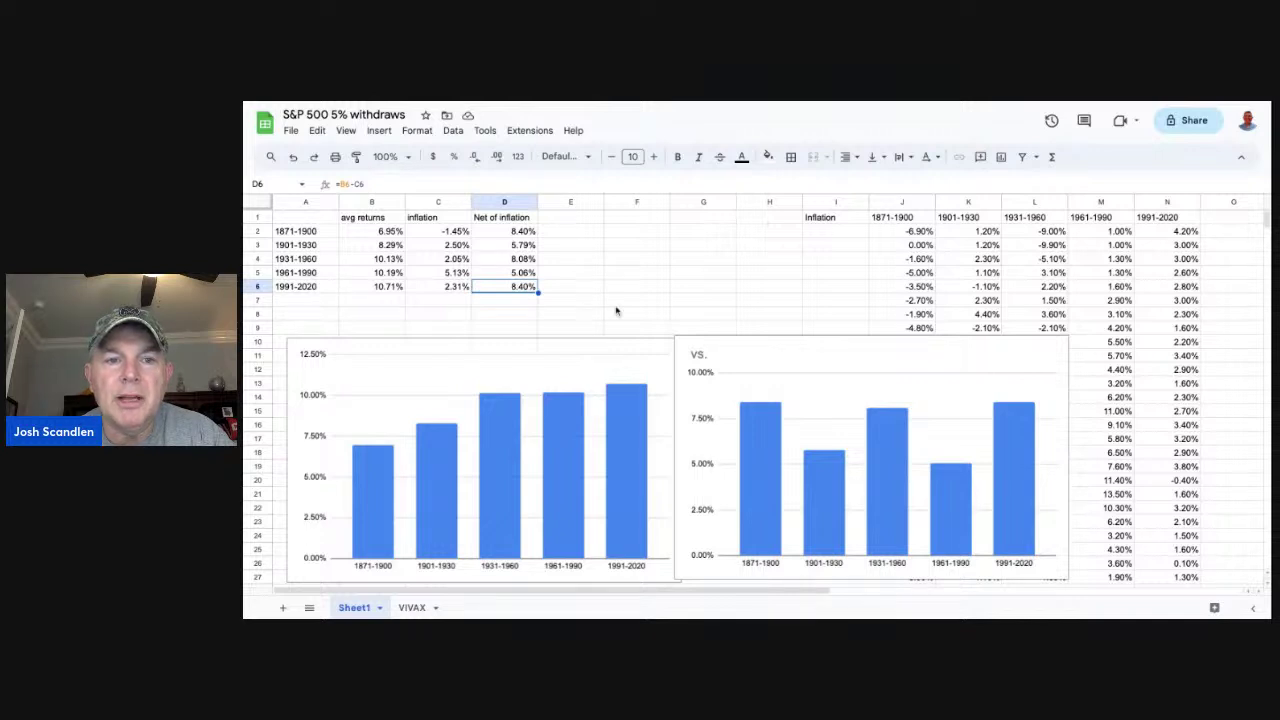
left_click(383, 232)
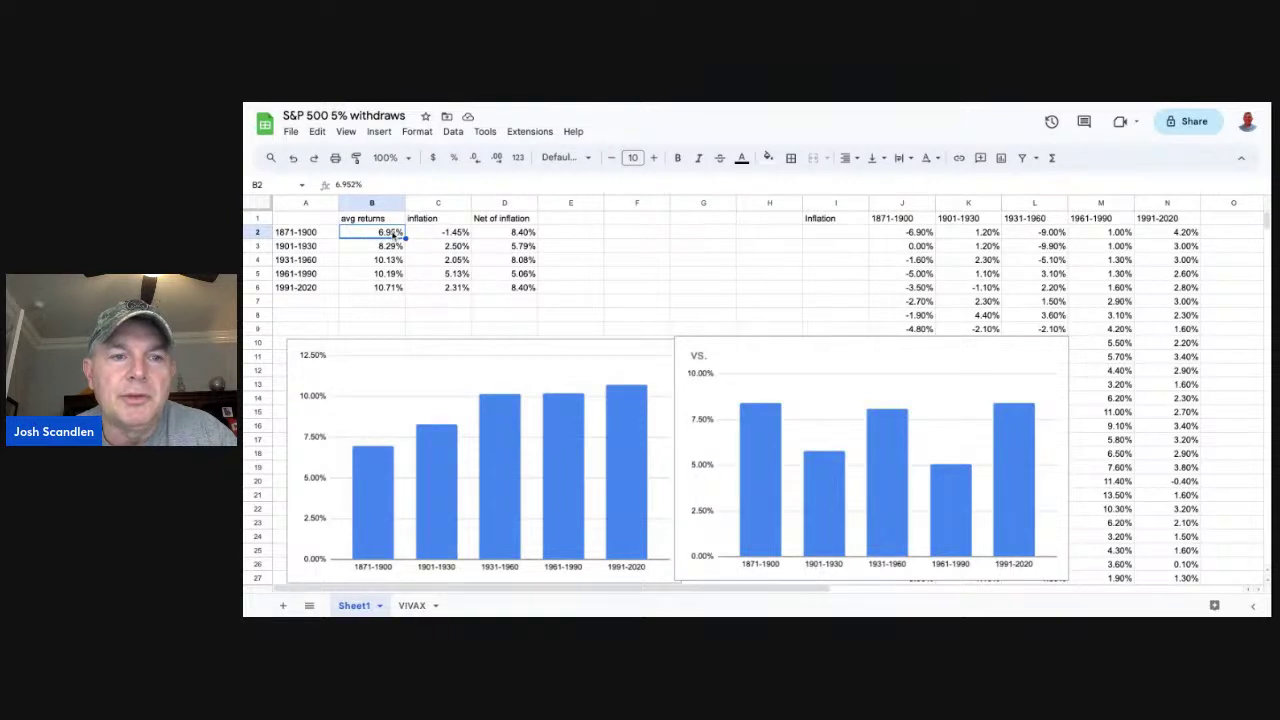
left_click(522, 234)
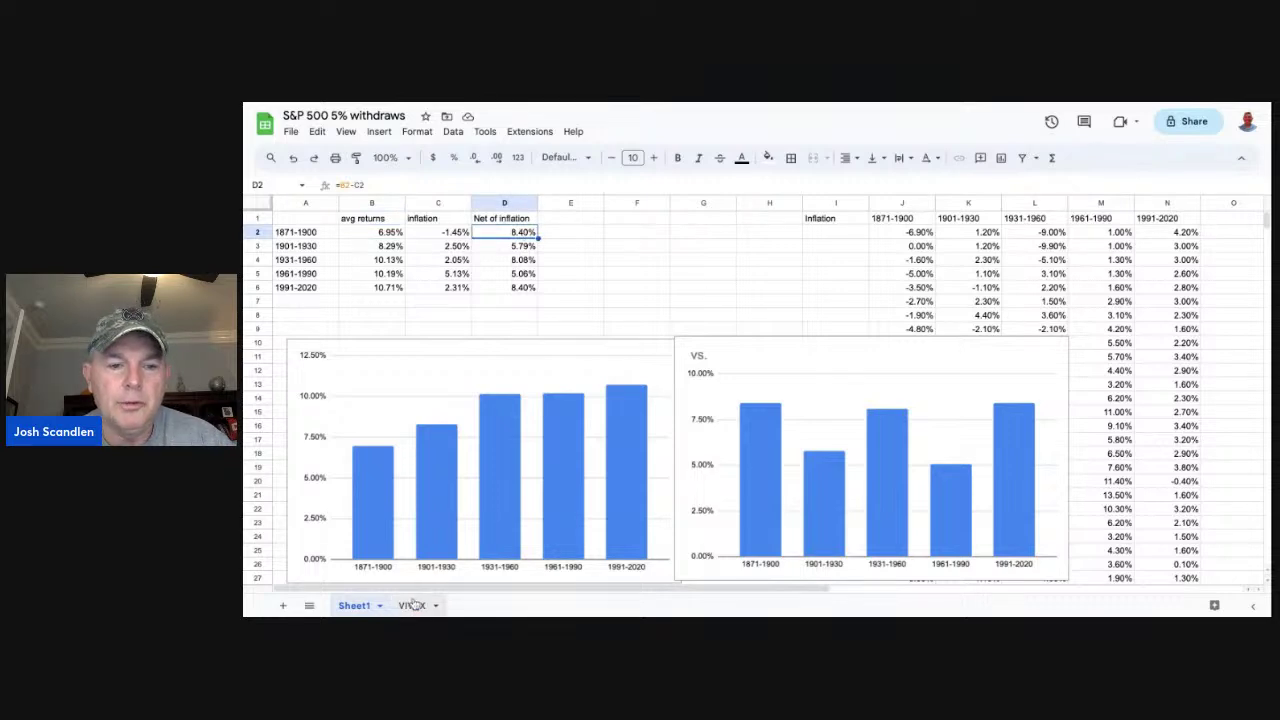
Open the VIVAX sheet and locate the Dividend Vs. Yield chart below the dividend table.
key("alt+Down")
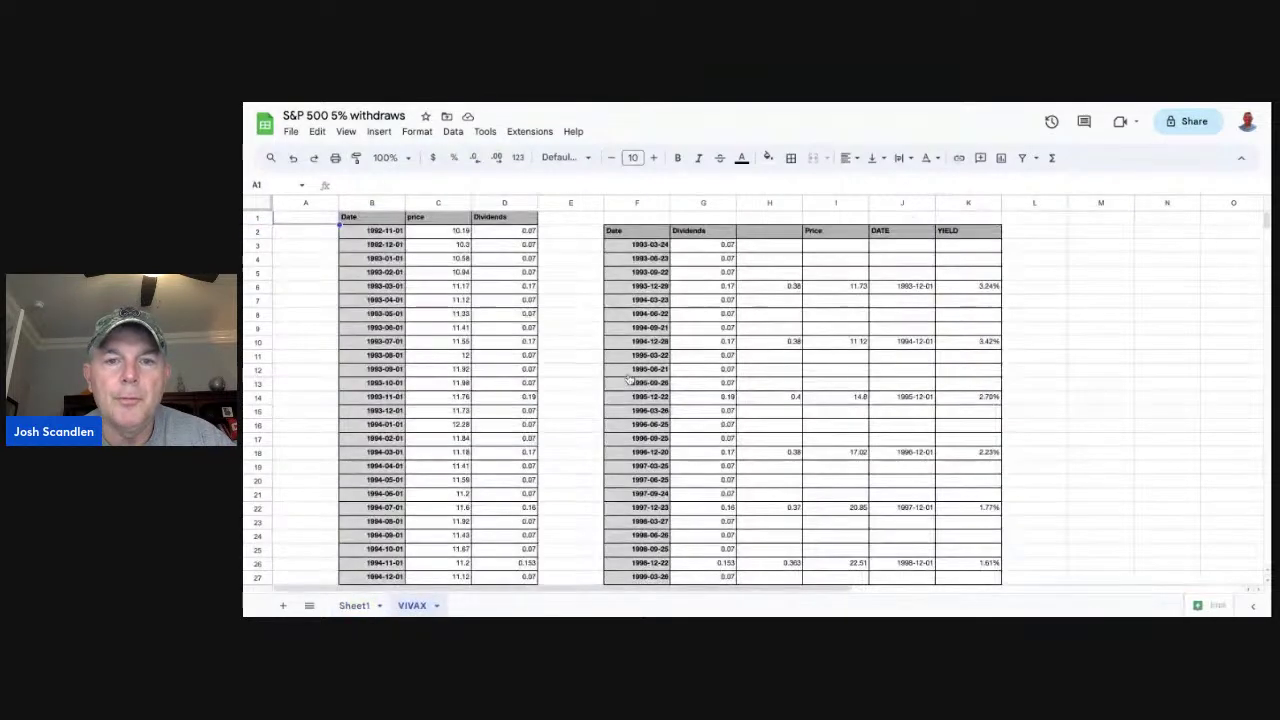
scroll(640, 400, "down", 18)
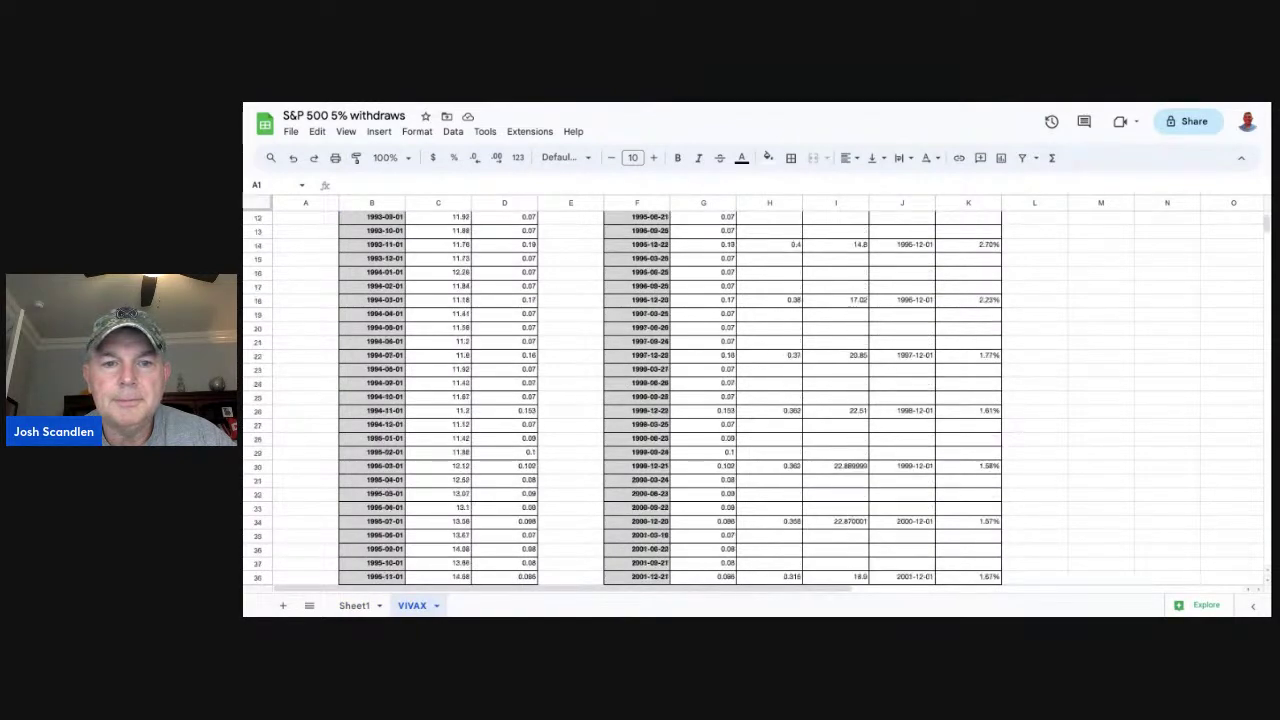
scroll(640, 400, "up", 7)
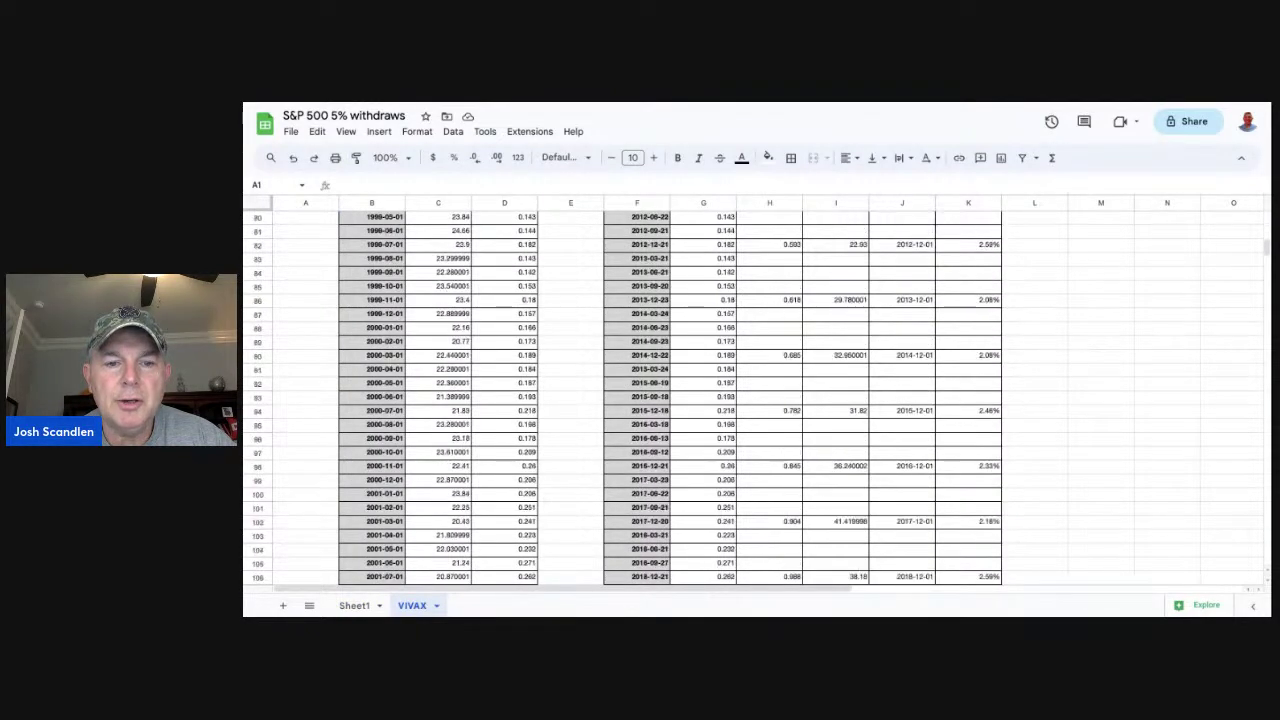
scroll(640, 400, "up", 12)
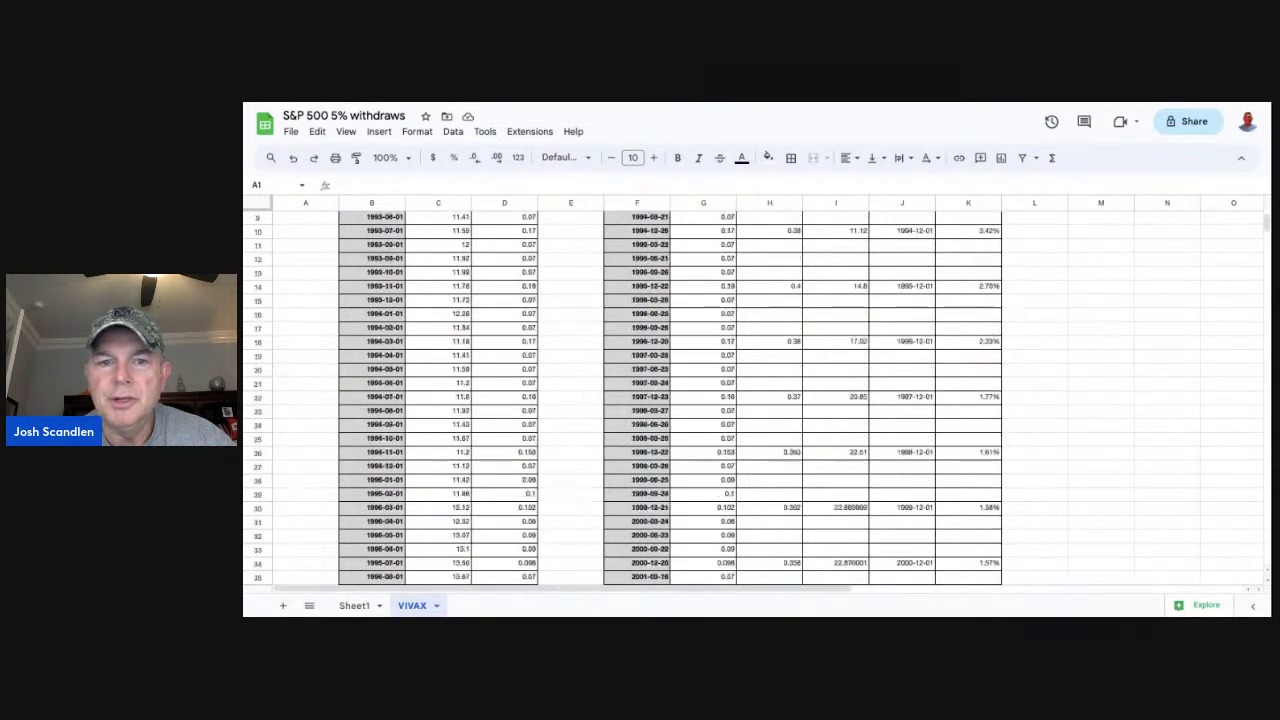
scroll(640, 400, "down", 11)
scroll(640, 400, "down", 20)
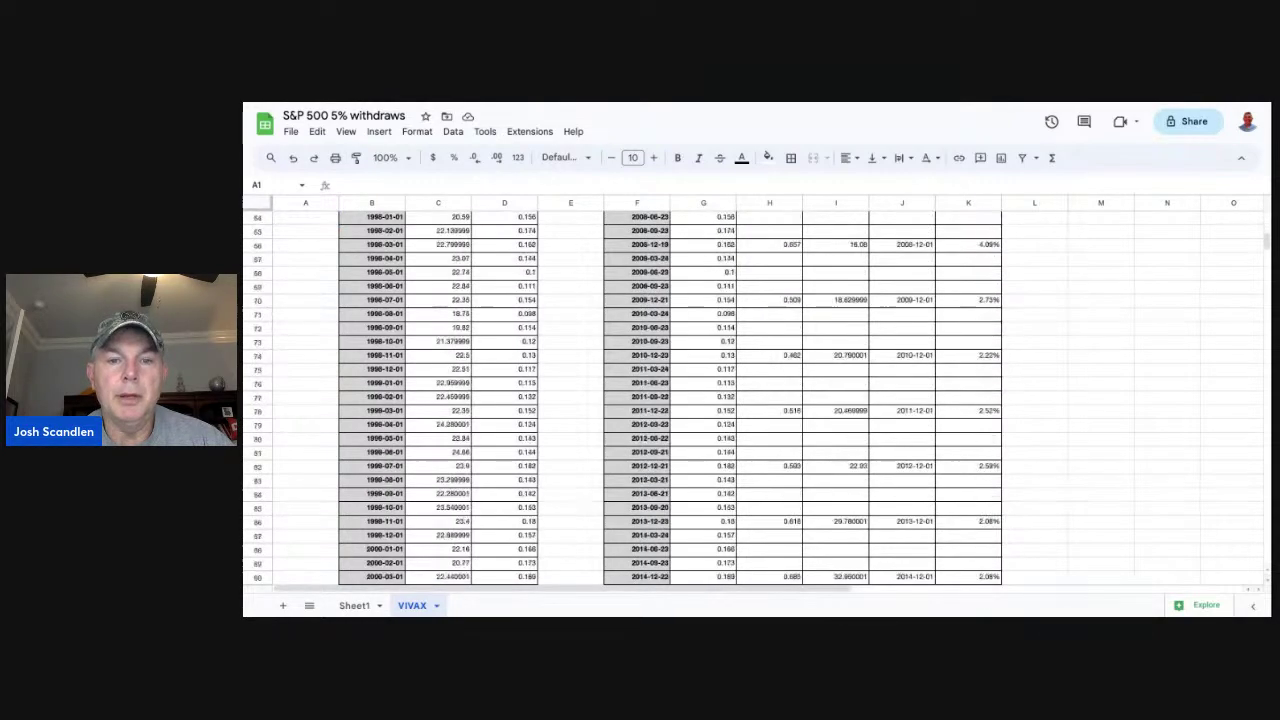
scroll(640, 400, "up", 8)
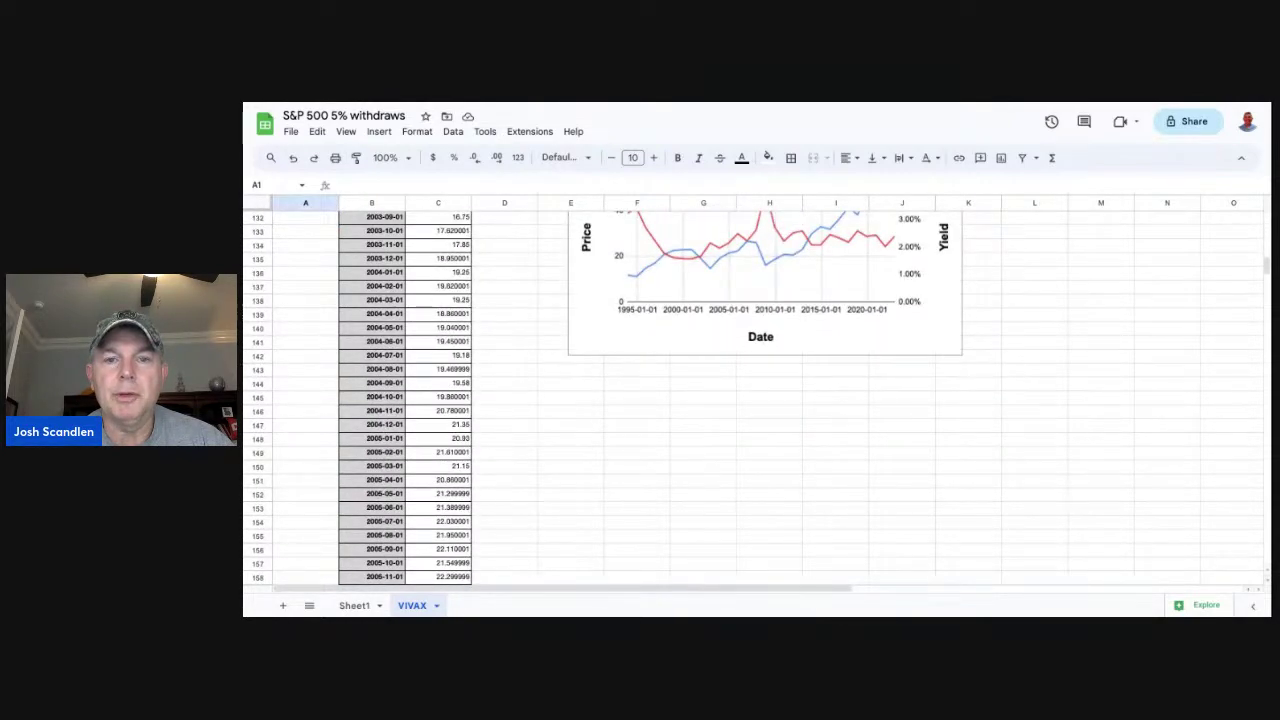
Enlarge the sheet view to 150% and bring the whole width of the VIVAX chart into view.
left_click(390, 157)
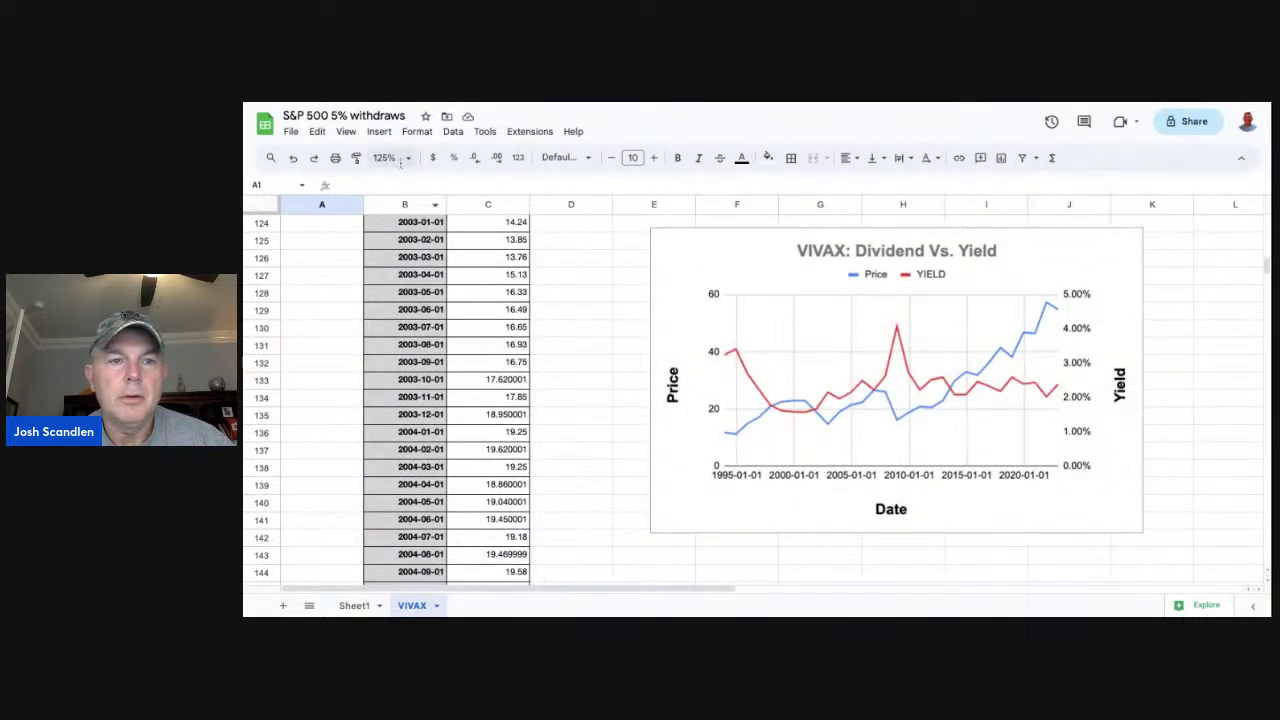
left_click(407, 160)
left_click(388, 286)
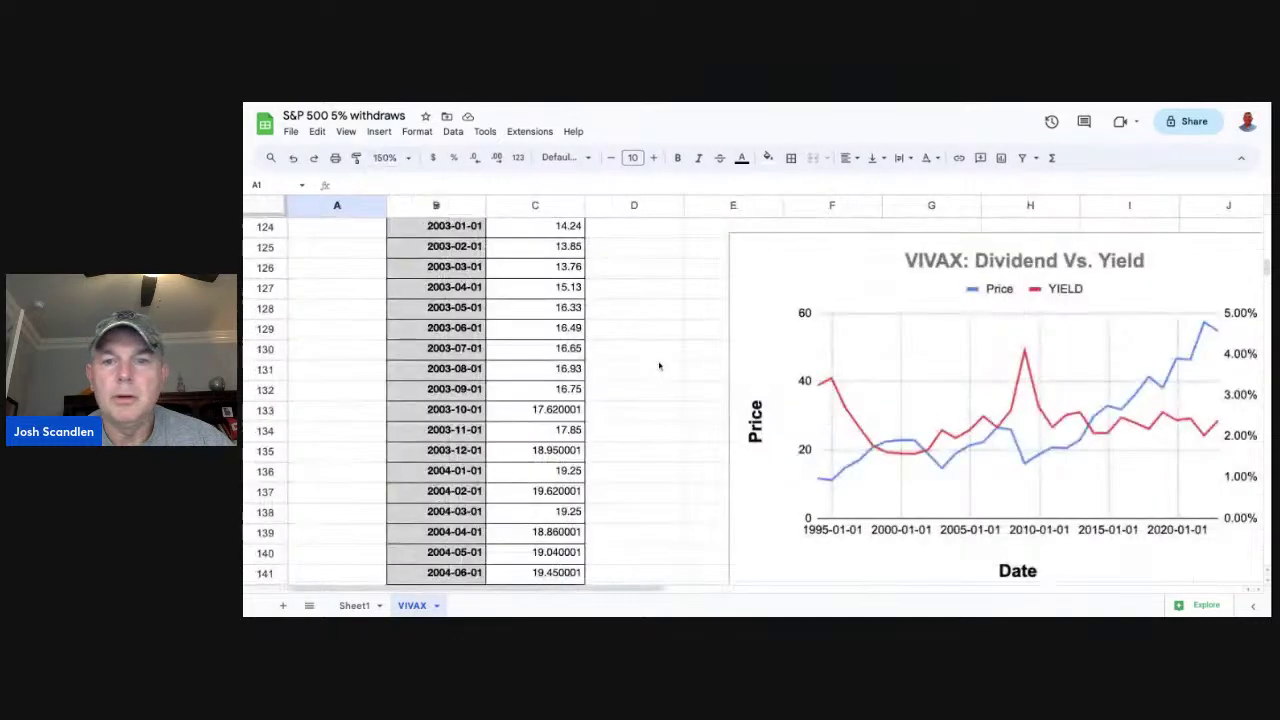
scroll(871, 361, "right", 8)
scroll(871, 361, "left", 5)
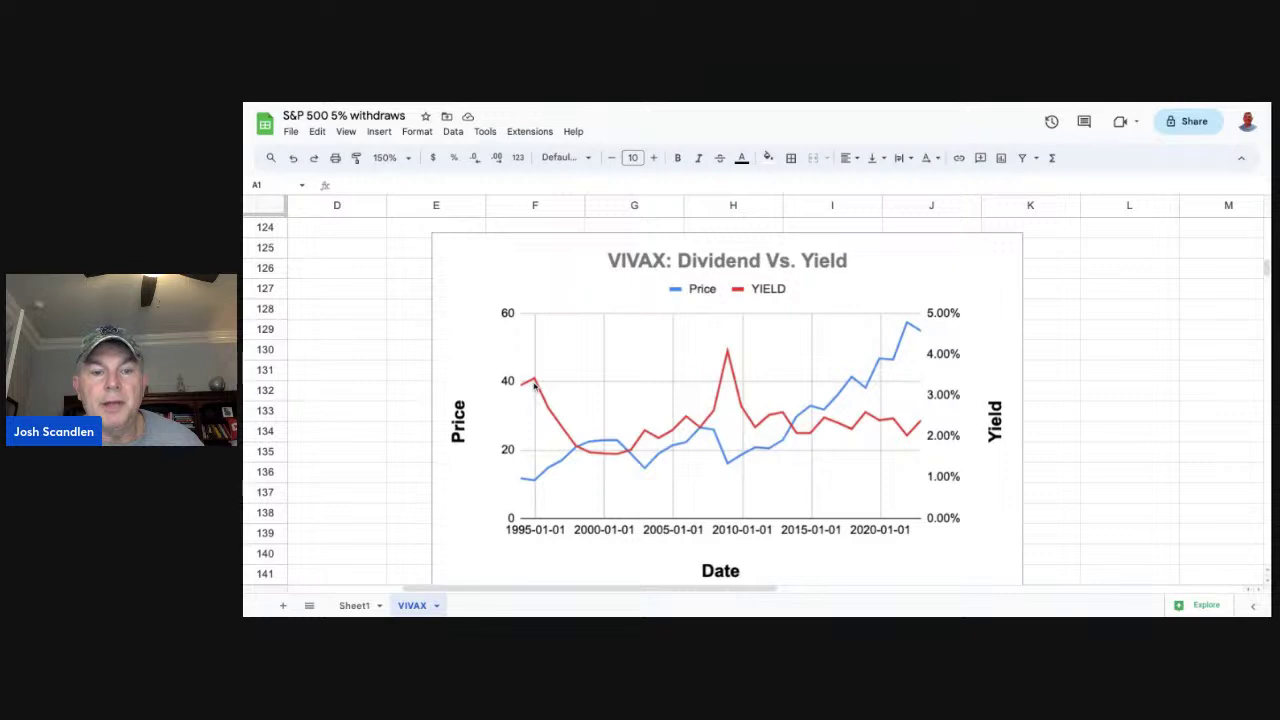
Select the VIVAX chart and inspect the yield line at its 2008 peak, the following year and the mid-1990s.
left_click(728, 352)
scroll(728, 352, "left", 1)
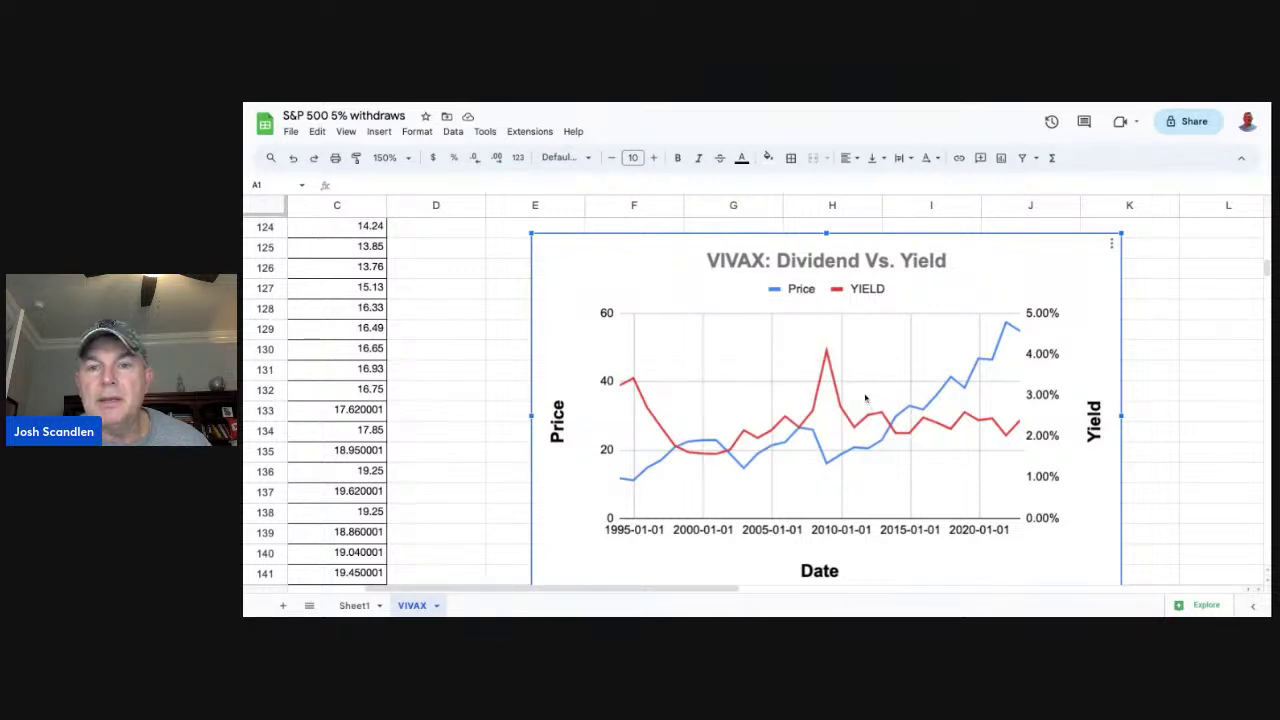
mouse_move(827, 352)
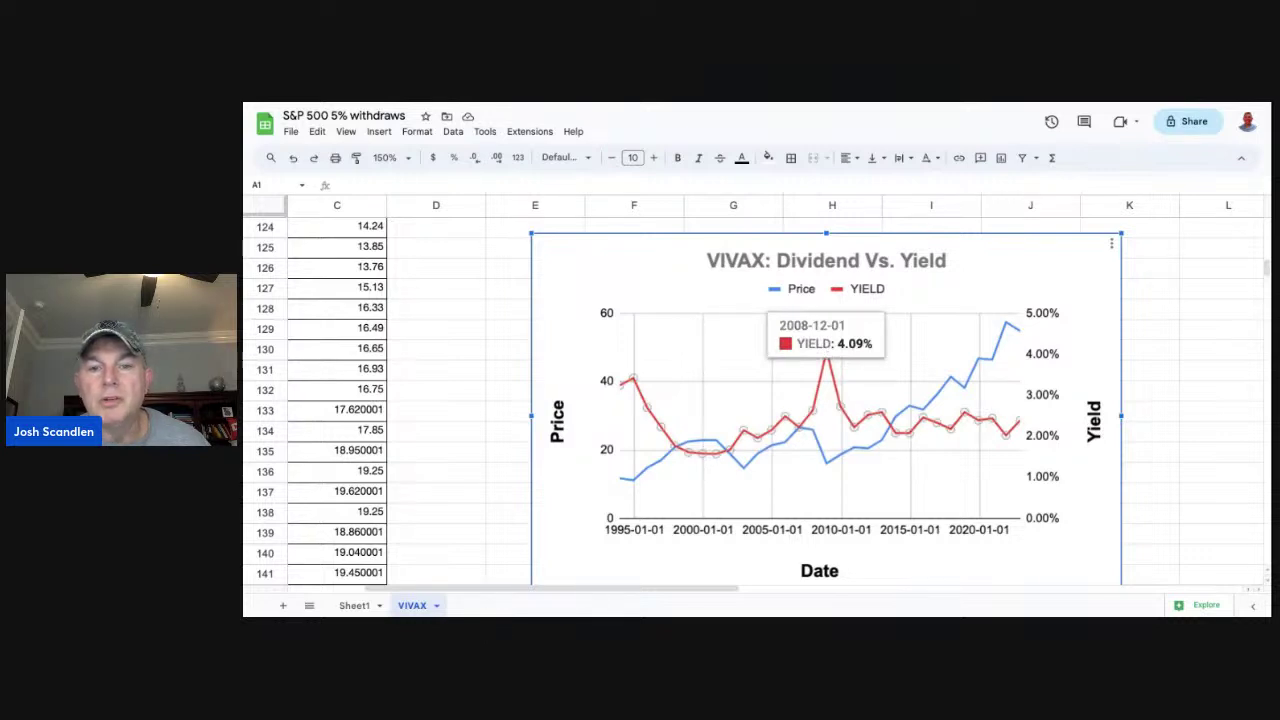
mouse_move(770, 409)
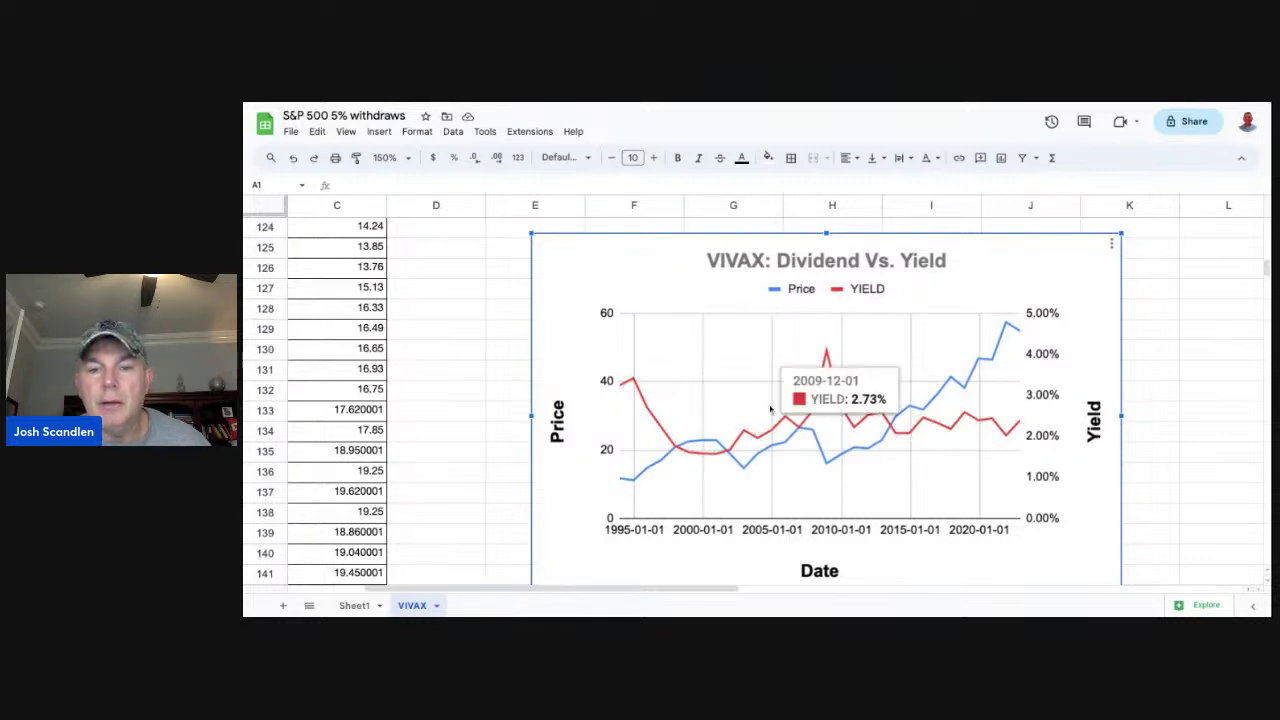
mouse_move(637, 378)
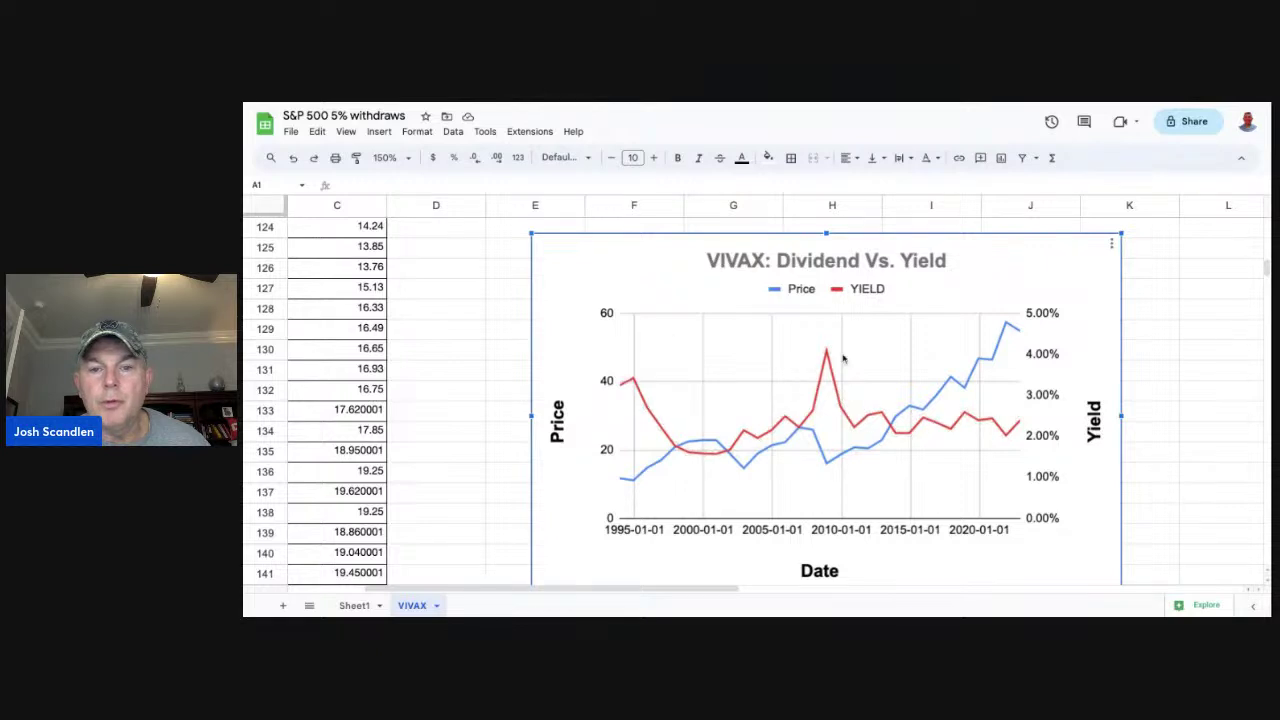
mouse_move(613, 411)
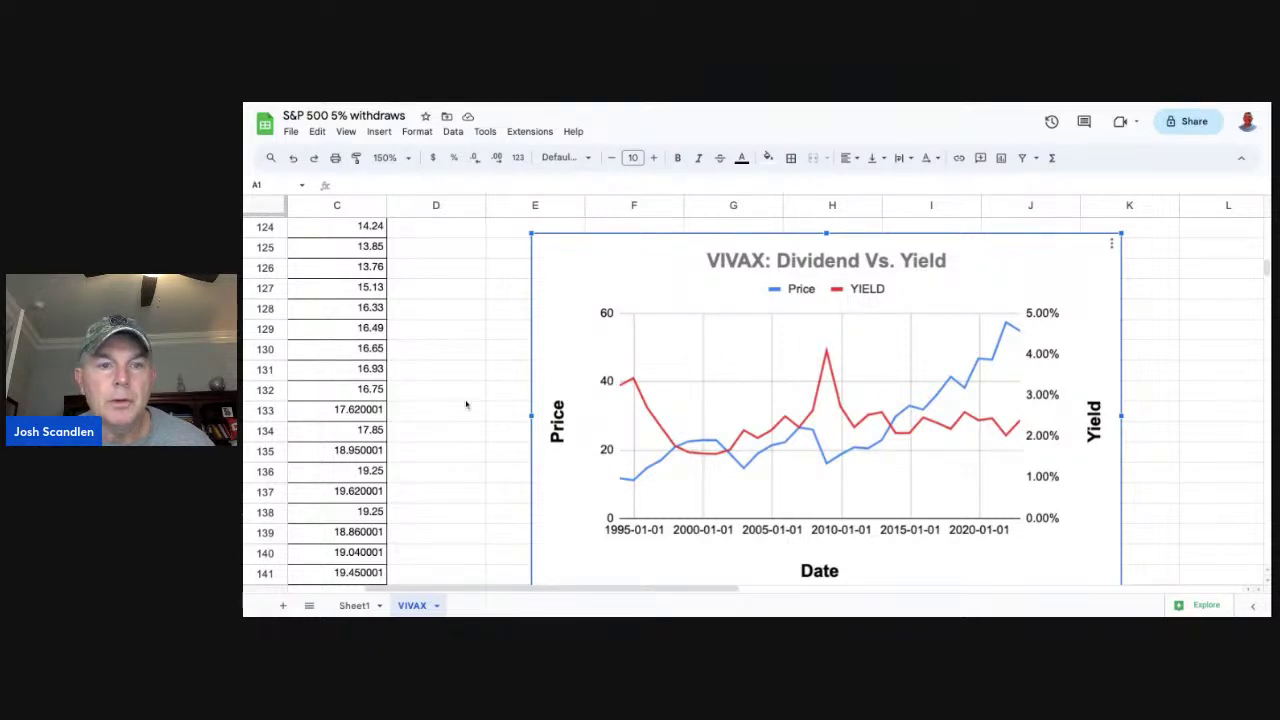
Review the VIVAX price and quarterly dividend history from the first rows in the 1990s through the 2010s.
scroll(620, 331, "left", 2)
scroll(632, 332, "up", 4)
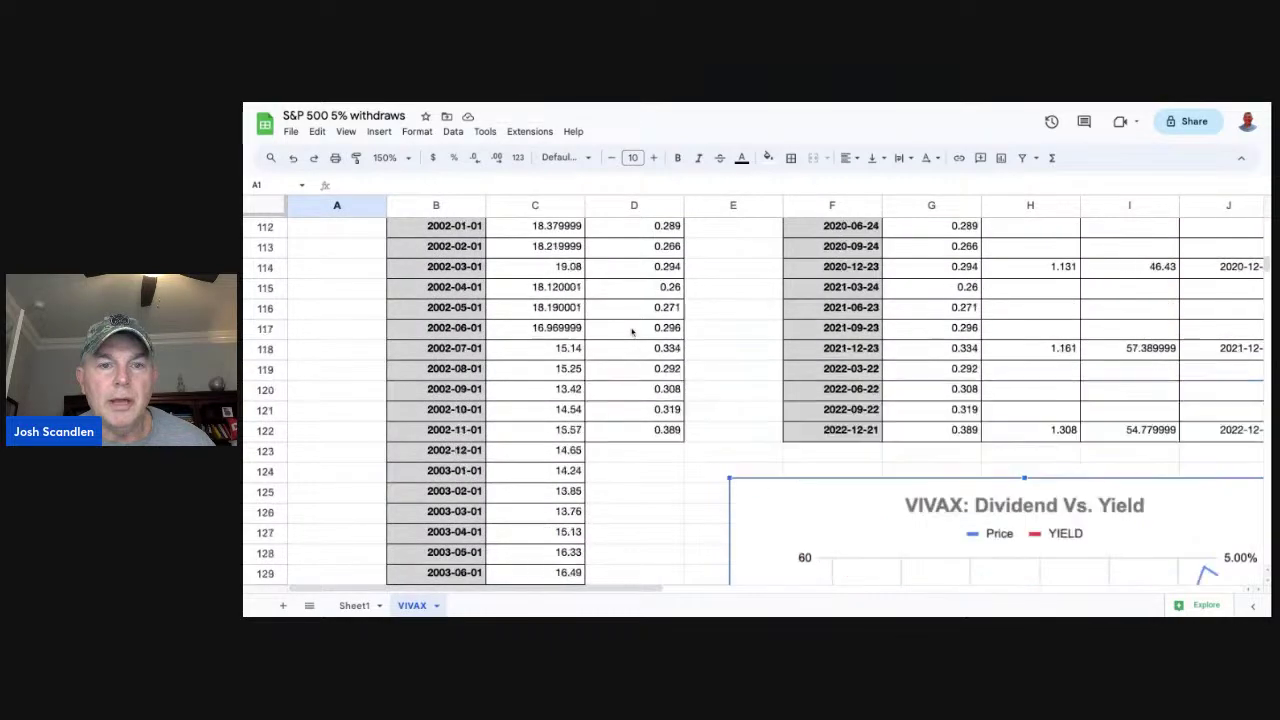
scroll(632, 332, "up", 20)
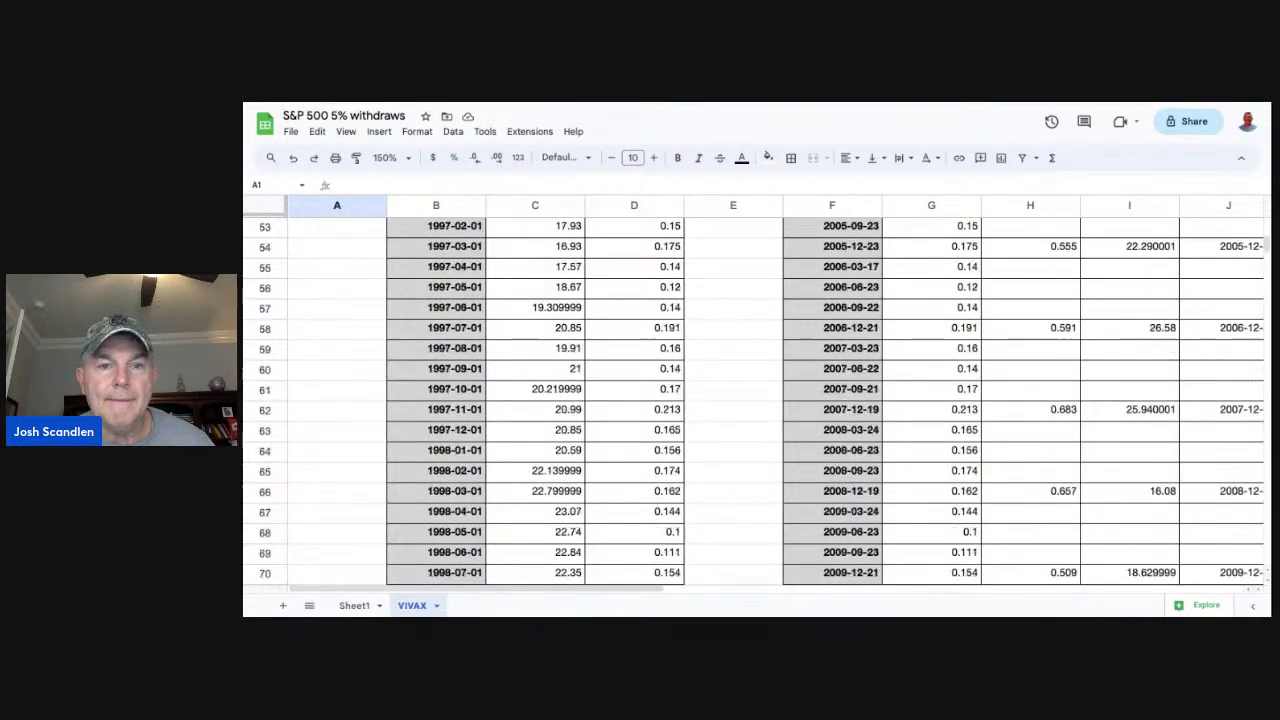
scroll(764, 399, "up", 16)
scroll(645, 276, "up", 3)
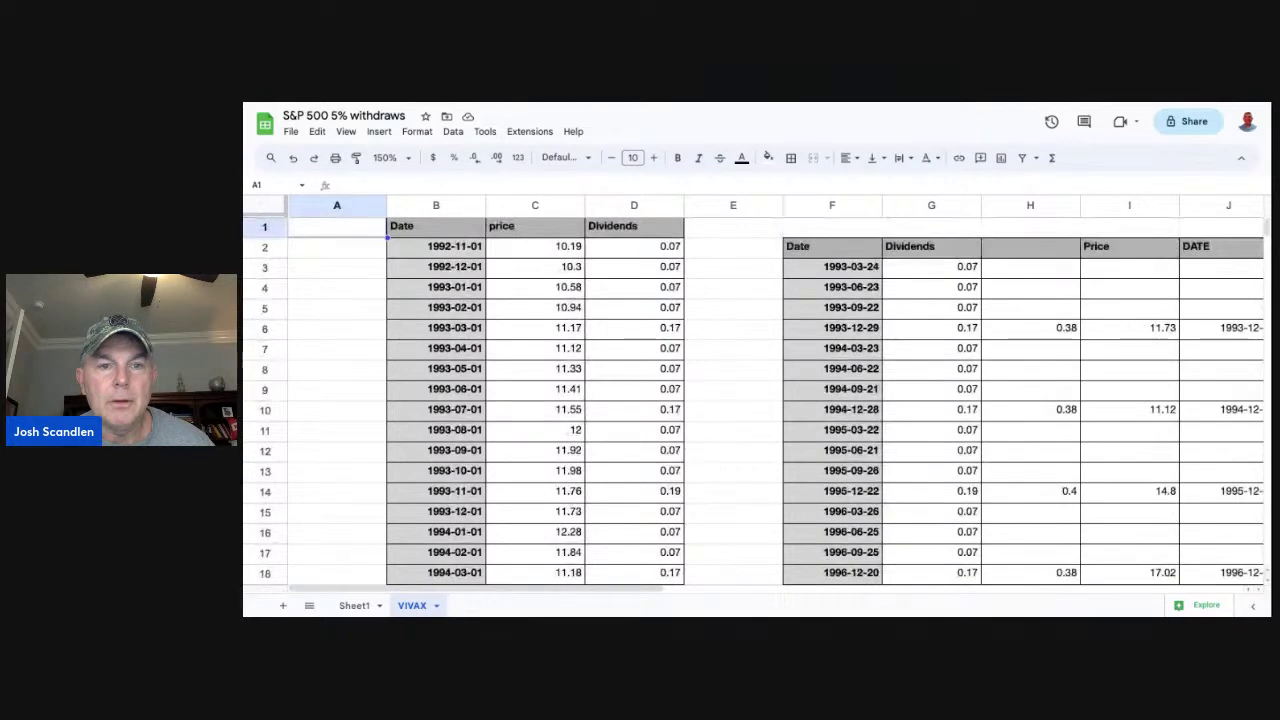
scroll(645, 276, "down", 2)
scroll(645, 276, "down", 5)
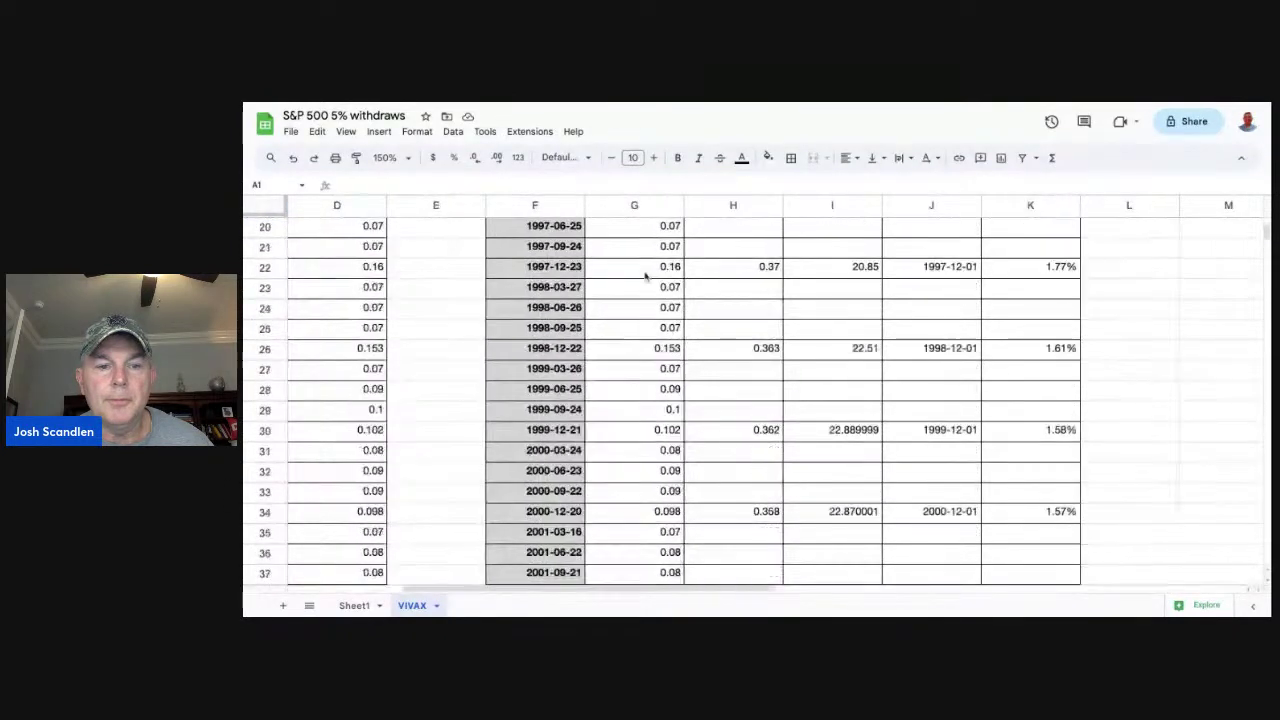
scroll(645, 276, "down", 6)
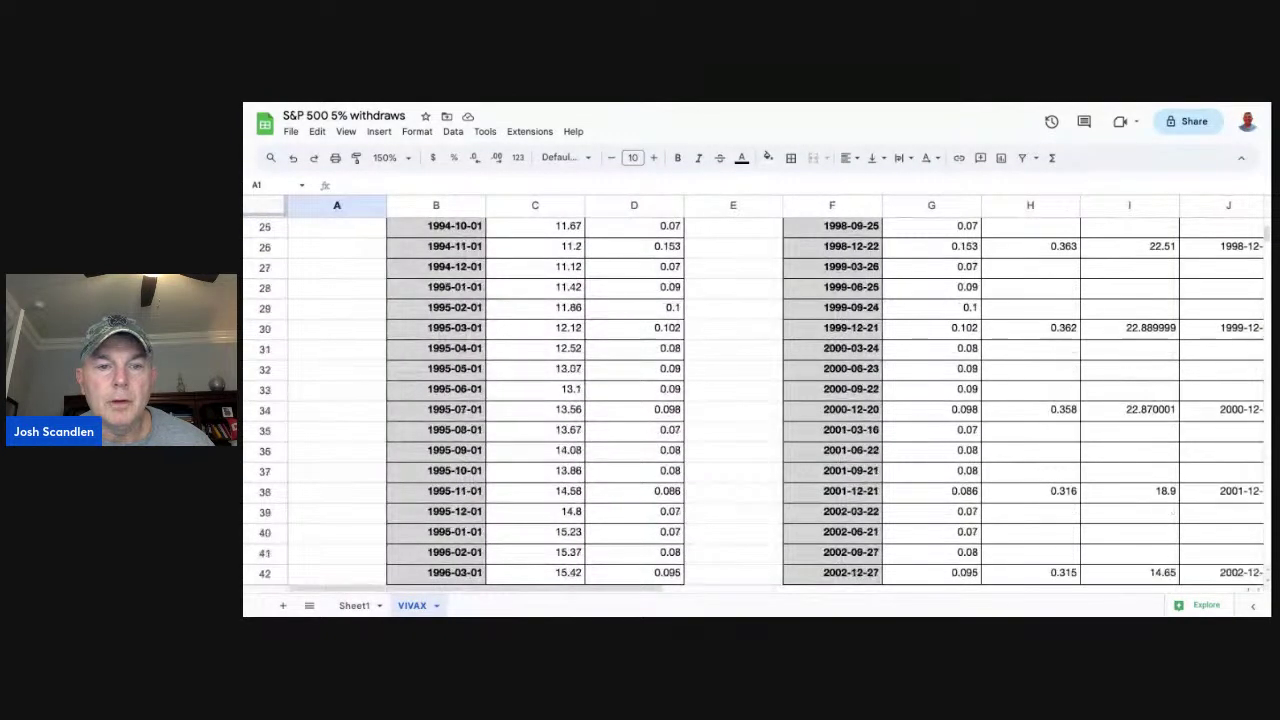
scroll(645, 276, "down", 8)
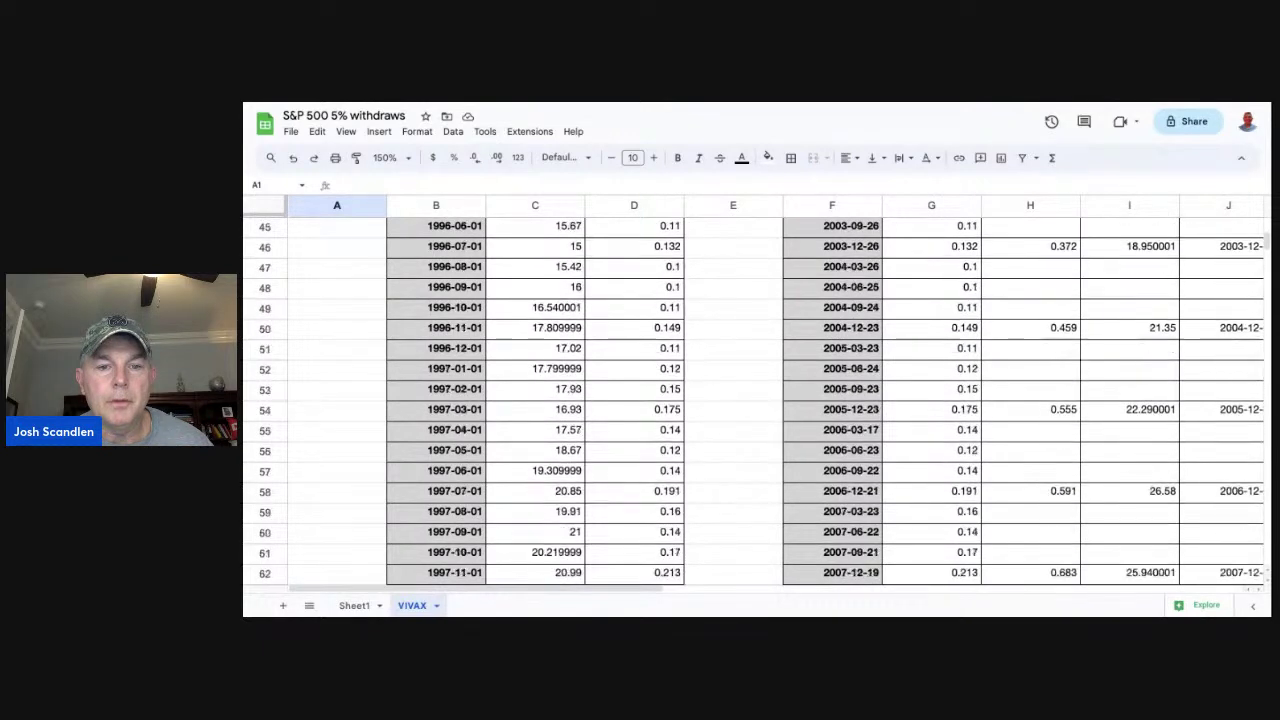
scroll(645, 276, "down", 5)
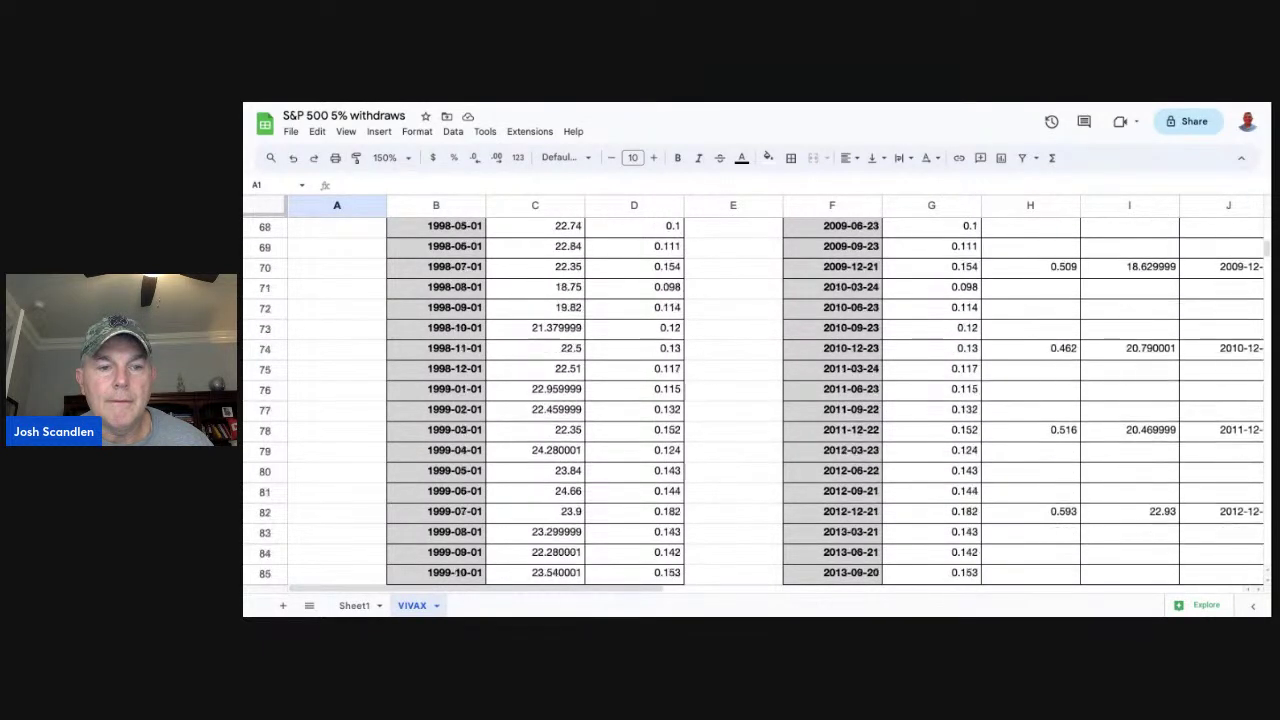
scroll(840, 306, "right", 1)
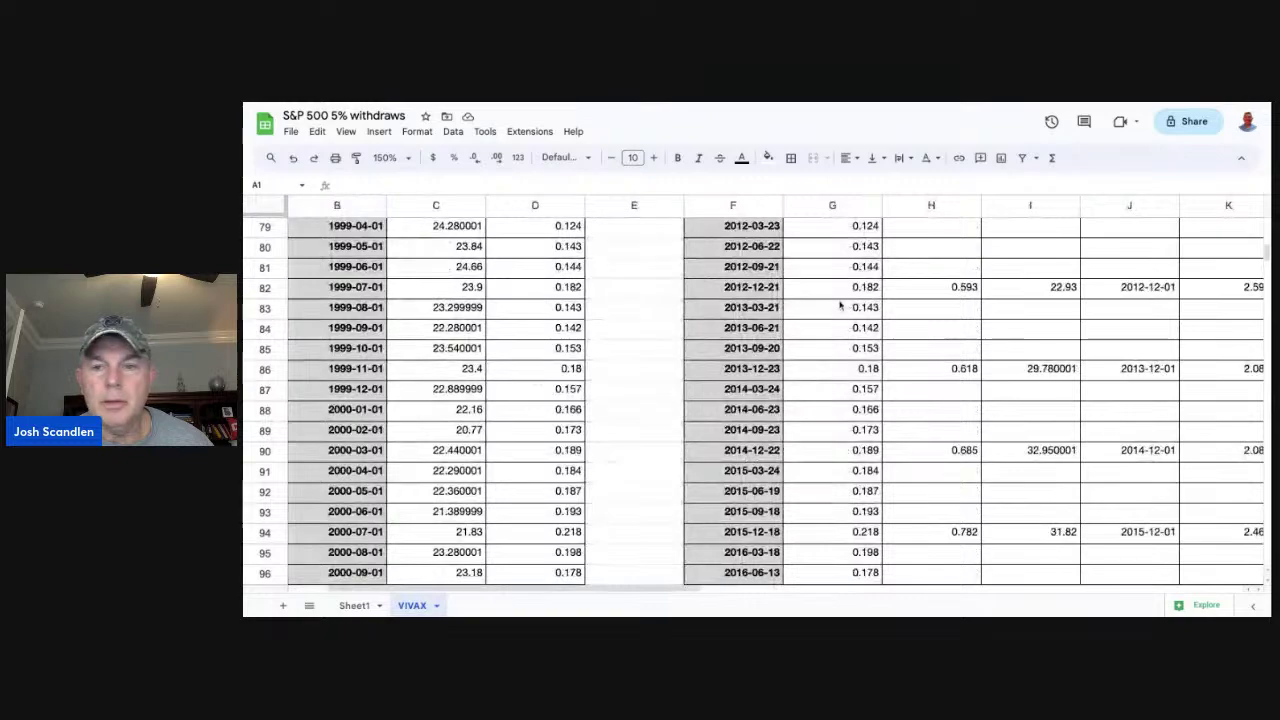
Examine the yearly dividend totals, December prices and yields in columns H to K, starting from 1993.
scroll(840, 306, "up", 15)
scroll(840, 306, "right", 5)
scroll(840, 306, "left", 7)
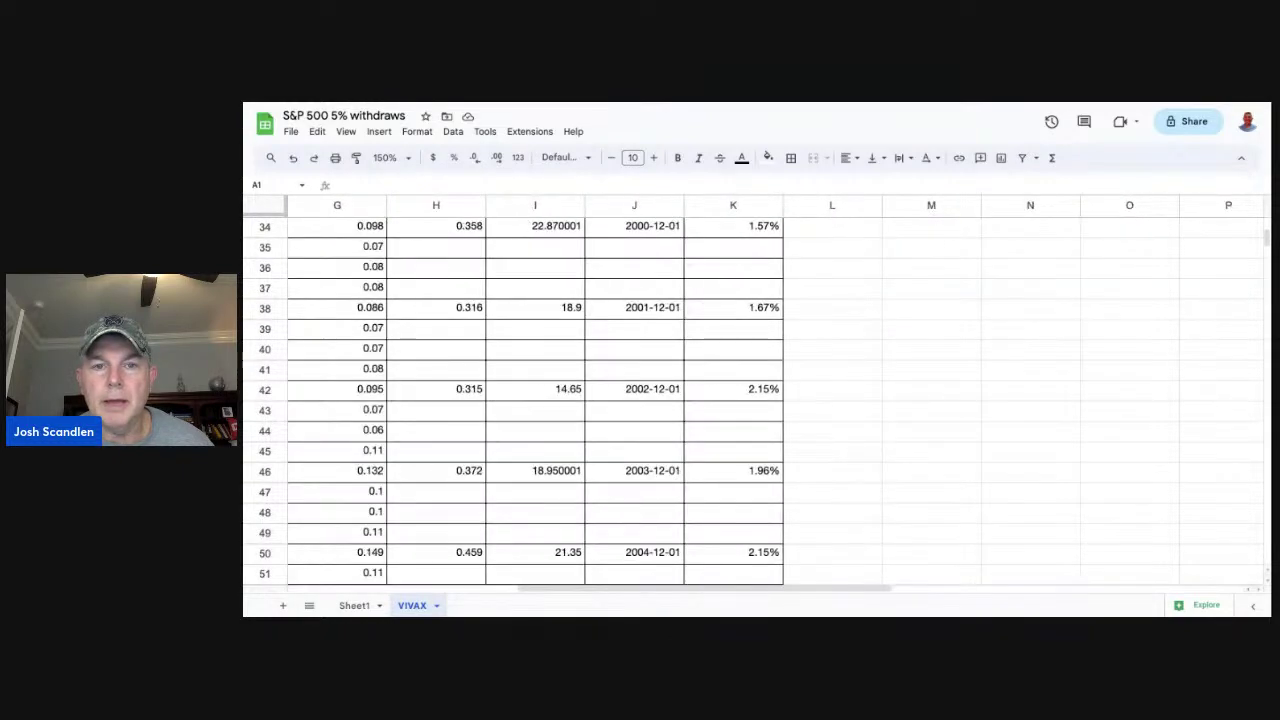
scroll(840, 306, "up", 11)
scroll(840, 306, "right", 3)
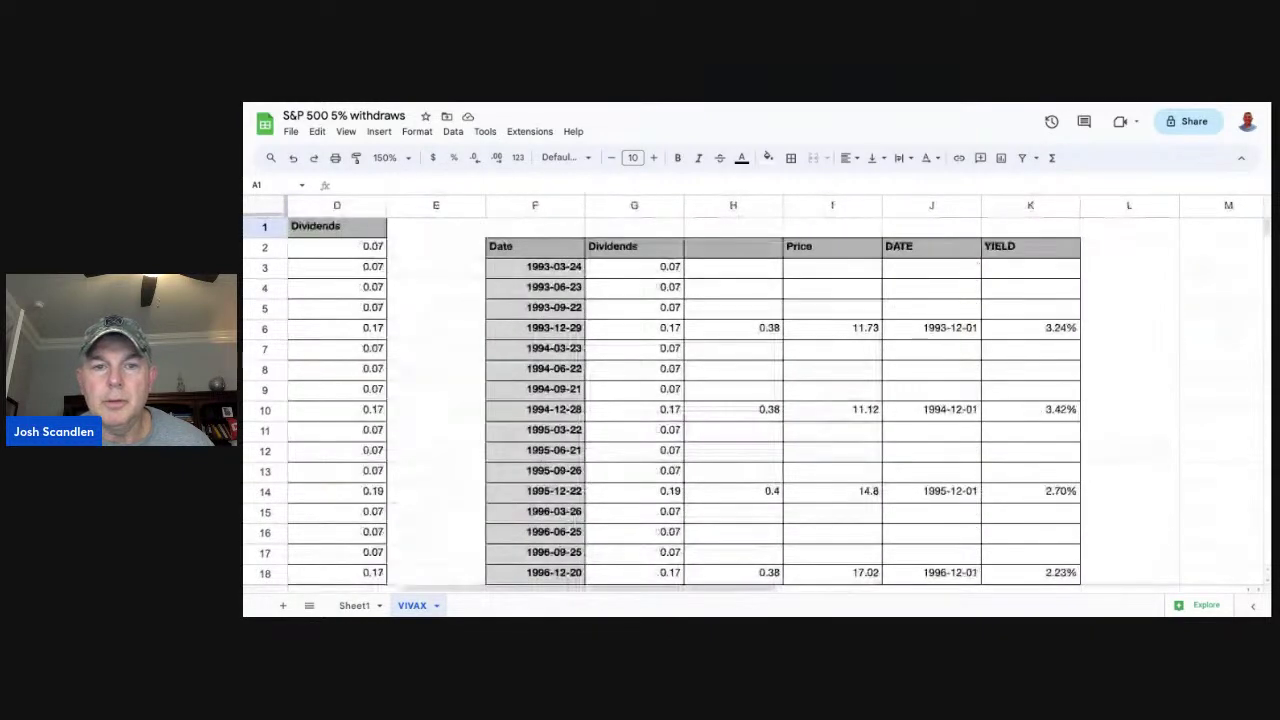
scroll(855, 300, "down", 1)
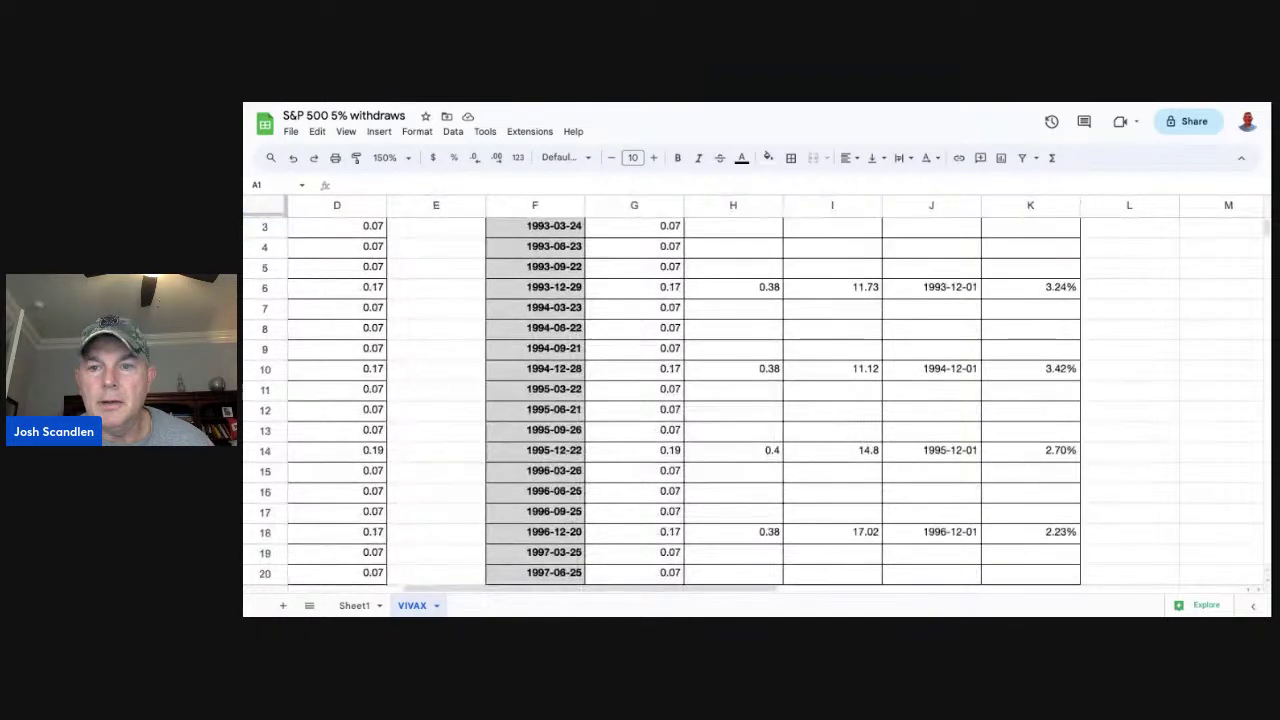
scroll(855, 308, "up", 1)
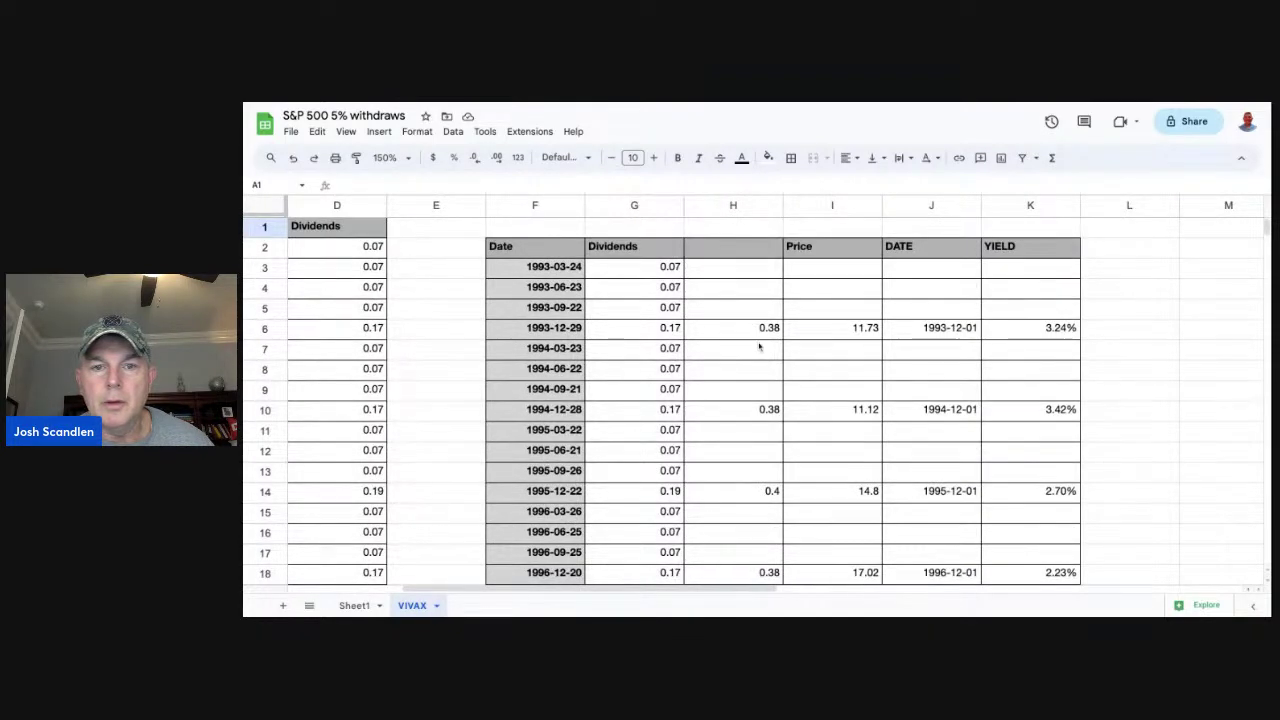
scroll(772, 420, "down", 4)
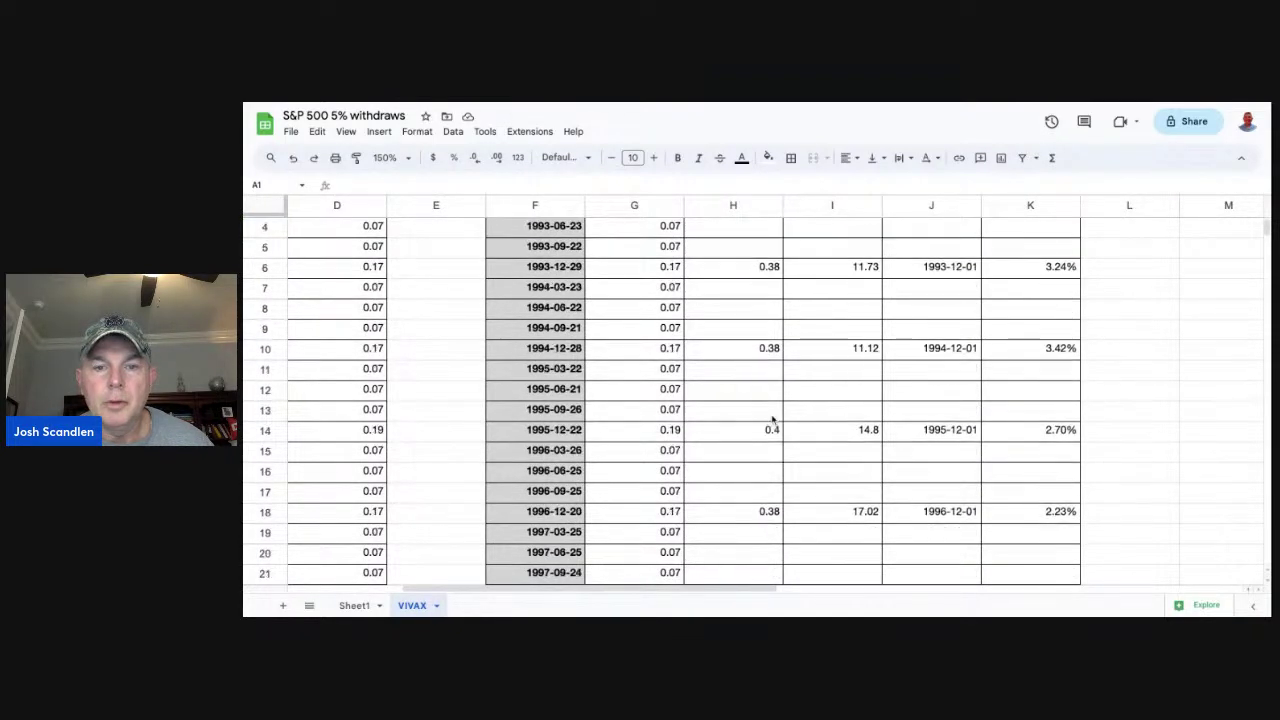
scroll(771, 300, "down", 1)
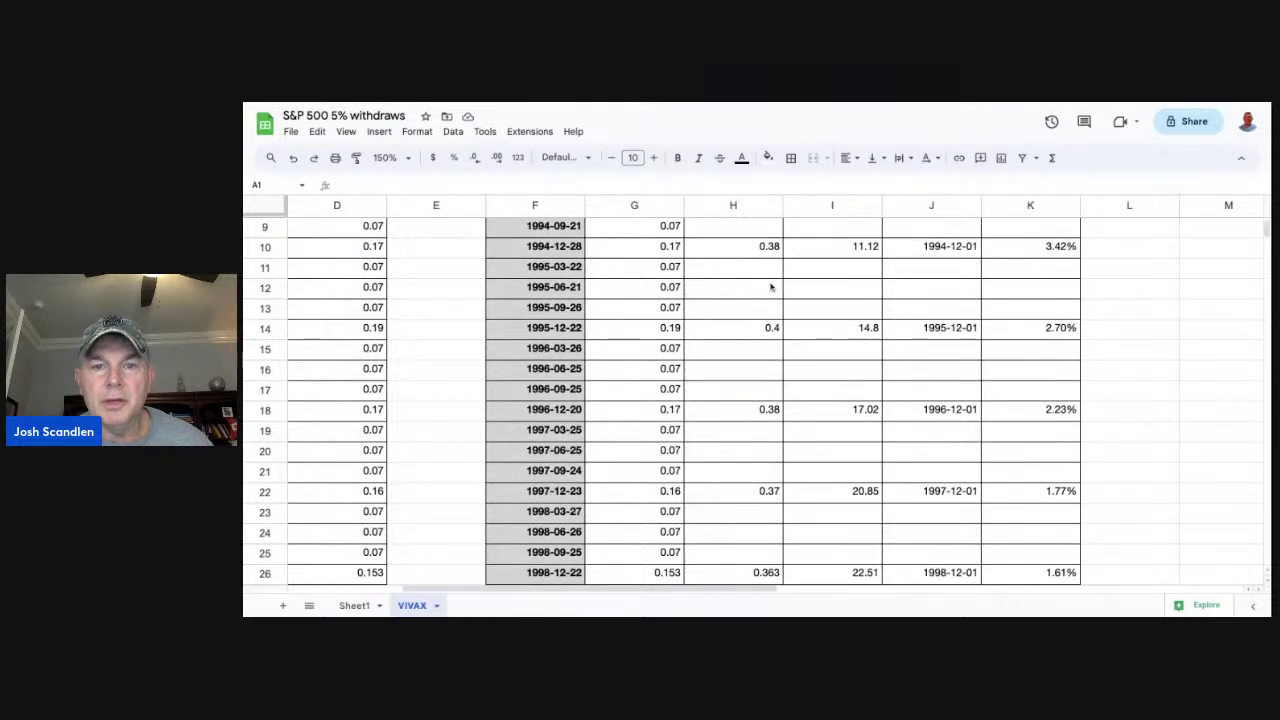
Go through the yearly VIVAX dividend totals in column H from 1994 through 1998, one cell at a time.
left_click(765, 250)
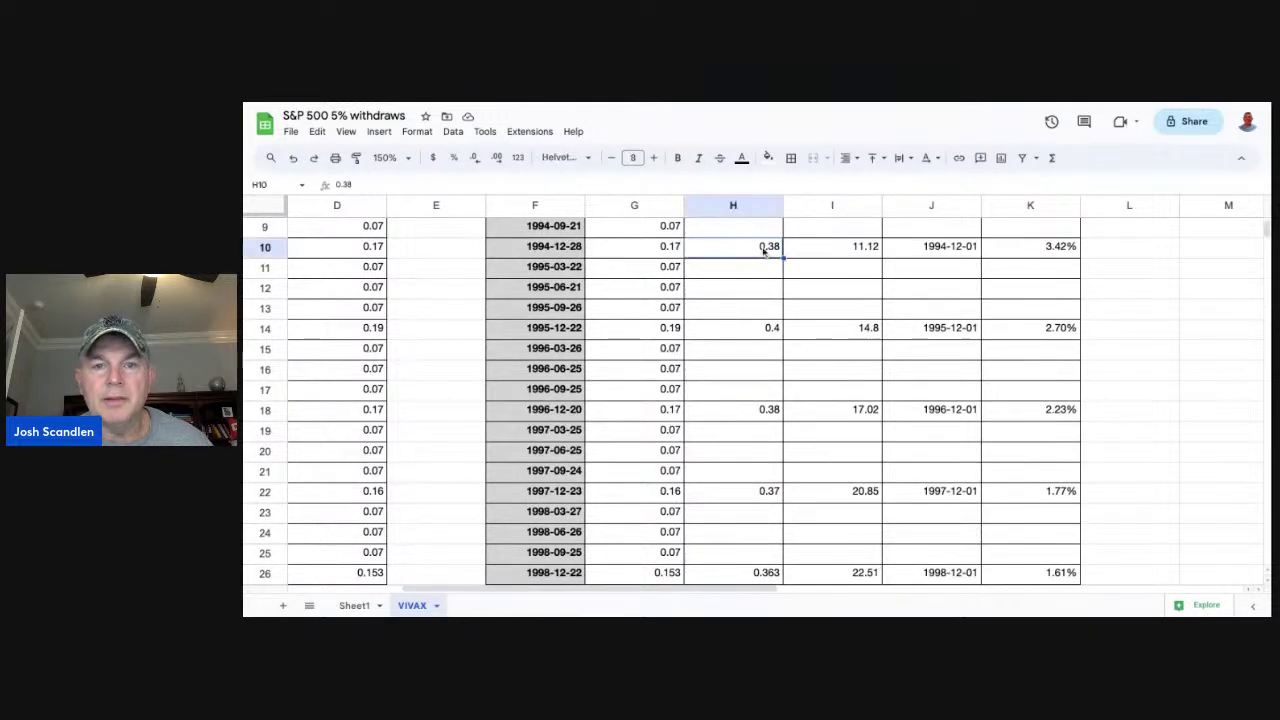
left_click(768, 328)
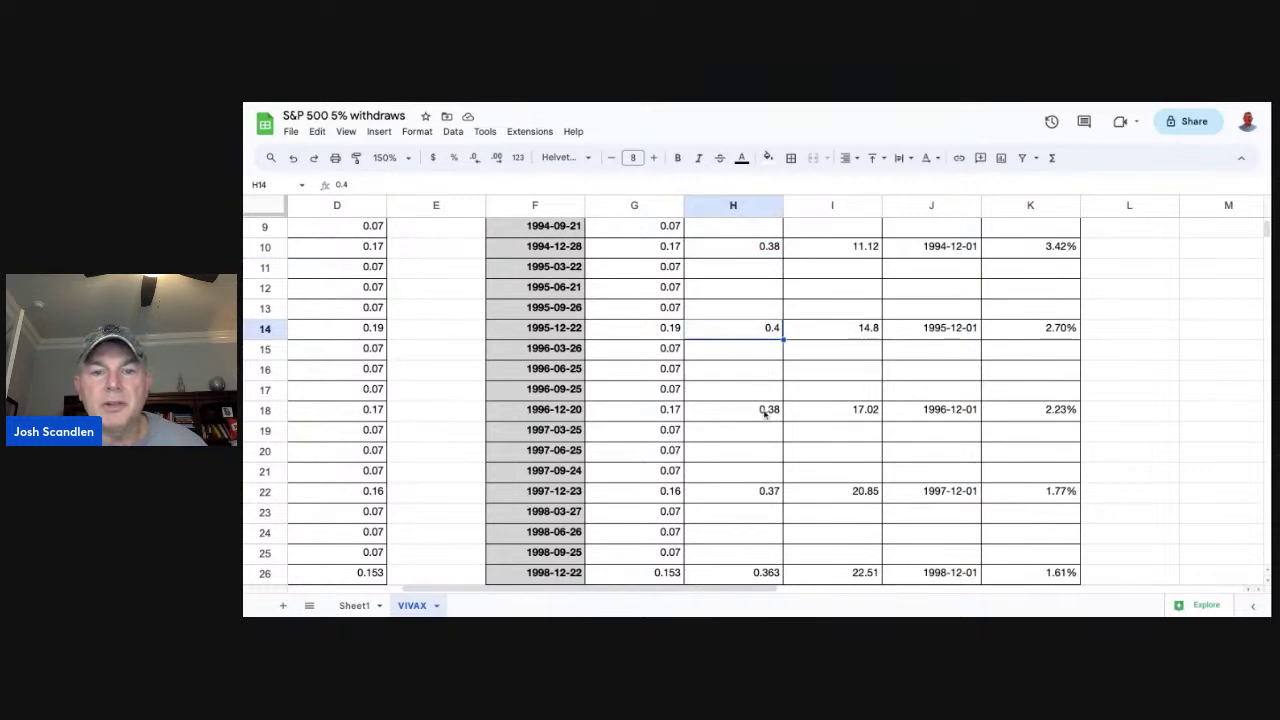
left_click(767, 410)
left_click(766, 489)
scroll(765, 497, "down", 2)
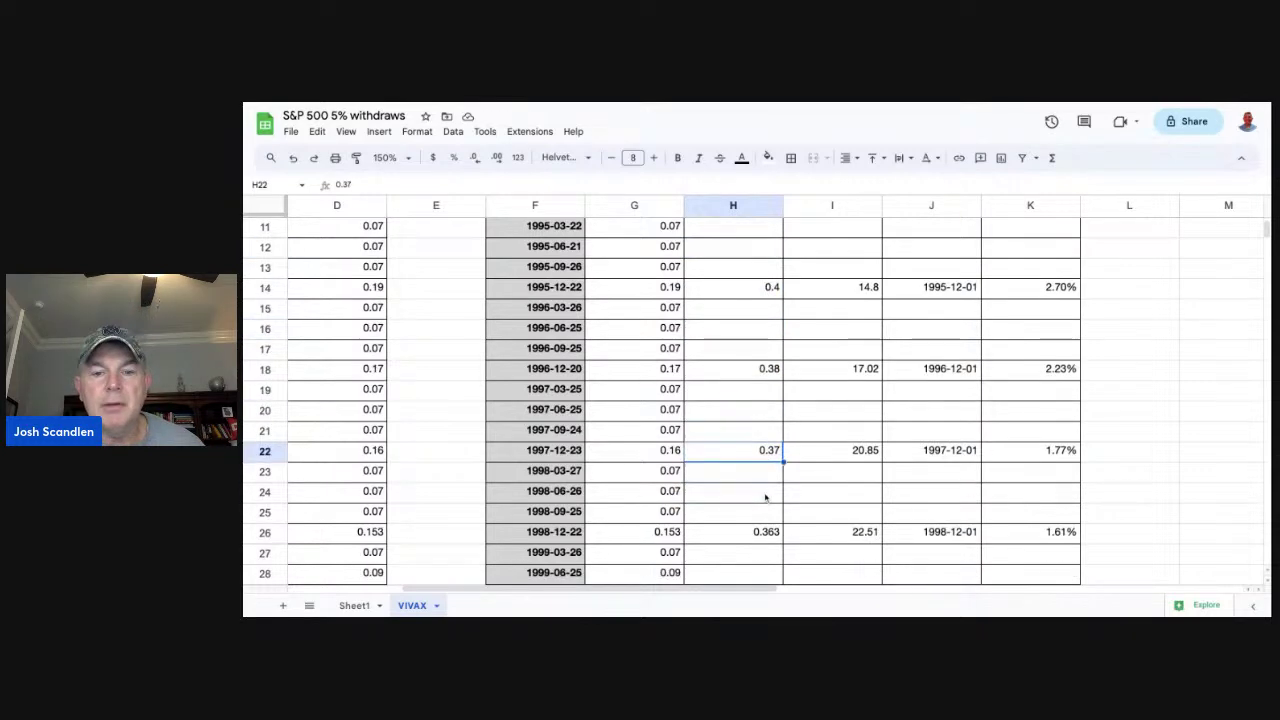
left_click(765, 535)
scroll(831, 476, "down", 6)
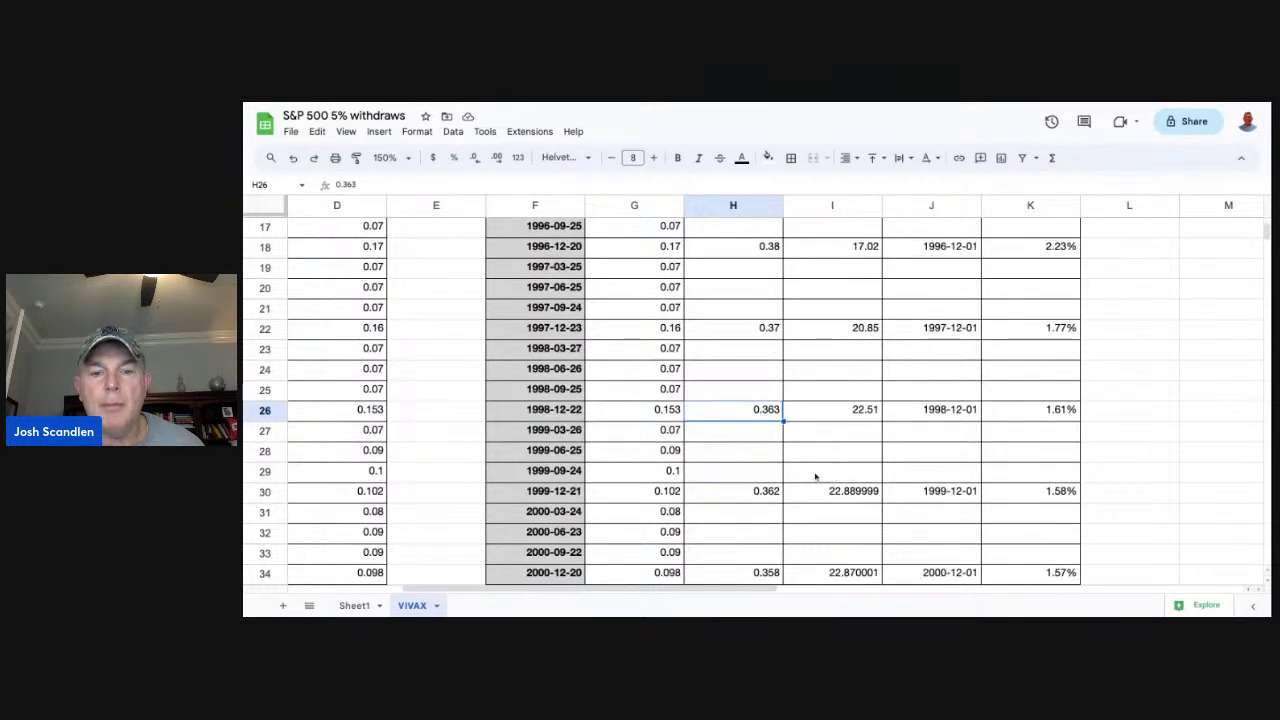
Inspect the column H dividend totals for 1999 through 2003, selecting each year's cell in turn.
left_click(754, 482)
scroll(849, 469, "down", 4)
left_click(767, 491)
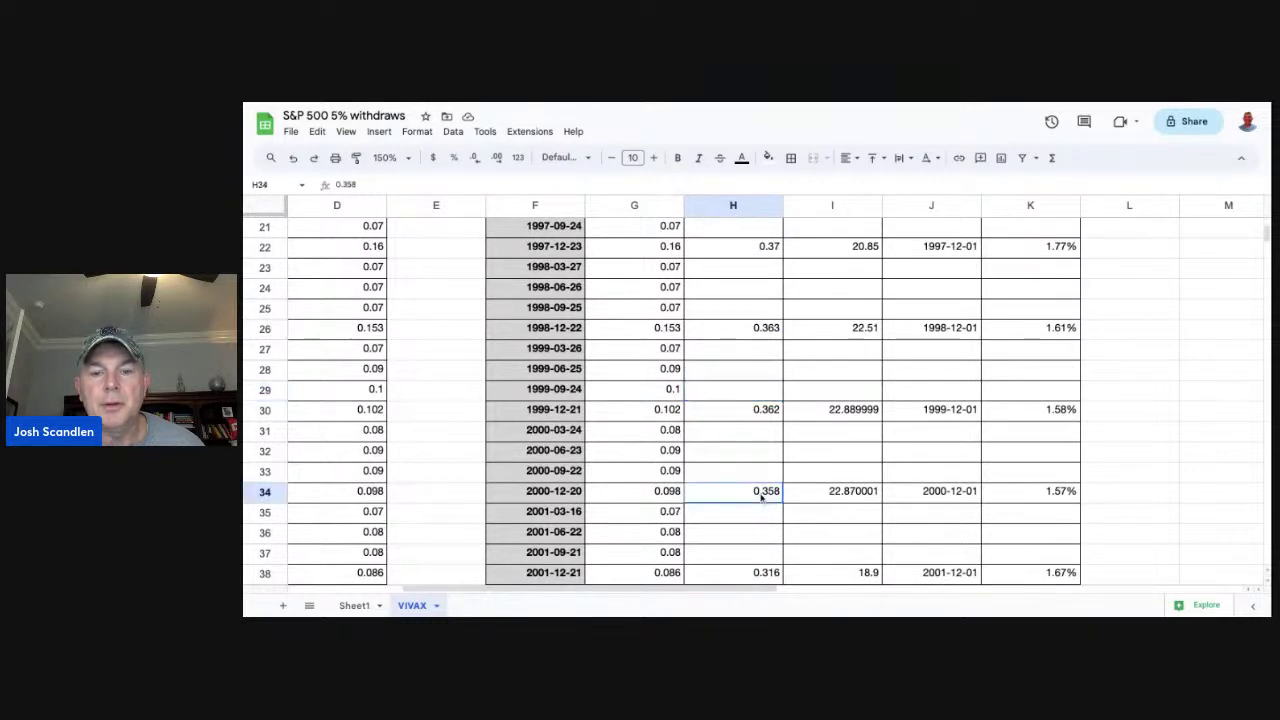
scroll(830, 491, "down", 3)
left_click(742, 514)
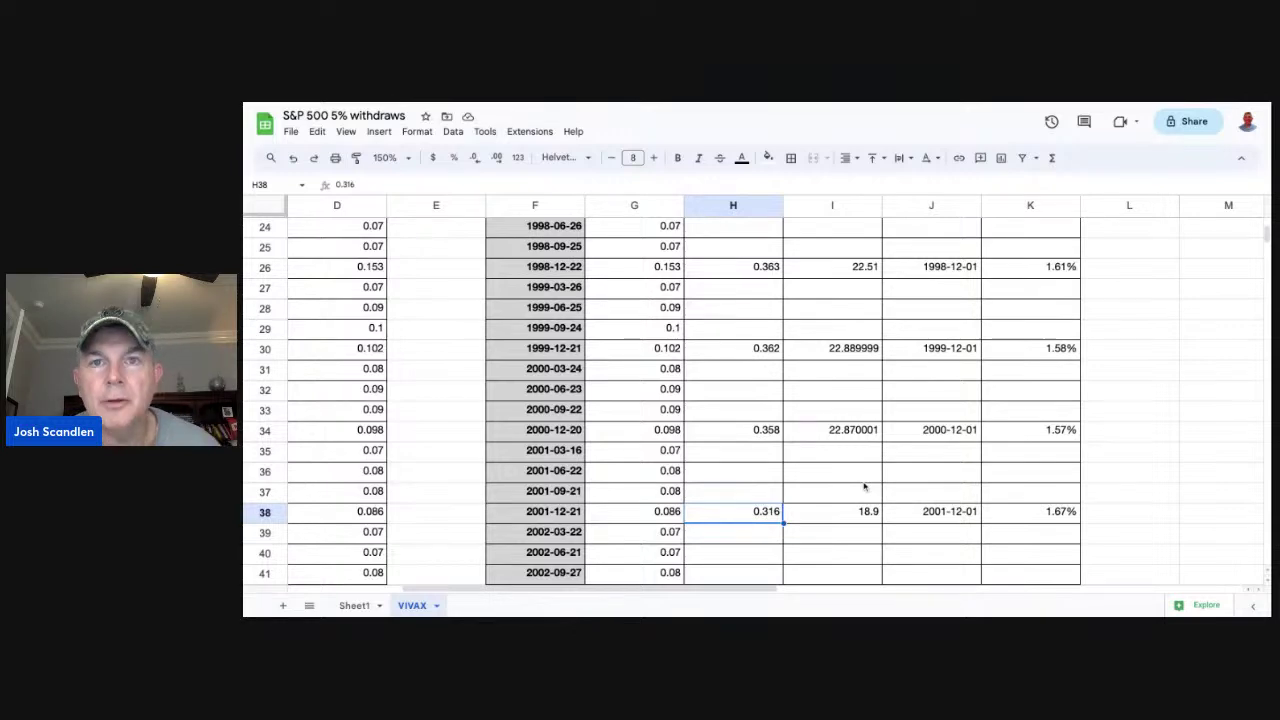
scroll(667, 400, "down", 4)
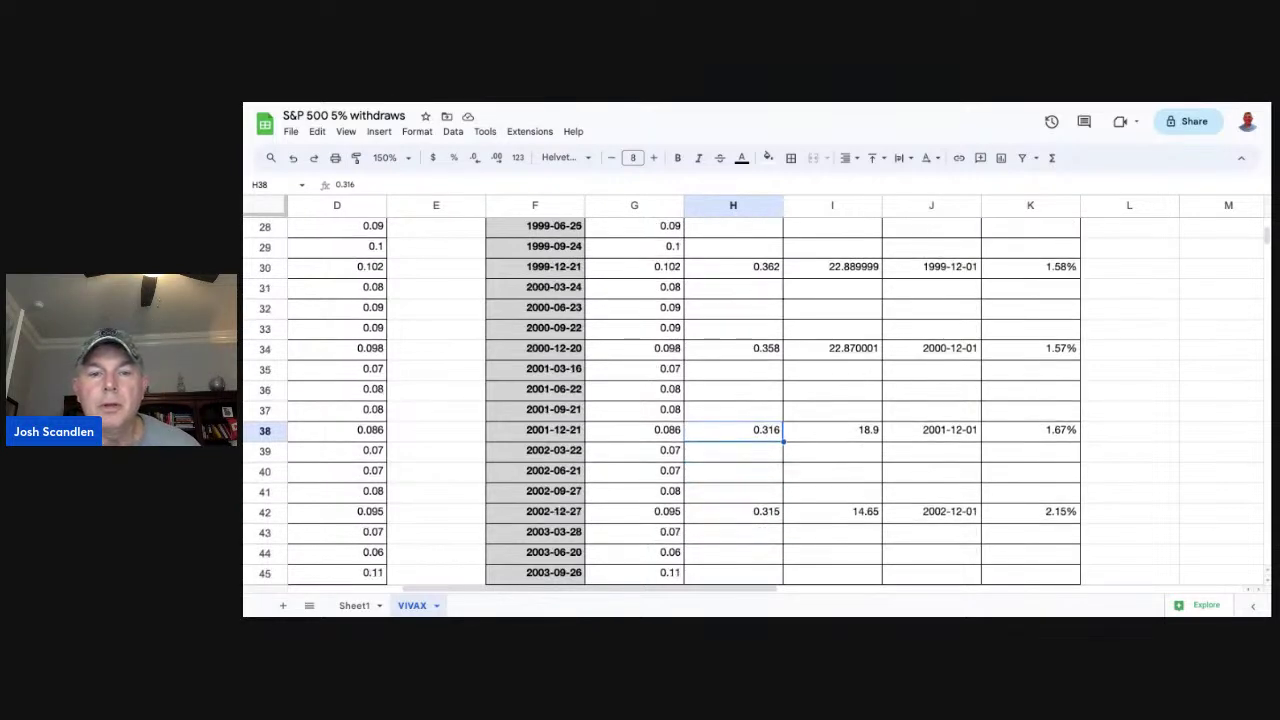
left_click(762, 512)
scroll(848, 491, "down", 3)
left_click(748, 533)
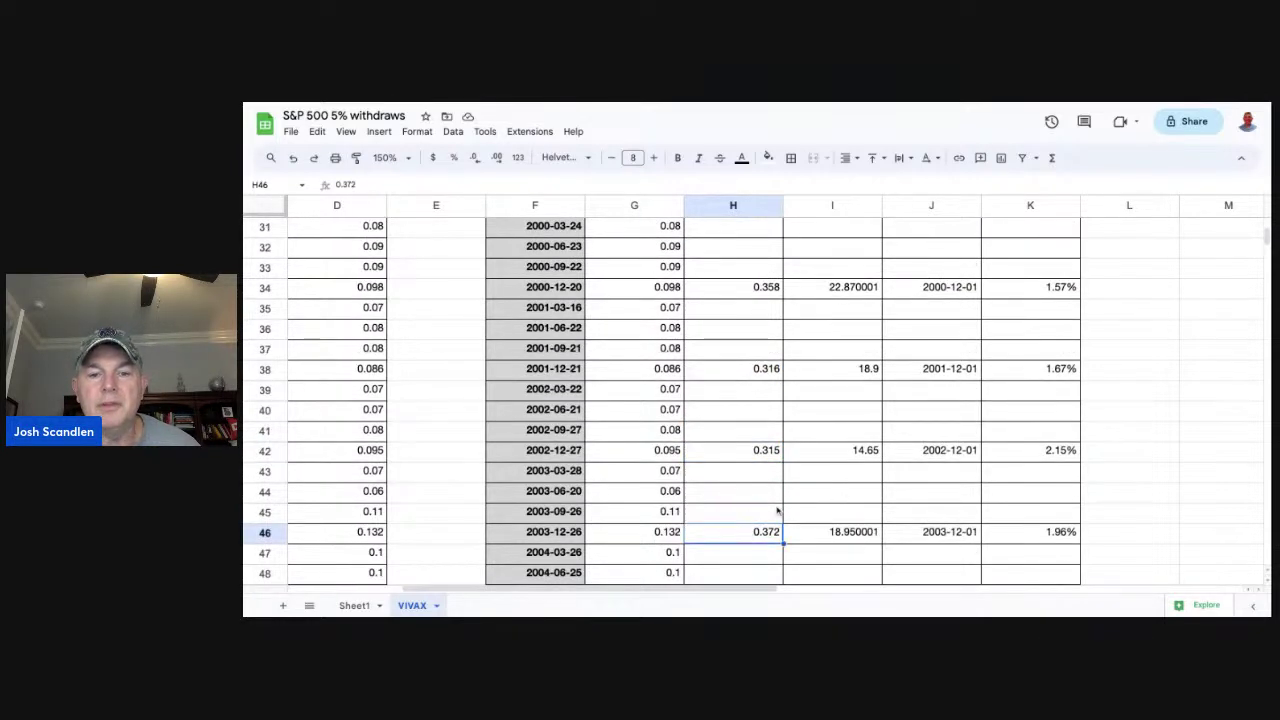
Follow the yearly dividend totals in column H from 2004 through 2008, selecting each year's cell.
scroll(855, 493, "down", 5)
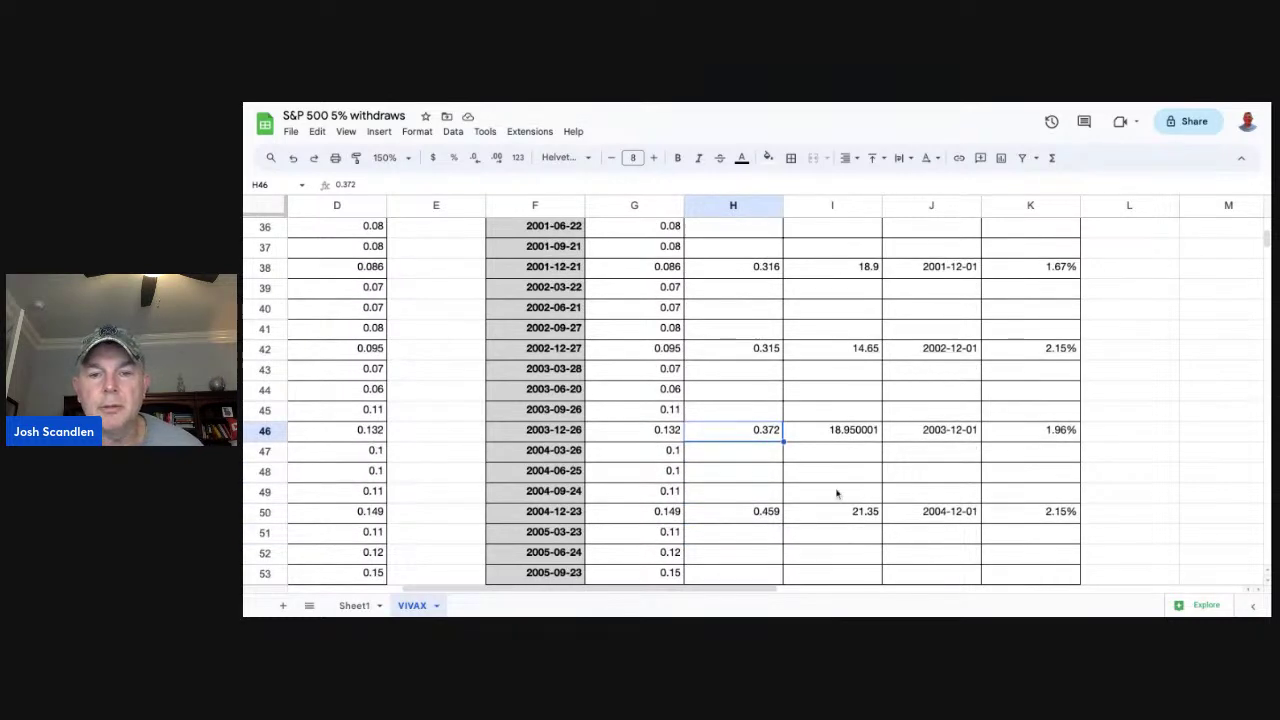
left_click(733, 515)
scroll(897, 474, "down", 4)
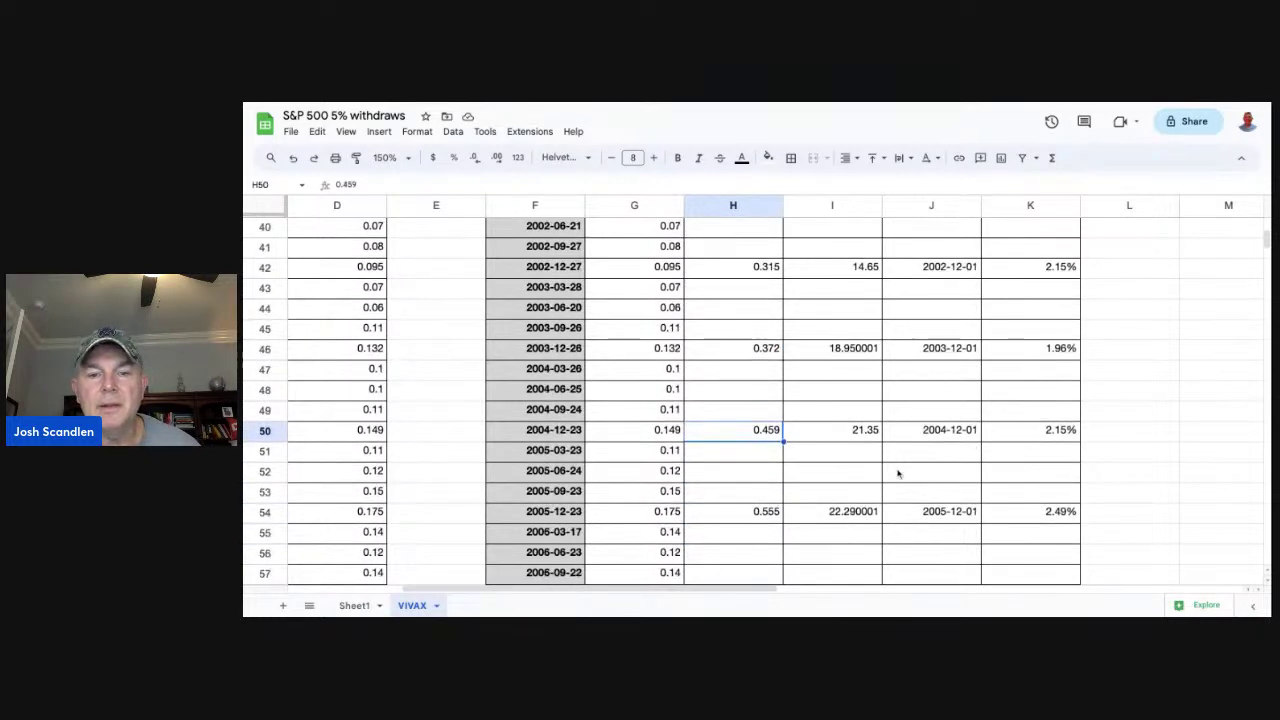
left_click(752, 512)
scroll(906, 486, "down", 5)
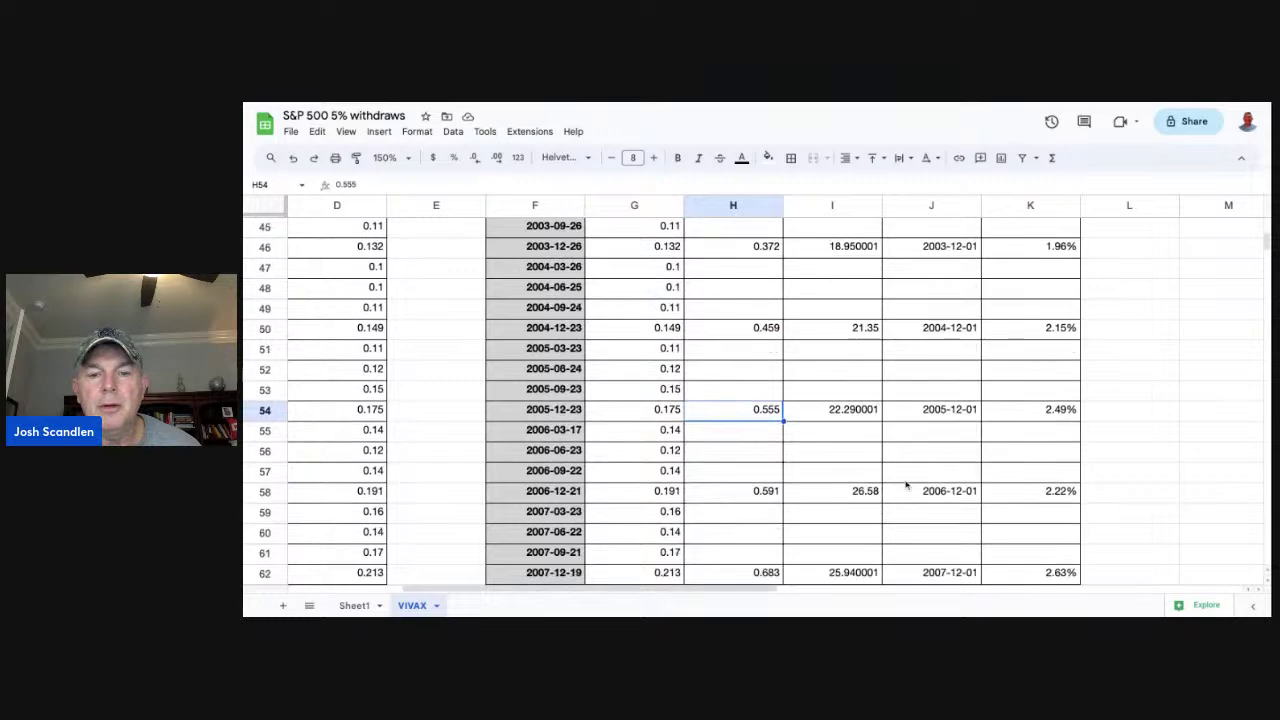
left_click(765, 491)
scroll(865, 464, "down", 3)
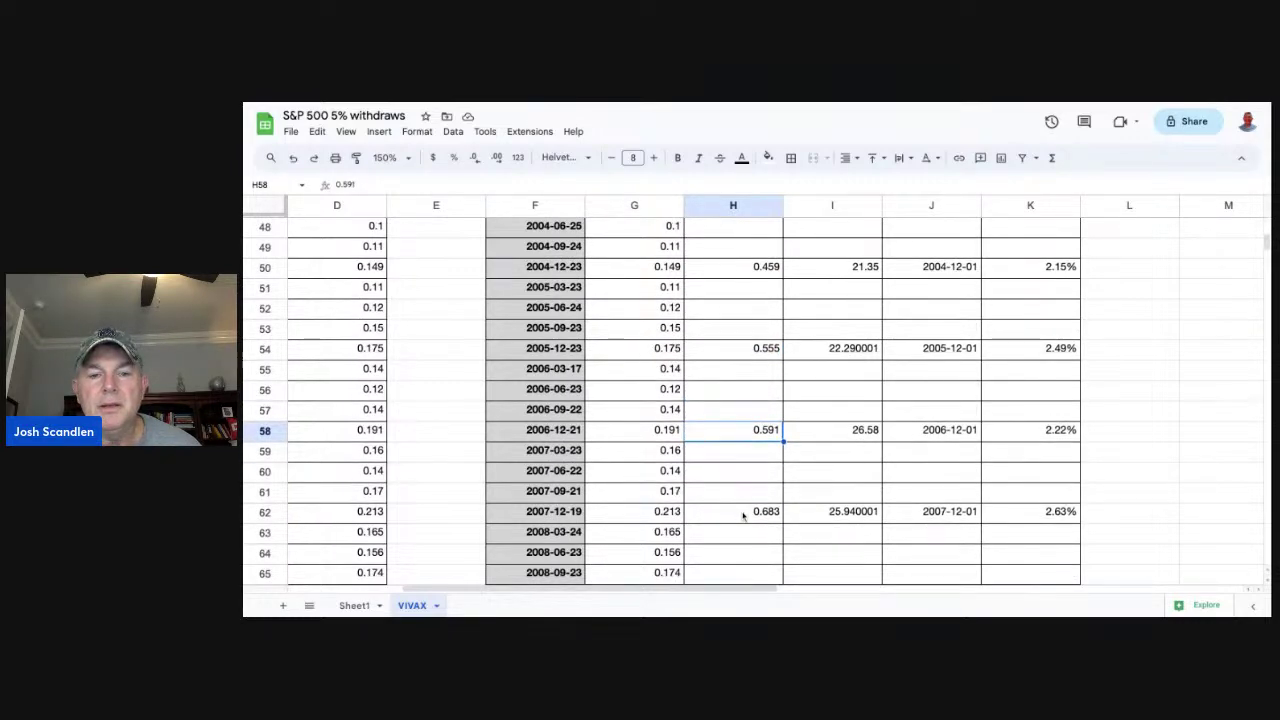
left_click(743, 515)
scroll(857, 491, "down", 5)
left_click(745, 491)
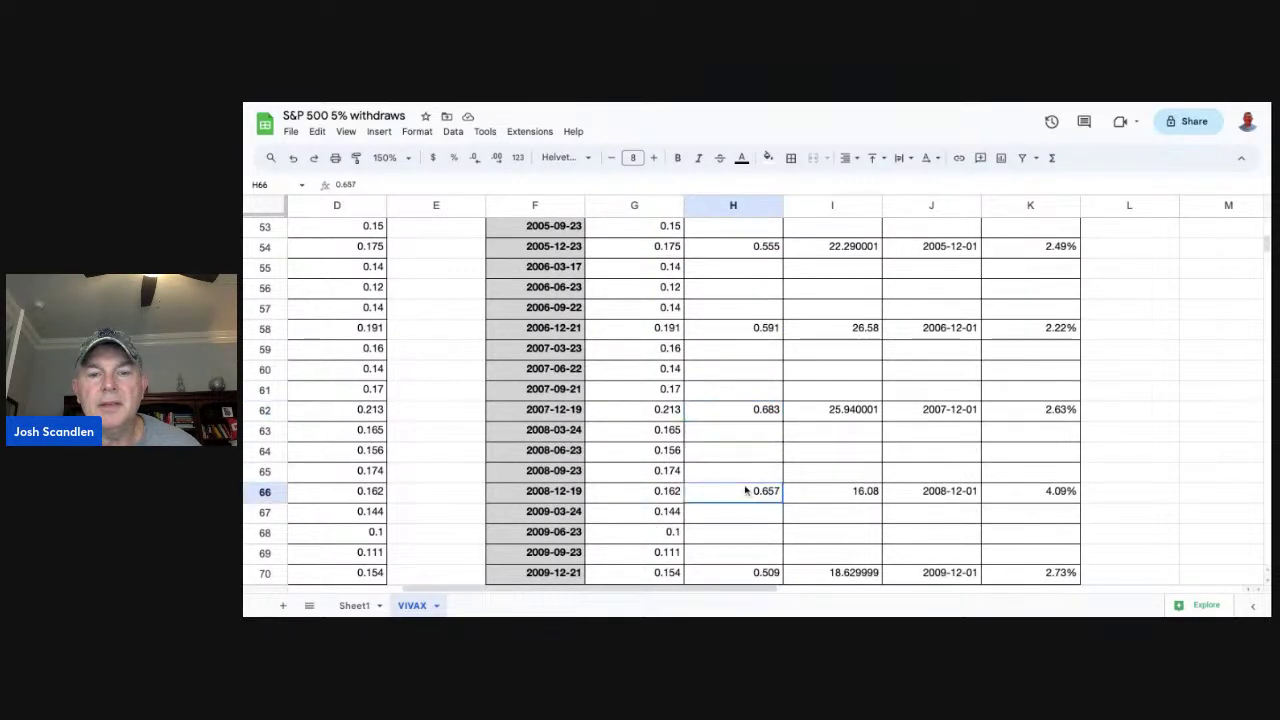
Check the yearly dividend totals in column H for 2009 through 2012 against the preceding years.
scroll(857, 480, "down", 3)
left_click(753, 519)
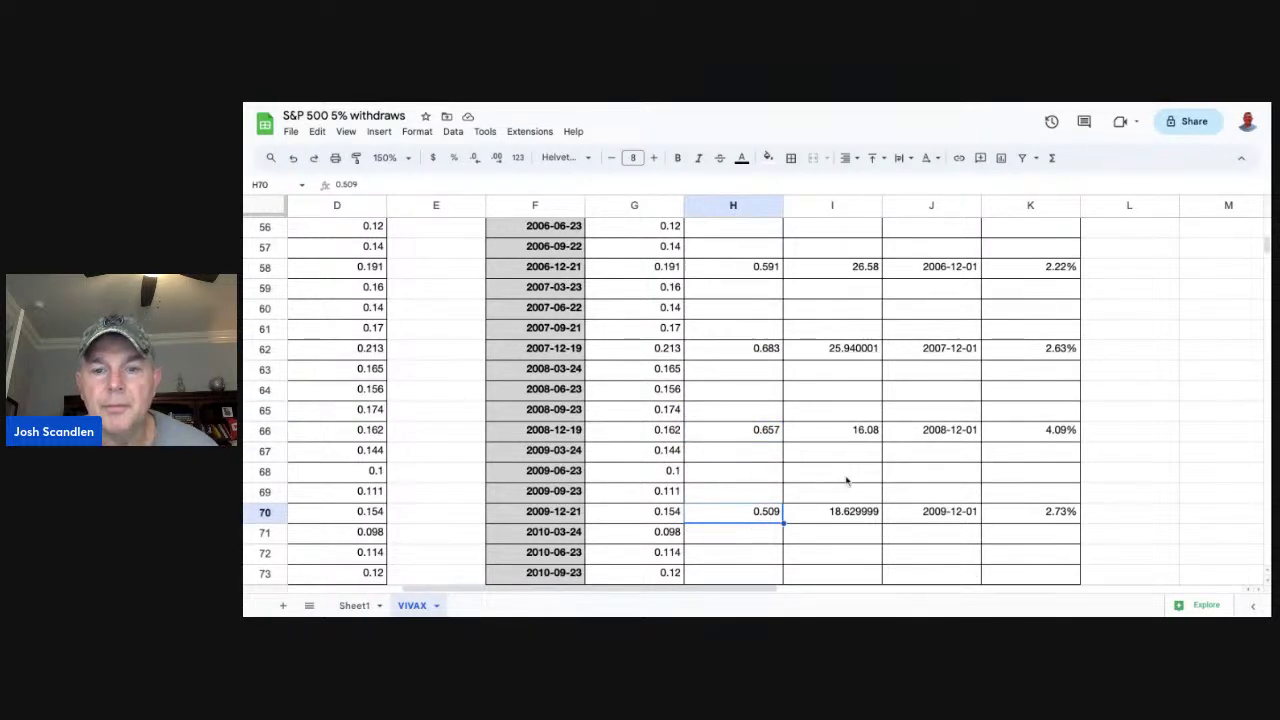
scroll(846, 481, "down", 3)
left_click(777, 530)
scroll(840, 500, "down", 4)
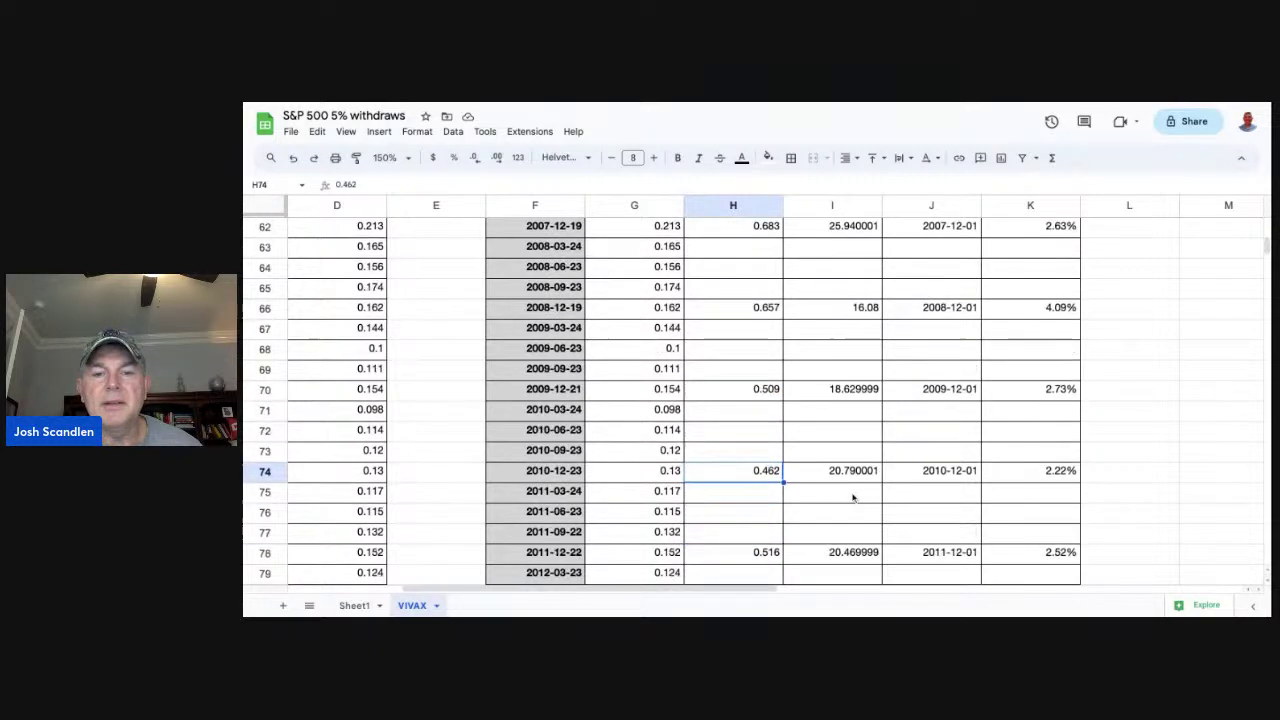
left_click(764, 535)
scroll(908, 476, "down", 6)
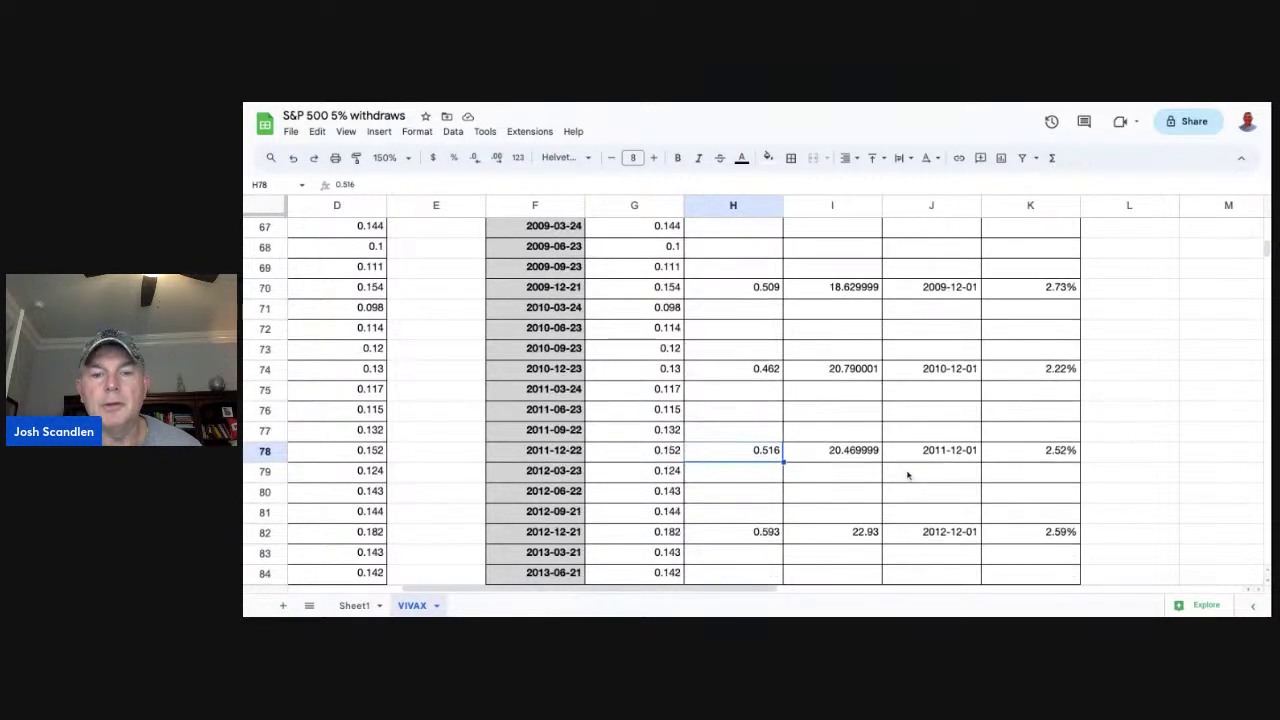
left_click(757, 497)
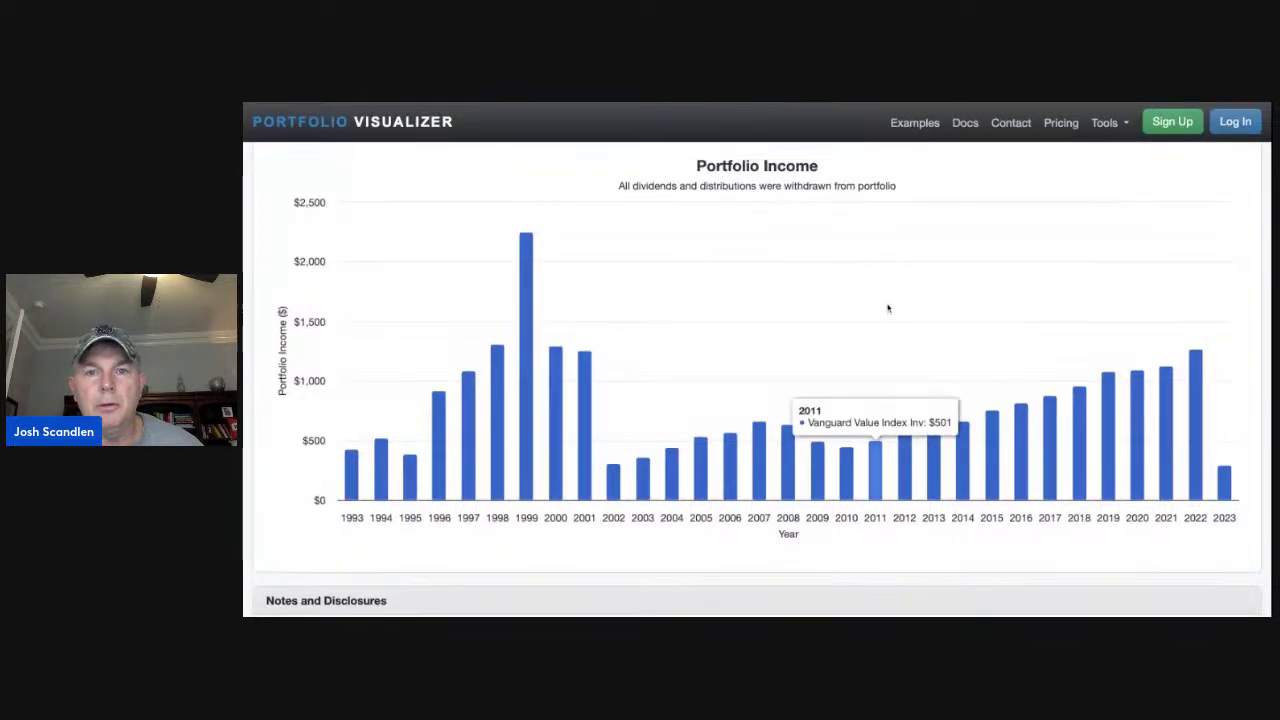
In Portfolio Visualizer, set Asset 1 to SCHD at 100% of Portfolio #1 and run the portfolio analysis.
key("alt+Left")
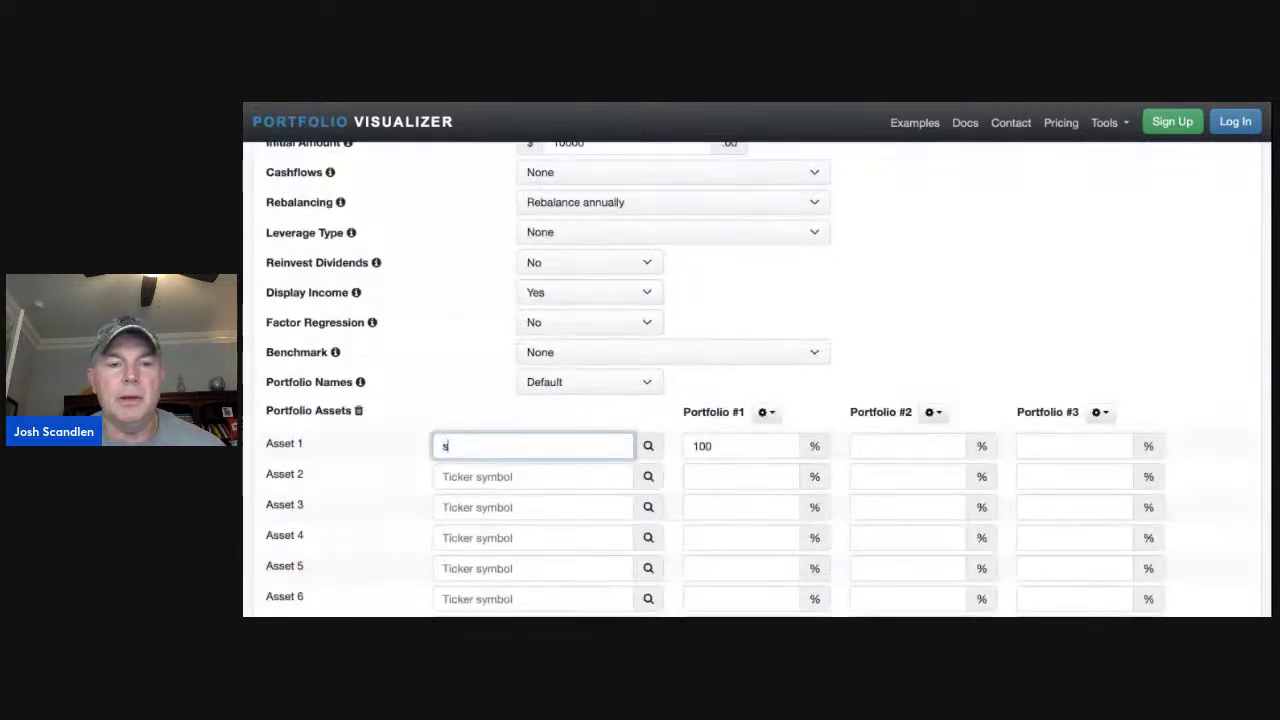
type("chd")
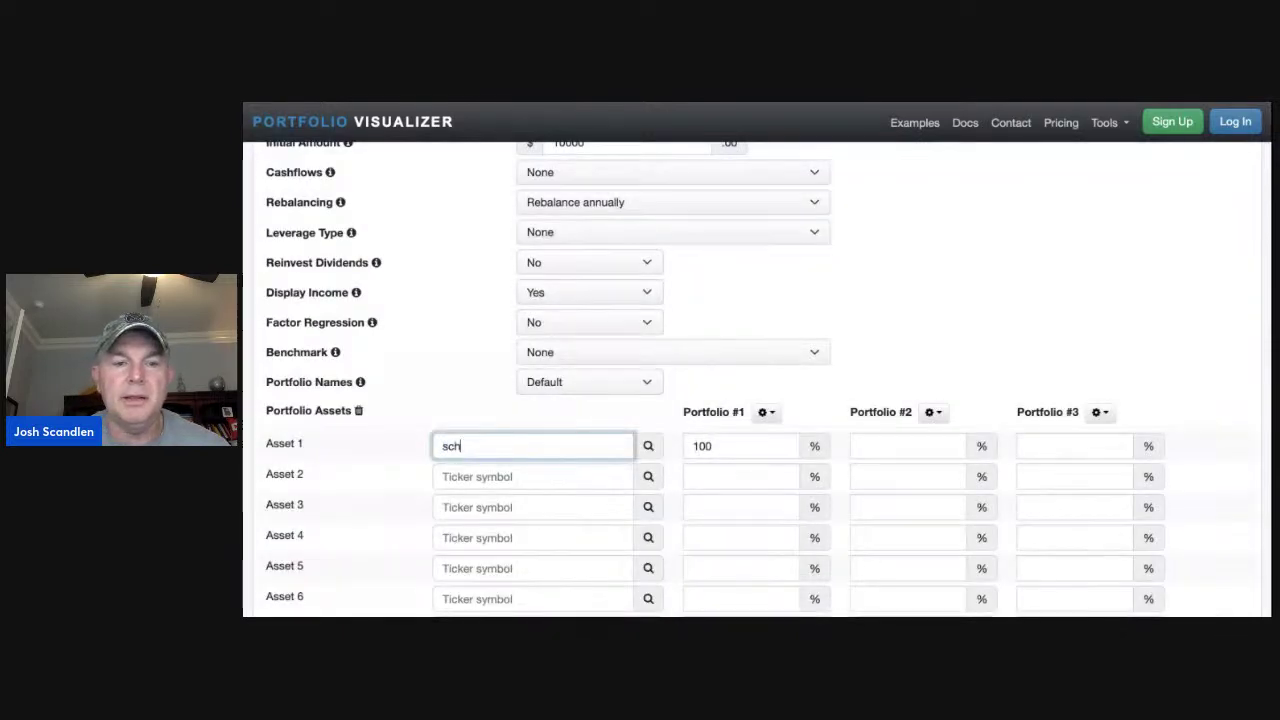
left_click(519, 484)
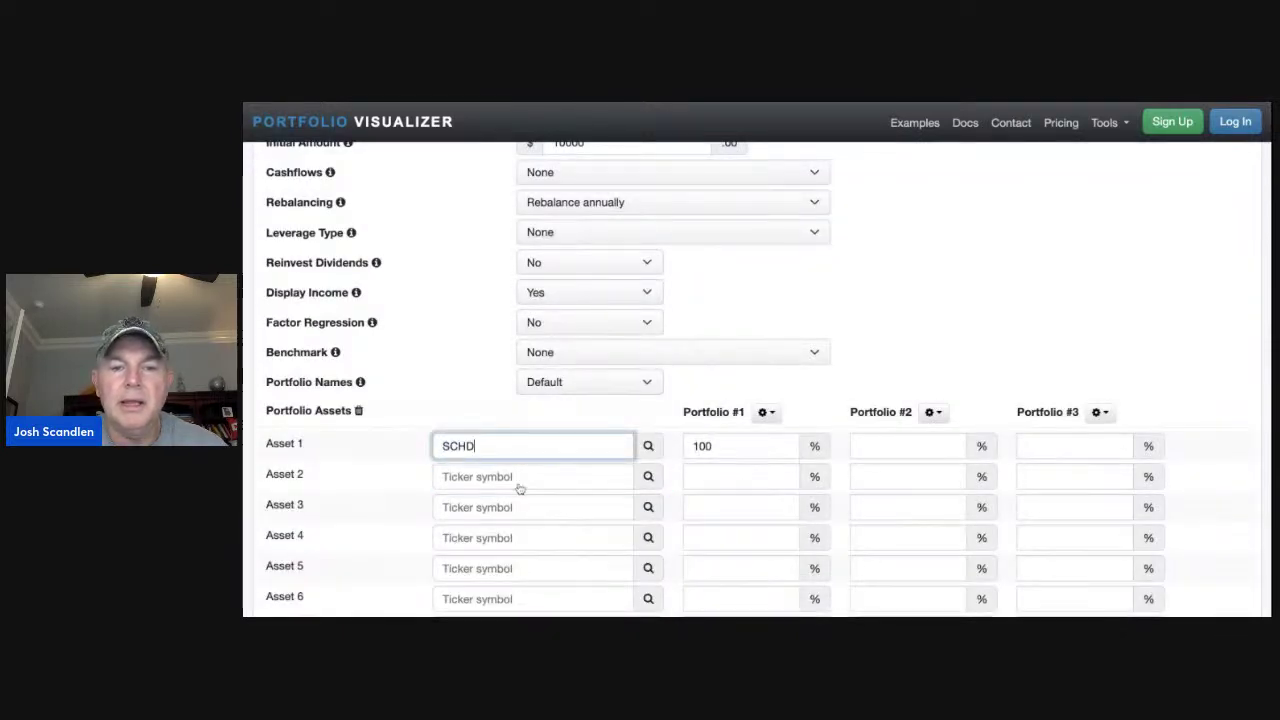
scroll(934, 343, "down", 3)
left_click(576, 476)
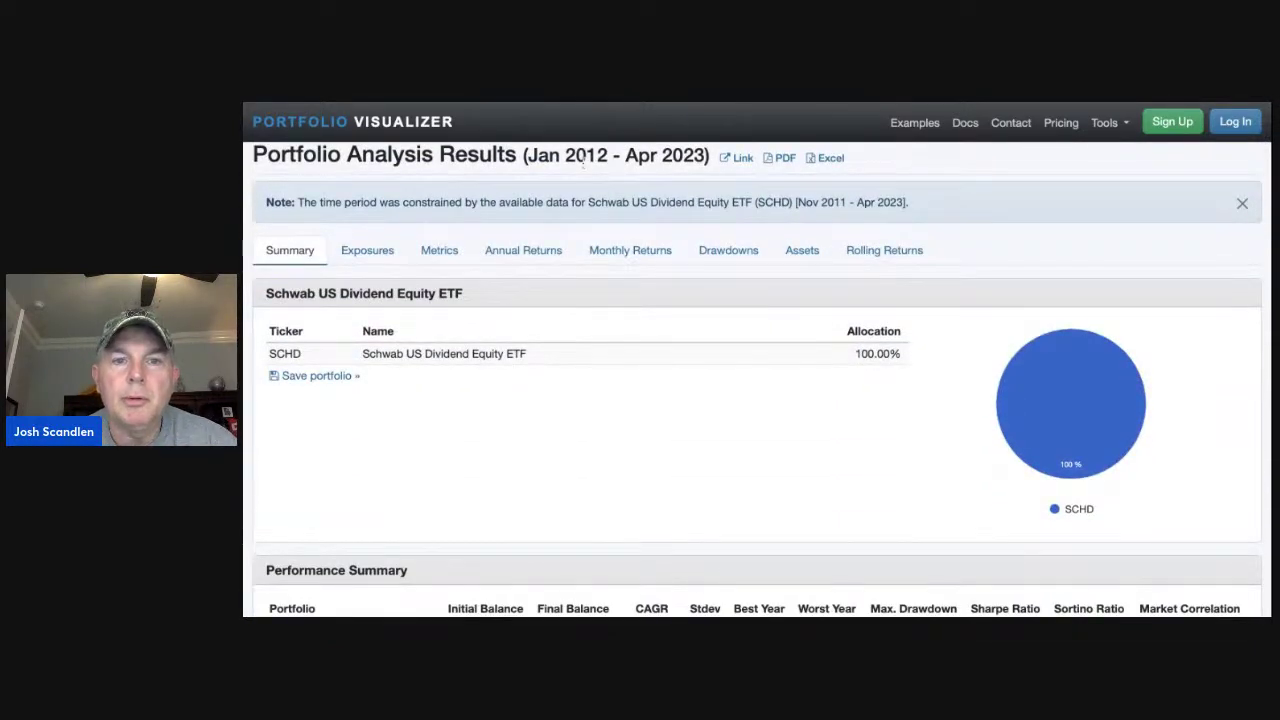
Review the SCHD allocation, performance summary and yearly amounts in the Portfolio Income chart.
mouse_move(1078, 370)
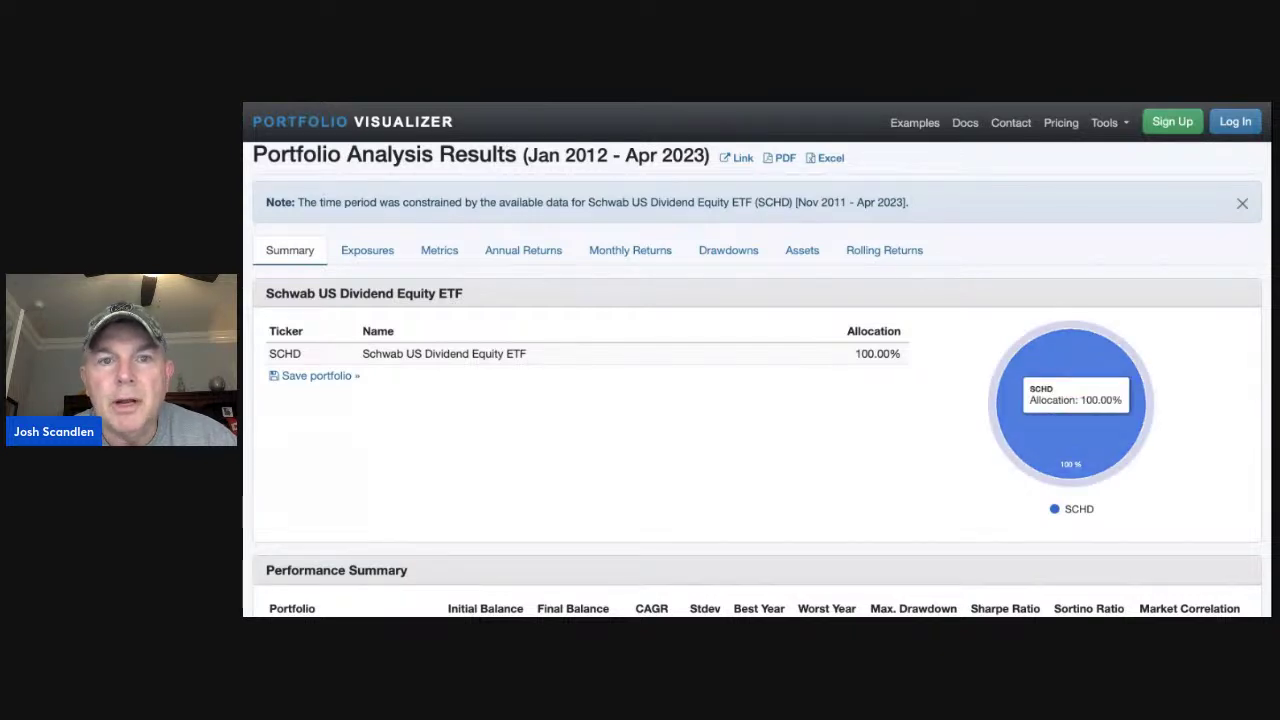
scroll(757, 380, "down", 10)
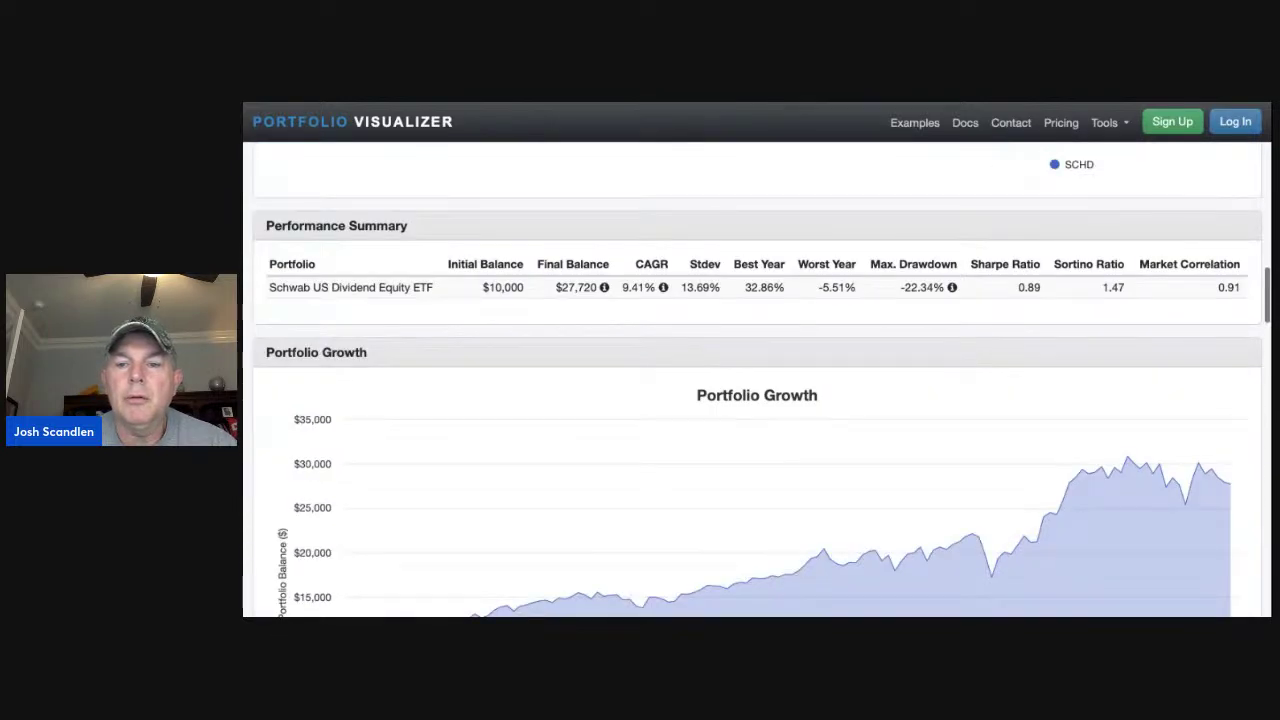
scroll(757, 380, "down", 8)
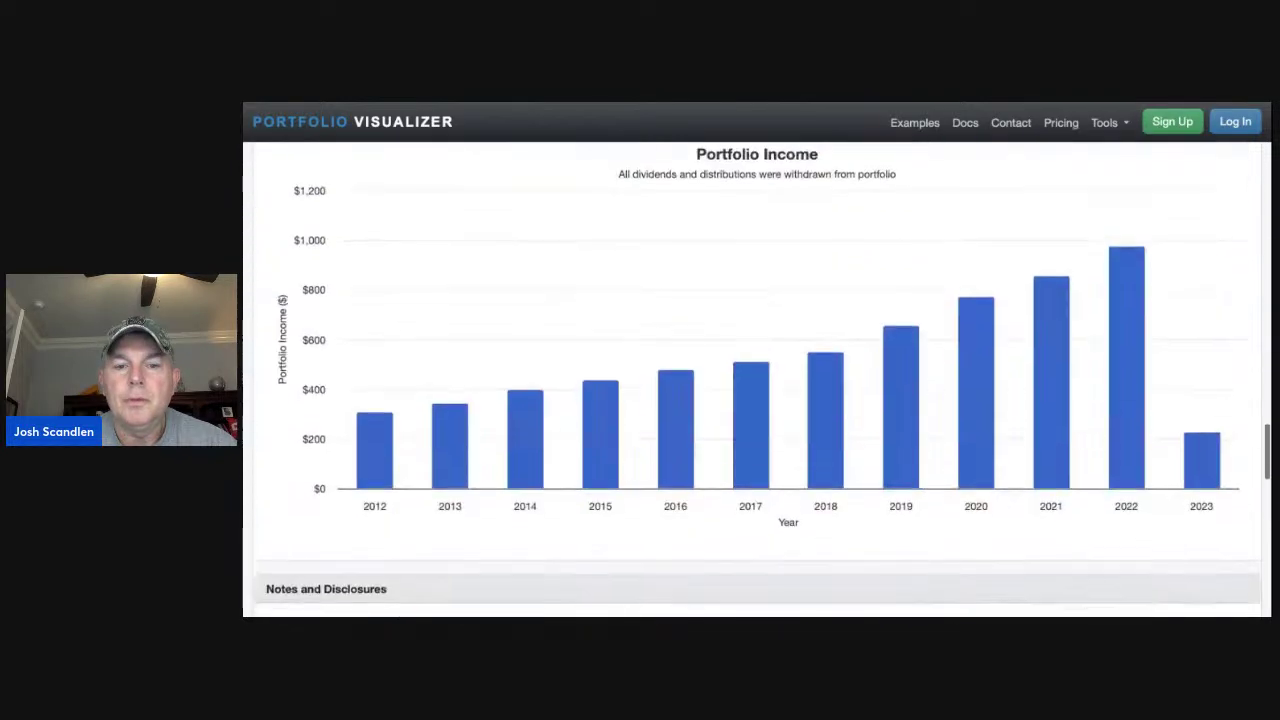
mouse_move(339, 402)
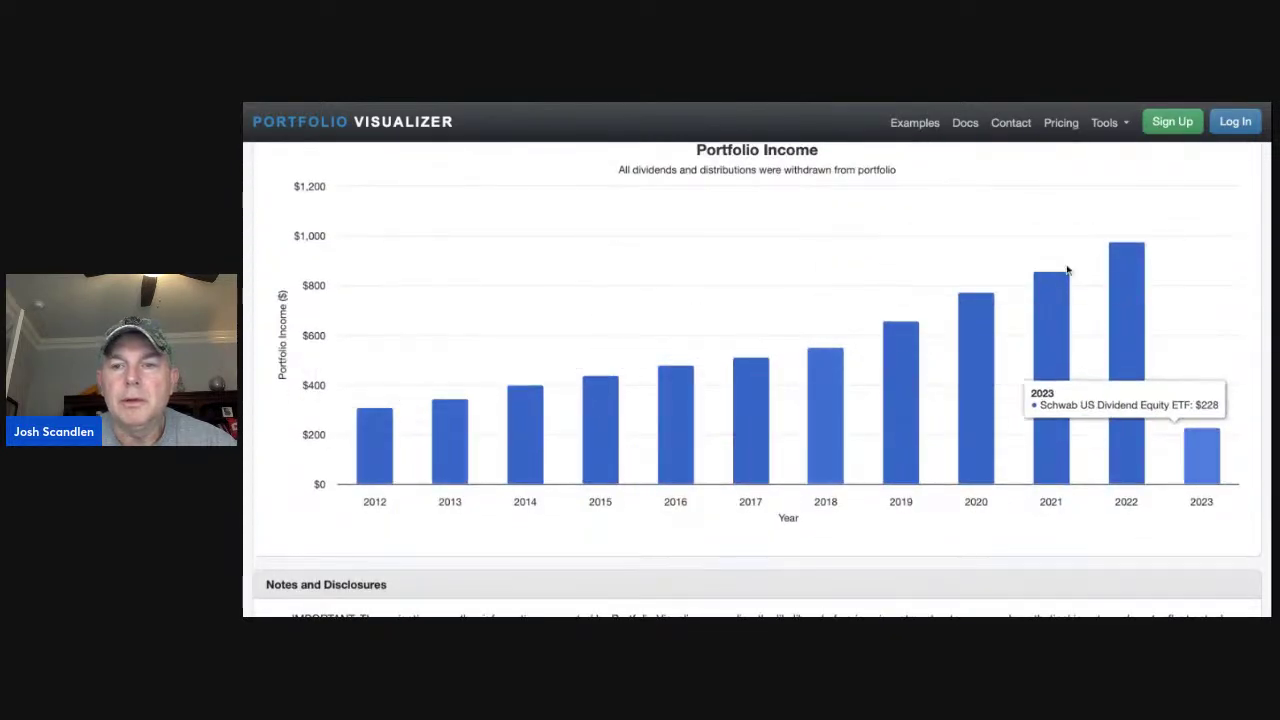
mouse_move(893, 285)
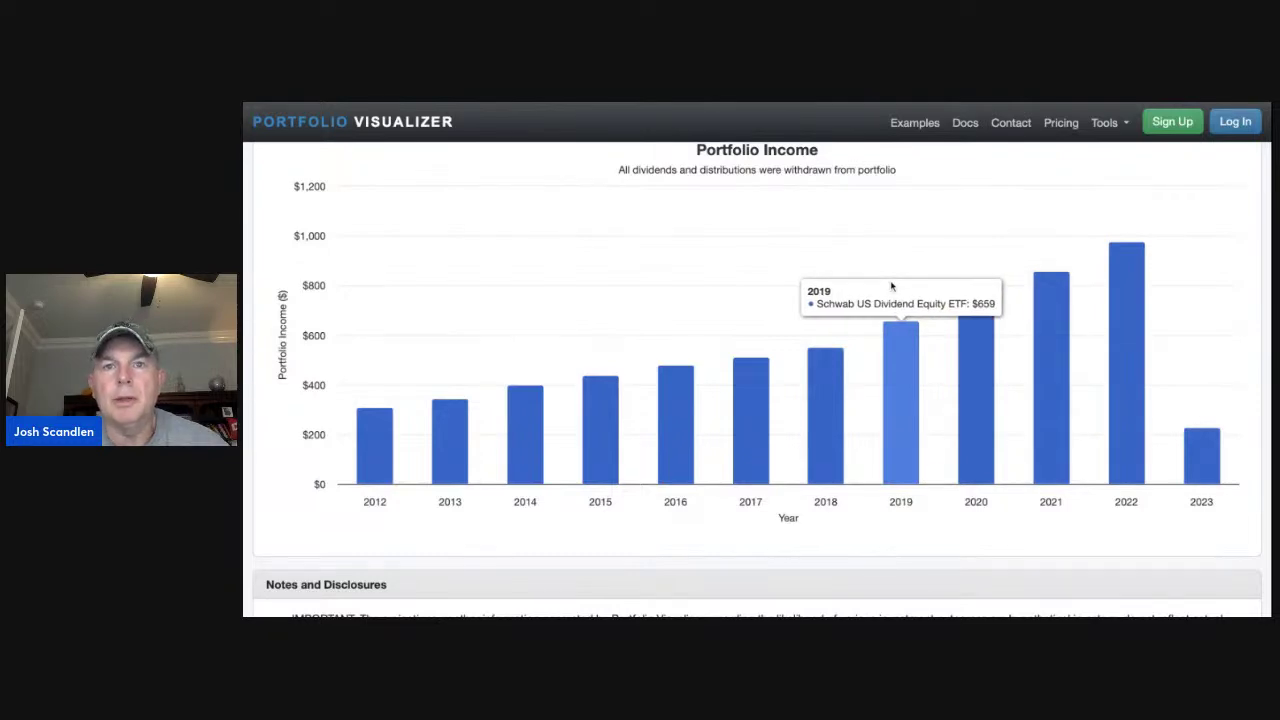
Replace the Asset 1 ticker with AIVSX, American Funds Invmt Co of Amer A, and rerun the portfolio analysis.
scroll(892, 287, "up", 18)
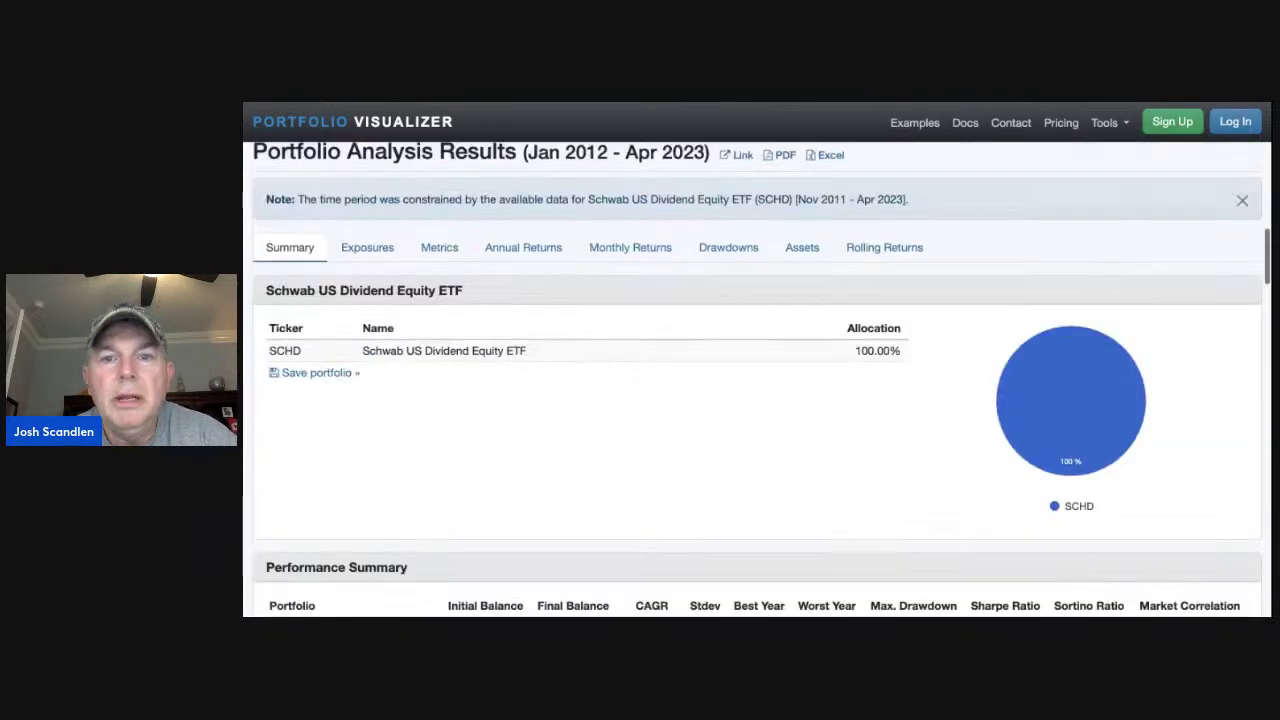
scroll(757, 380, "up", 10)
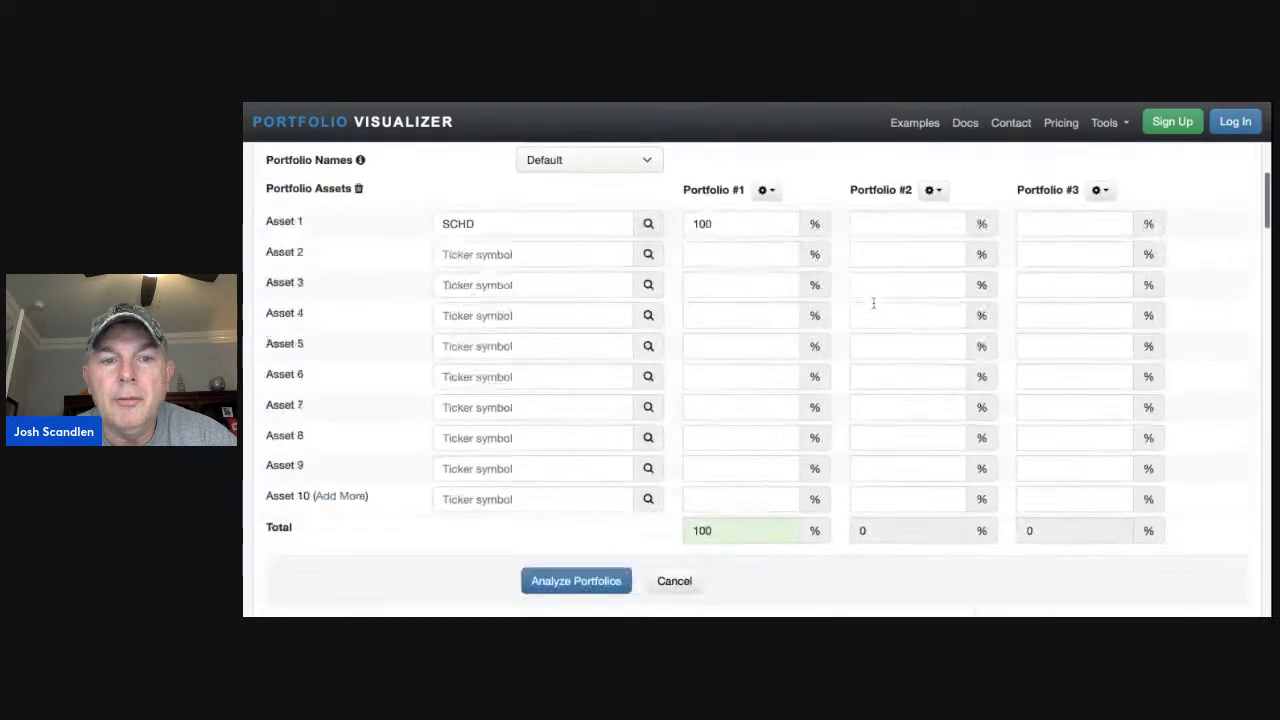
double_click(446, 217)
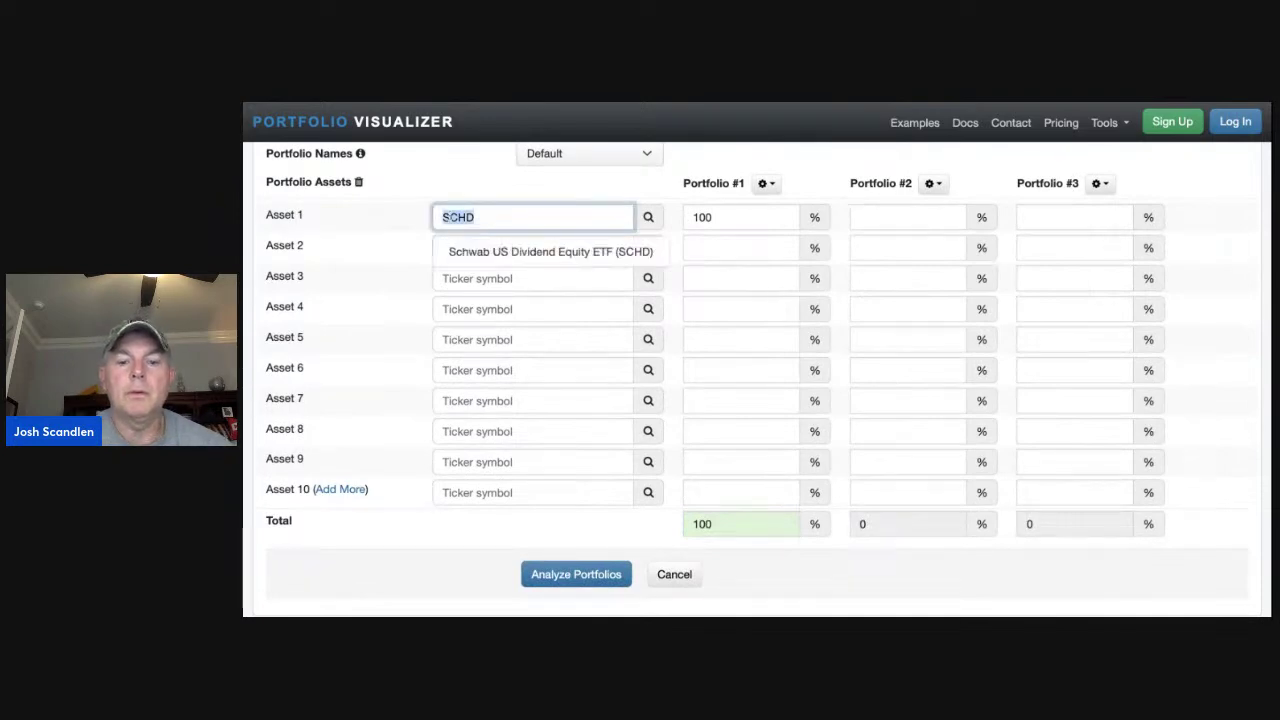
type("aivsx")
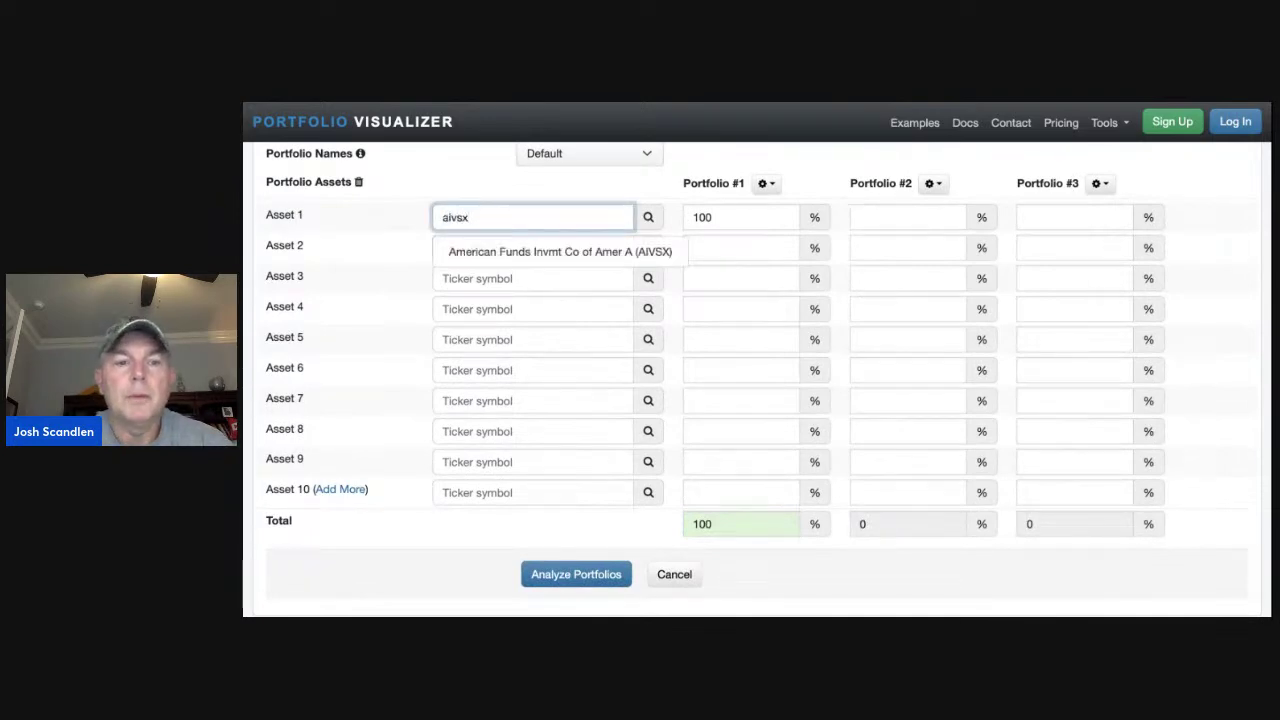
left_click(514, 256)
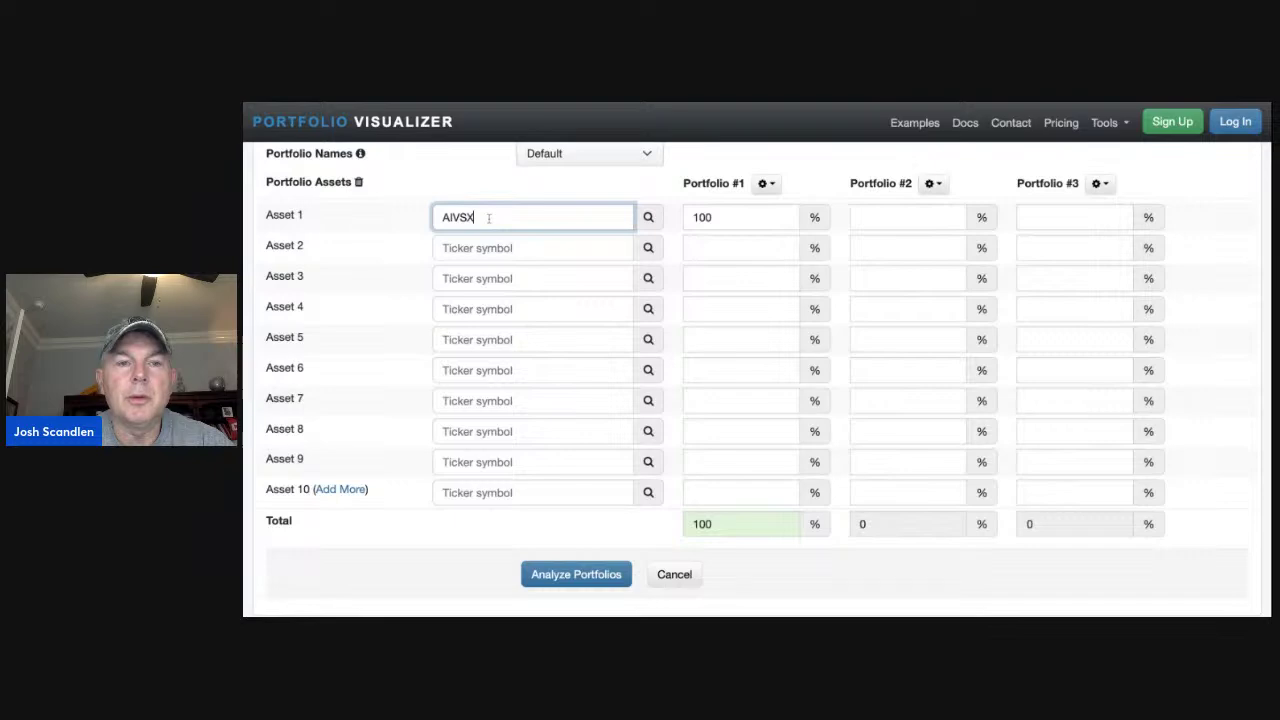
double_click(488, 217)
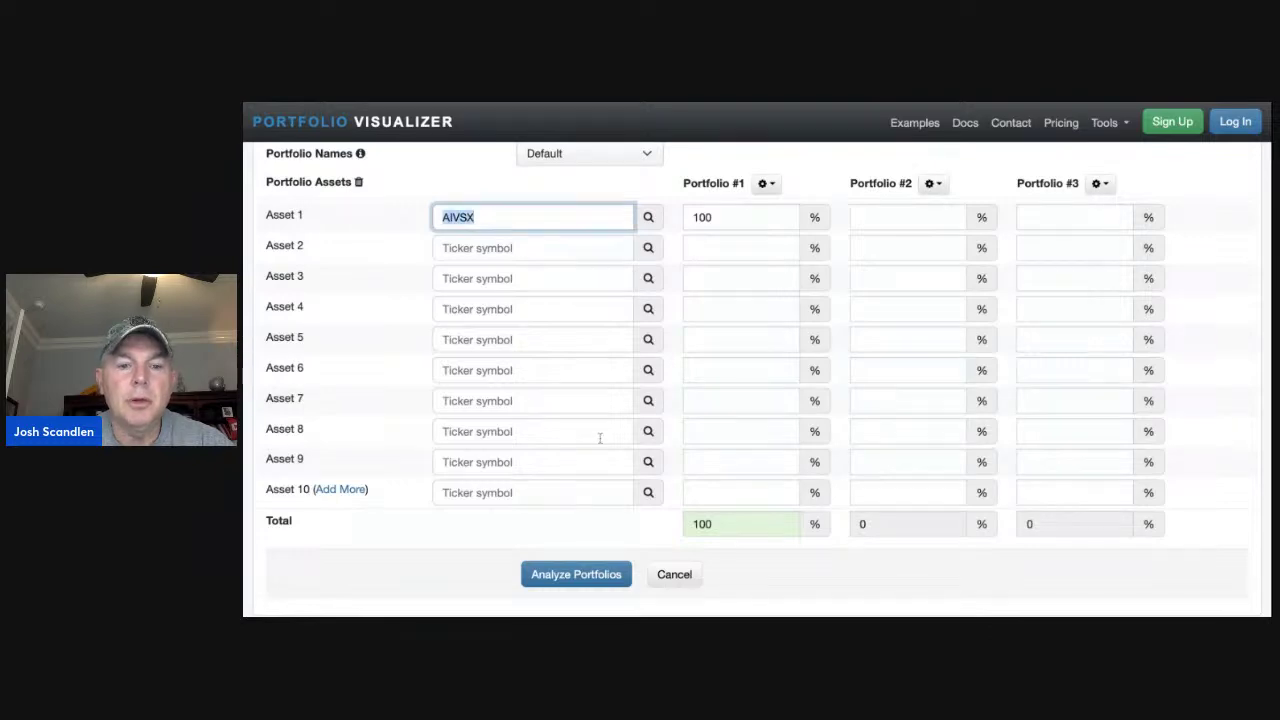
left_click(578, 574)
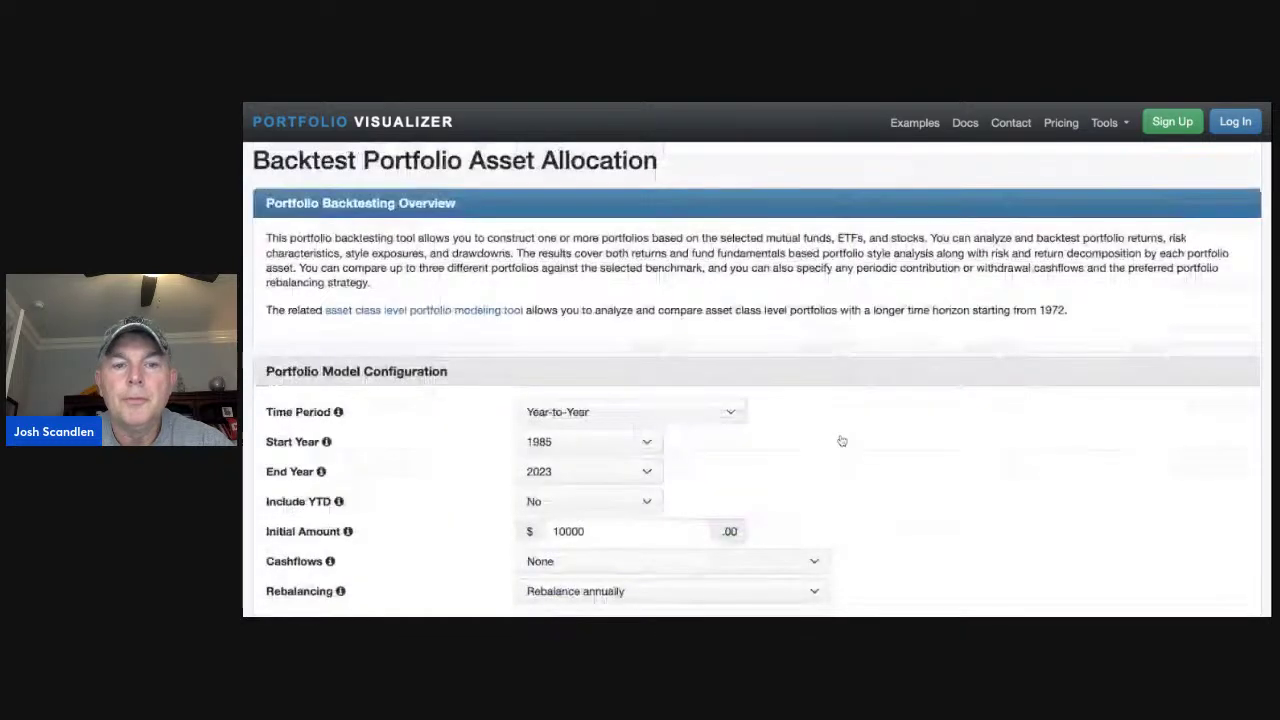
Review the AIVSX backtest's annual returns, trailing returns and yearly amounts in the Portfolio Income chart.
scroll(842, 441, "down", 10)
scroll(842, 441, "up", 5)
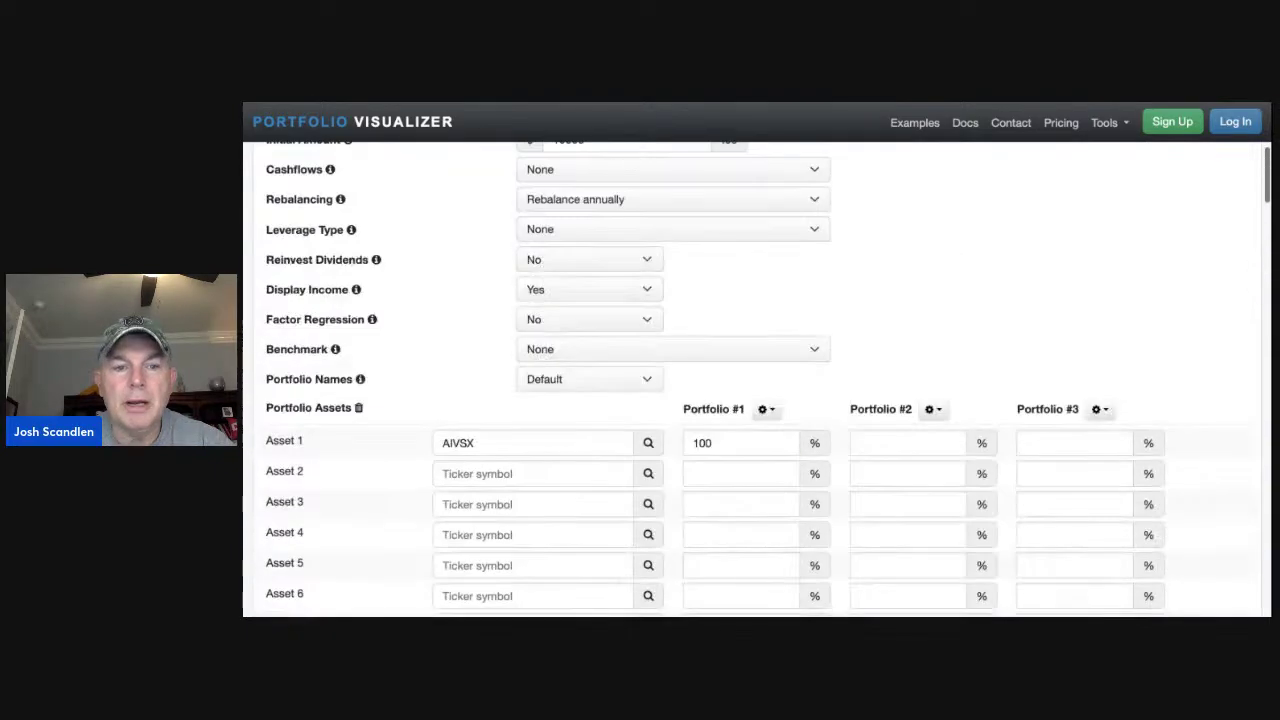
scroll(757, 380, "down", 5)
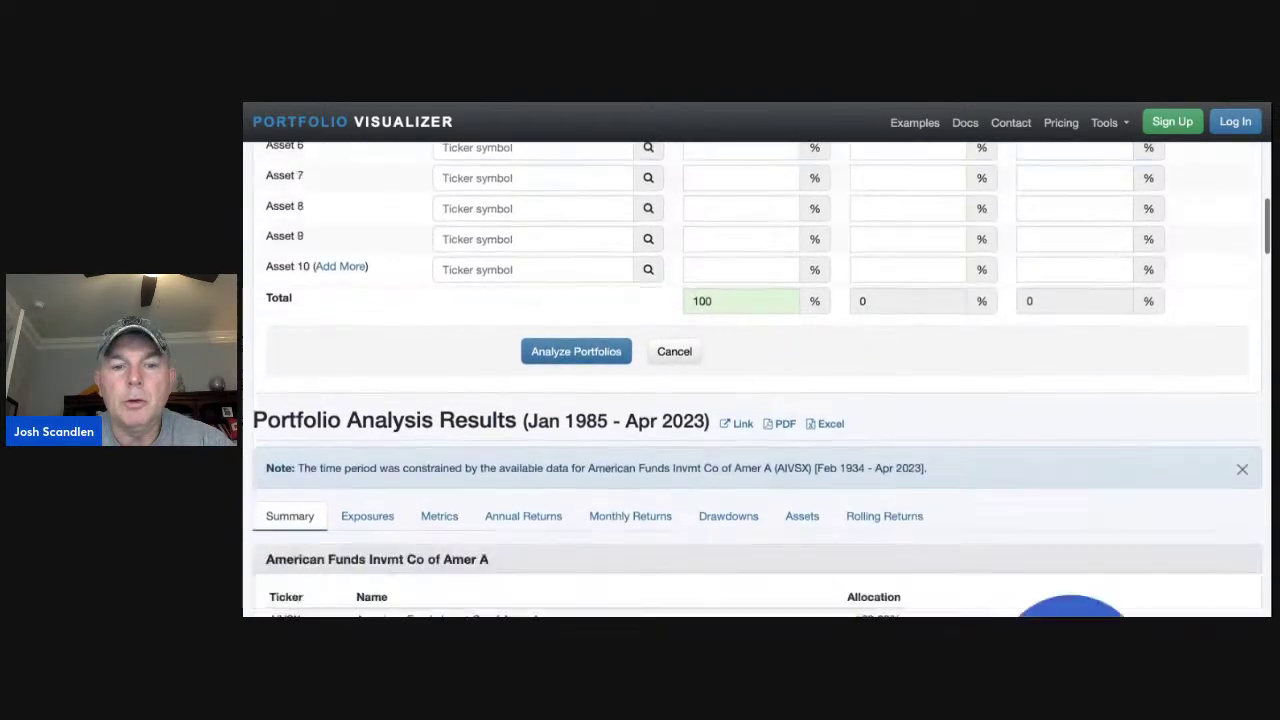
scroll(757, 380, "down", 15)
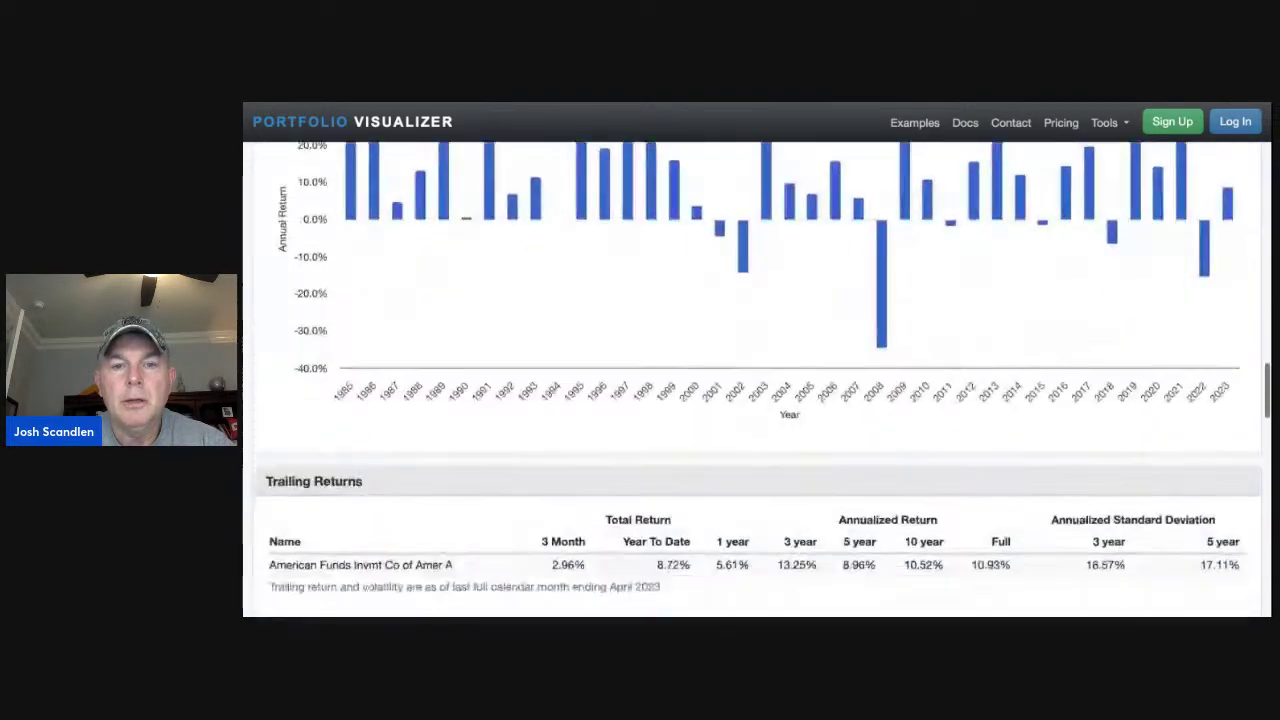
scroll(652, 383, "down", 10)
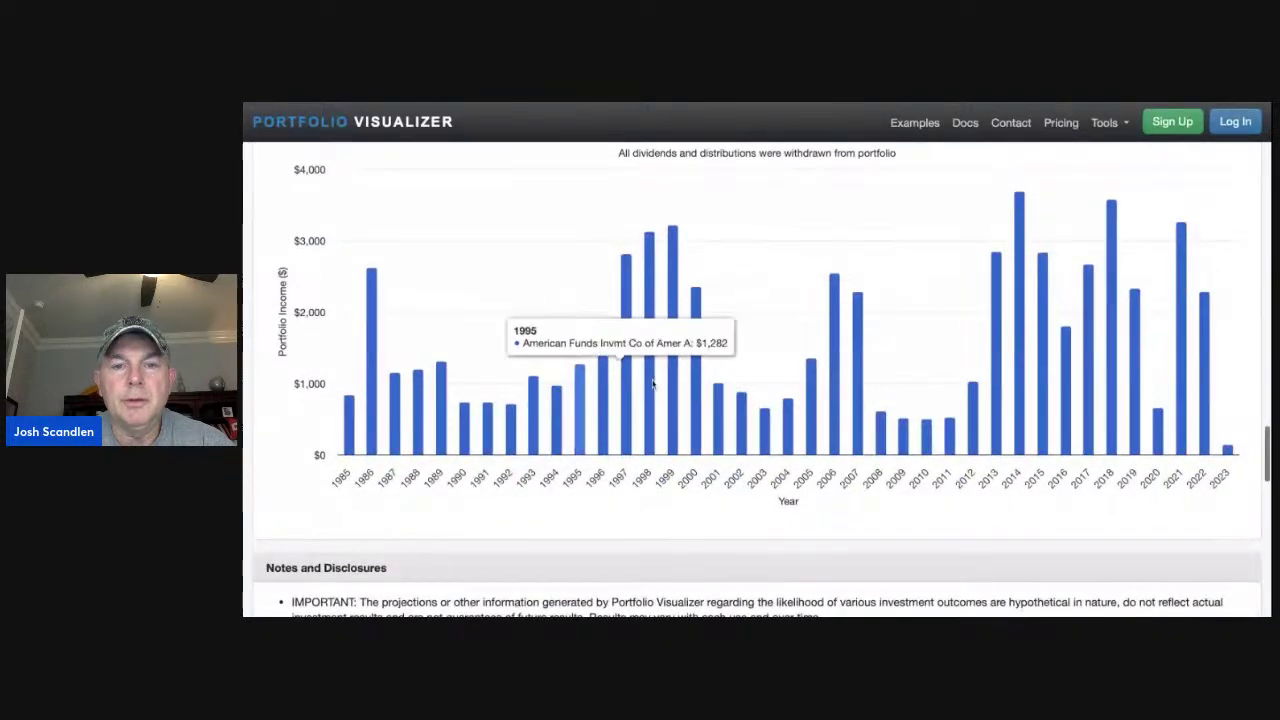
scroll(652, 383, "up", 1)
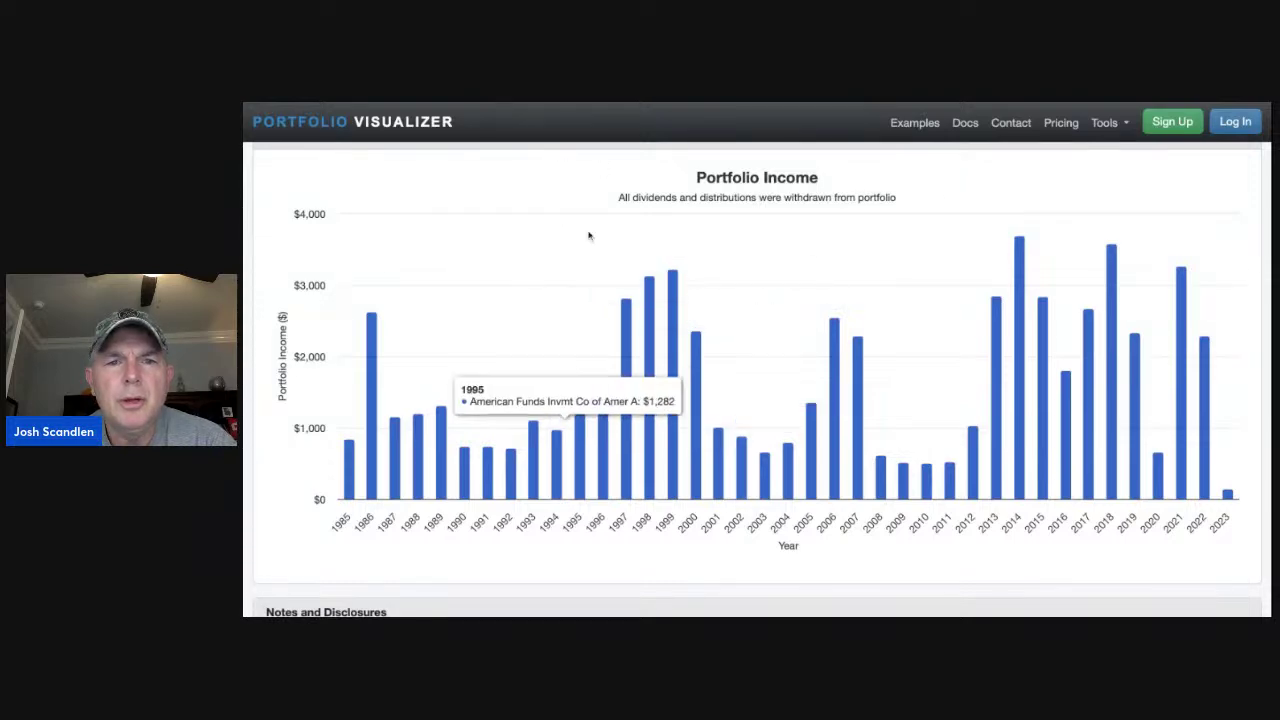
Replace the Asset 1 ticker with DUK, Duke Energy Corporation, and rerun the portfolio analysis.
scroll(589, 236, "up", 15)
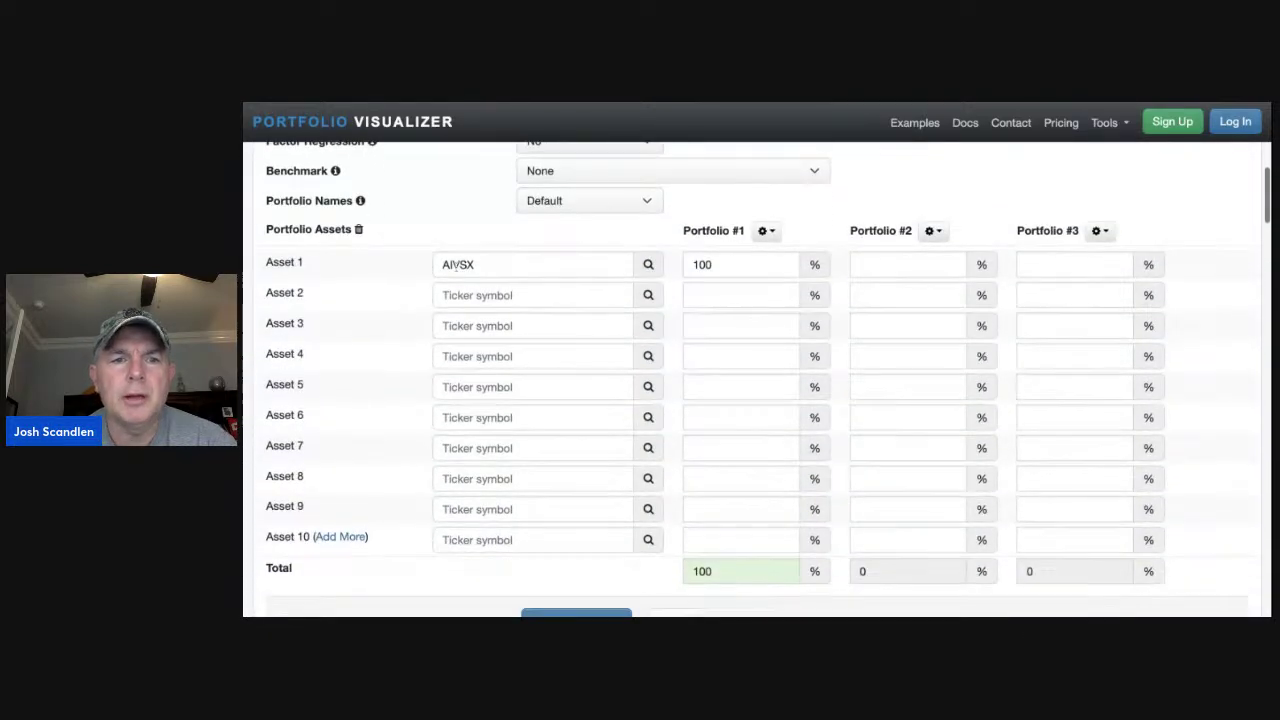
double_click(458, 264)
type("duk")
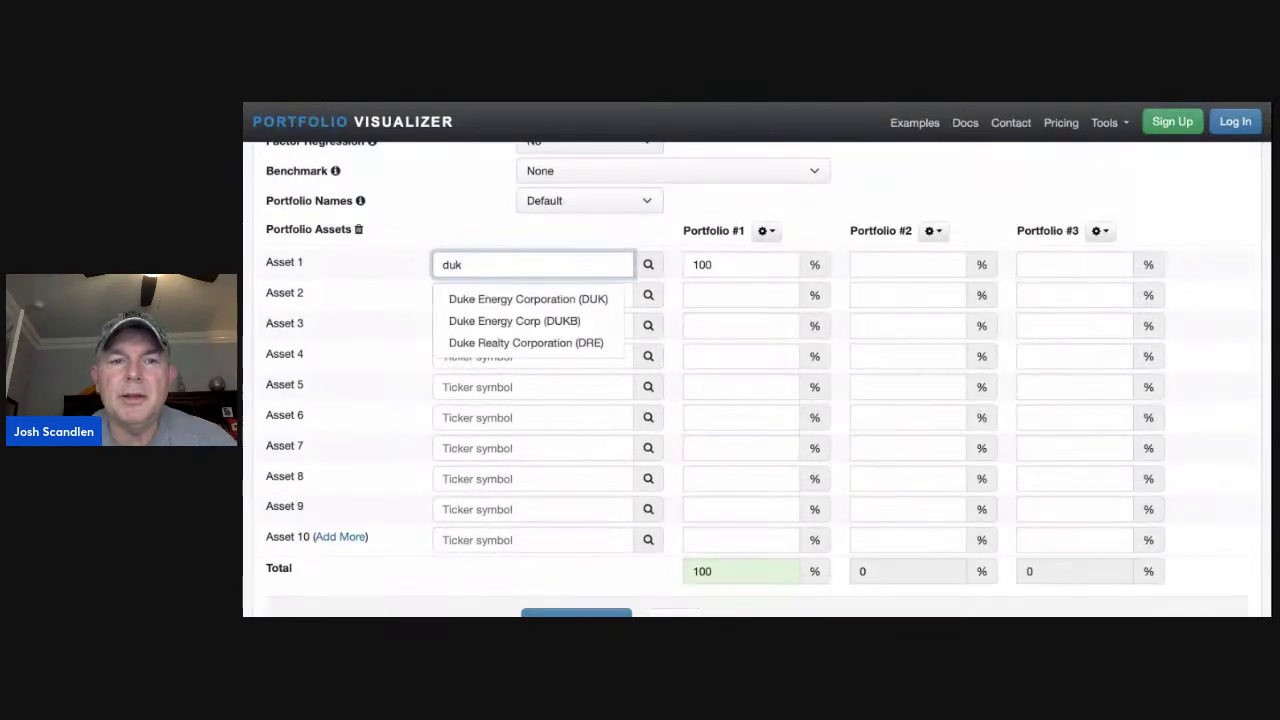
left_click(482, 298)
scroll(775, 313, "down", 1)
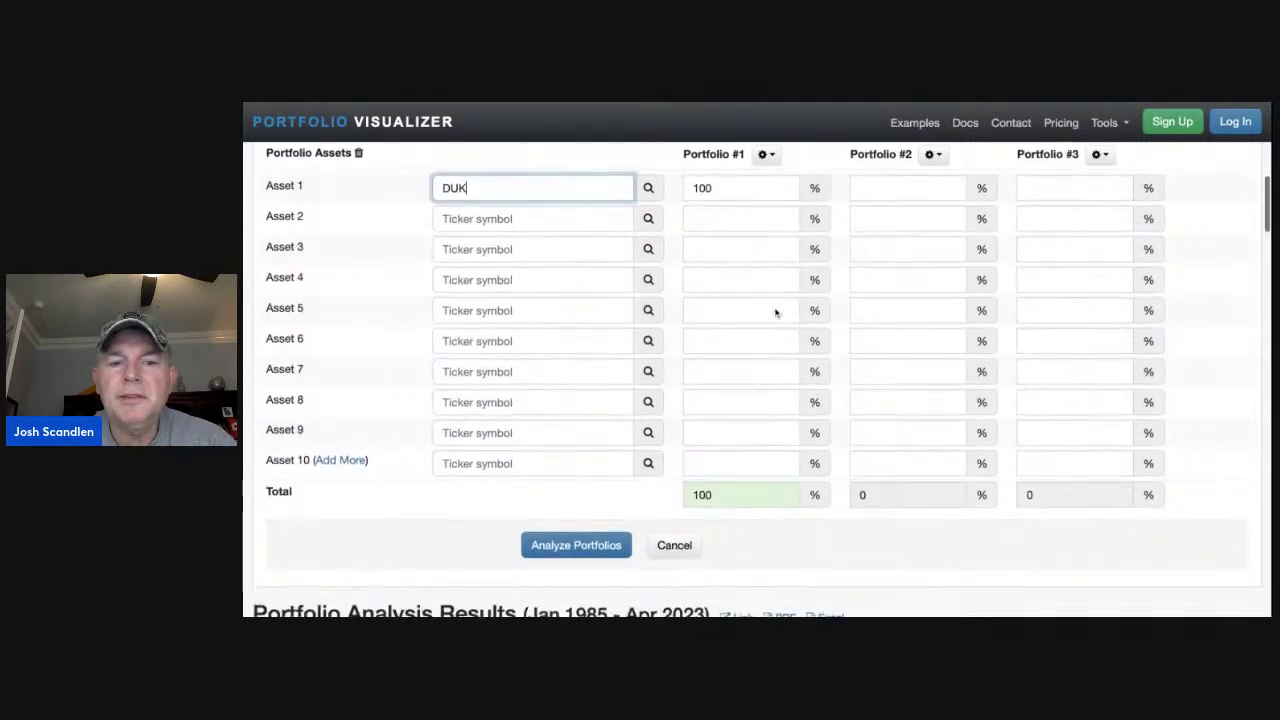
left_click(576, 621)
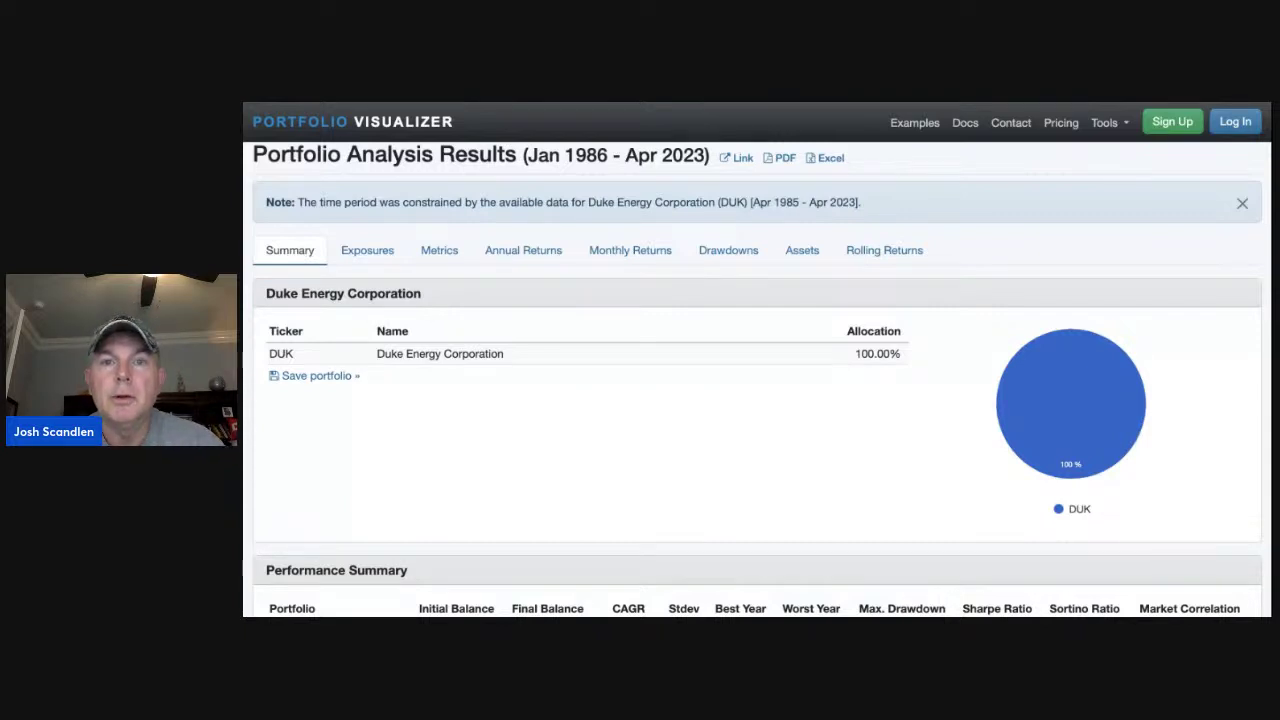
Review Duke Energy's portfolio growth and performance summary, including the details of its maximum drawdown period.
scroll(831, 351, "down", 6)
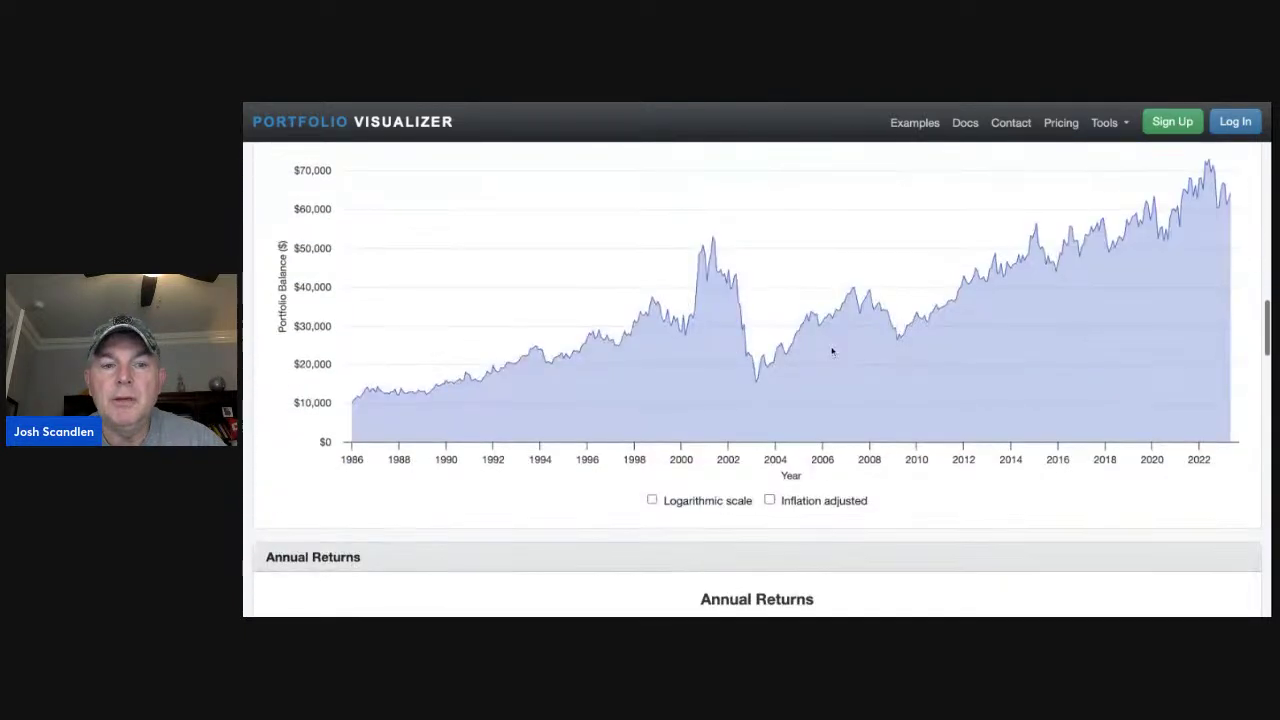
scroll(762, 379, "up", 4)
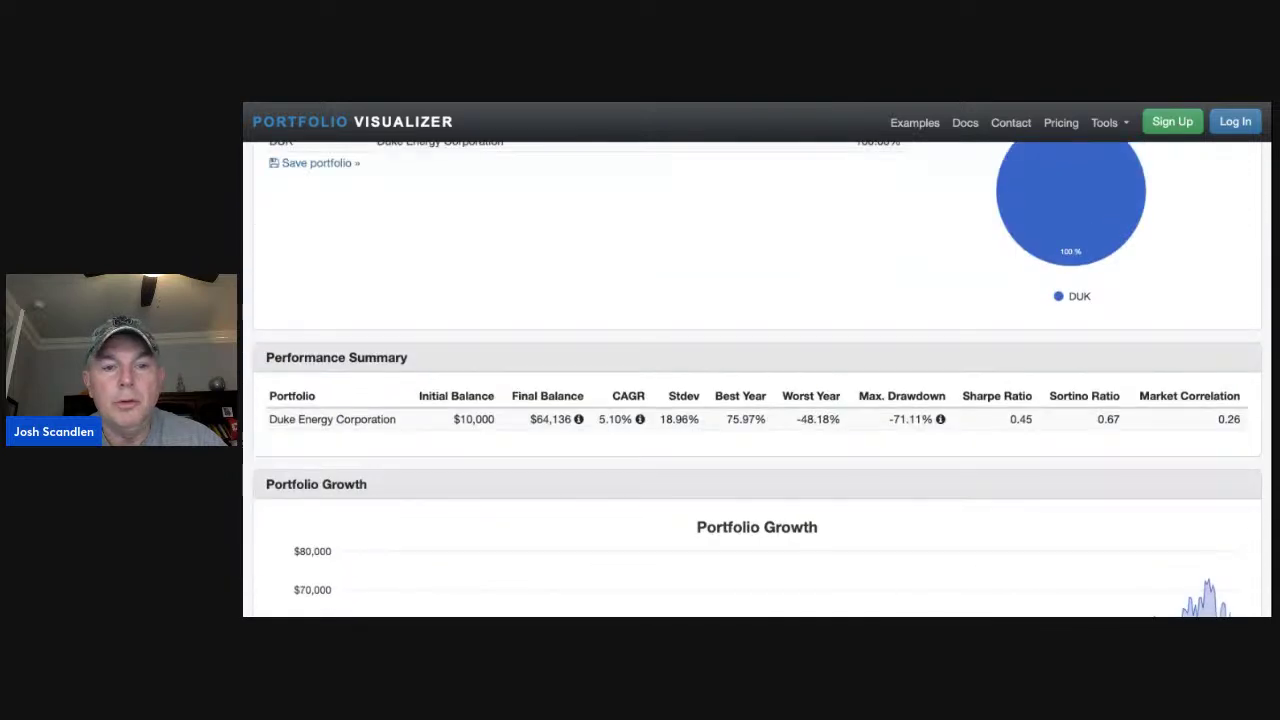
scroll(666, 431, "down", 1)
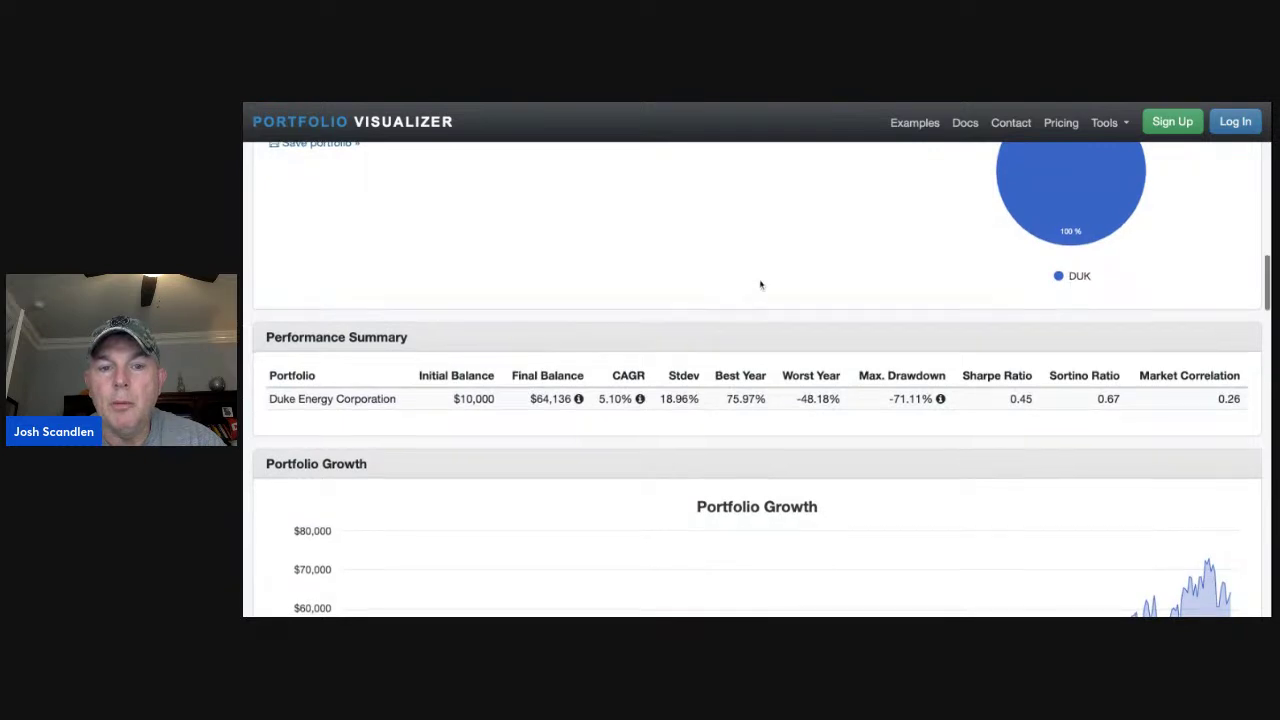
scroll(760, 283, "down", 1)
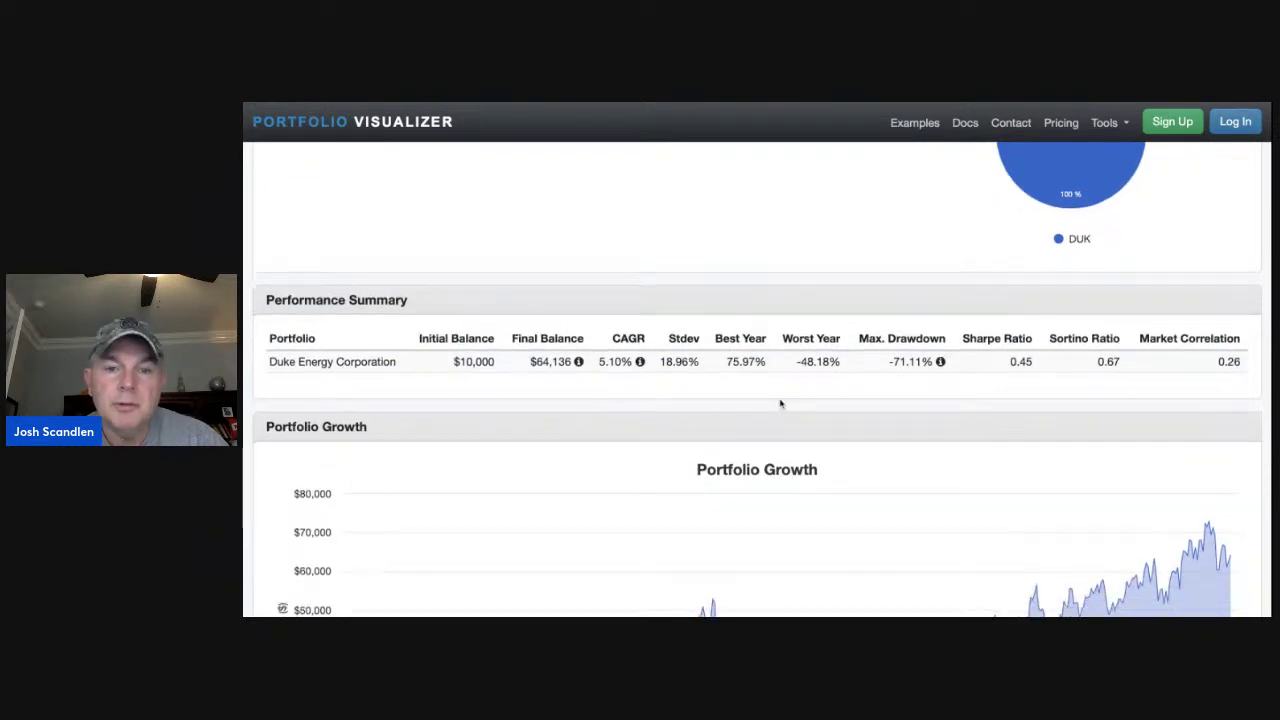
scroll(781, 403, "down", 3)
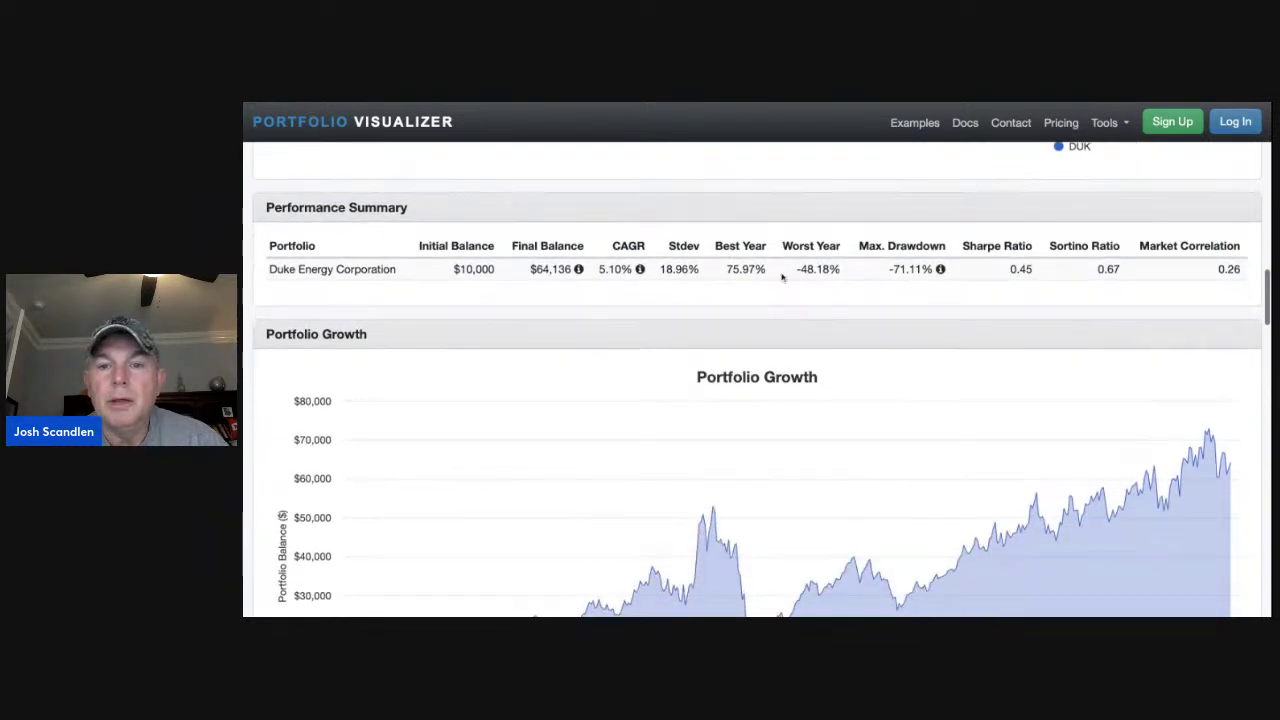
mouse_move(941, 269)
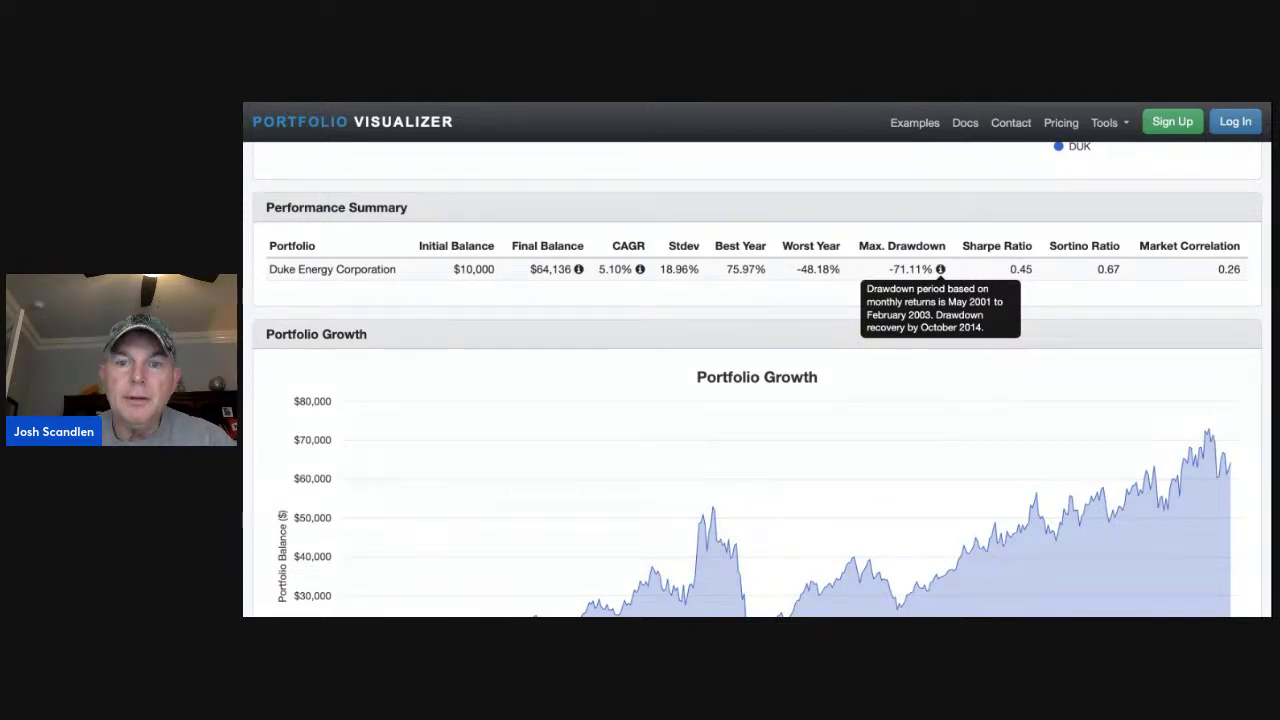
Examine Duke Energy's yearly amounts in the Portfolio Income chart and compare them with its performance summary.
scroll(805, 325, "down", 10)
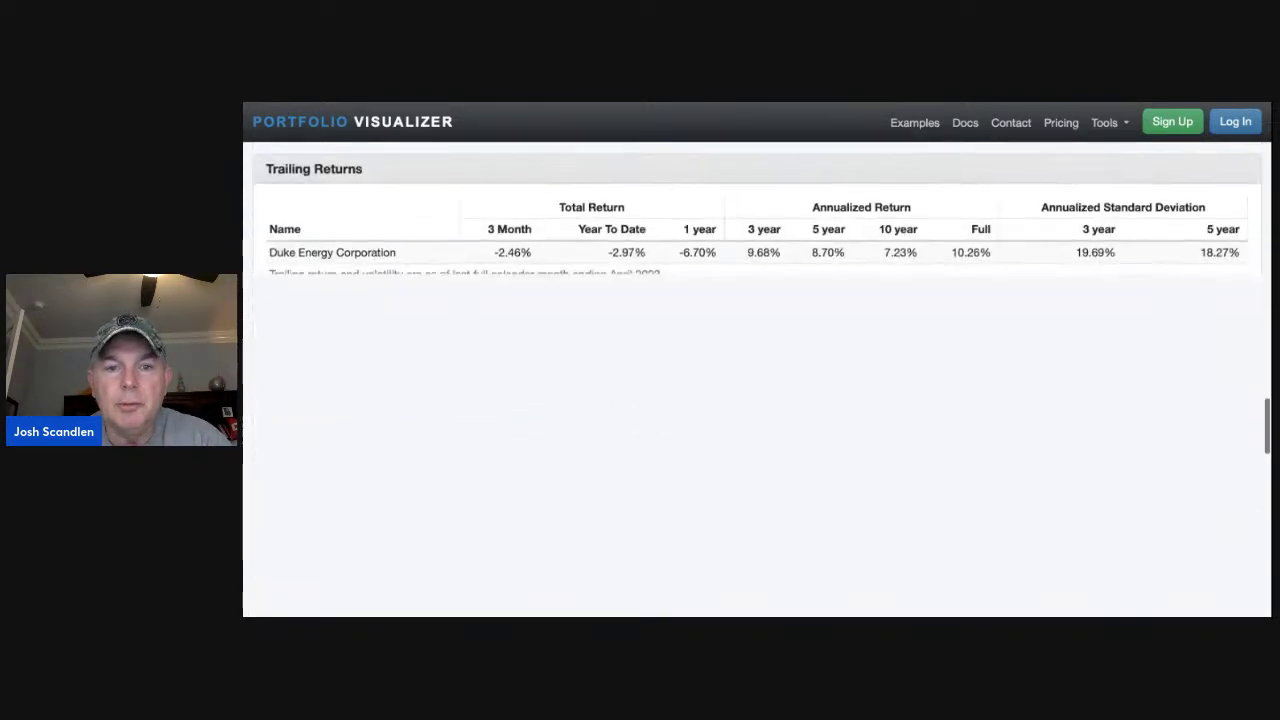
scroll(642, 330, "down", 5)
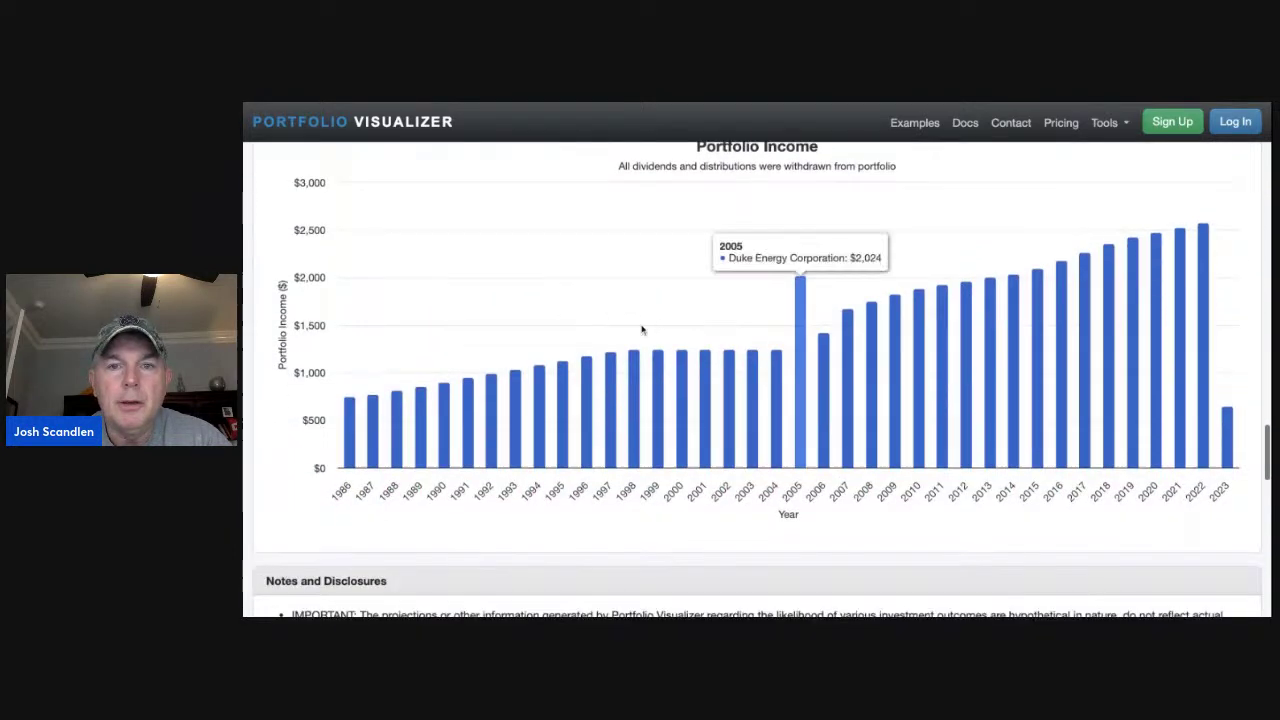
scroll(642, 330, "up", 1)
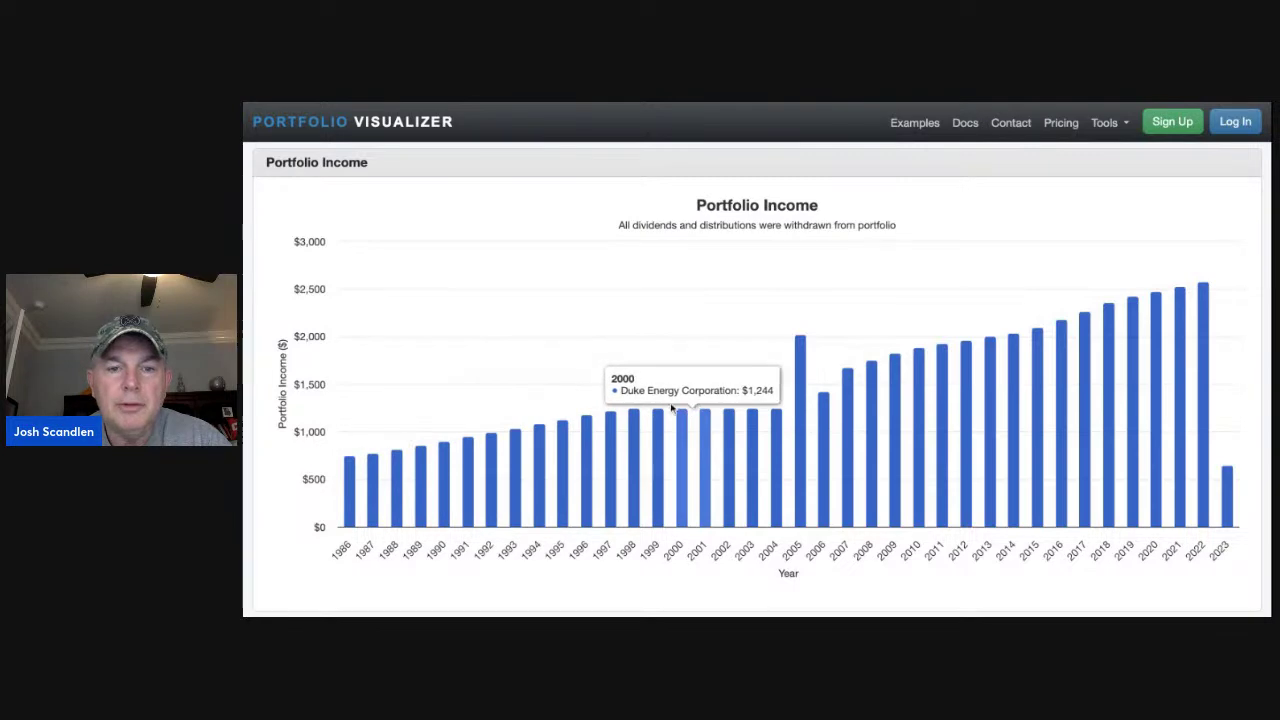
scroll(959, 352, "up", 4)
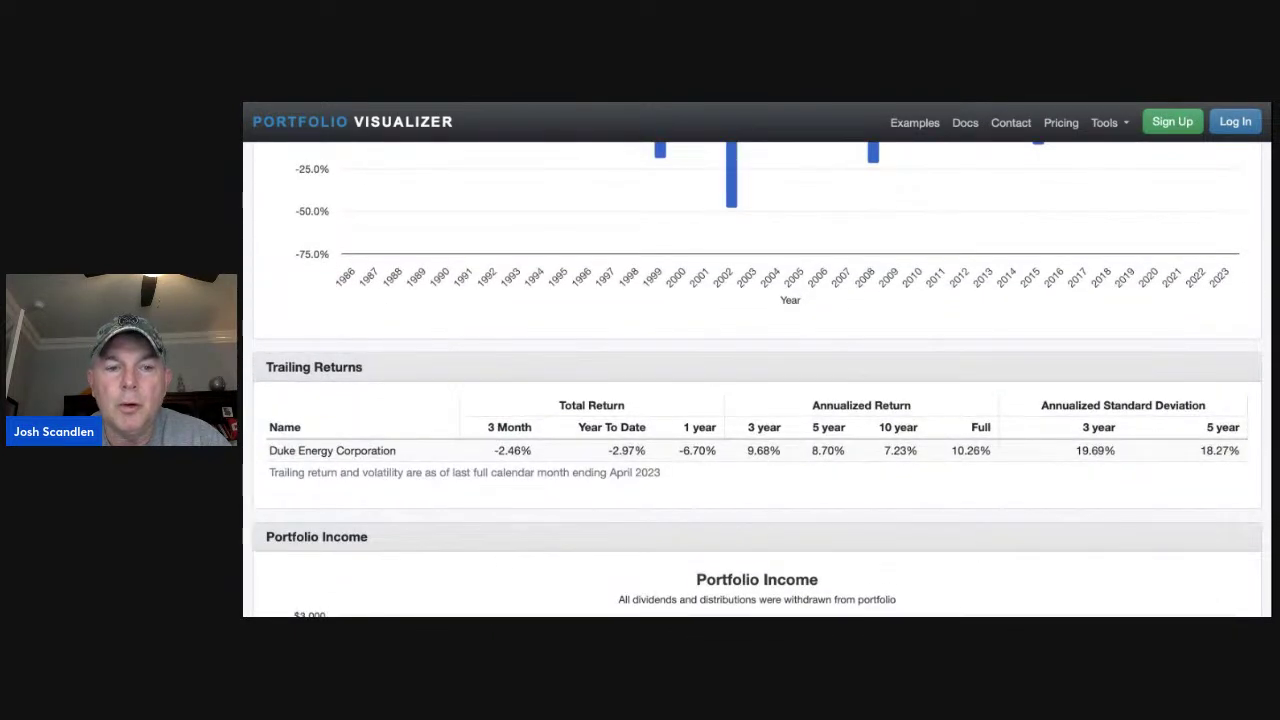
scroll(959, 352, "up", 4)
scroll(1208, 607, "up", 10)
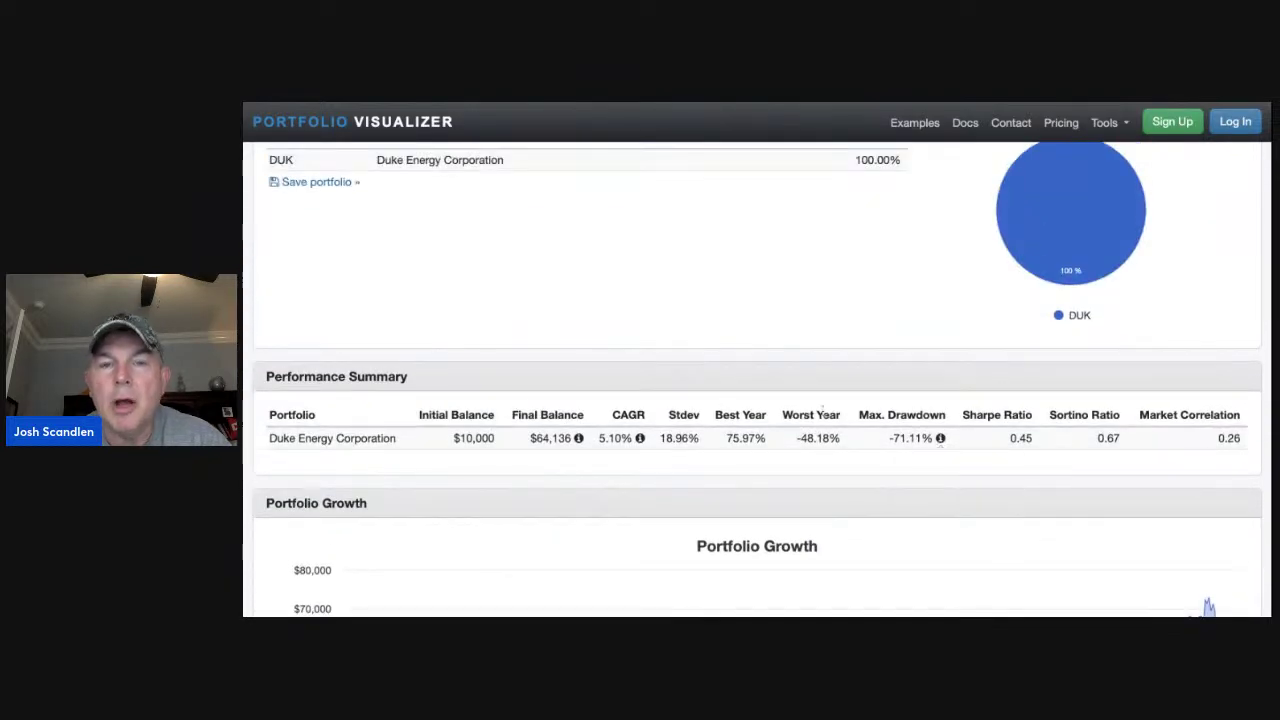
Replace the Asset 1 ticker with GE and rerun the portfolio analysis.
scroll(823, 409, "up", 10)
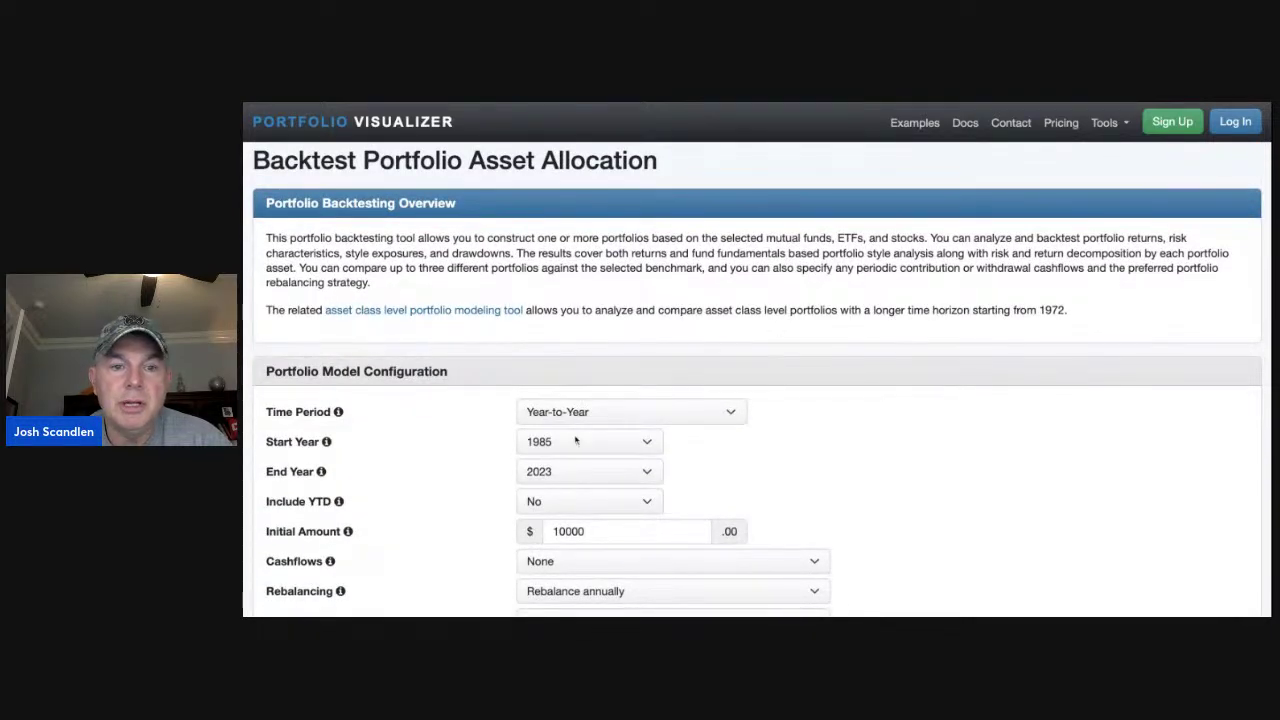
scroll(570, 501, "down", 4)
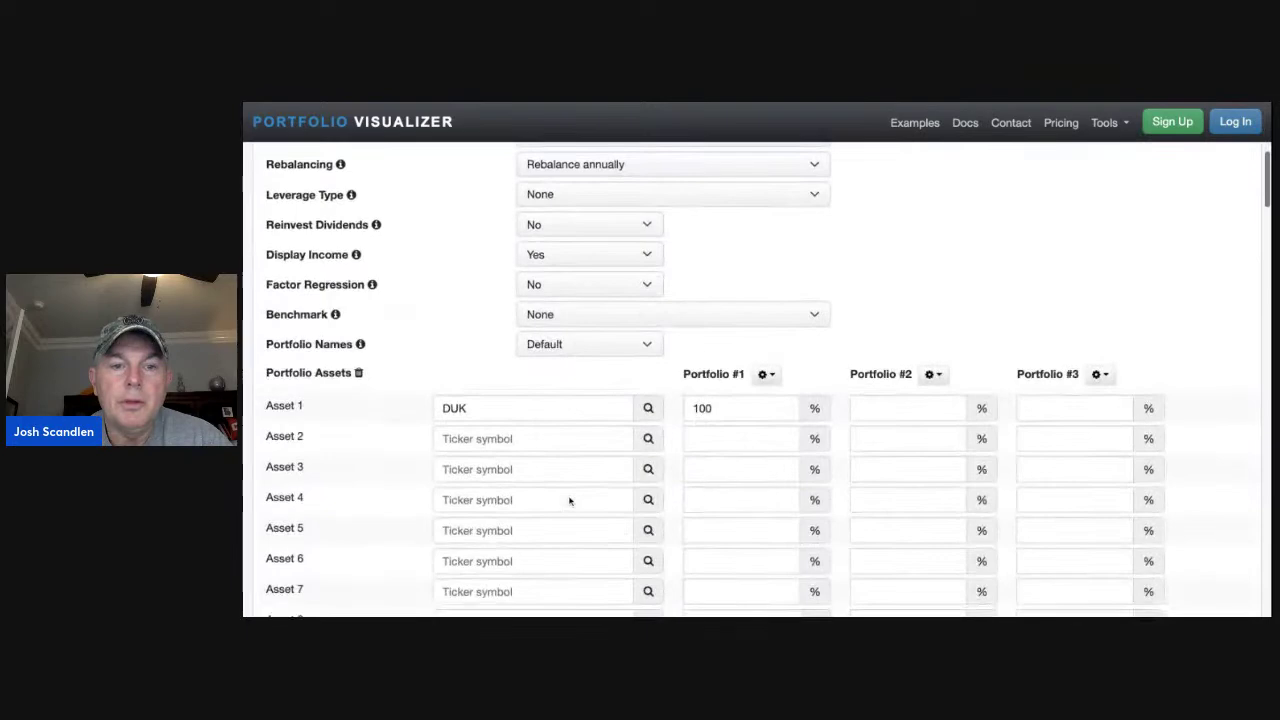
double_click(452, 408)
type("GE")
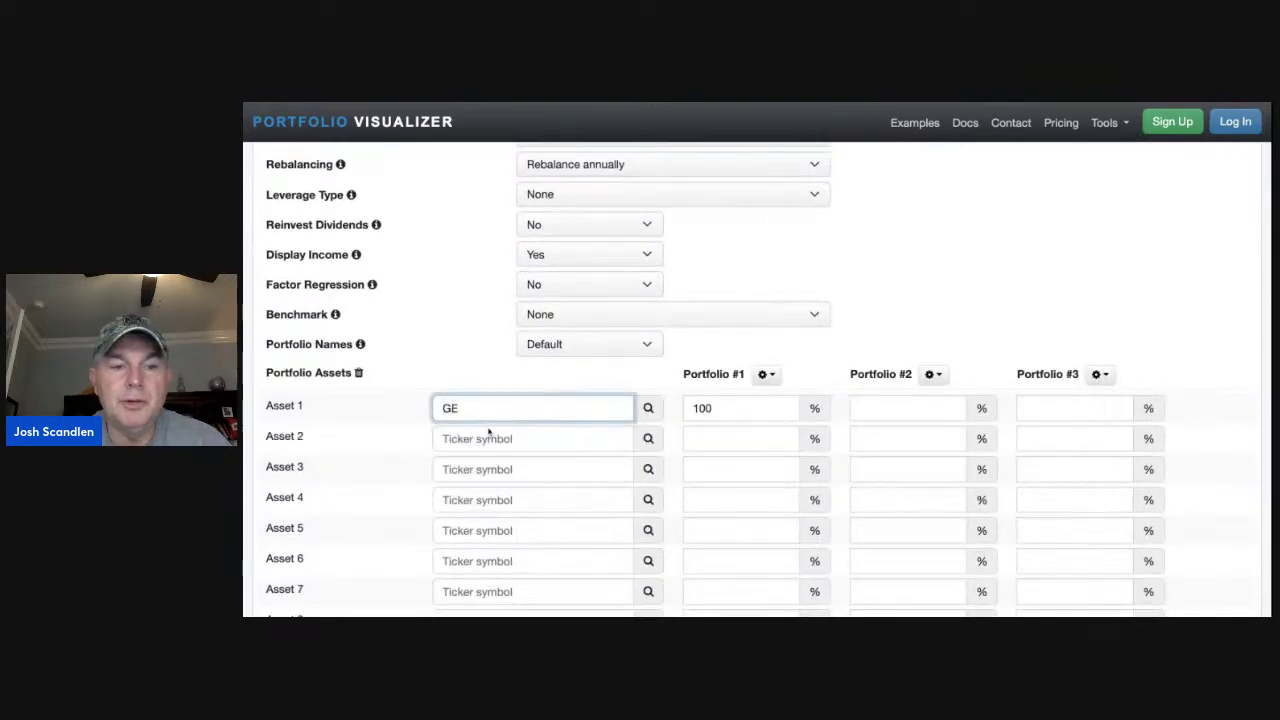
key("Return")
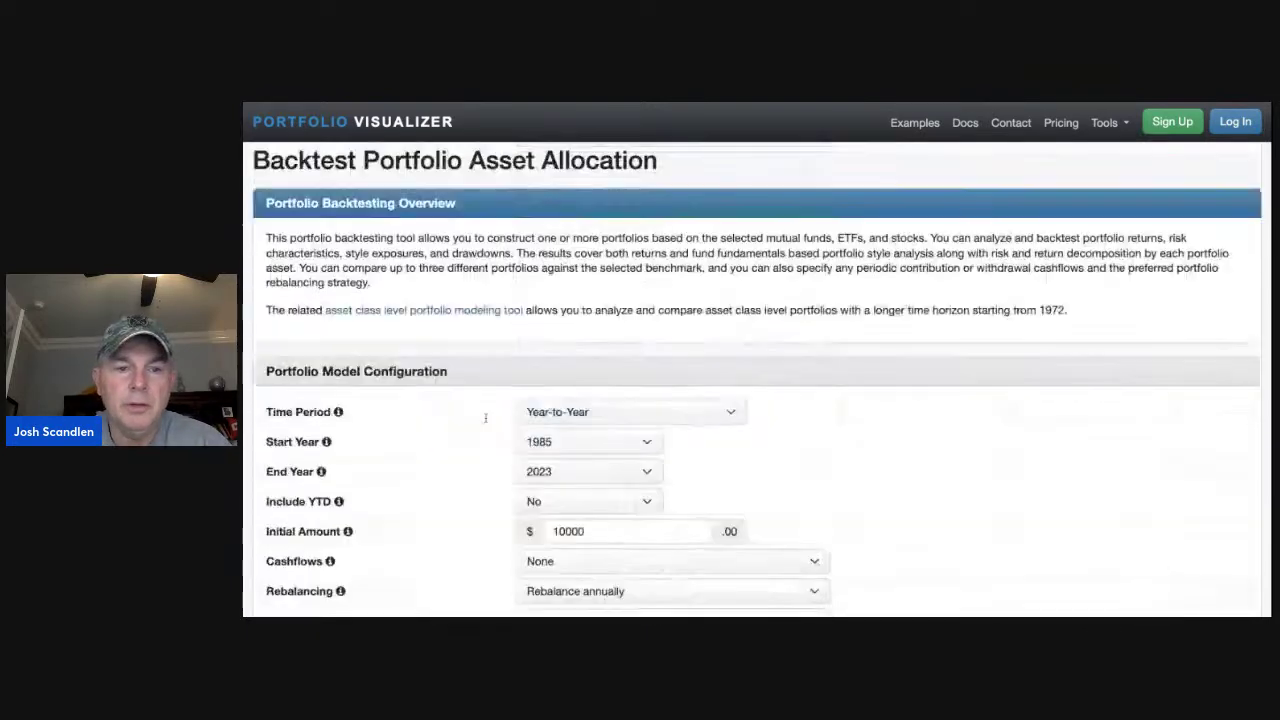
scroll(838, 416, "down", 5)
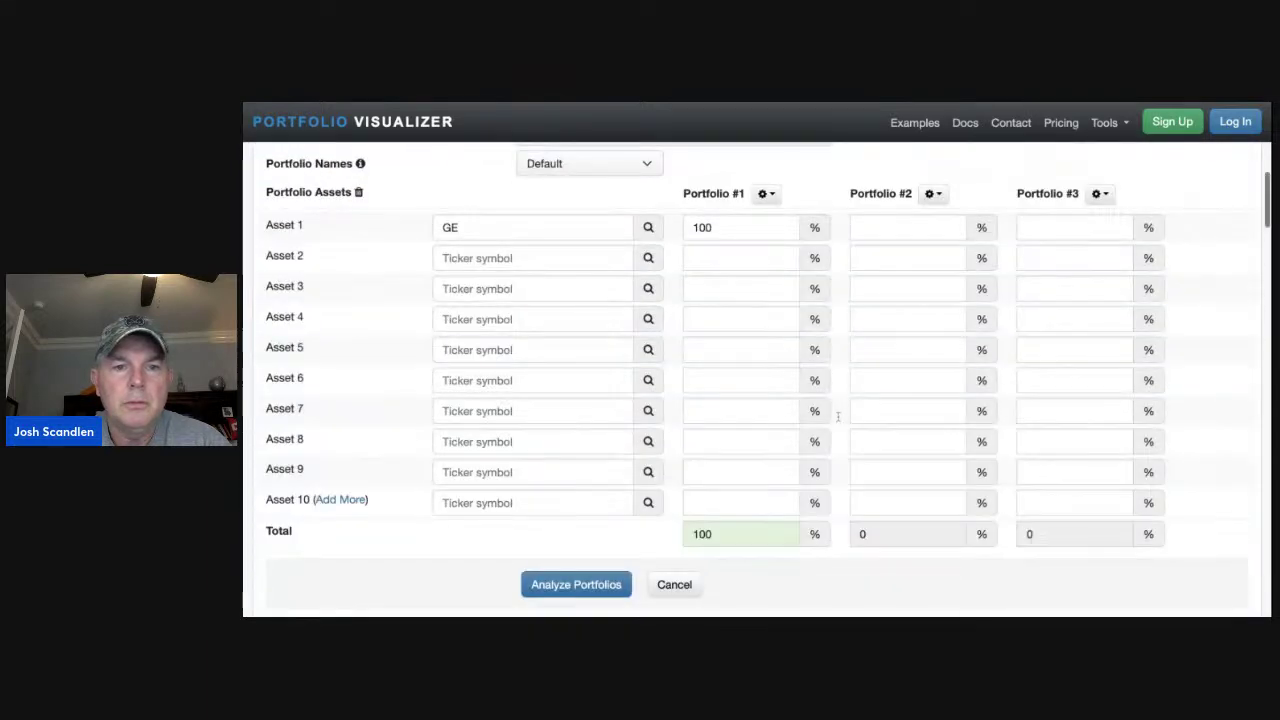
left_click(485, 227)
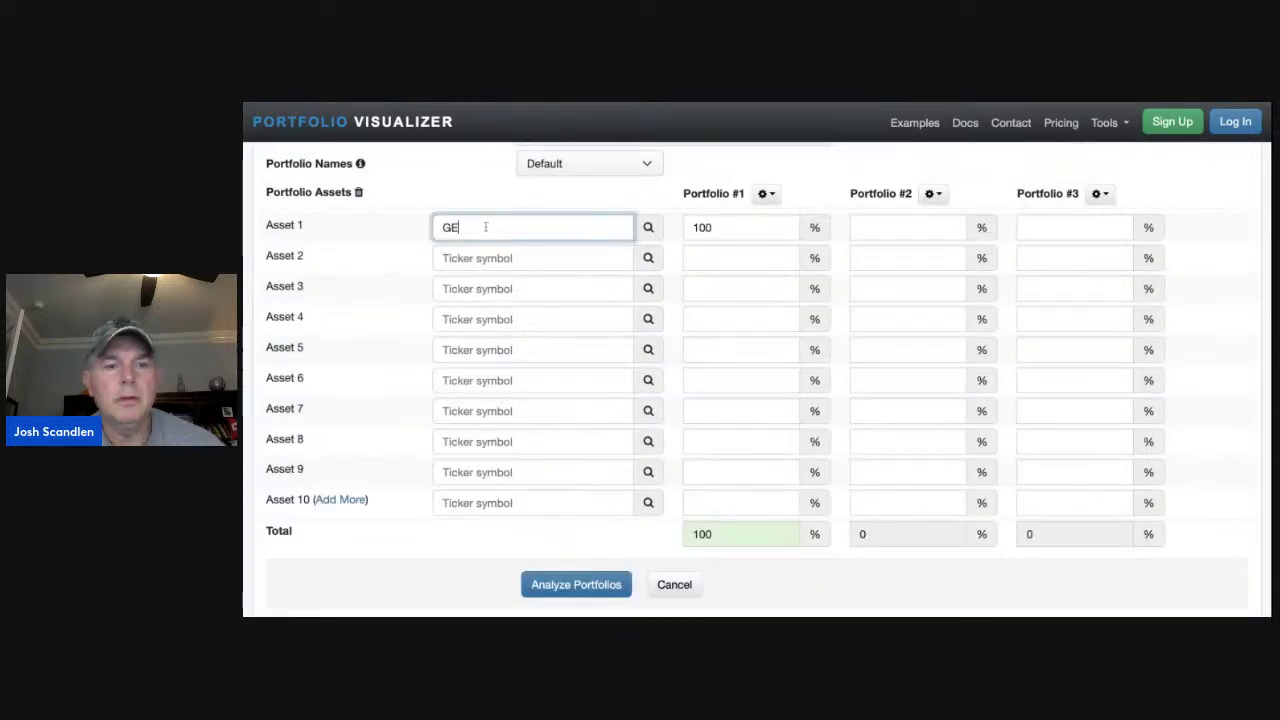
key("Tab")
Review General Electric's portfolio growth around 2008 and its yearly dividend amounts in the Portfolio Income chart.
scroll(655, 320, "down", 3)
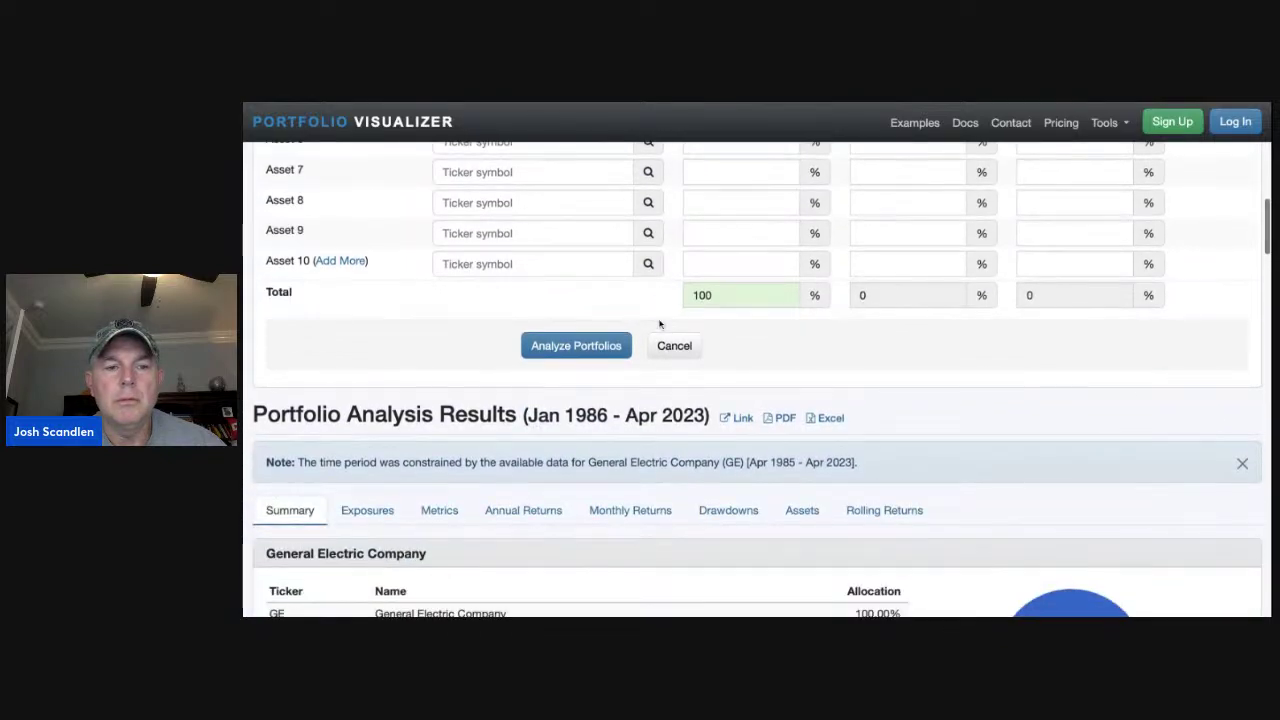
scroll(659, 323, "down", 5)
scroll(755, 380, "up", 10)
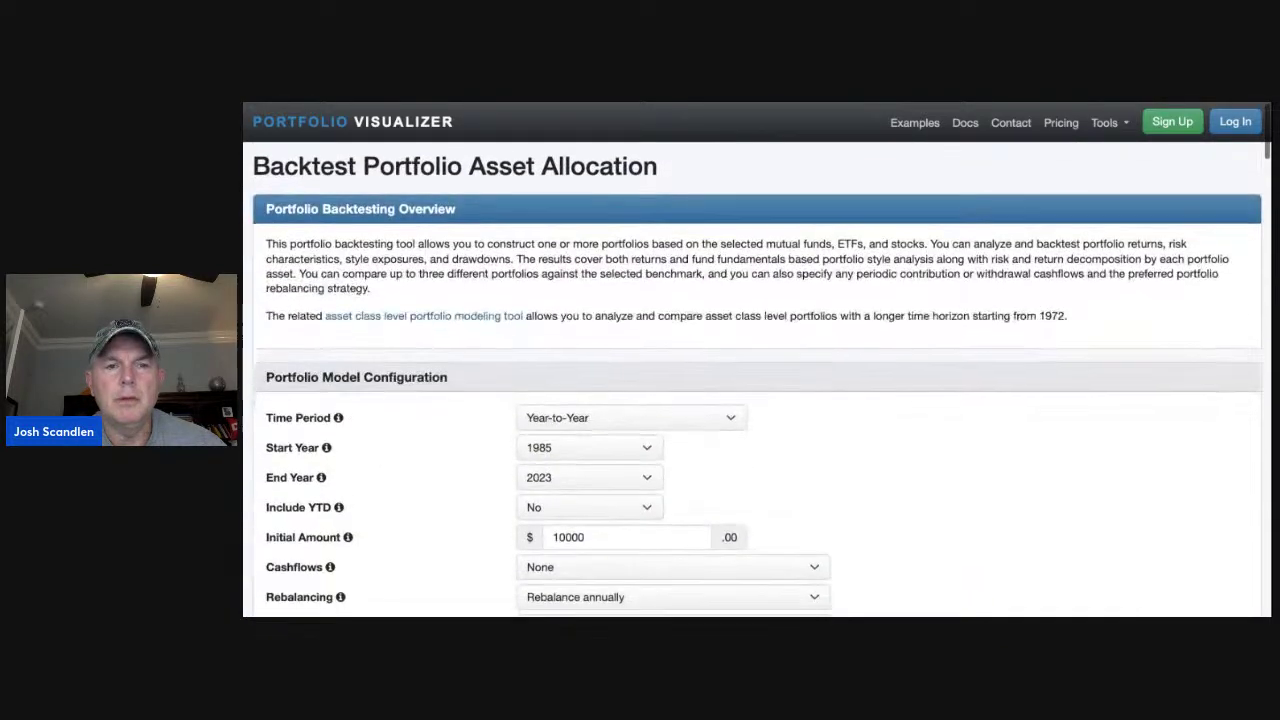
scroll(755, 380, "down", 5)
scroll(755, 380, "down", 5)
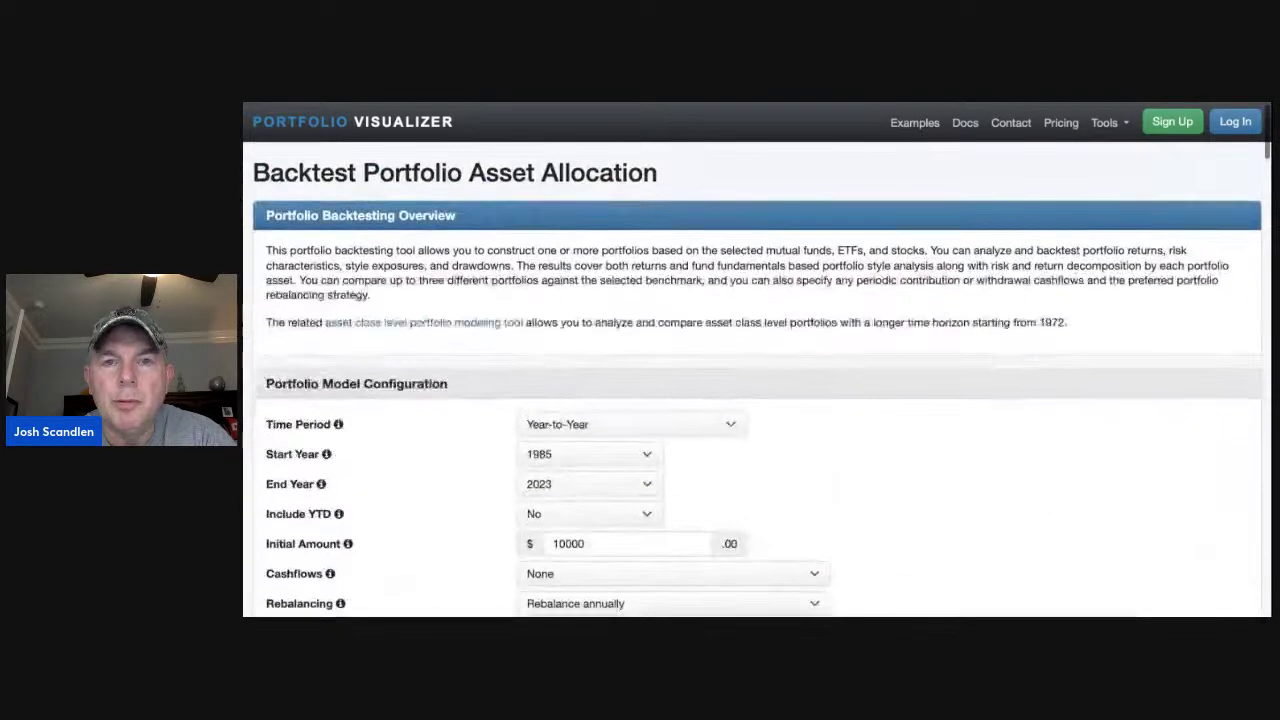
scroll(966, 394, "down", 2)
scroll(968, 394, "down", 15)
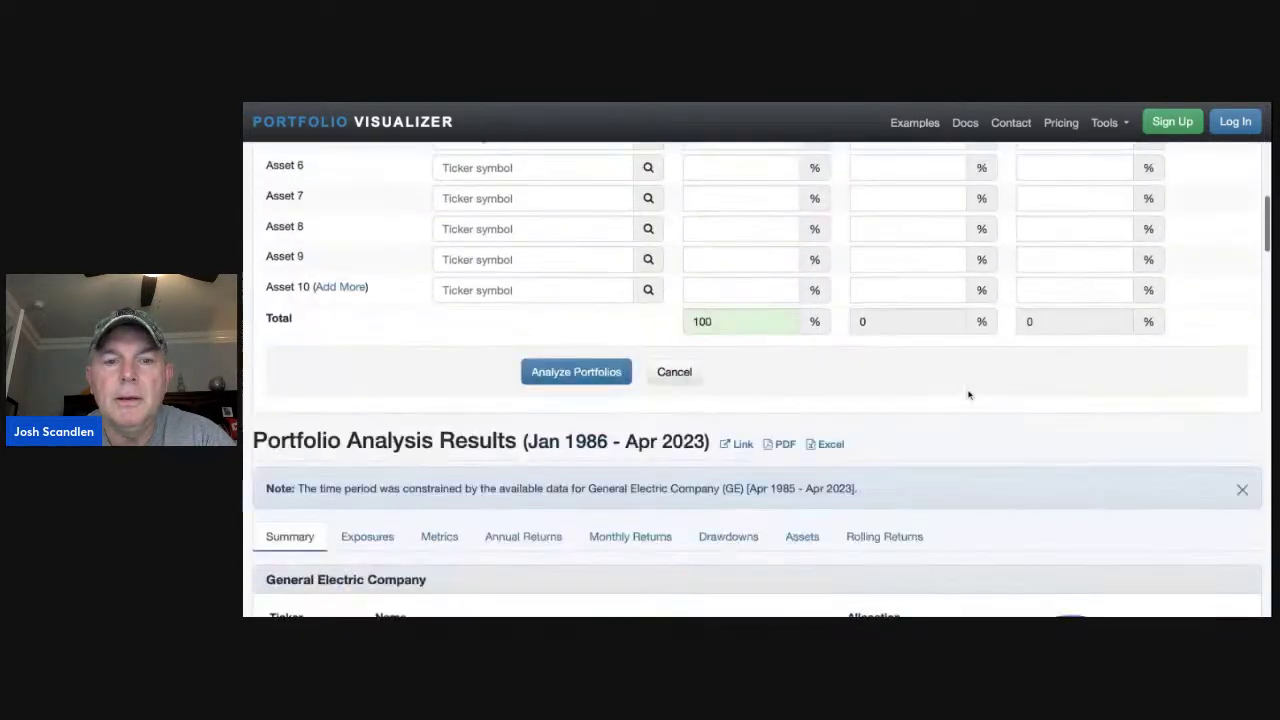
scroll(753, 380, "down", 5)
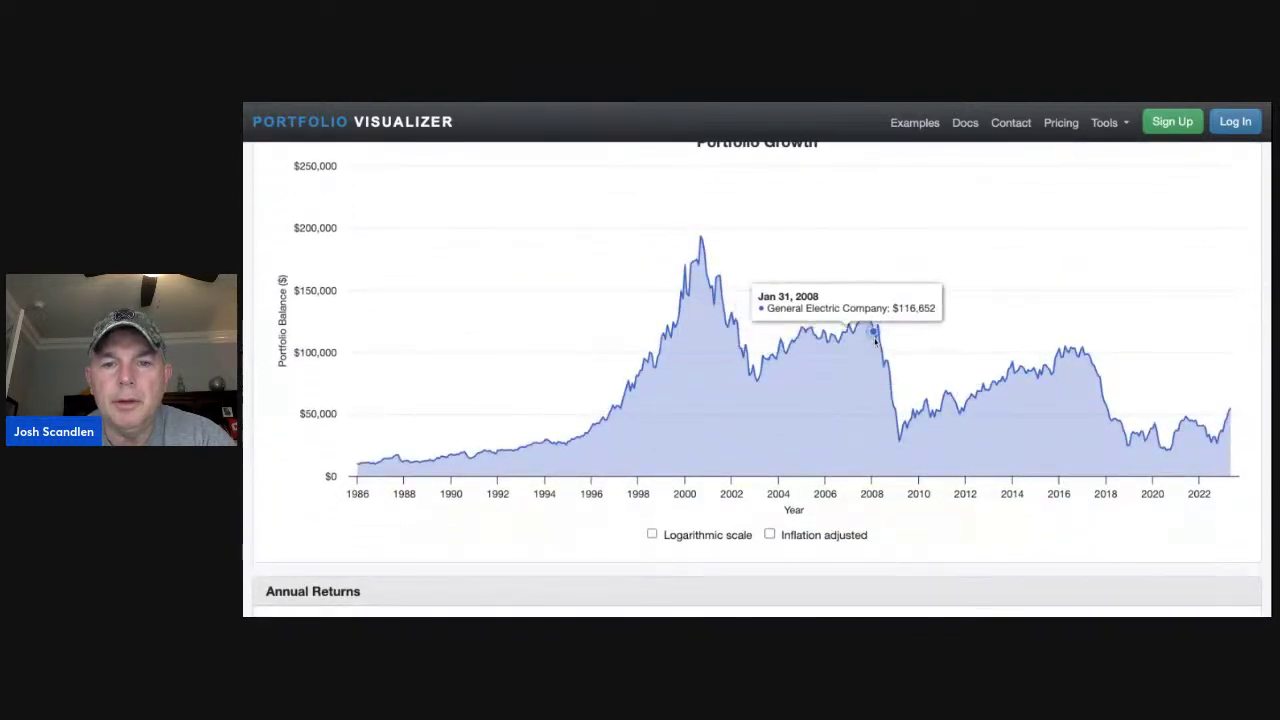
scroll(874, 343, "down", 3)
scroll(874, 343, "down", 10)
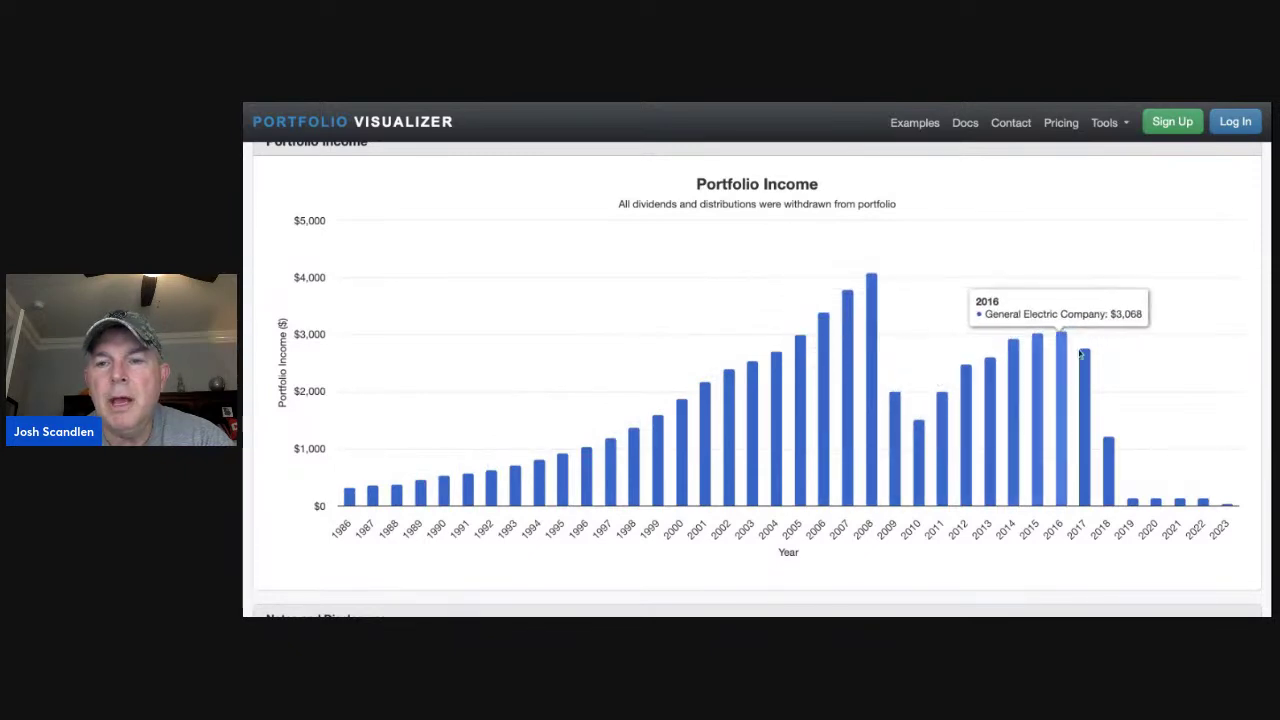
Replace the Asset 1 ticker with Intel Corporation (INTC) and rerun the portfolio analysis.
scroll(946, 406, "up", 20)
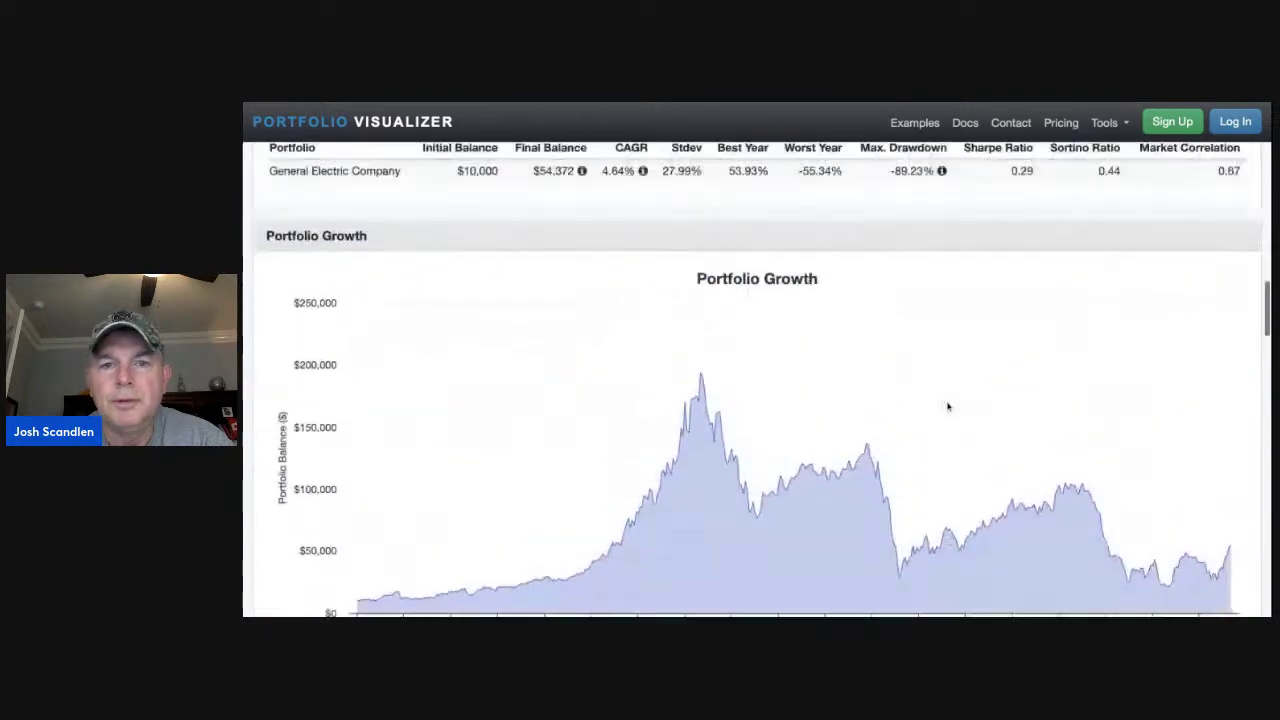
scroll(826, 375, "down", 5)
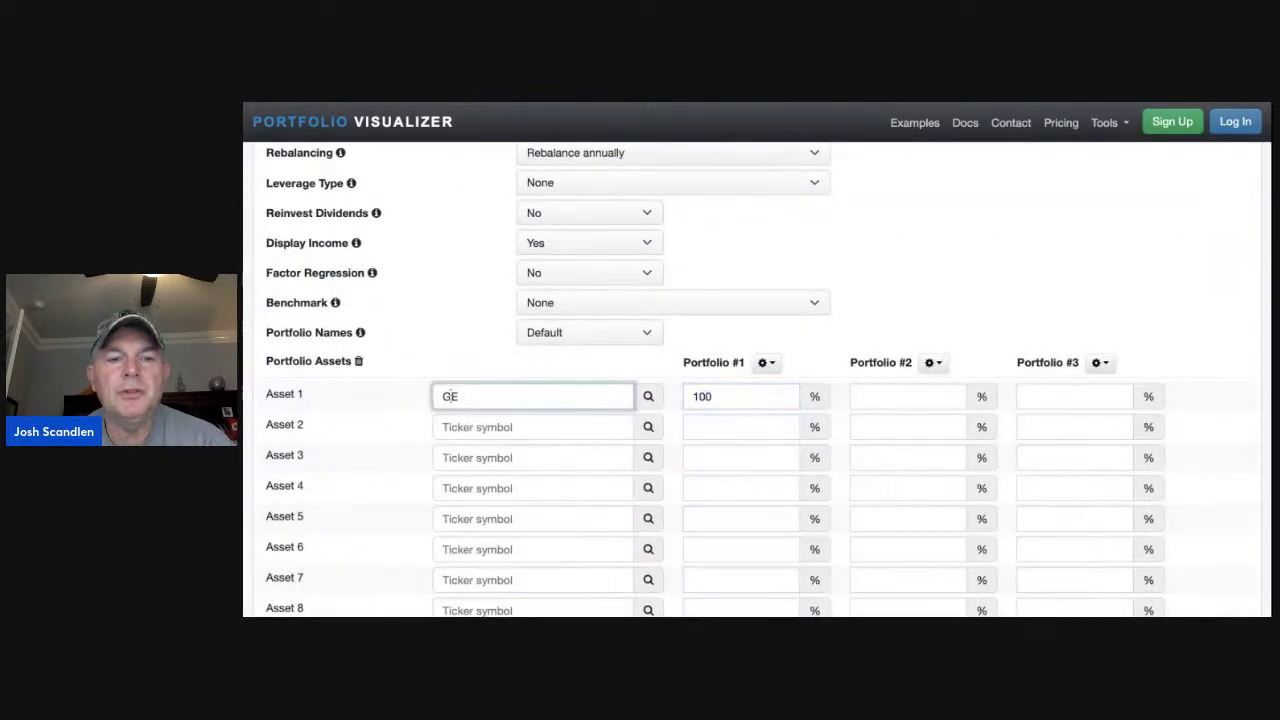
key("shift+Tab")
type("intc")
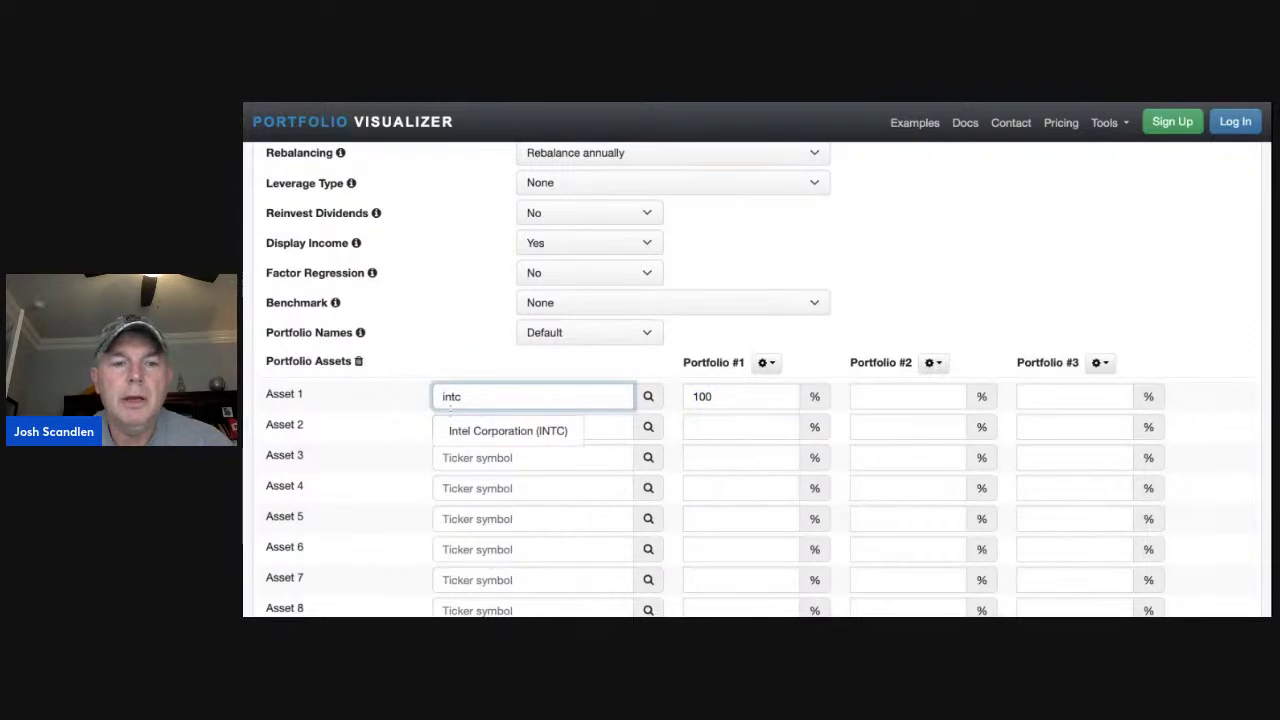
left_click(457, 431)
scroll(780, 335, "down", 3)
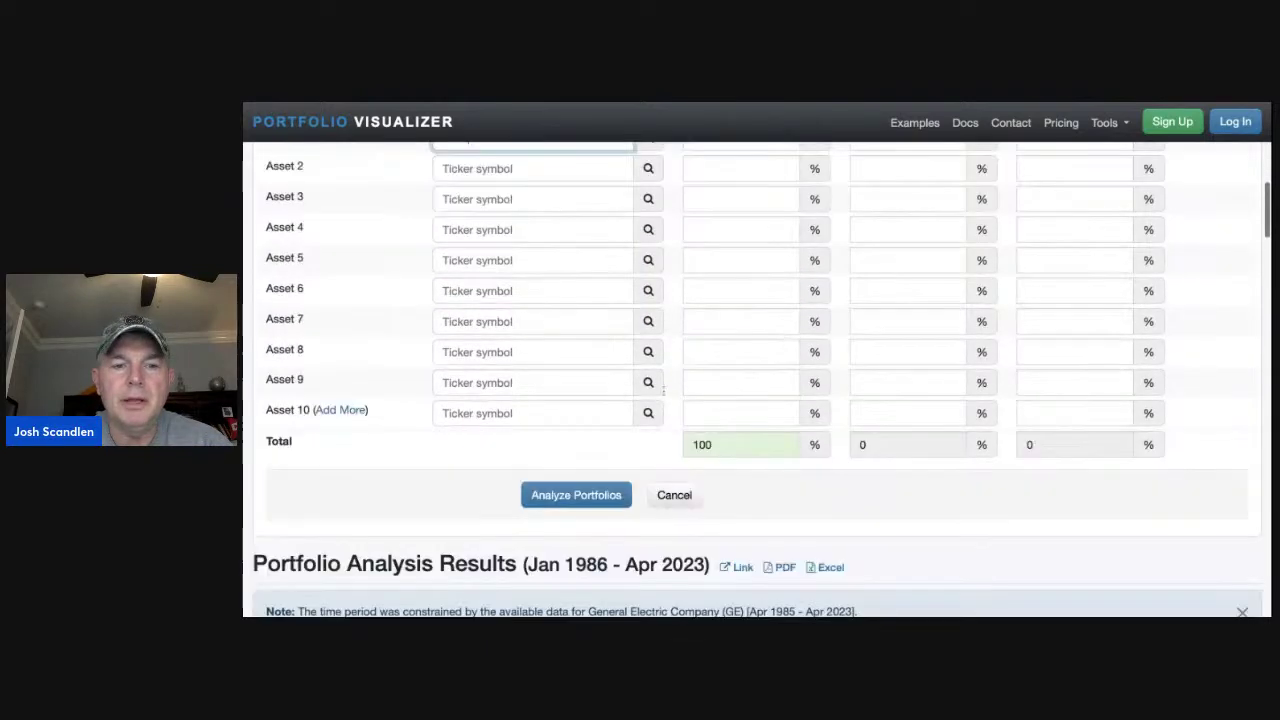
left_click(549, 489)
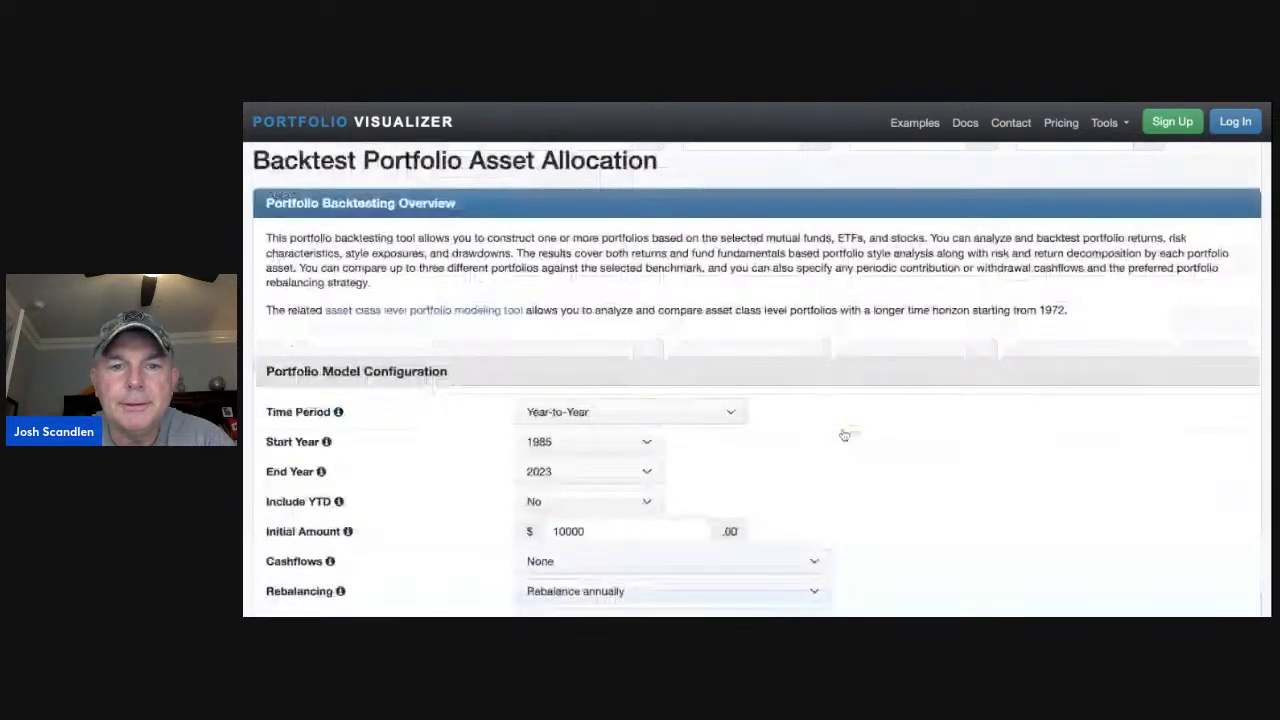
Review Intel's portfolio growth and its yearly dividend amounts in the Portfolio Income chart, including 2004 and 2022.
scroll(844, 435, "down", 15)
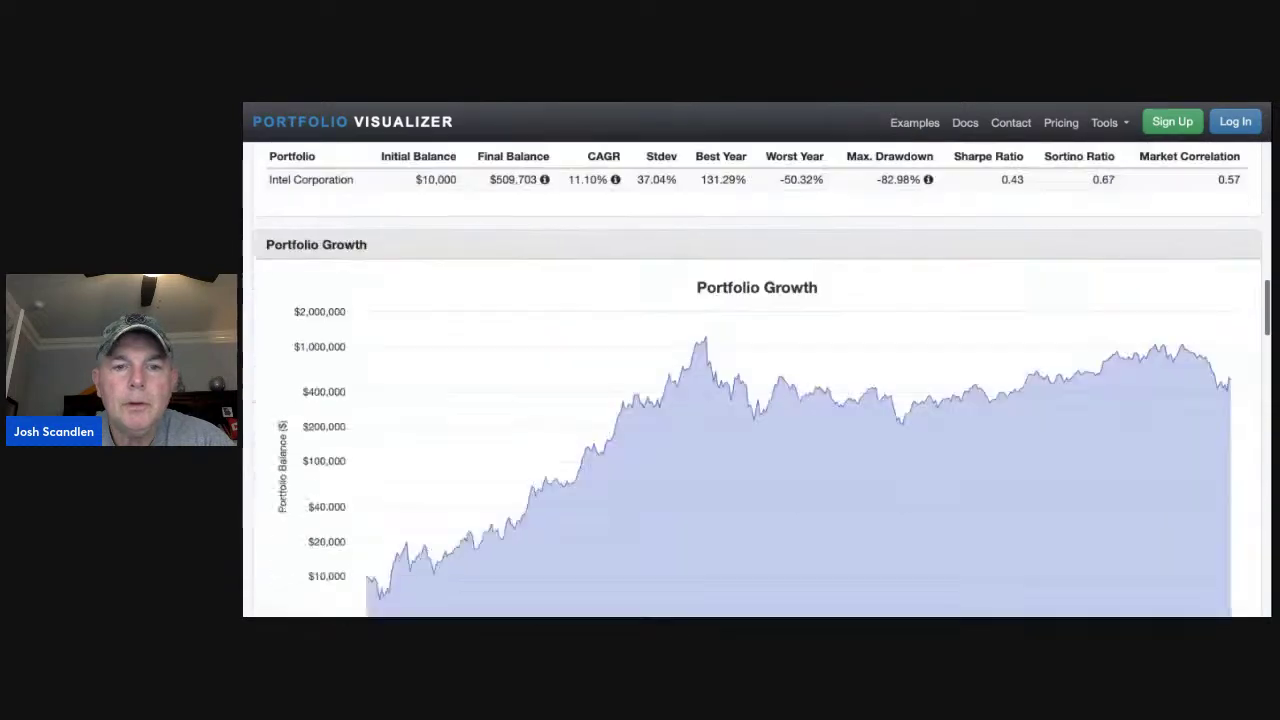
scroll(757, 380, "down", 10)
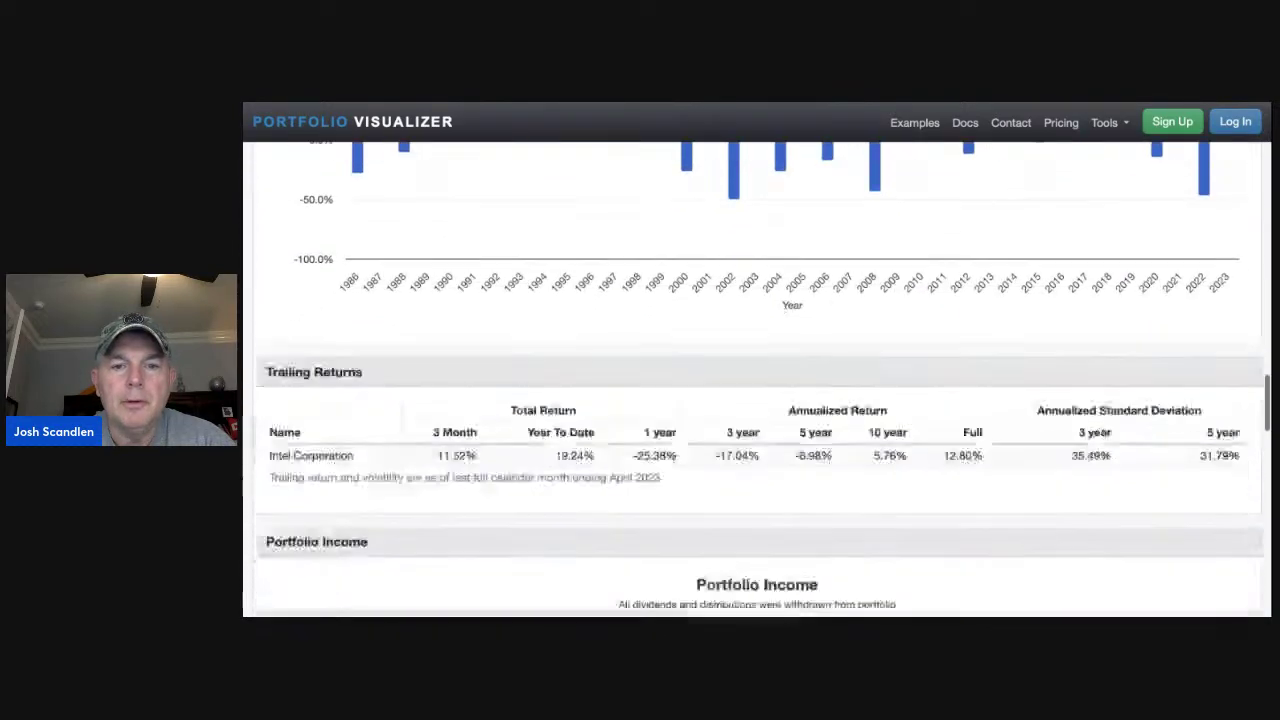
scroll(780, 328, "down", 5)
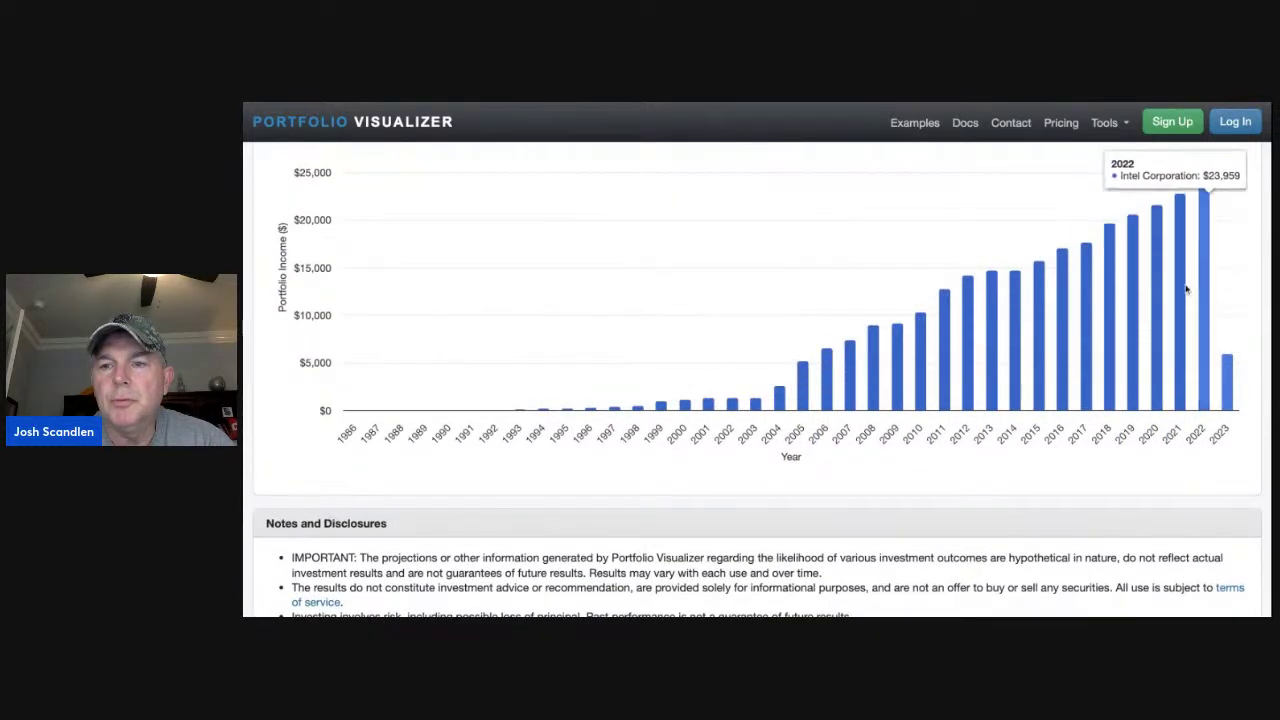
scroll(1000, 340, "up", 1)
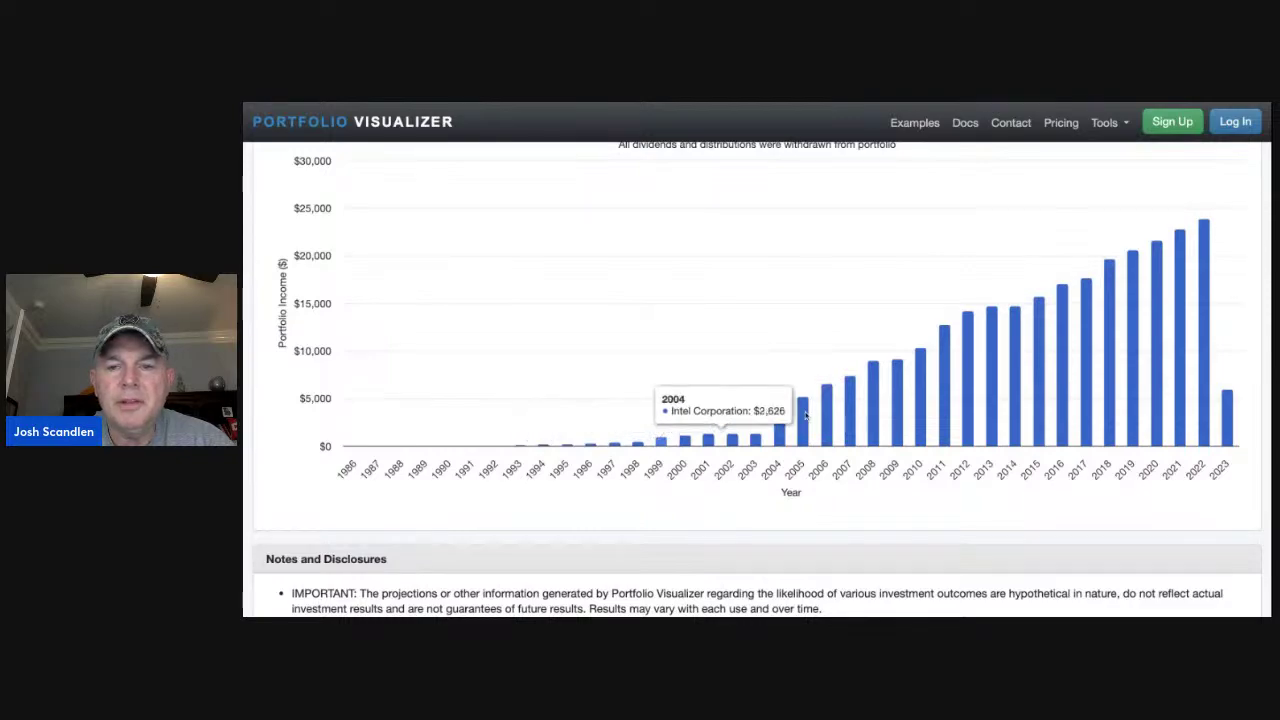
Replace the Asset 1 ticker with T for AT&T and rerun the portfolio analysis.
scroll(1208, 366, "up", 10)
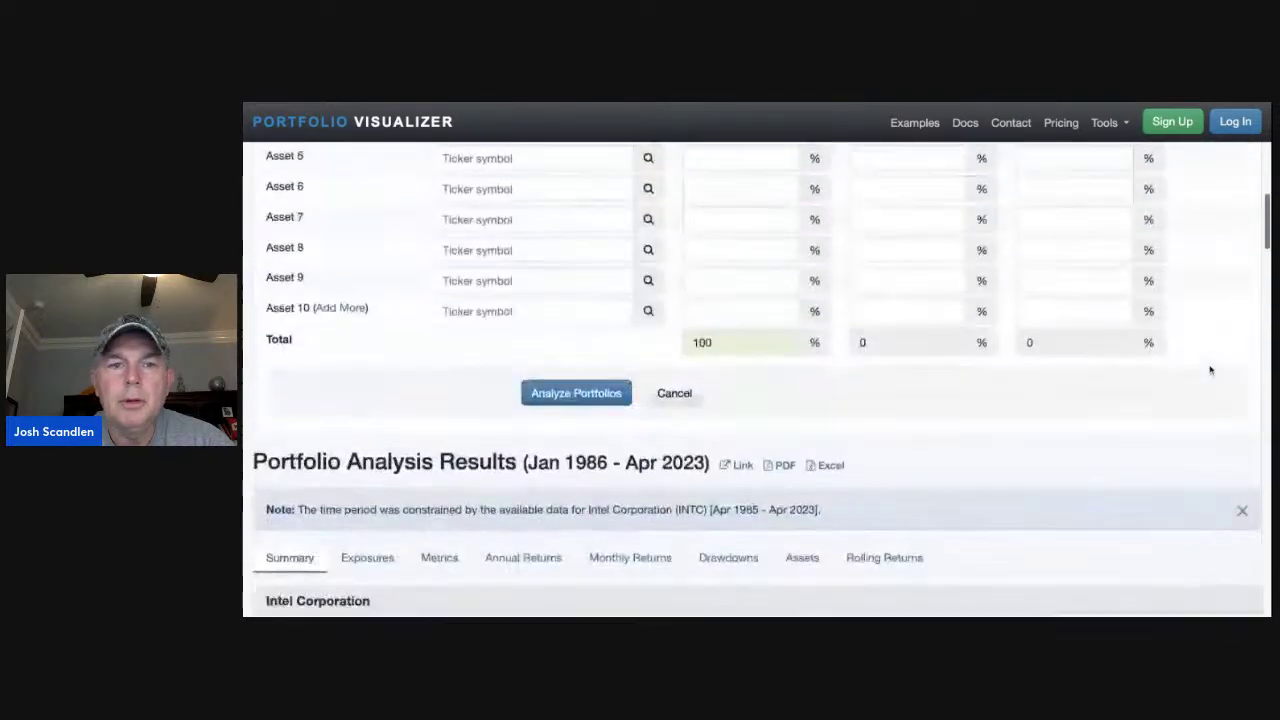
scroll(1210, 370, "up", 10)
scroll(787, 315, "down", 8)
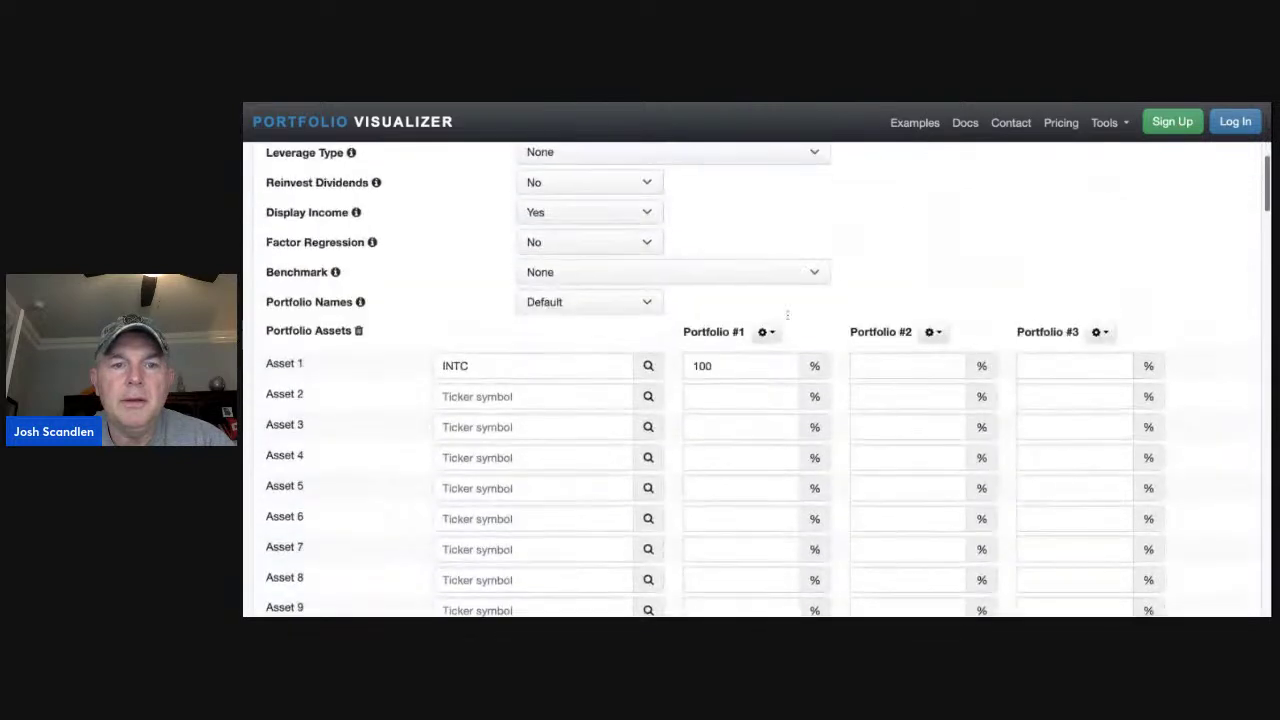
double_click(448, 365)
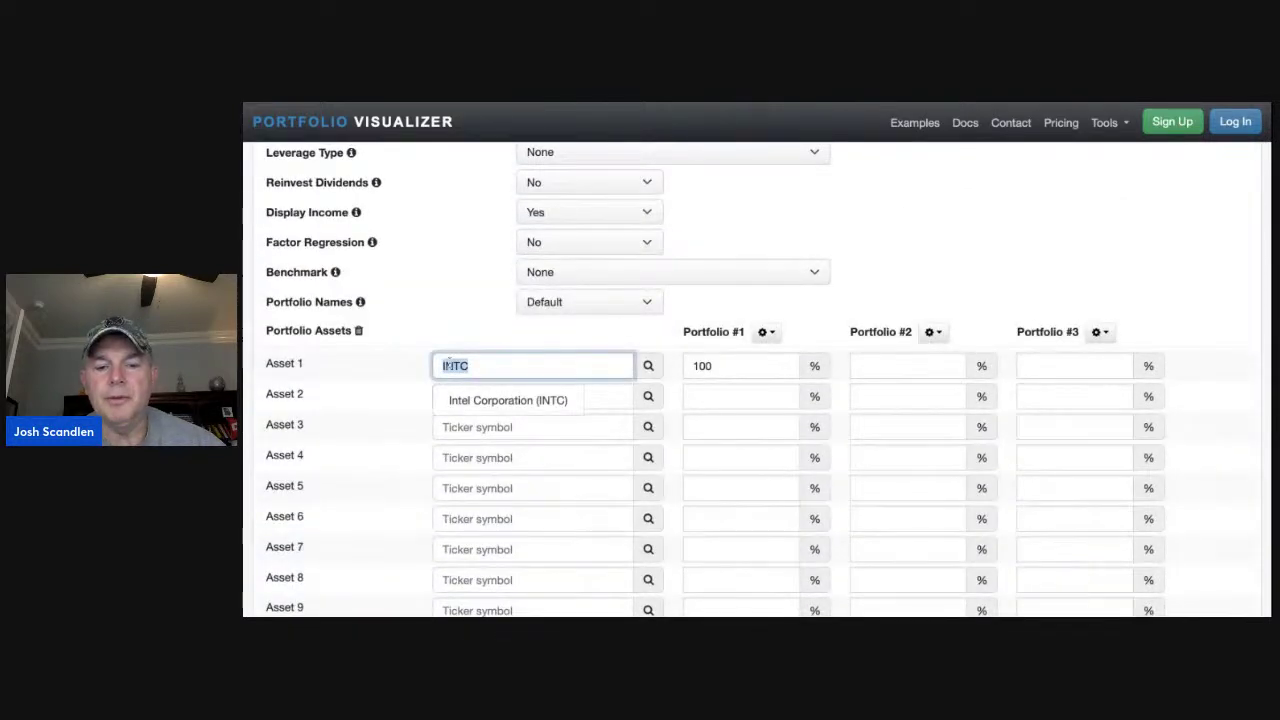
type("t")
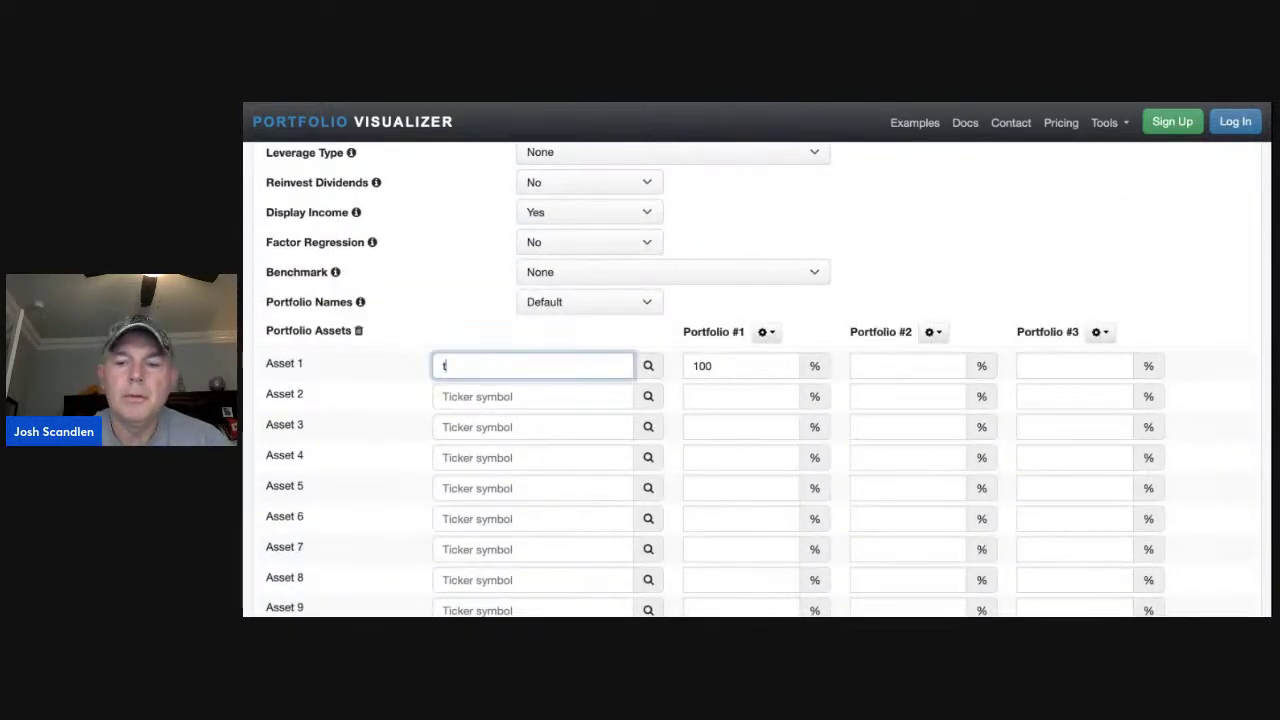
key("Return")
Examine AT&T's yearly dividend amounts in the Portfolio Income chart, including 2015 and 2023, and compare them with its portfolio growth.
scroll(640, 409, "down", 10)
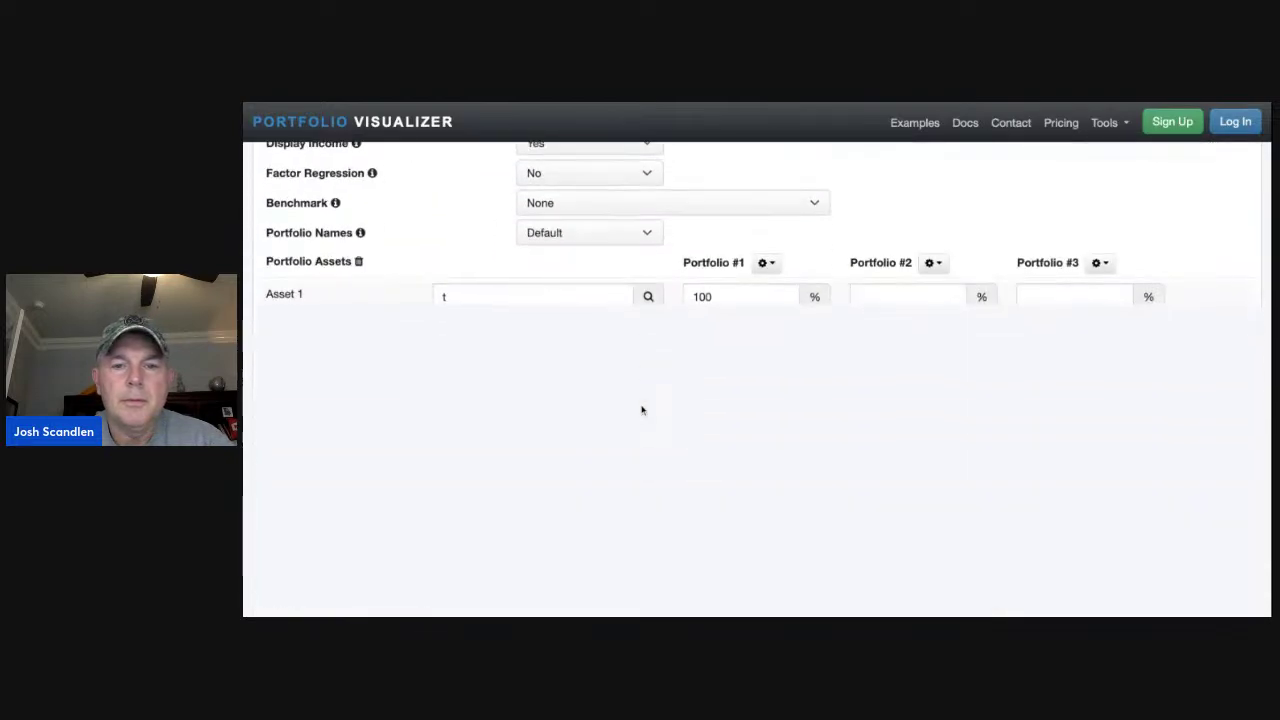
scroll(643, 415, "down", 15)
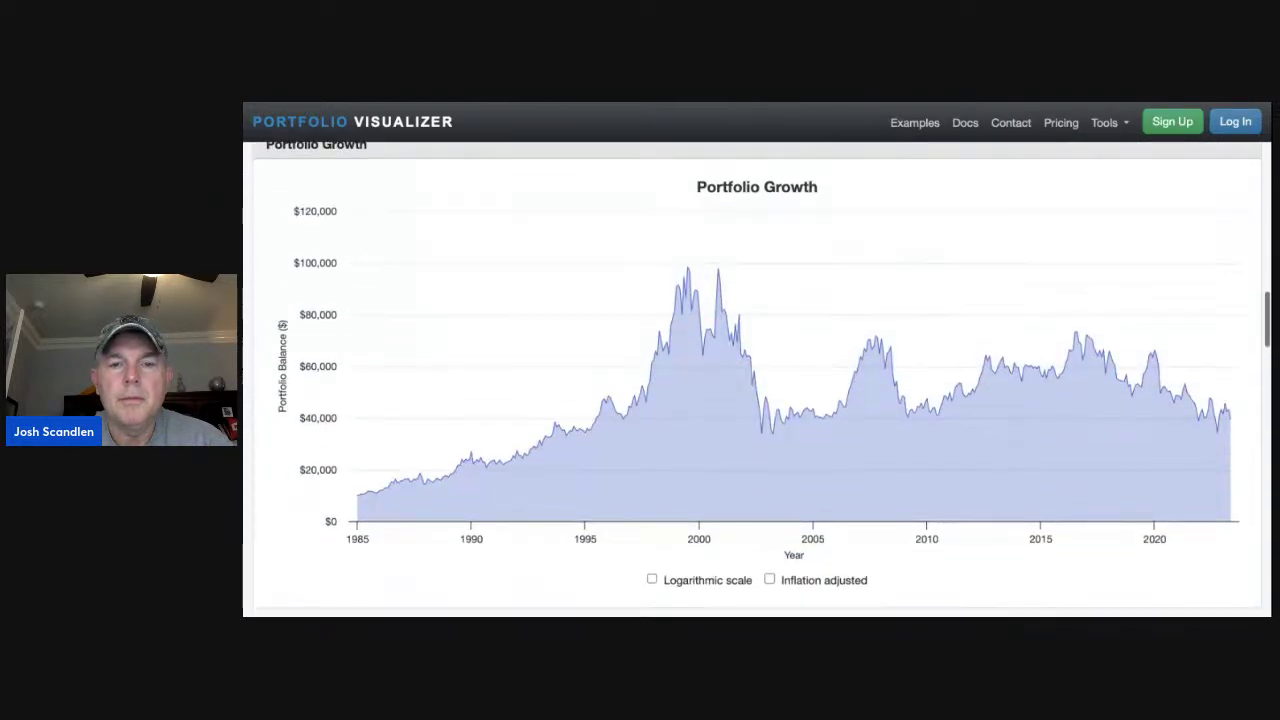
scroll(437, 345, "down", 10)
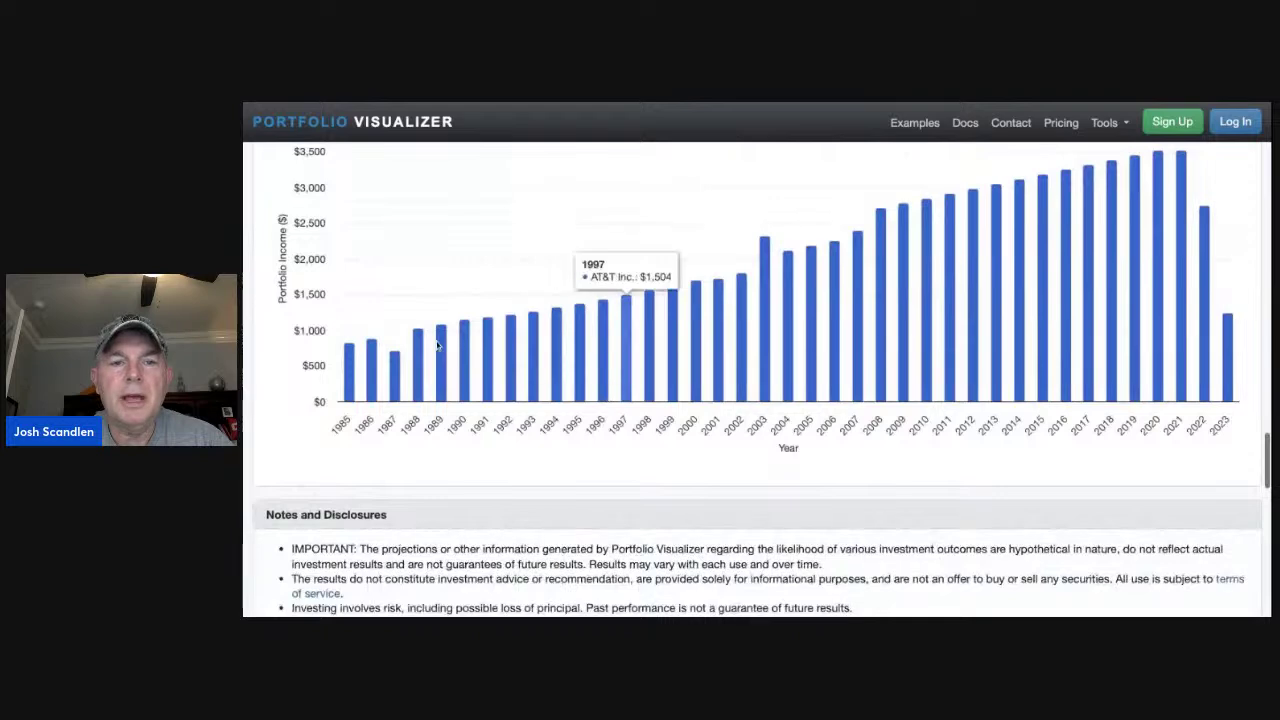
scroll(437, 345, "up", 1)
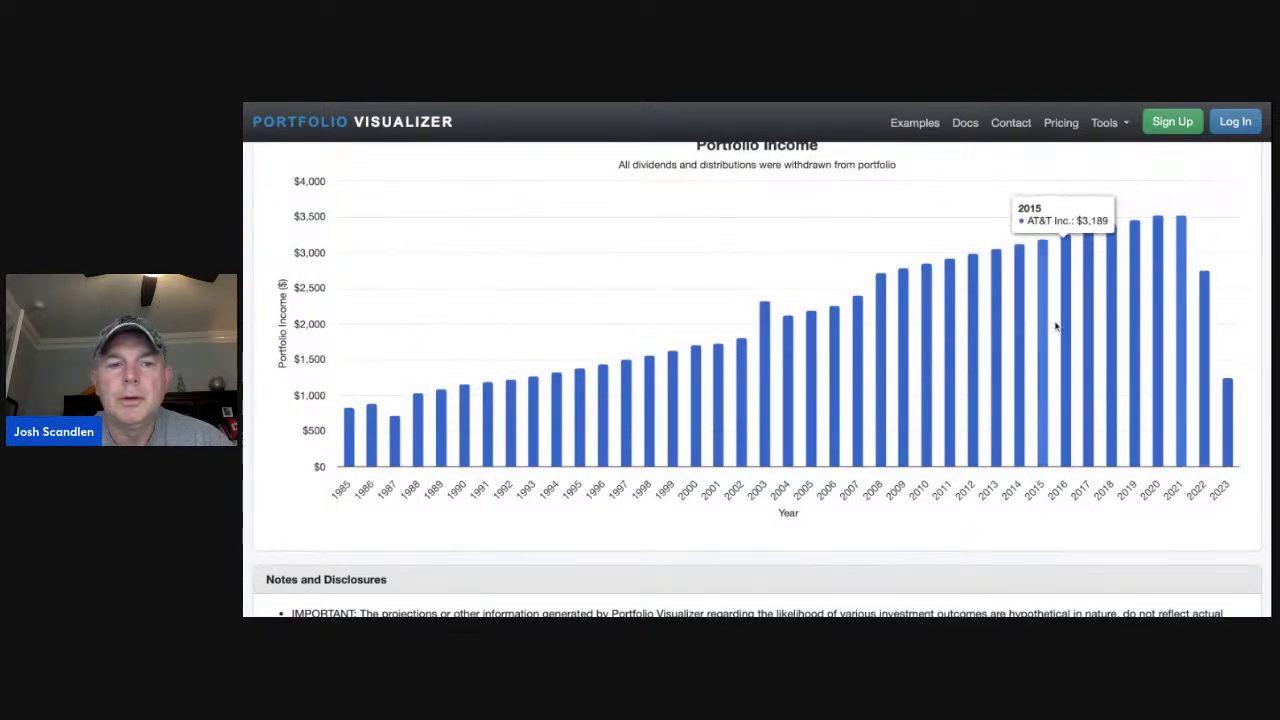
scroll(1057, 323, "up", 1)
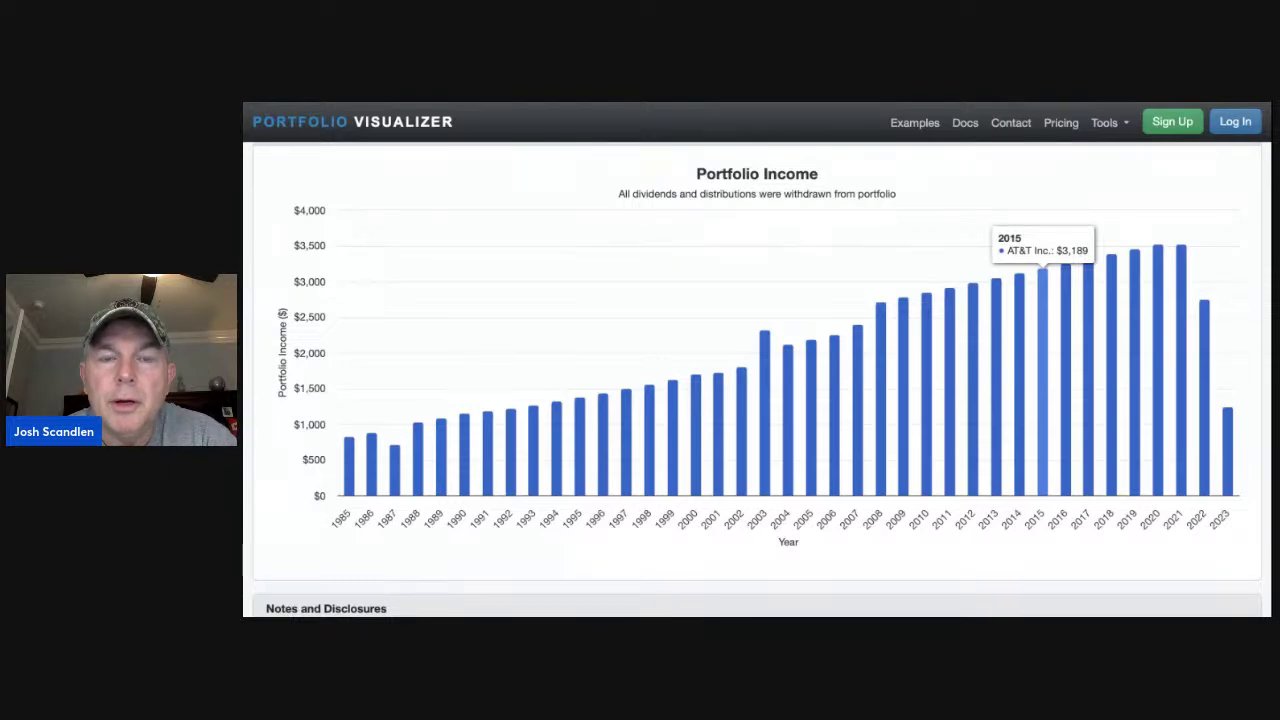
mouse_move(1226, 395)
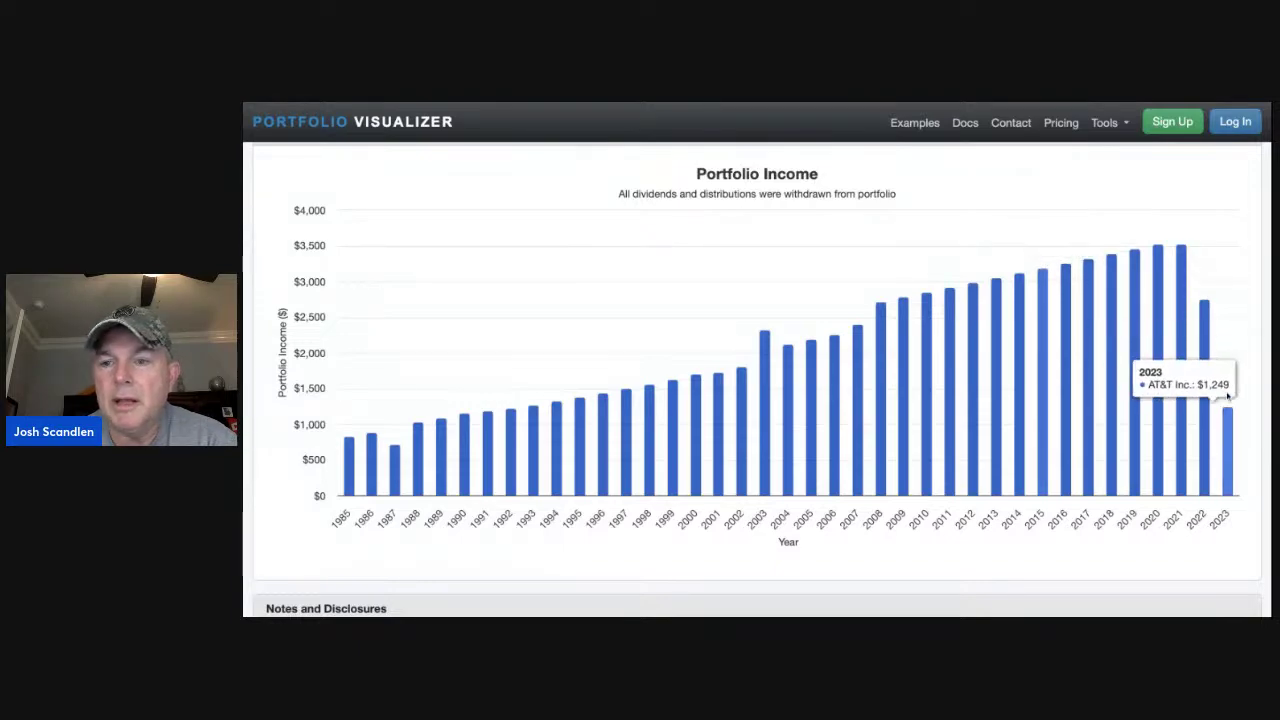
scroll(1087, 282, "up", 15)
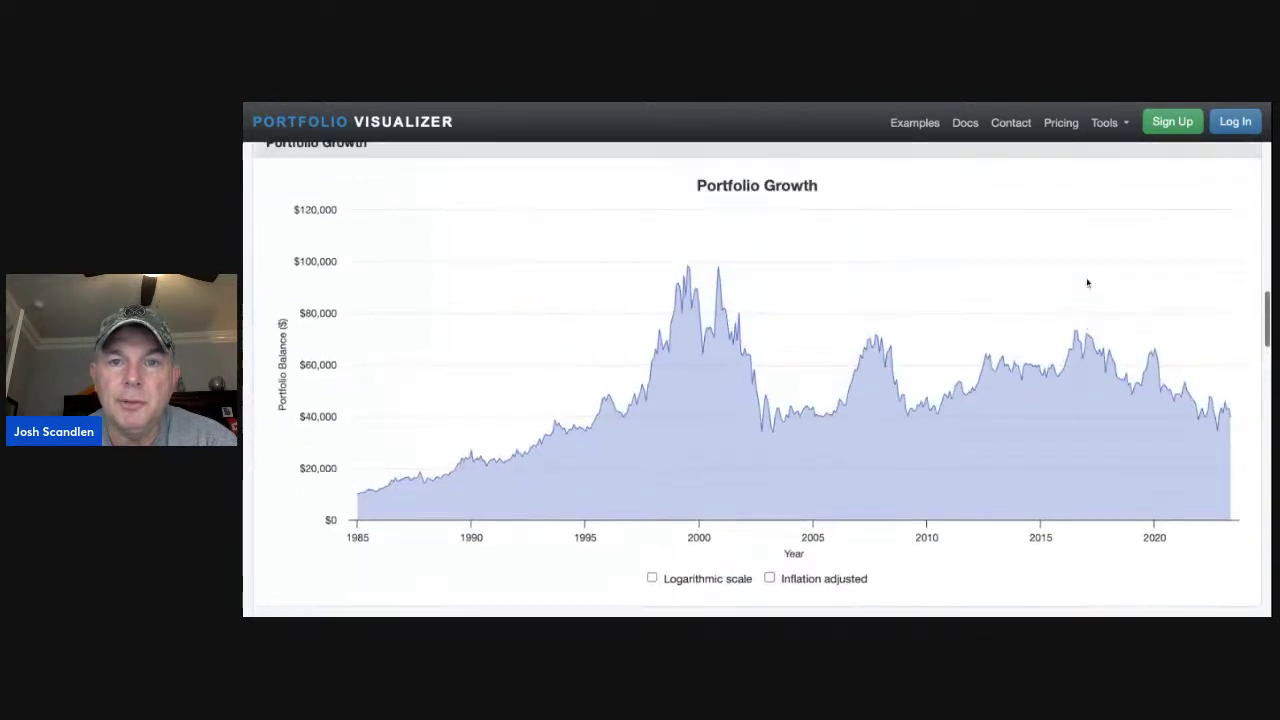
Replace the Asset 1 ticker with ProShares S&P 500 Dividend Aristocrats (NOBL) and run the analysis to show its results.
scroll(1087, 282, "up", 15)
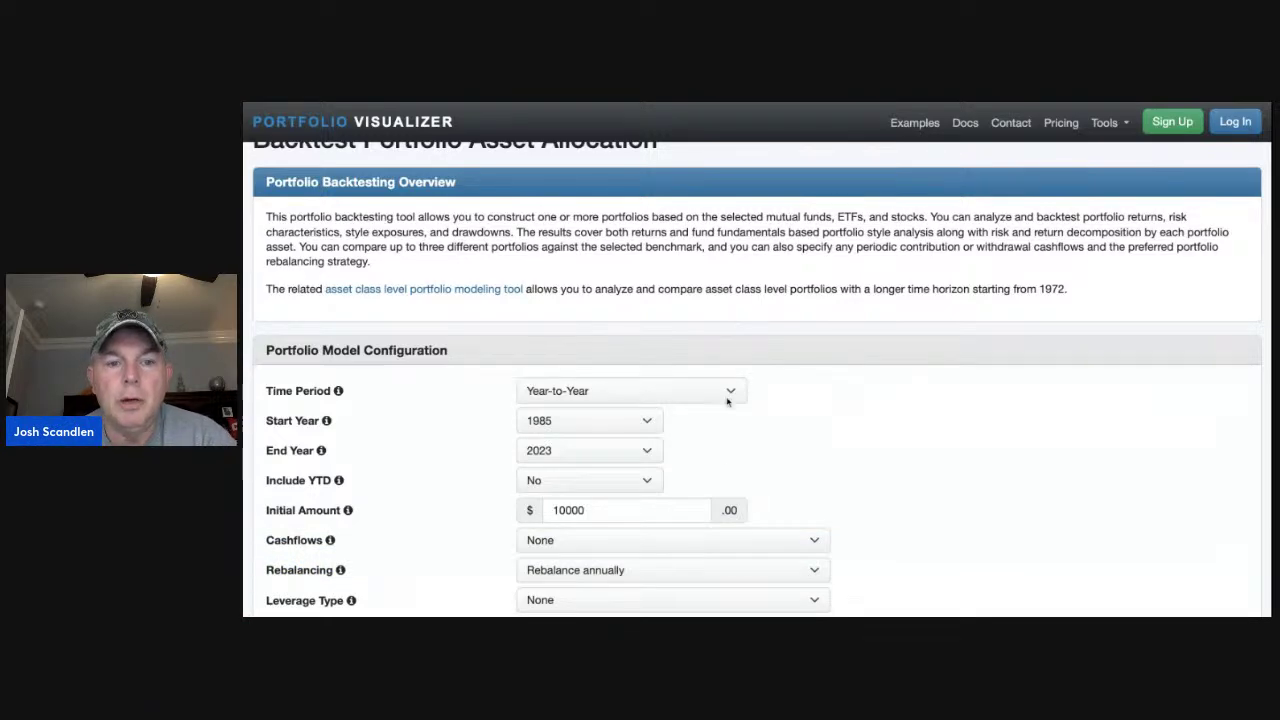
scroll(729, 400, "down", 5)
left_click(509, 363)
key("BackSpace")
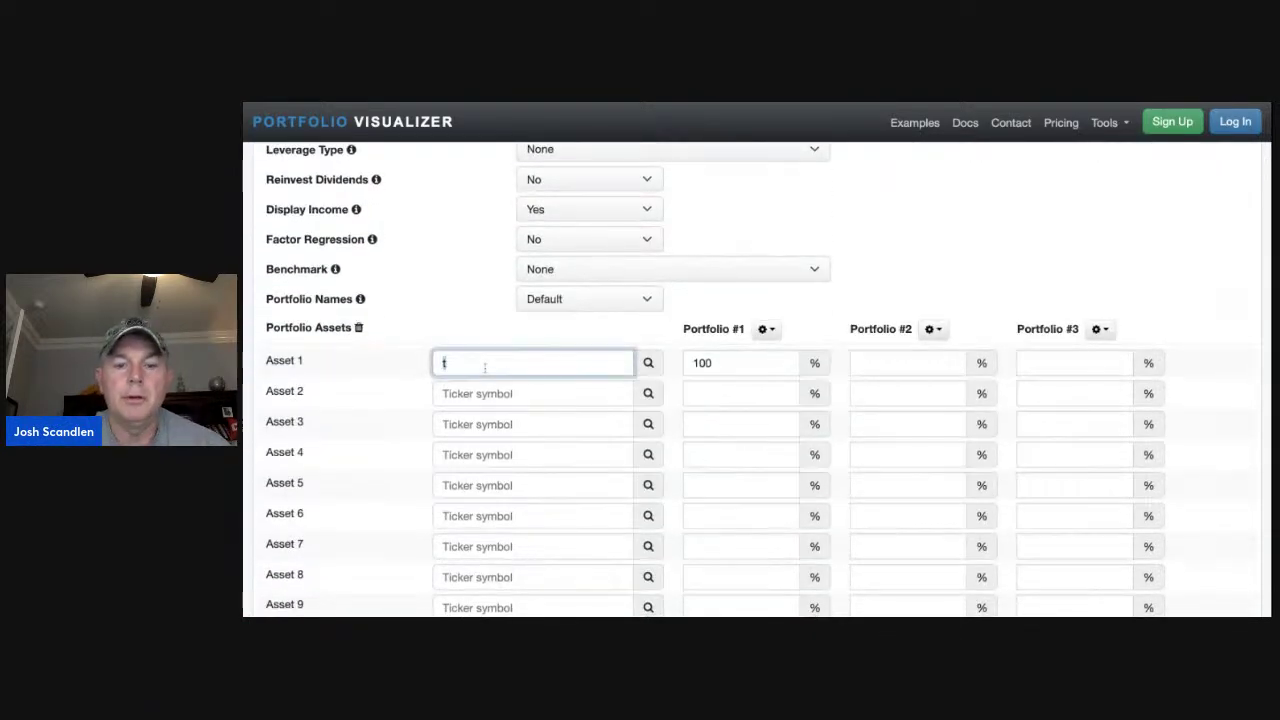
type("nobl")
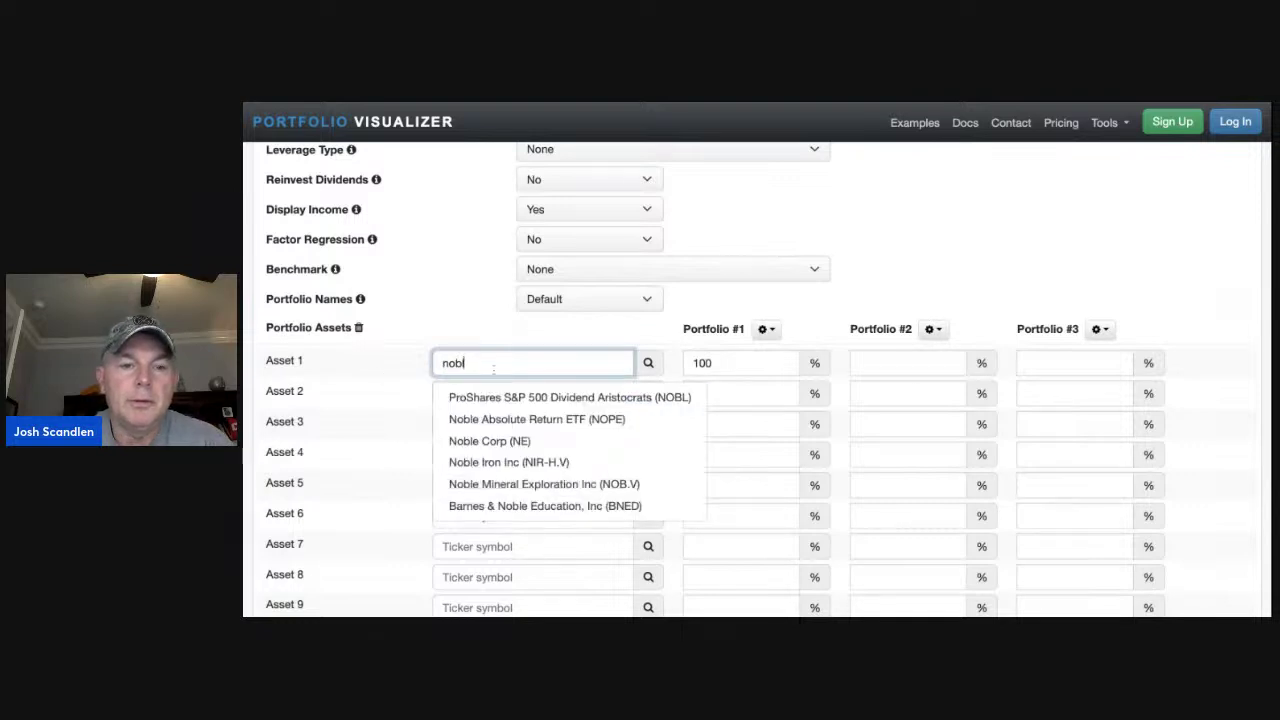
left_click(494, 400)
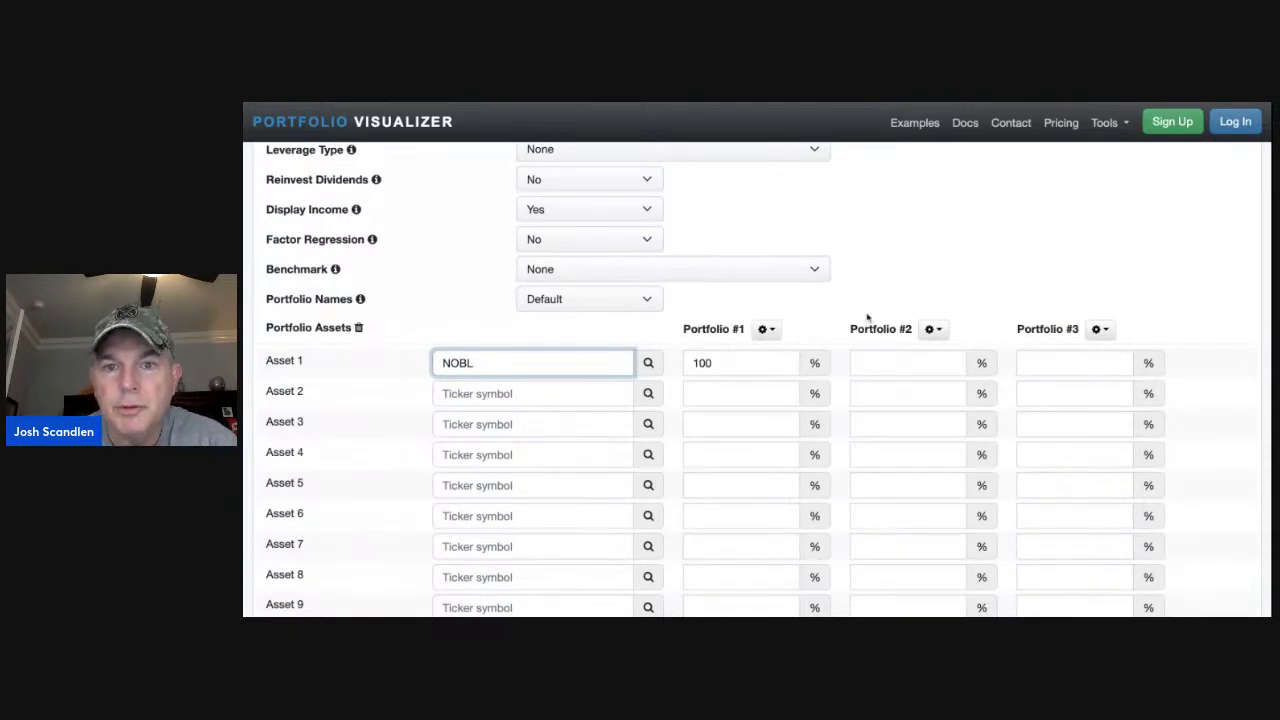
scroll(868, 317, "down", 3)
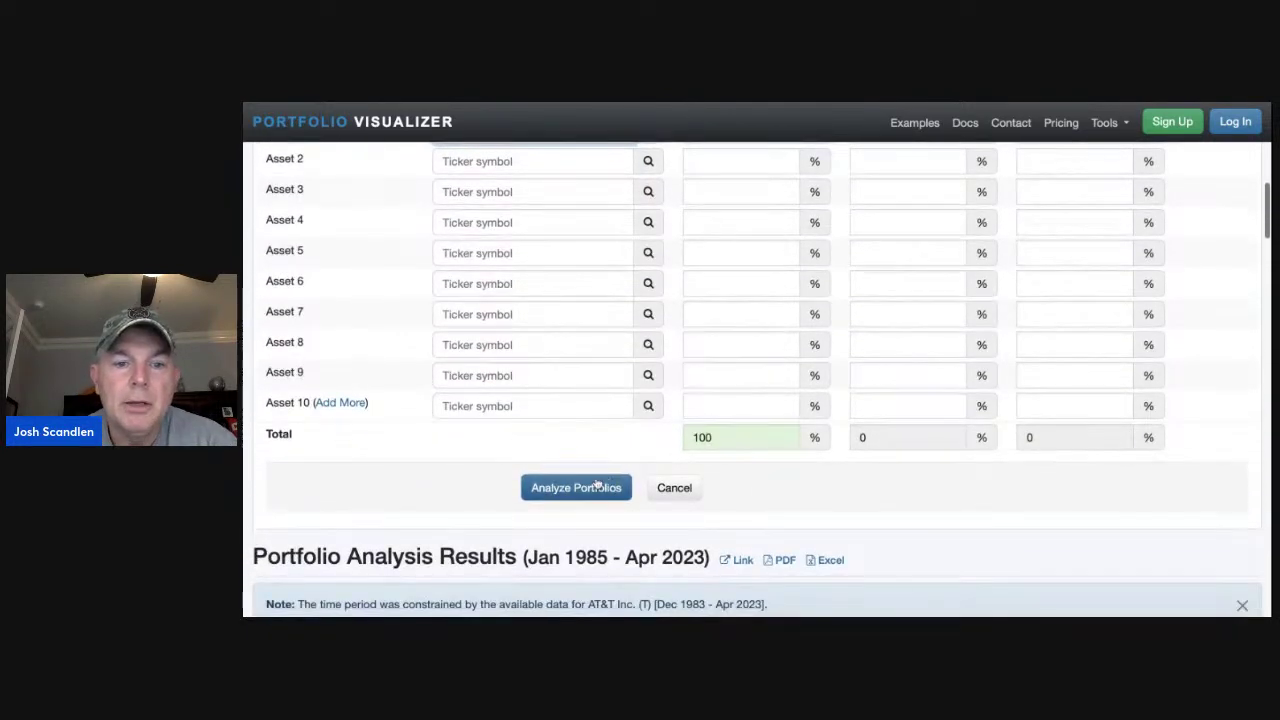
scroll(600, 485, "up", 4)
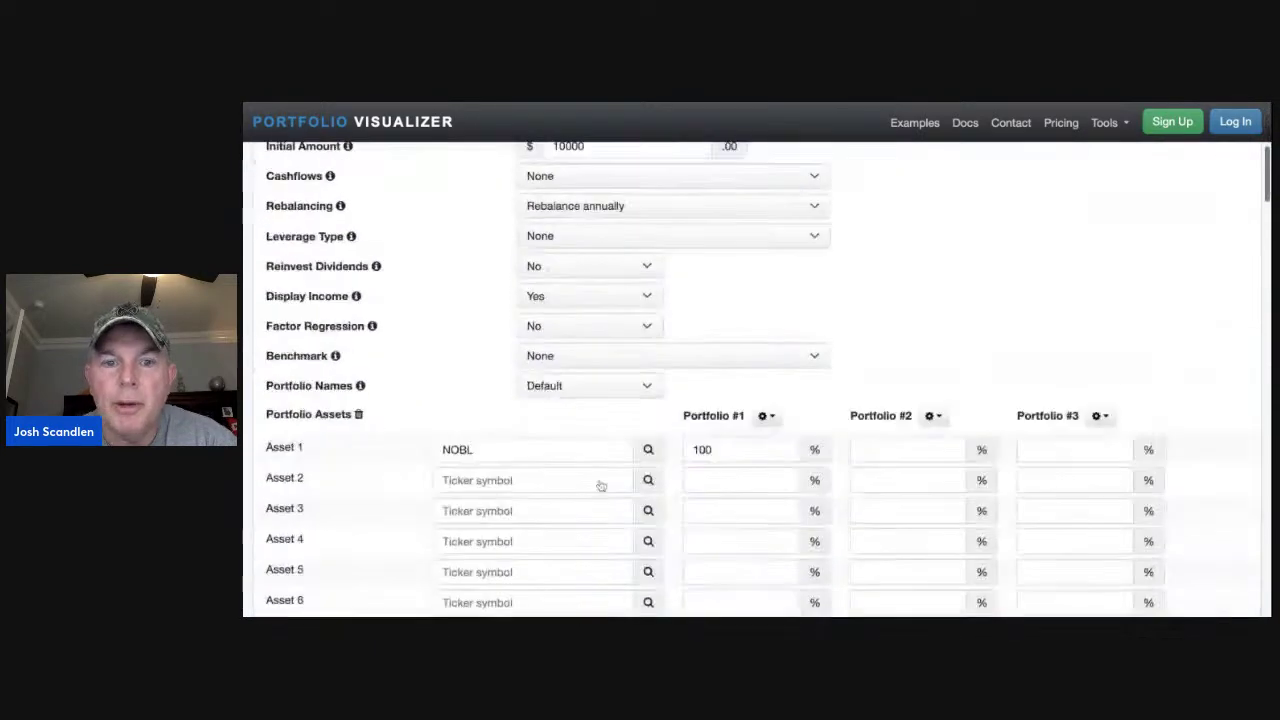
scroll(600, 485, "down", 6)
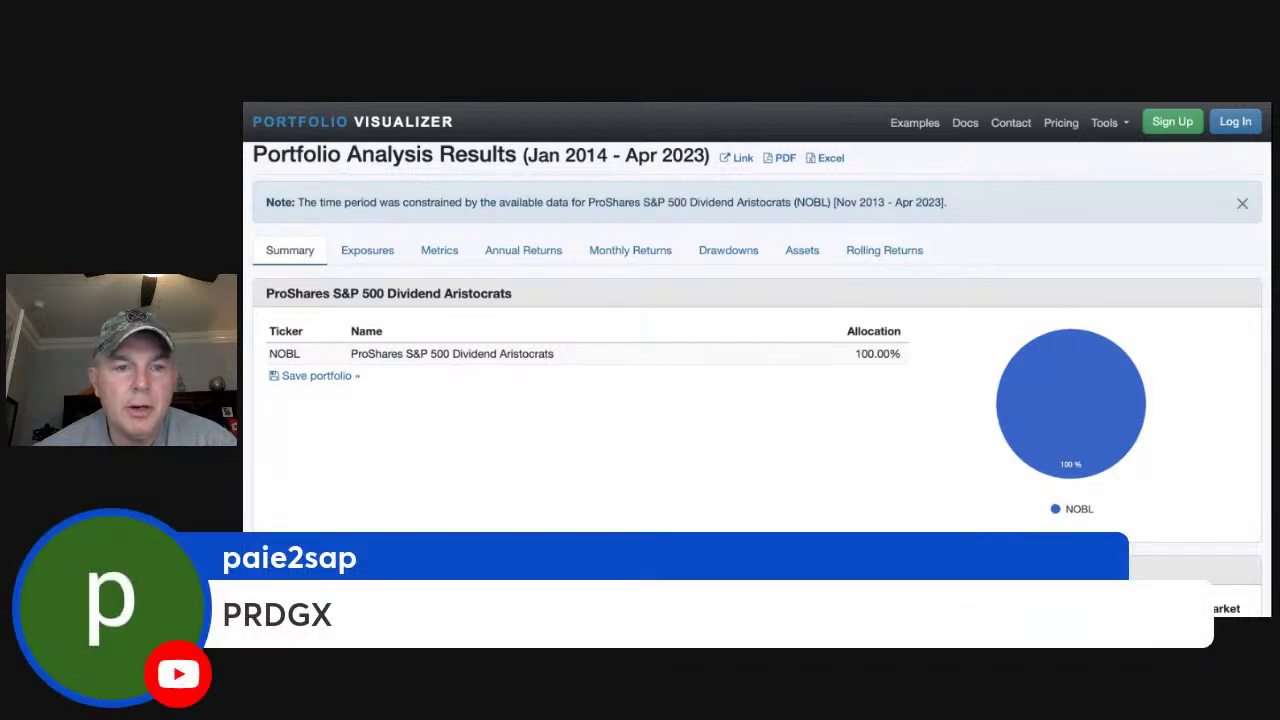
Replace the Asset 1 ticker with T. Rowe Price Dividend Growth (PRDGX) and run the analysis to show its performance summary.
scroll(706, 300, "up", 10)
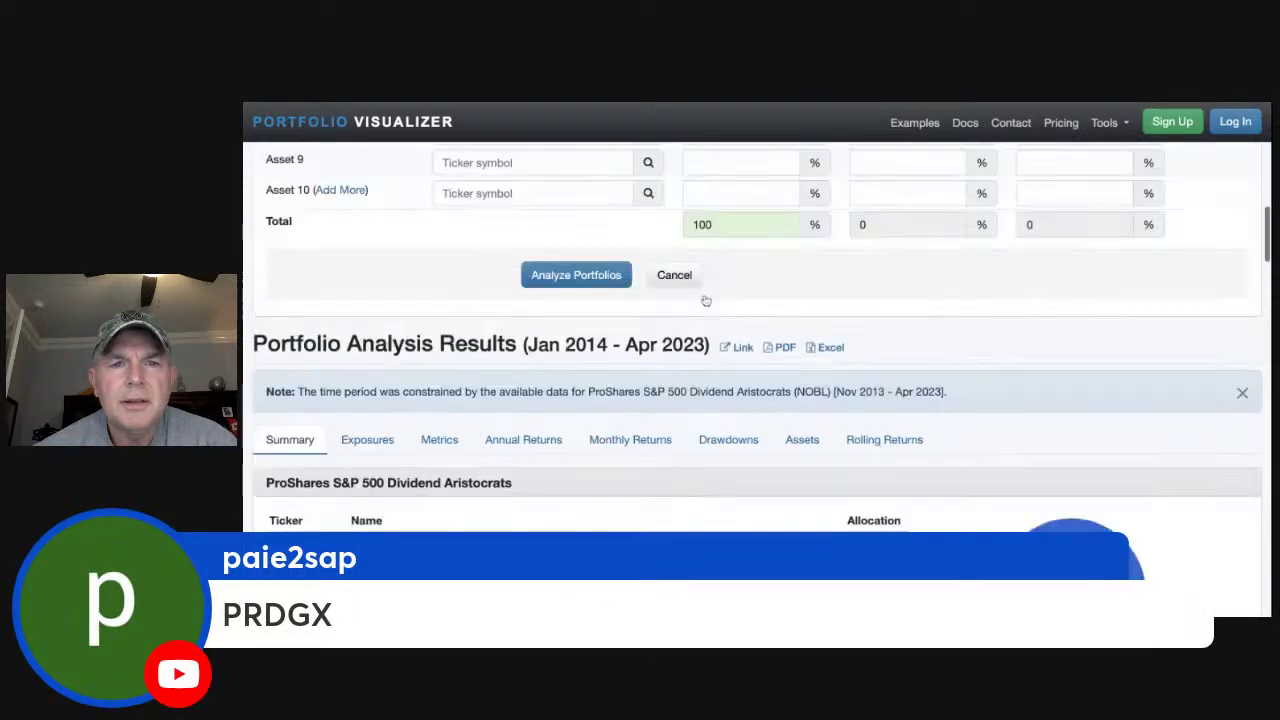
scroll(645, 418, "down", 5)
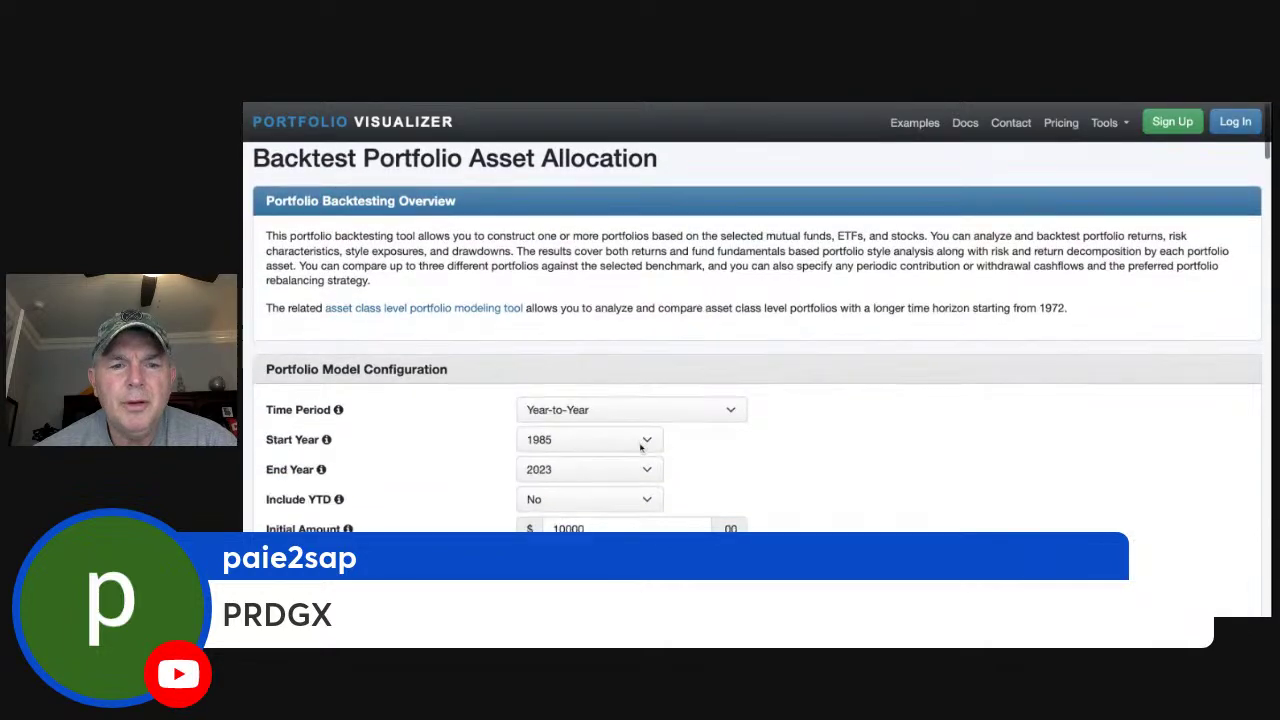
scroll(641, 448, "down", 1)
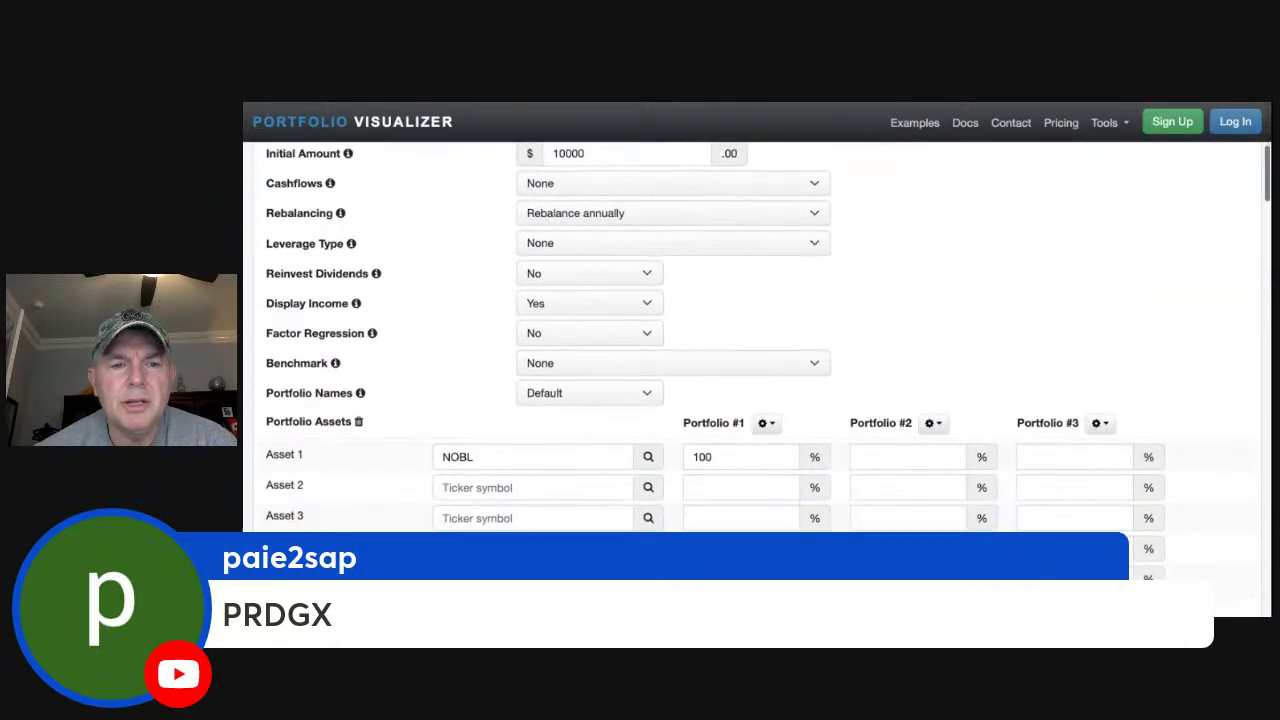
double_click(455, 444)
type("prdgx")
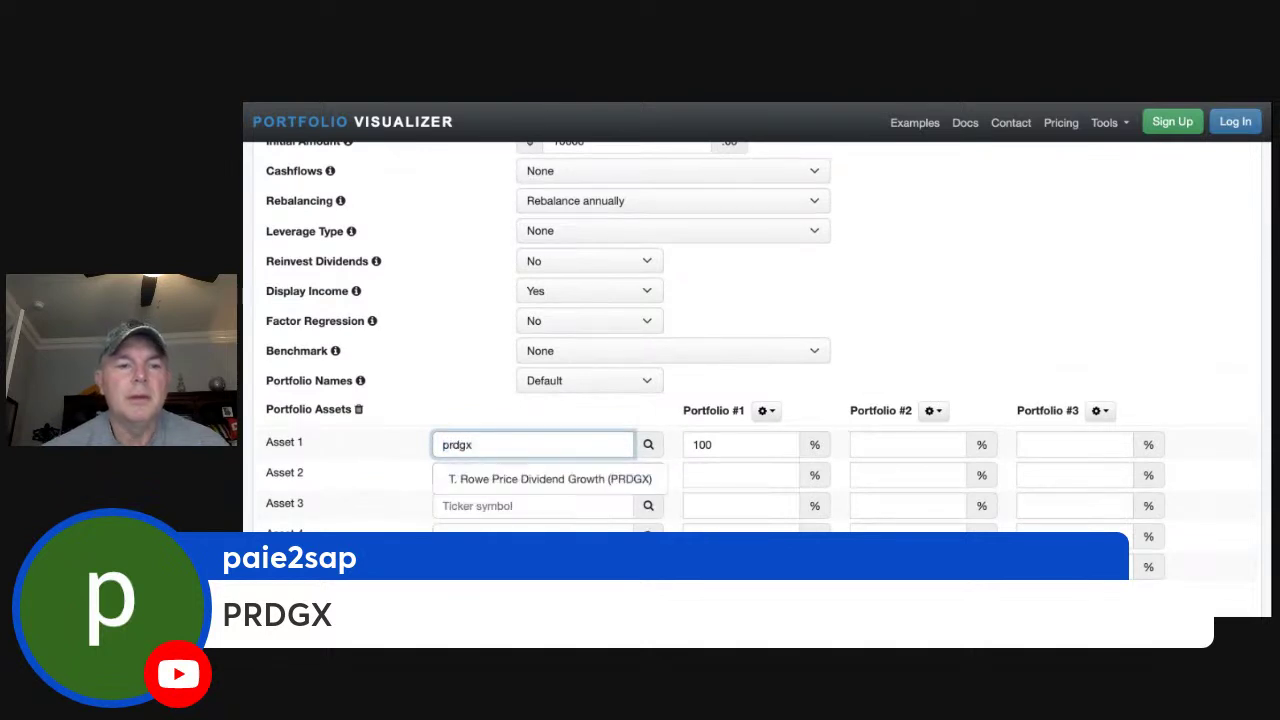
left_click(497, 477)
scroll(950, 324, "down", 4)
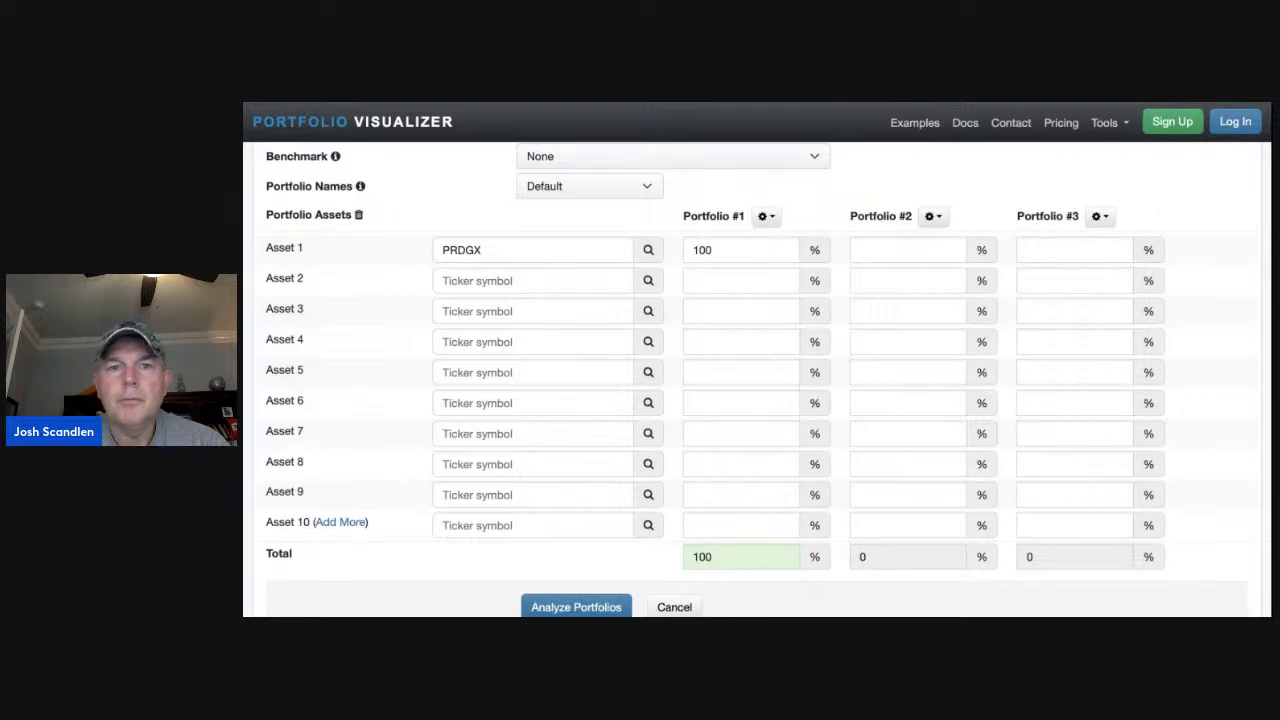
scroll(791, 400, "down", 1)
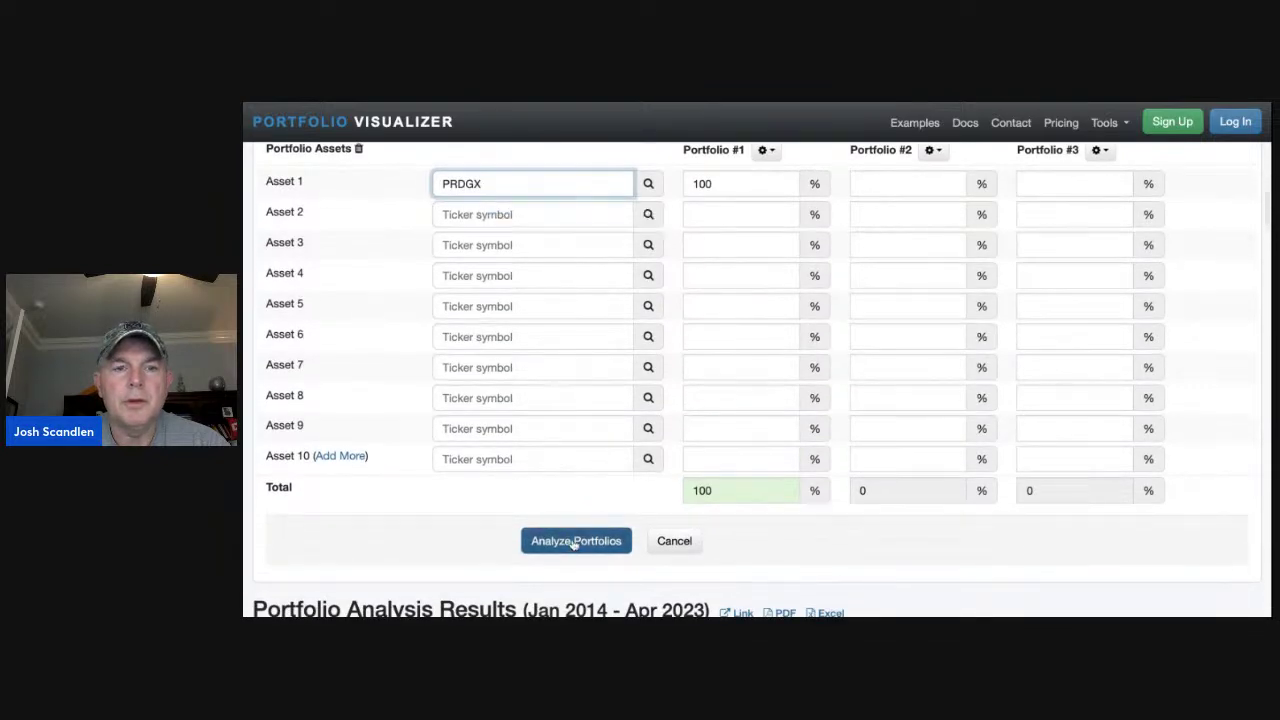
left_click(574, 542)
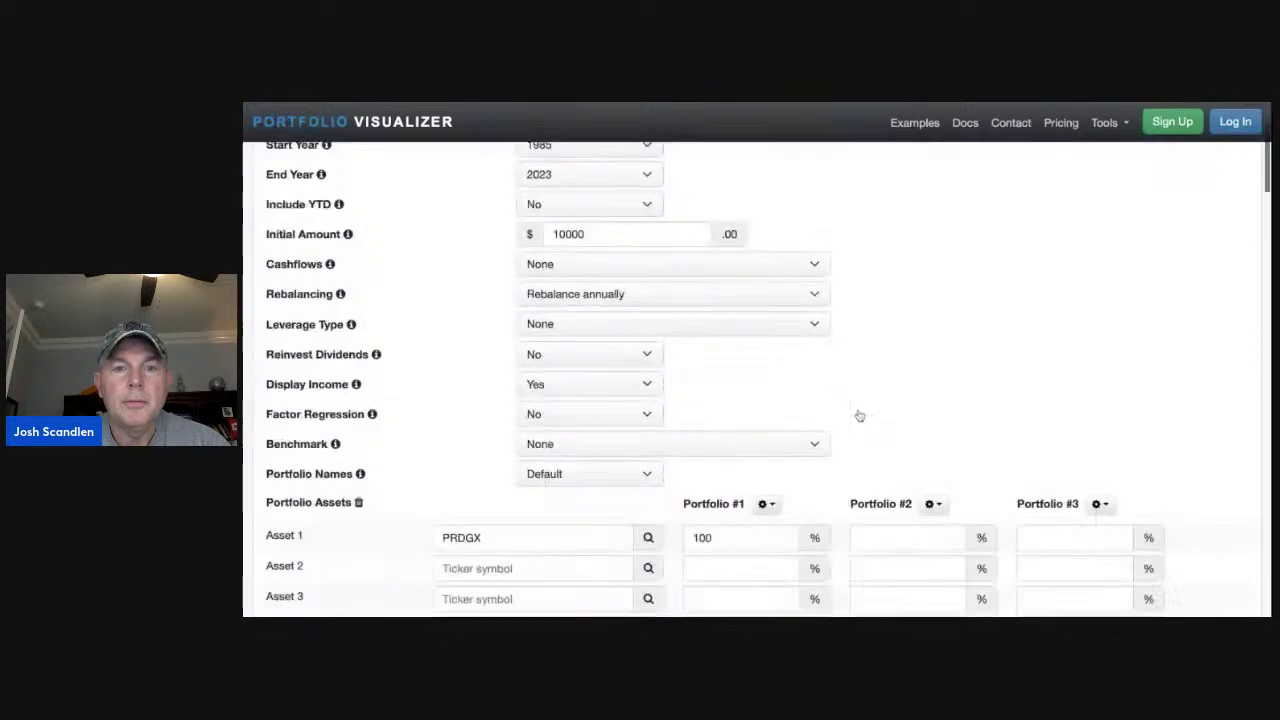
scroll(756, 380, "down", 3)
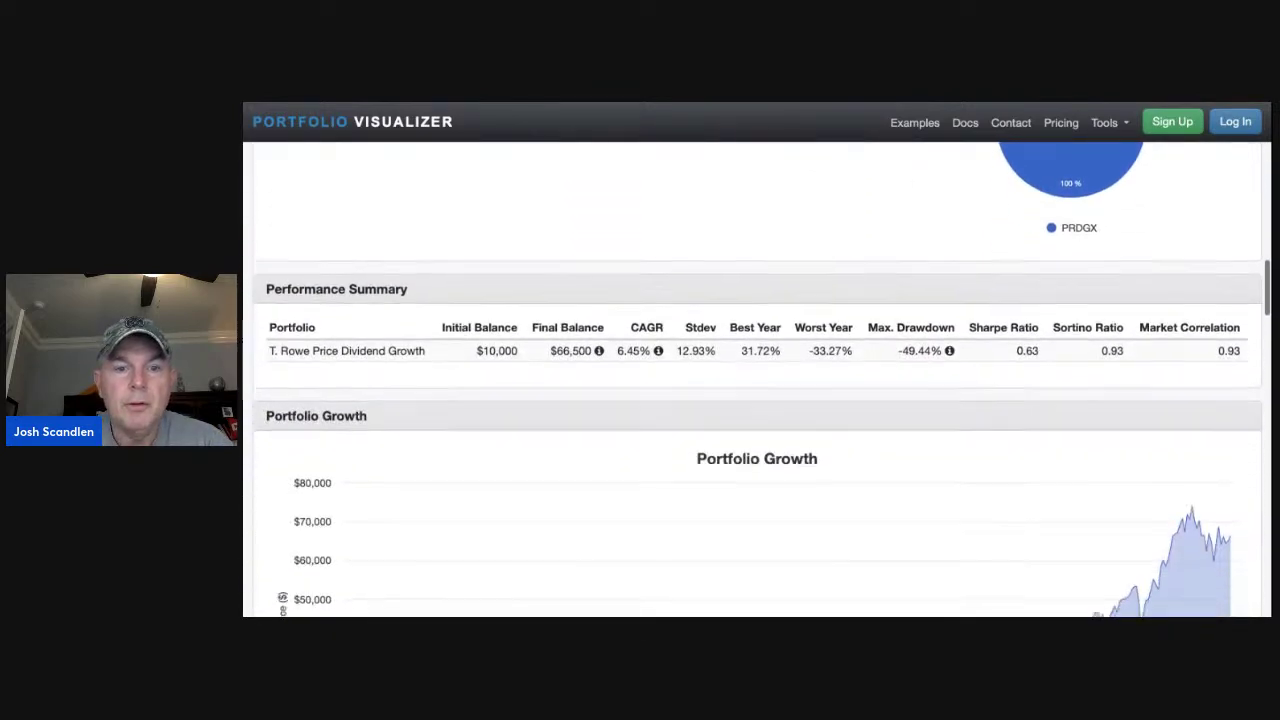
Examine PRDGX's performance summary, portfolio growth and yearly dividend amounts in the Portfolio Income chart, including 2016 and 2018.
scroll(756, 380, "up", 3)
scroll(756, 380, "down", 5)
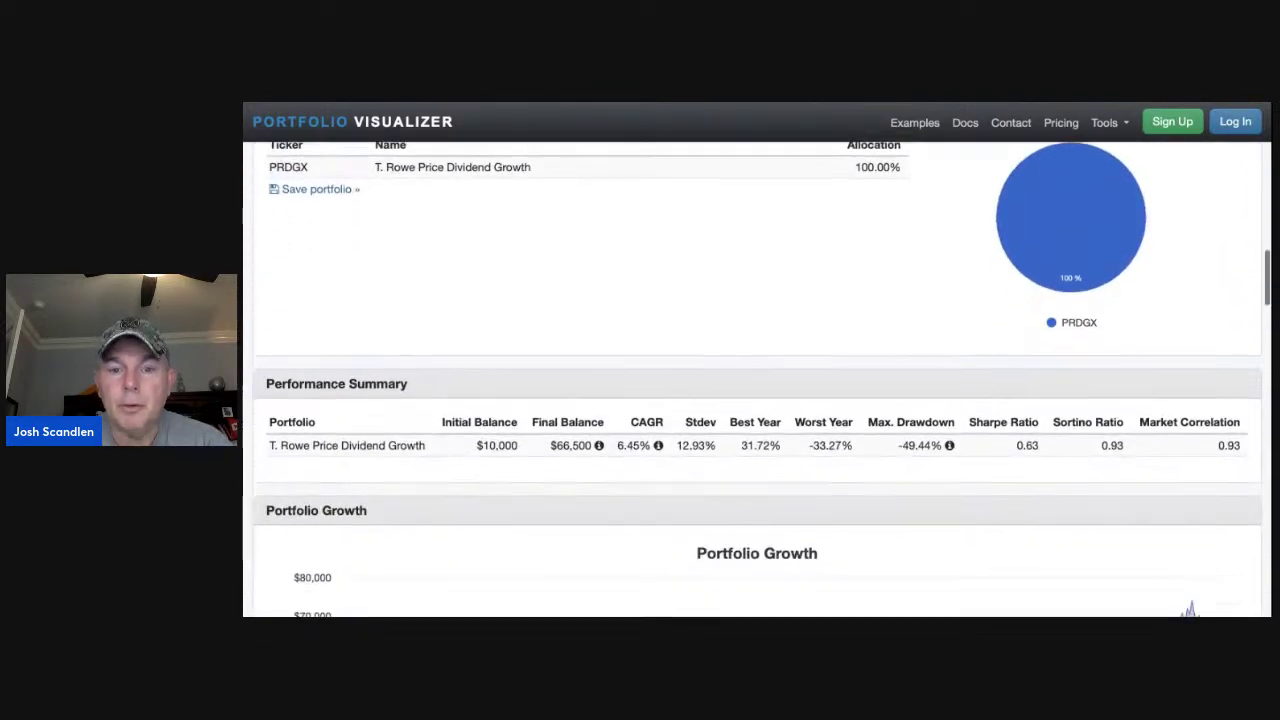
scroll(756, 380, "up", 1)
mouse_move(951, 286)
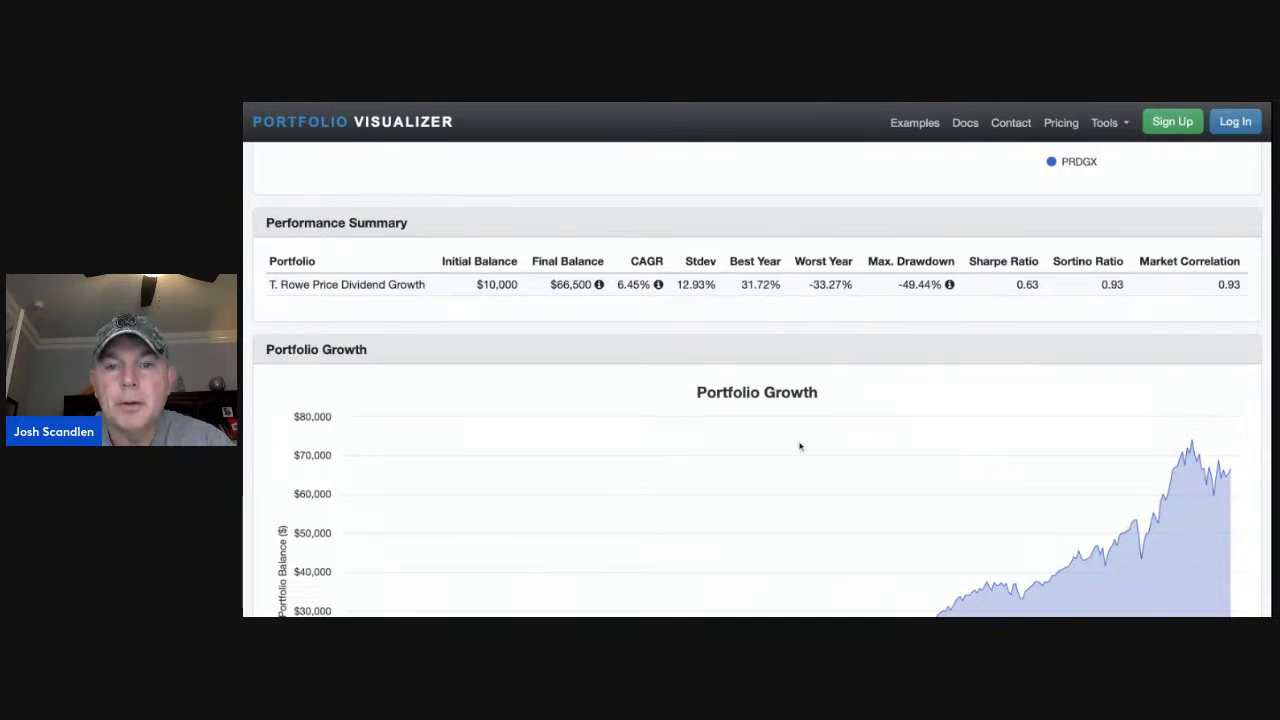
scroll(800, 446, "down", 1)
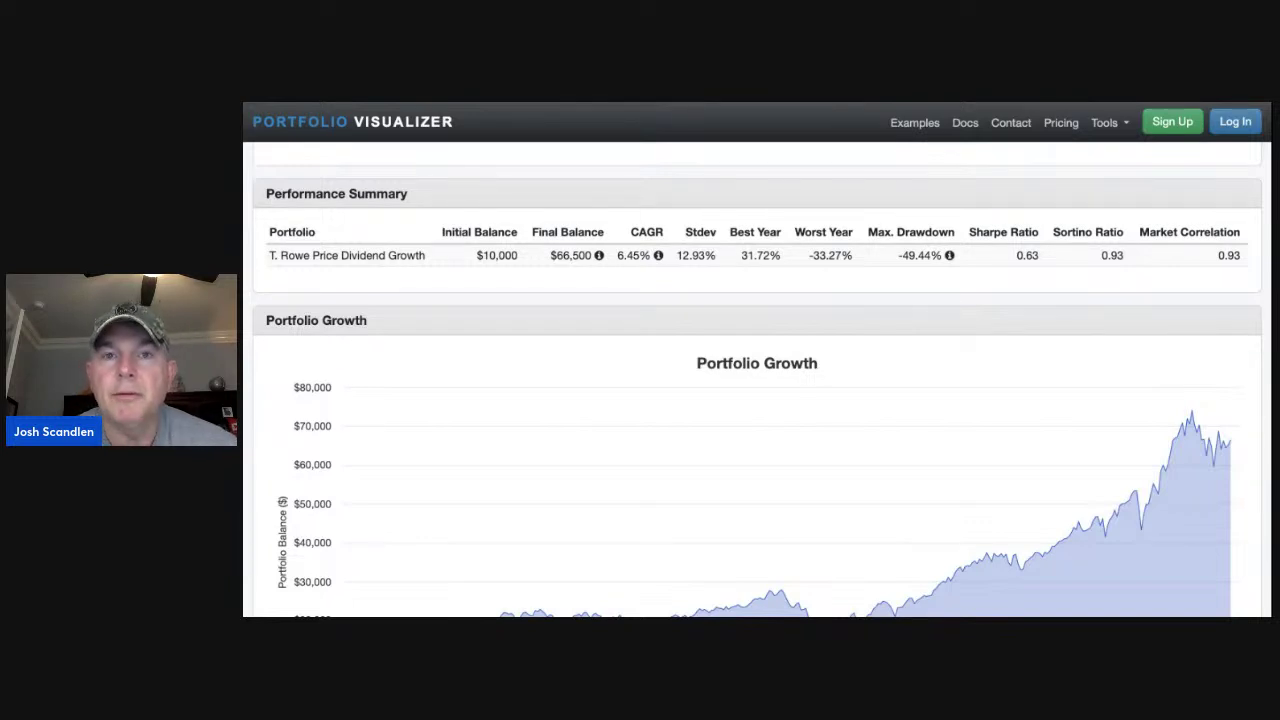
scroll(757, 380, "down", 5)
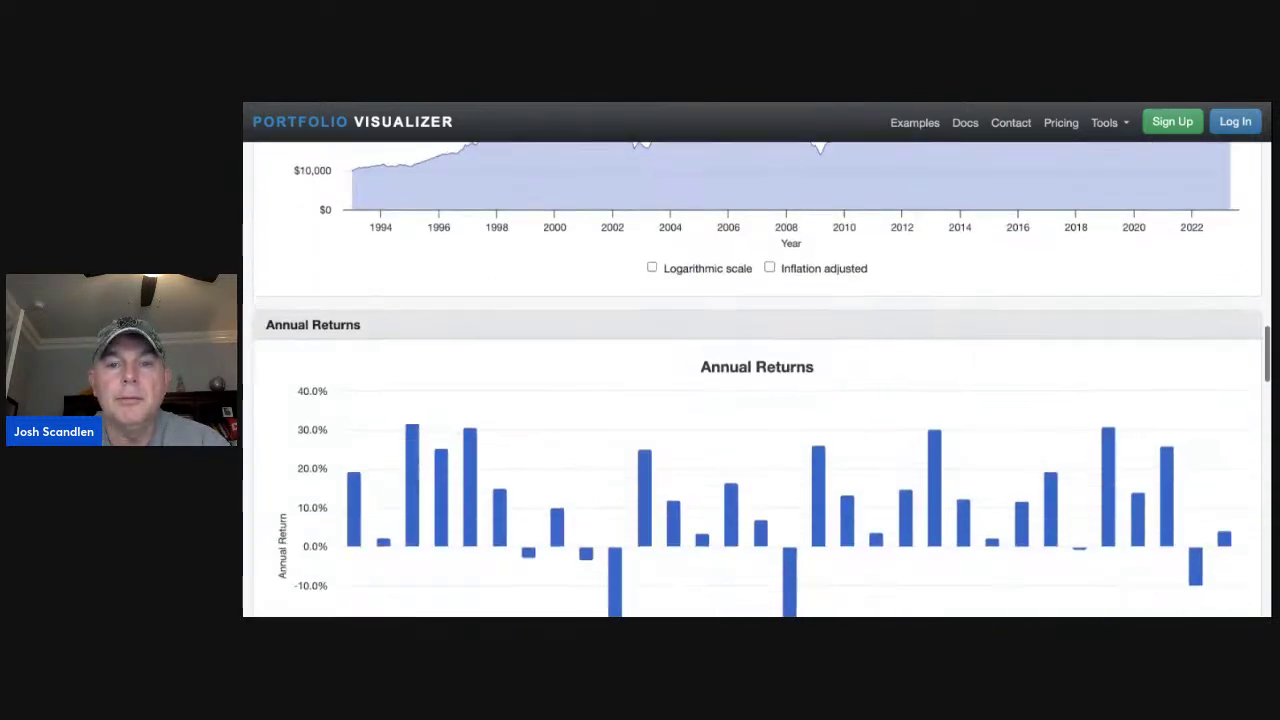
scroll(737, 380, "down", 10)
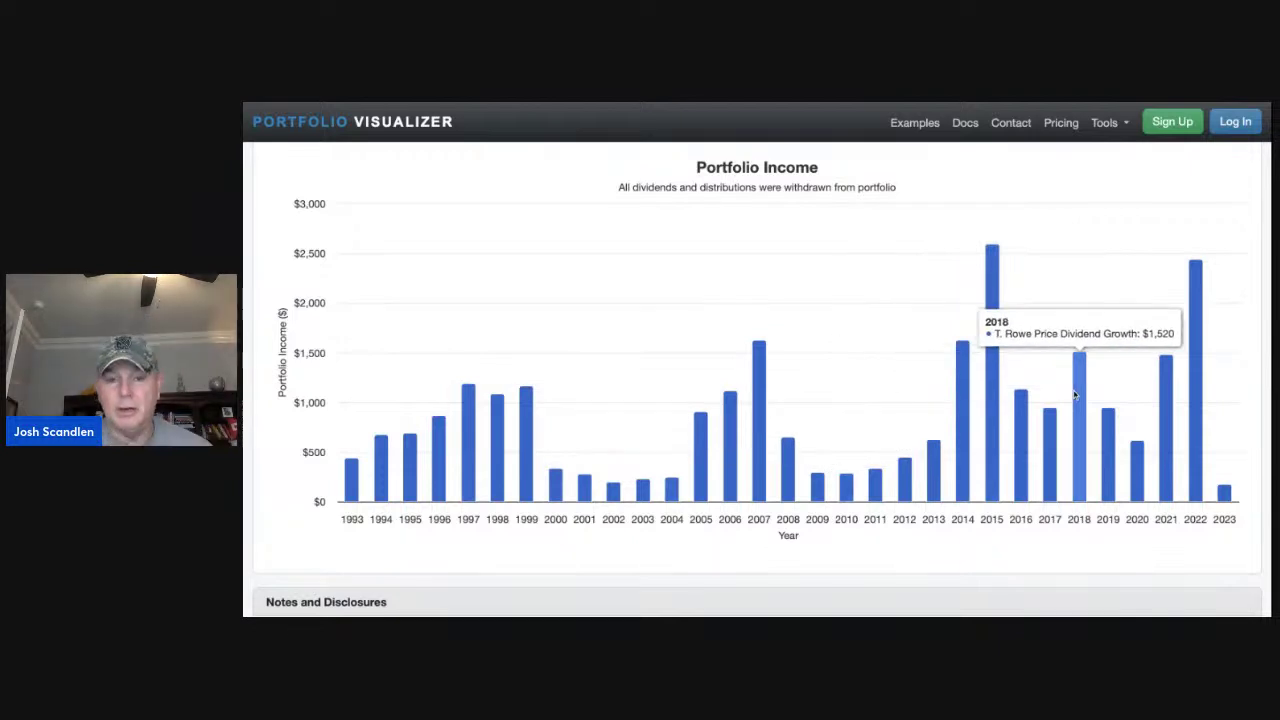
scroll(1075, 395, "down", 1)
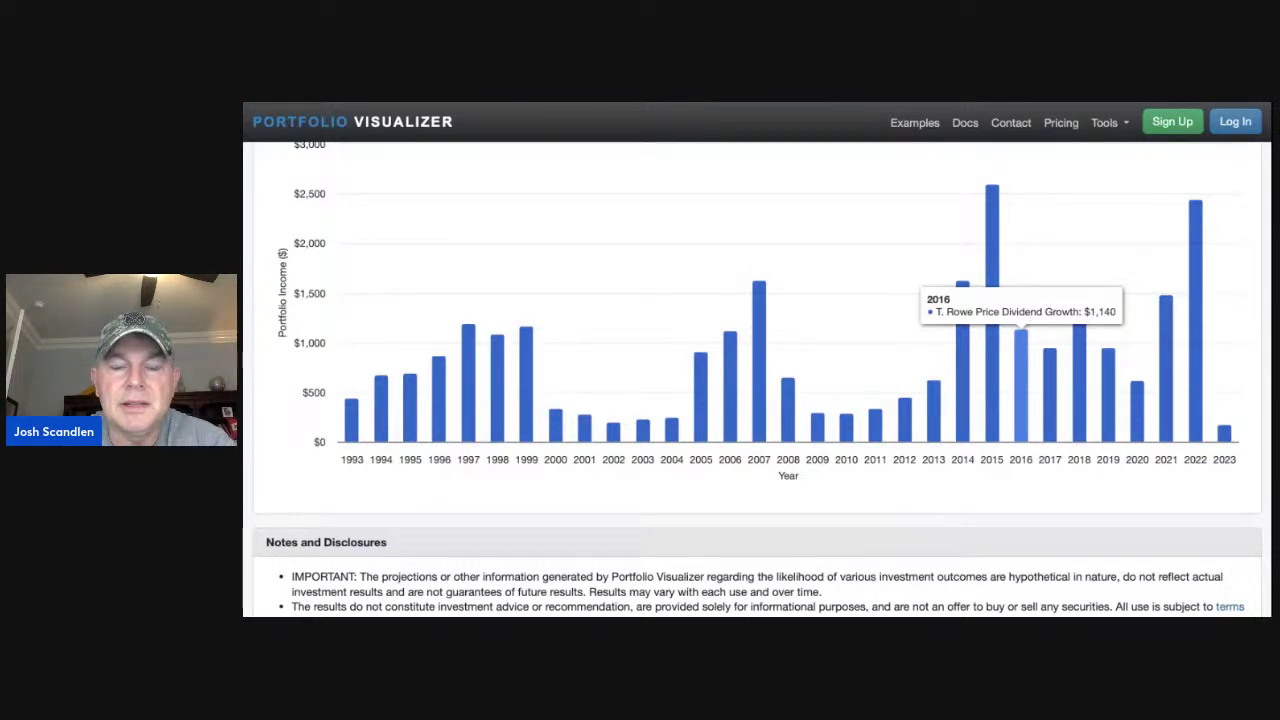
scroll(757, 380, "up", 10)
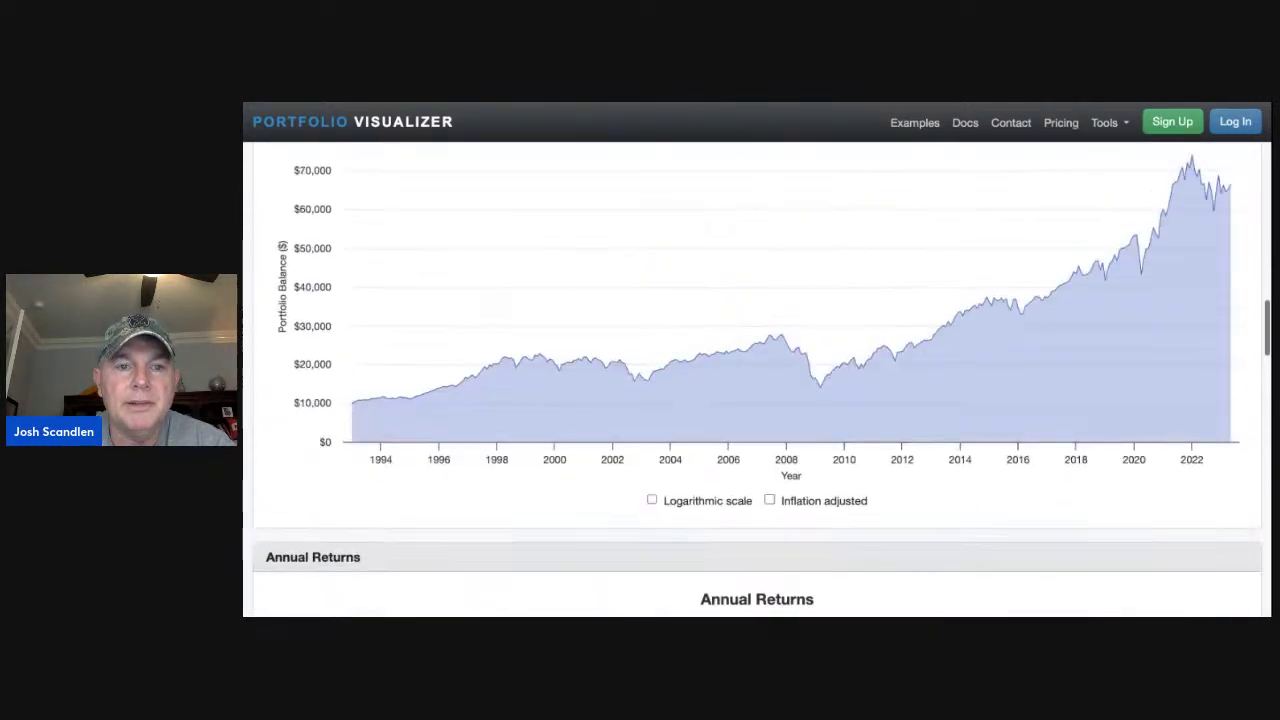
Review the portfolio model configuration used for the PRDGX backtest and its Annual Returns chart, including the 2009 return.
scroll(666, 346, "up", 12)
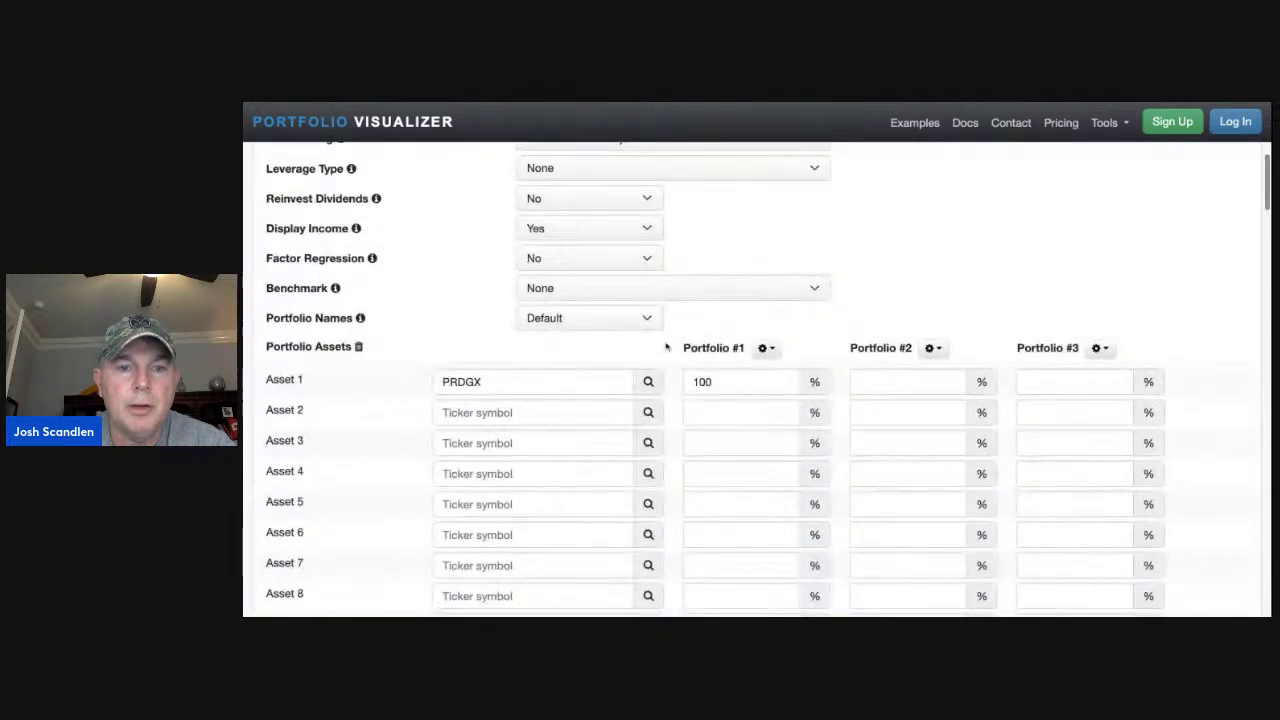
scroll(666, 346, "up", 3)
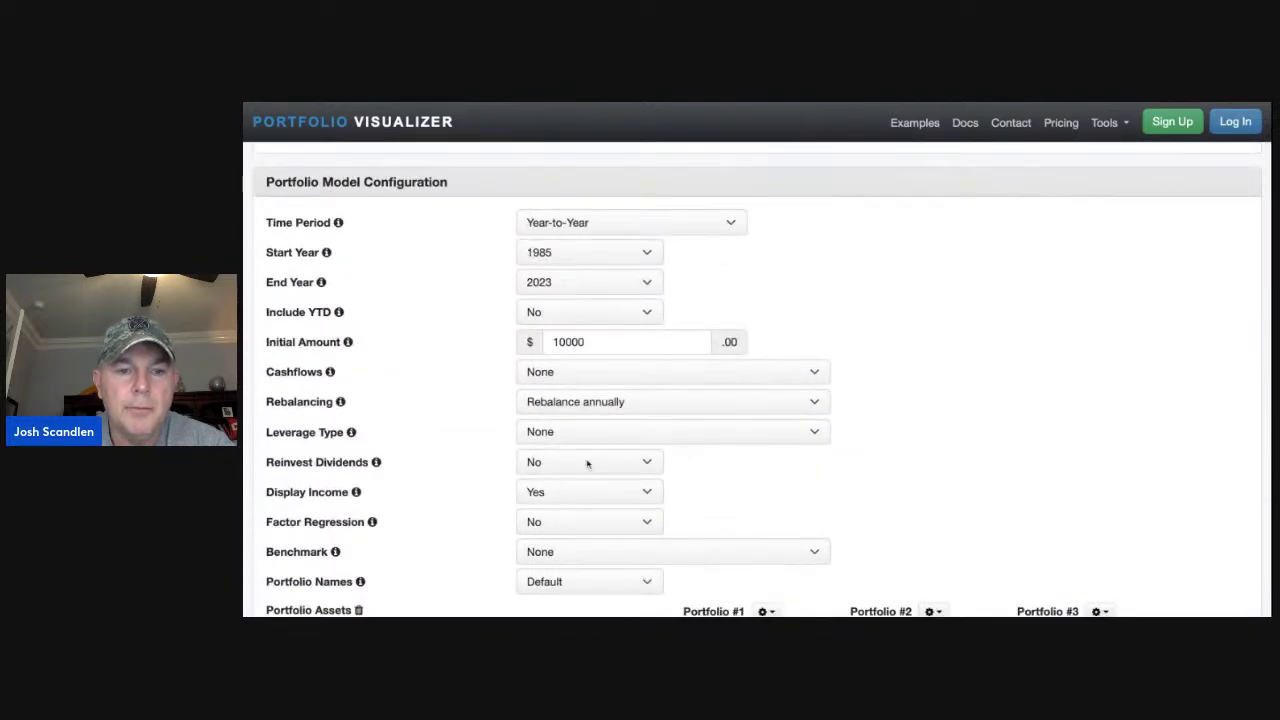
scroll(851, 437, "down", 8)
scroll(853, 437, "up", 2)
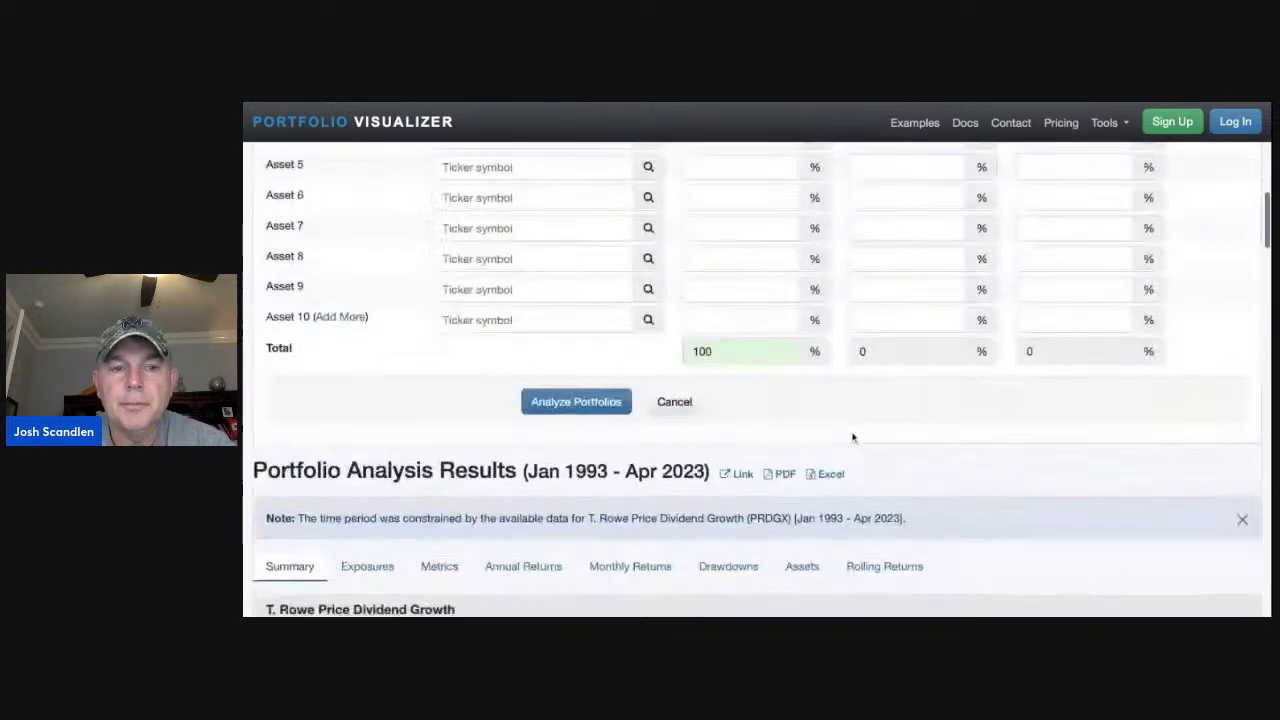
scroll(853, 437, "up", 10)
scroll(900, 420, "down", 15)
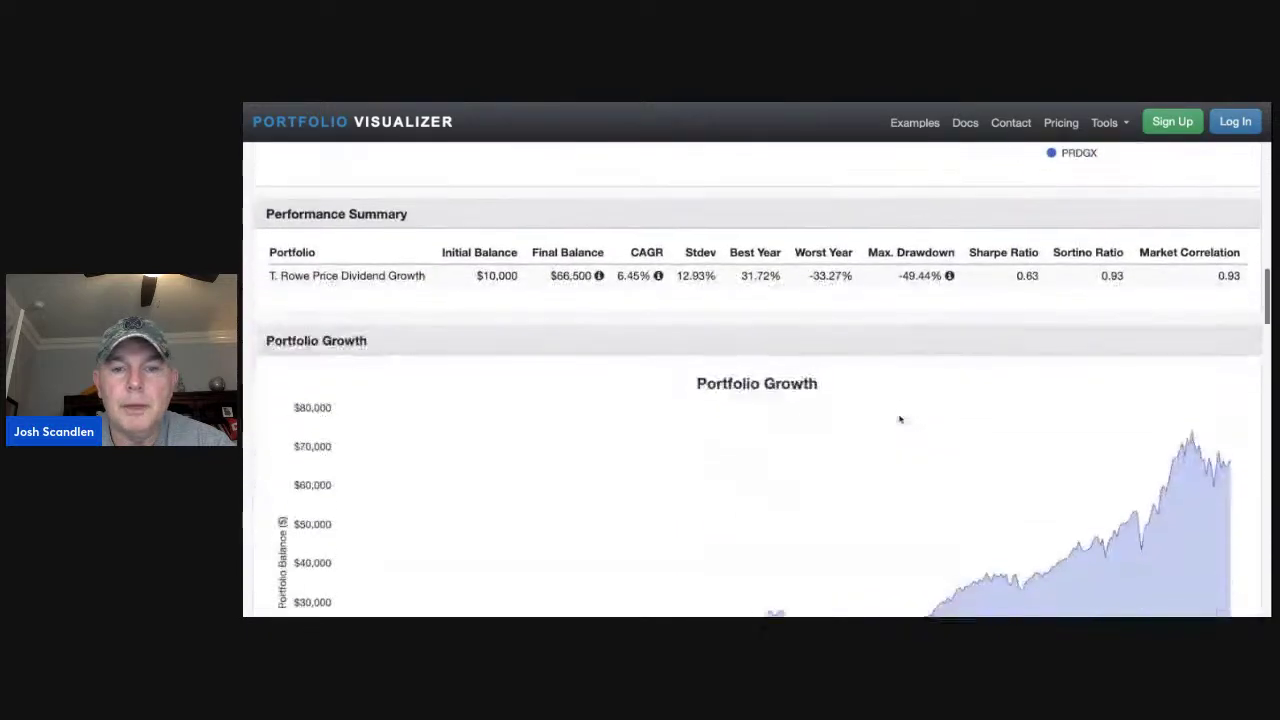
scroll(900, 420, "down", 5)
mouse_move(822, 405)
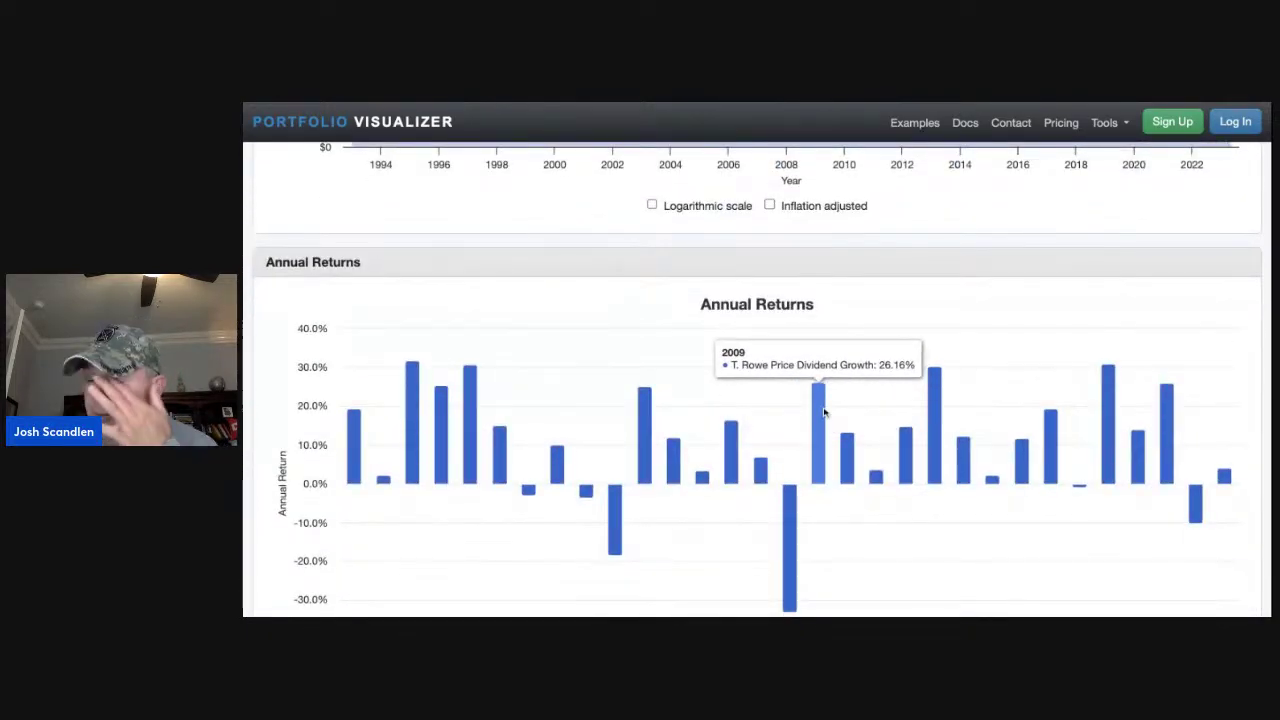
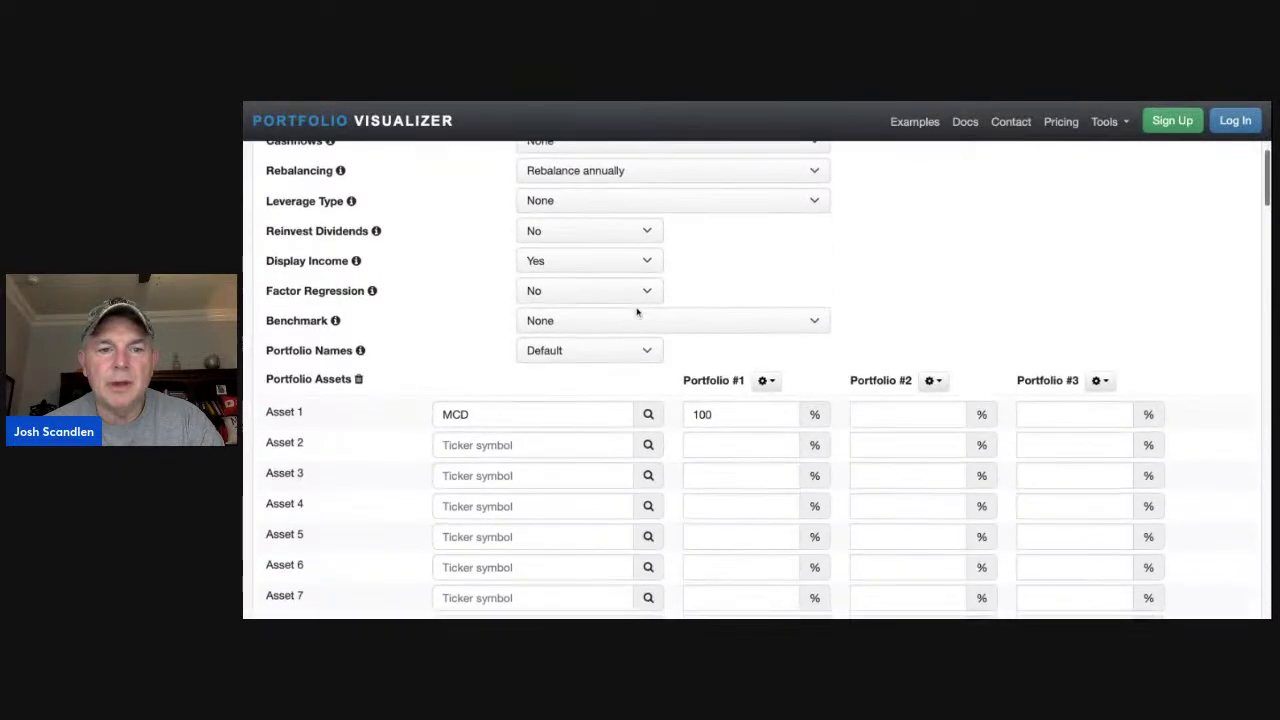
Backtest Vanguard High Dividend Yield ETF (VYM) in place of MCD as Asset 1 and bring up its Portfolio Income chart.
double_click(458, 349)
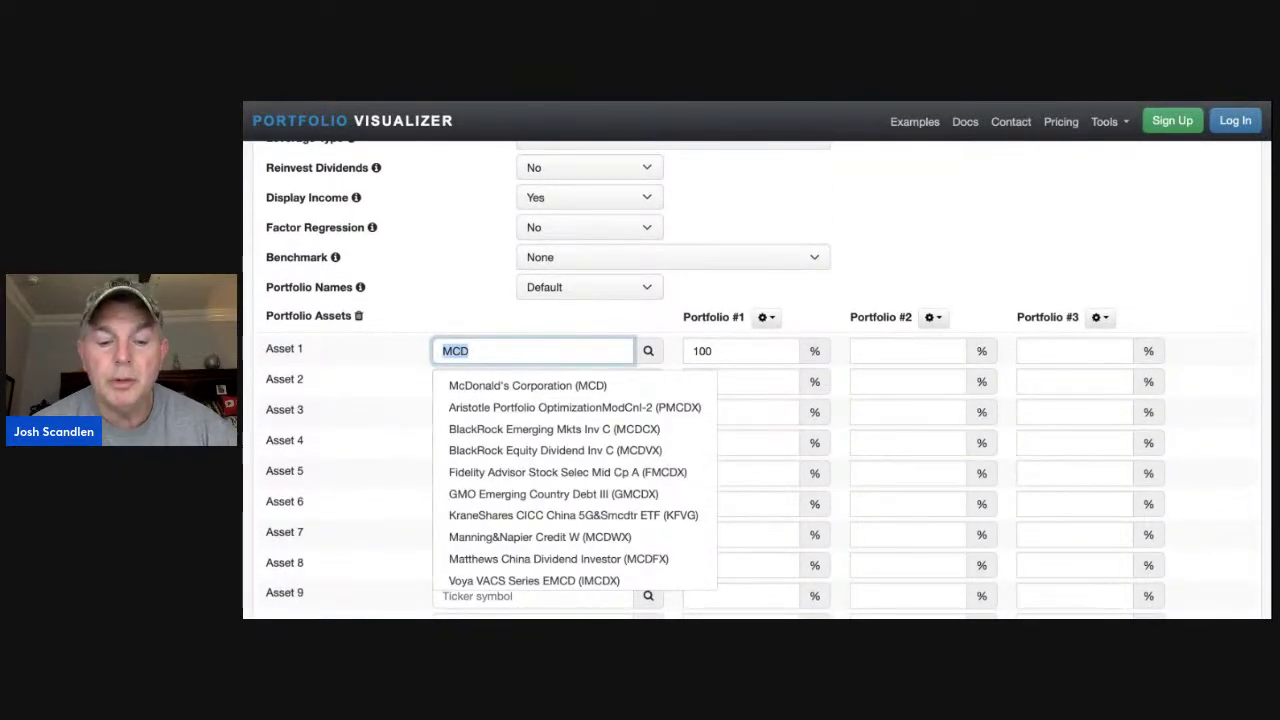
type("vym")
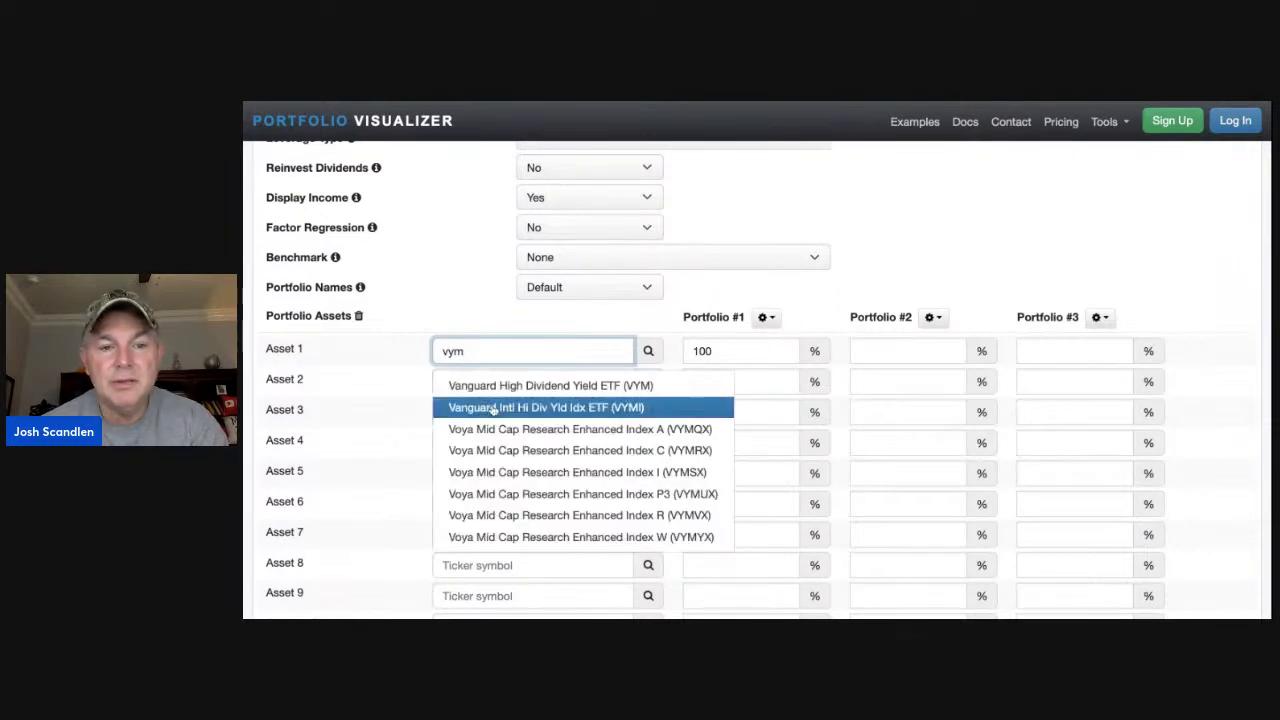
left_click(496, 386)
scroll(855, 360, "down", 5)
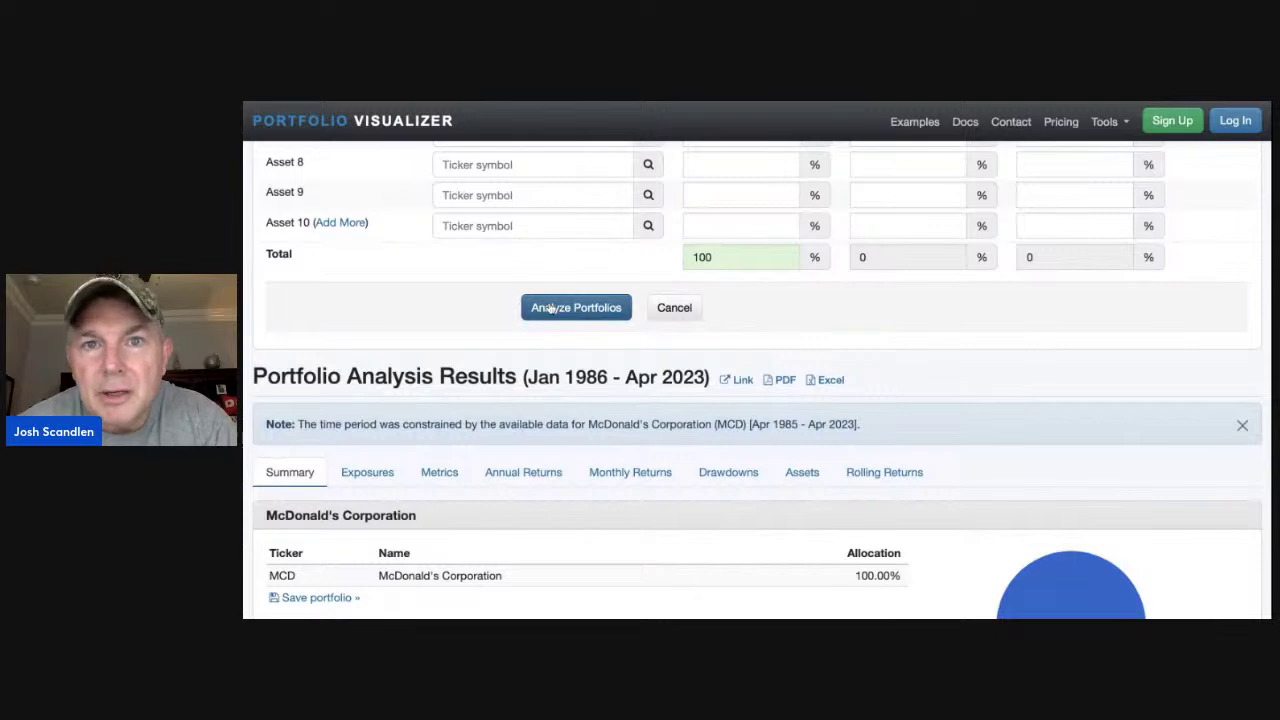
left_click(550, 308)
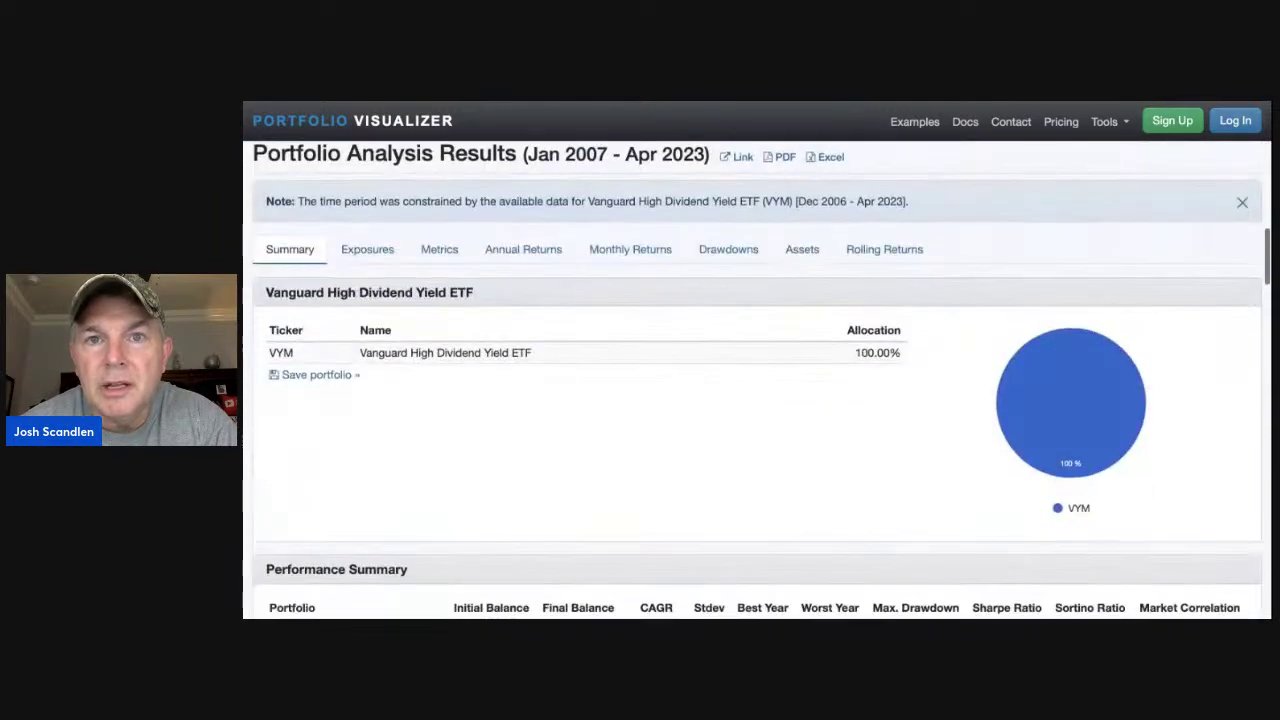
double_click(606, 156)
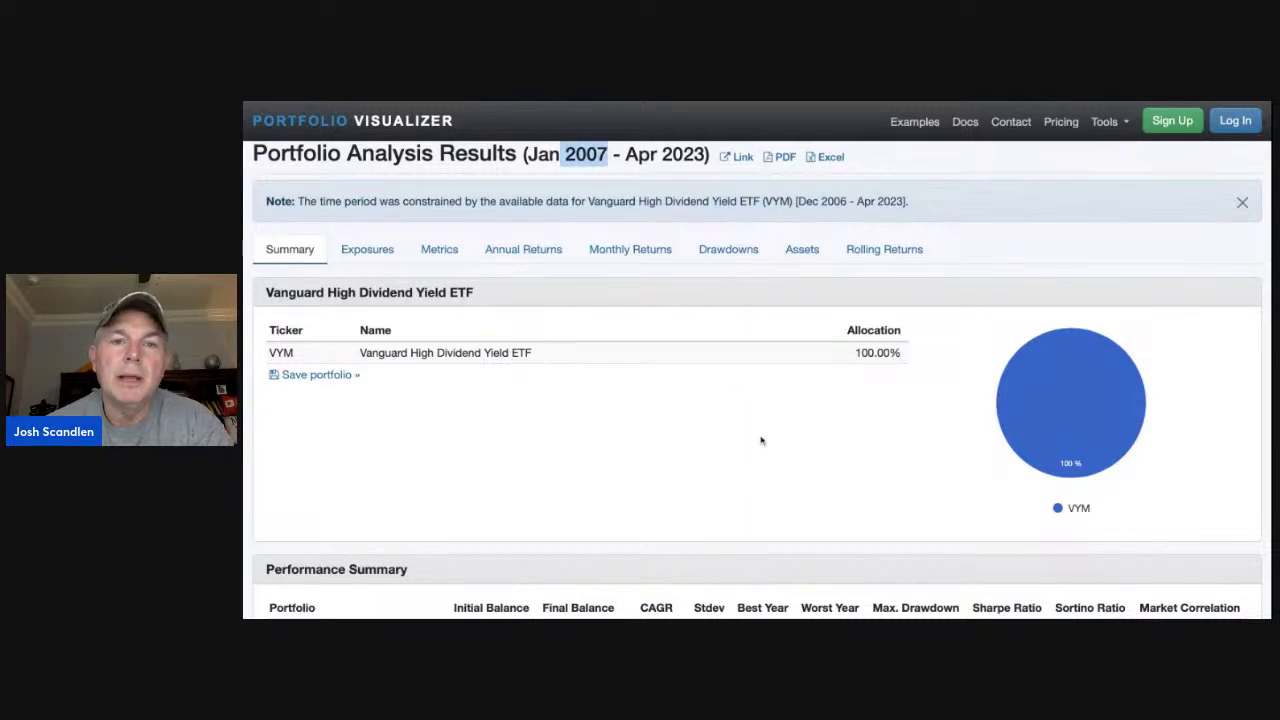
scroll(760, 440, "down", 10)
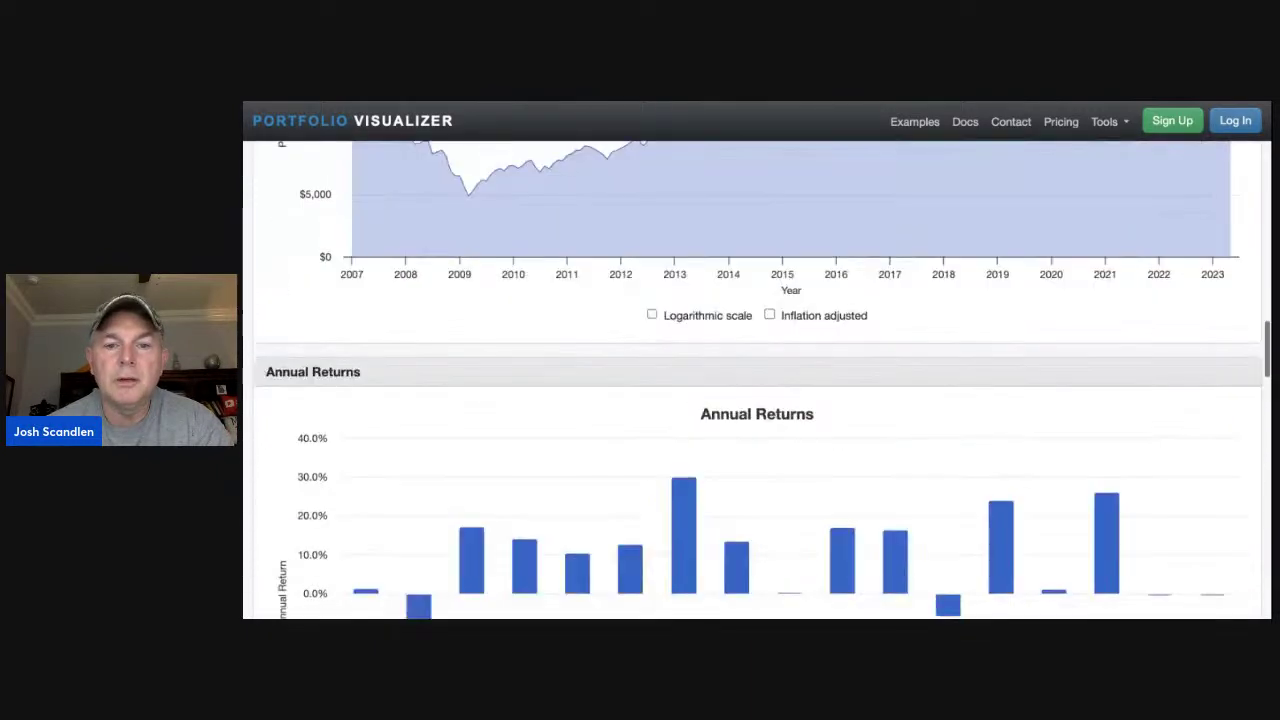
scroll(377, 456, "down", 7)
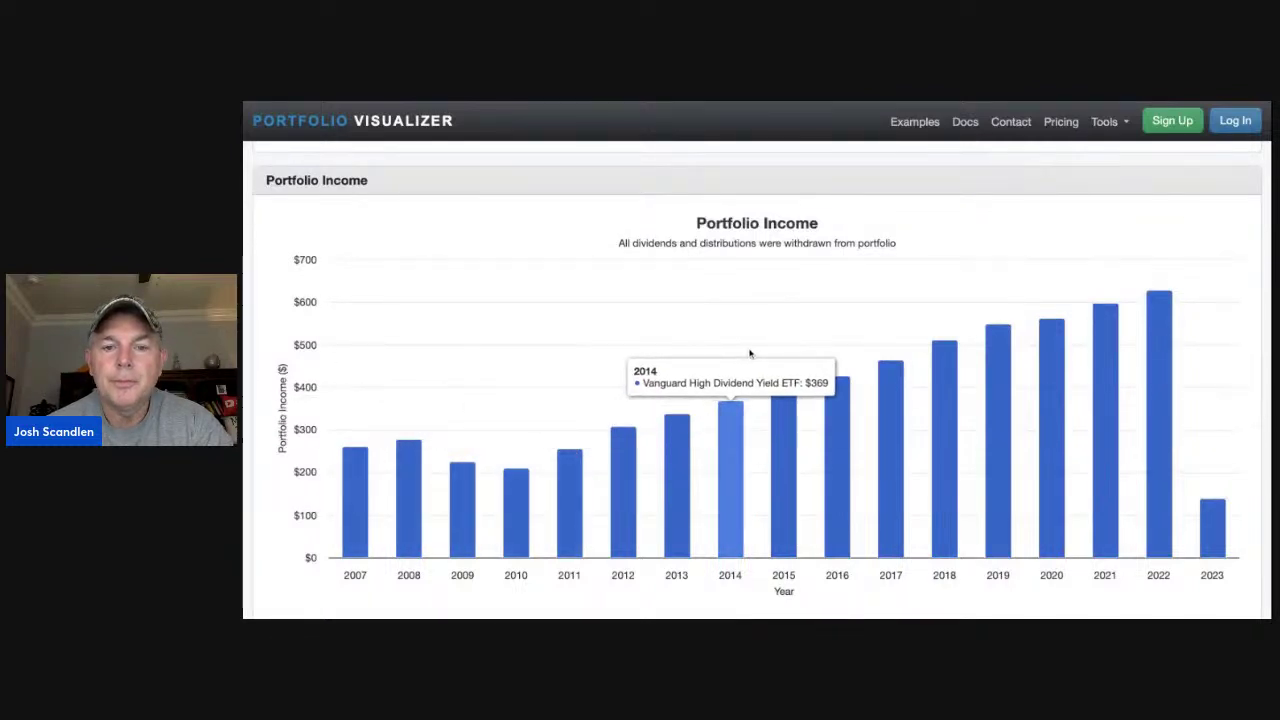
Replace the Asset 1 ticker with Vanguard Dividend Growth Inv (VDIGX) and rerun the portfolio analysis.
scroll(856, 338, "up", 20)
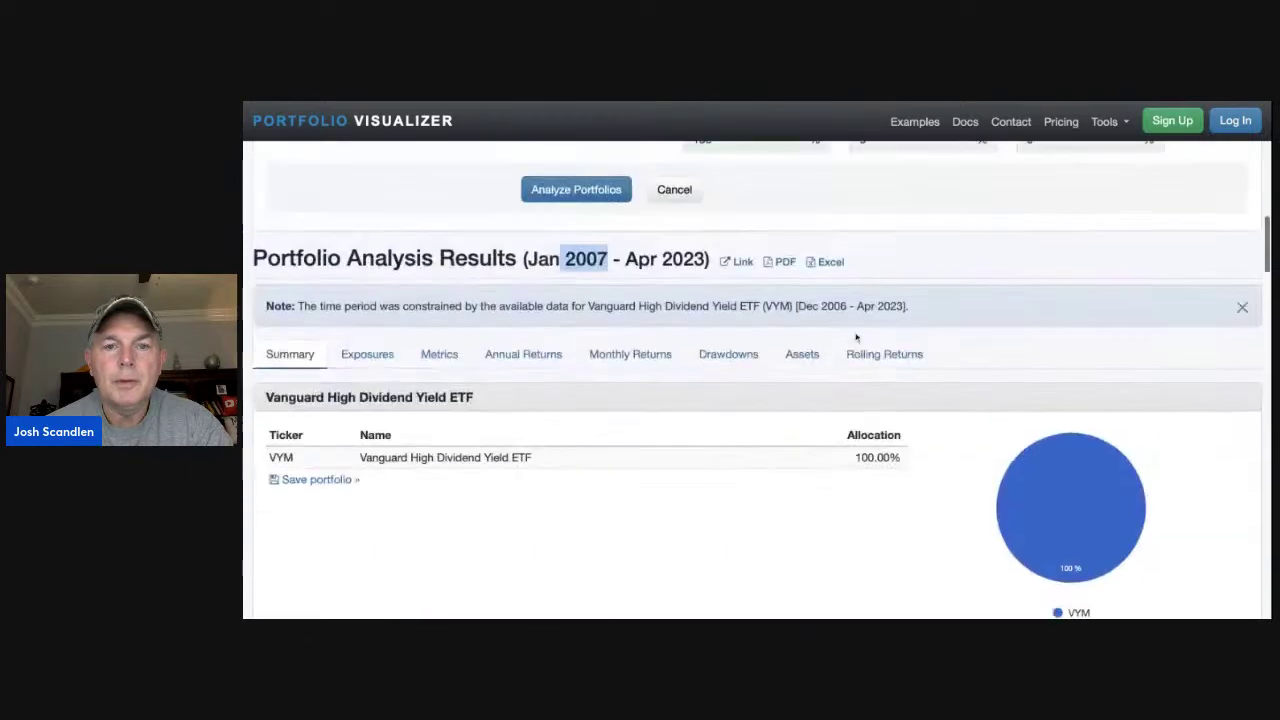
scroll(607, 517, "down", 5)
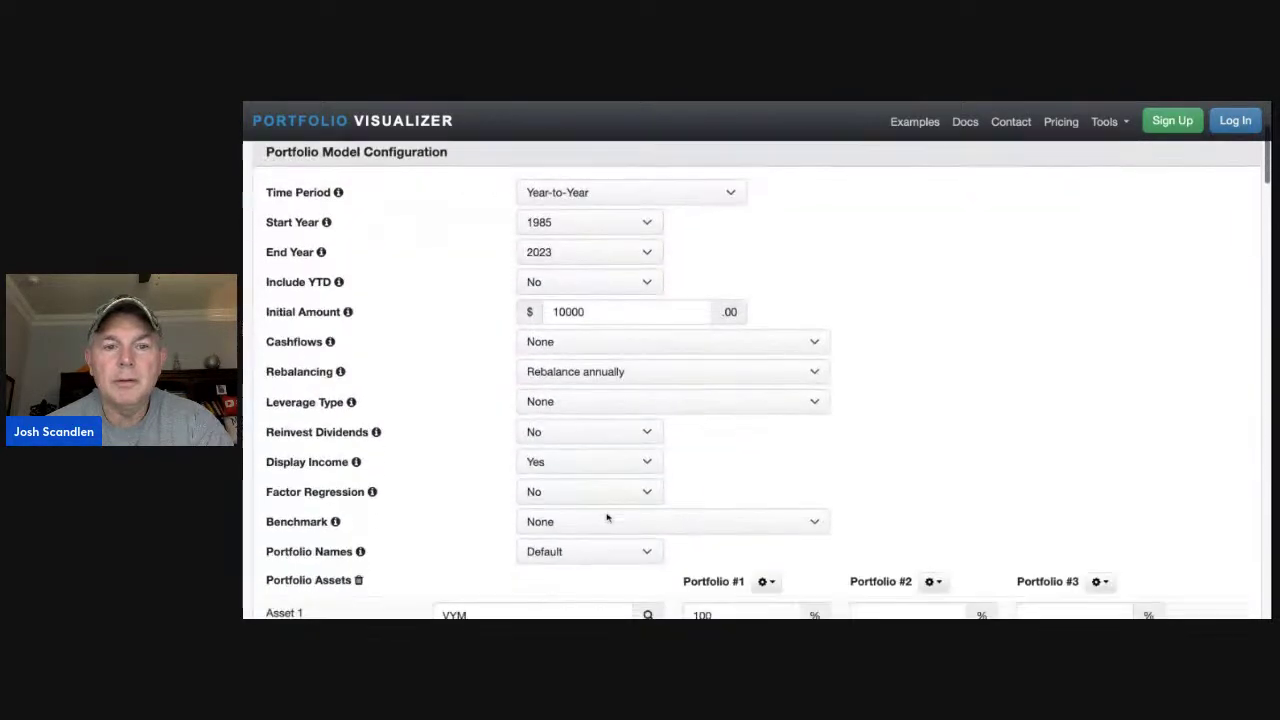
double_click(465, 502)
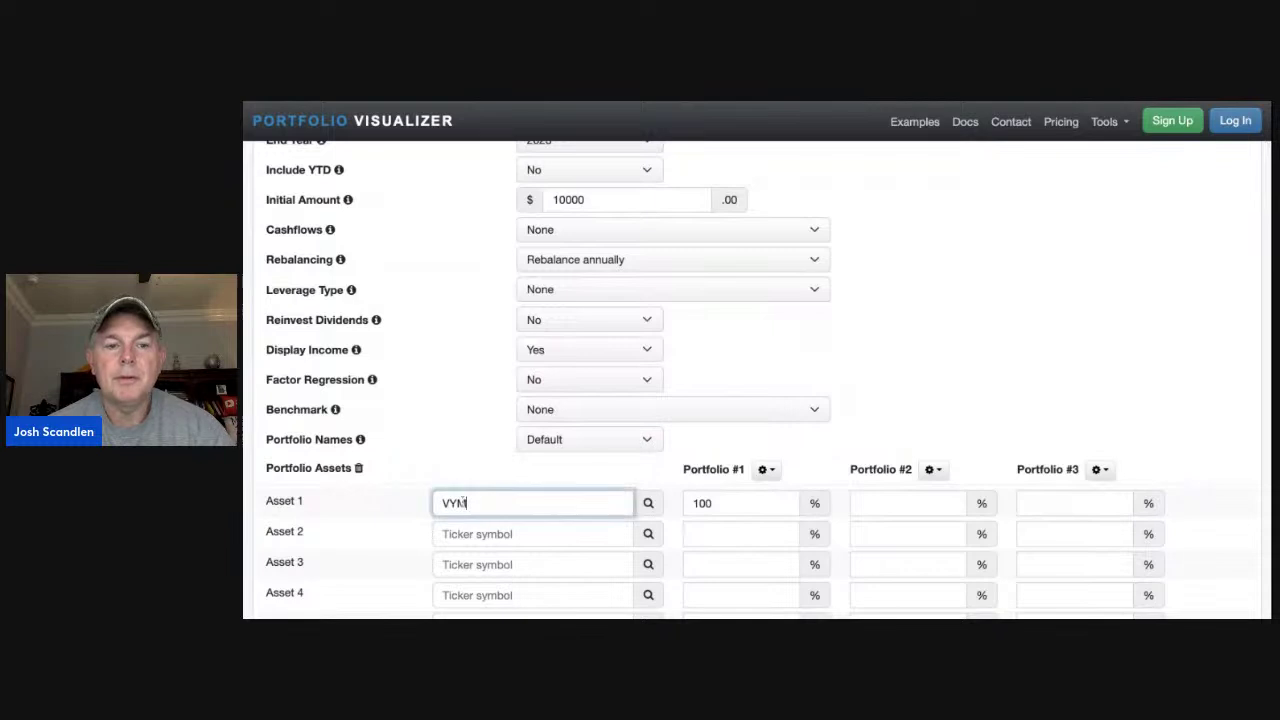
type("c")
type("digx")
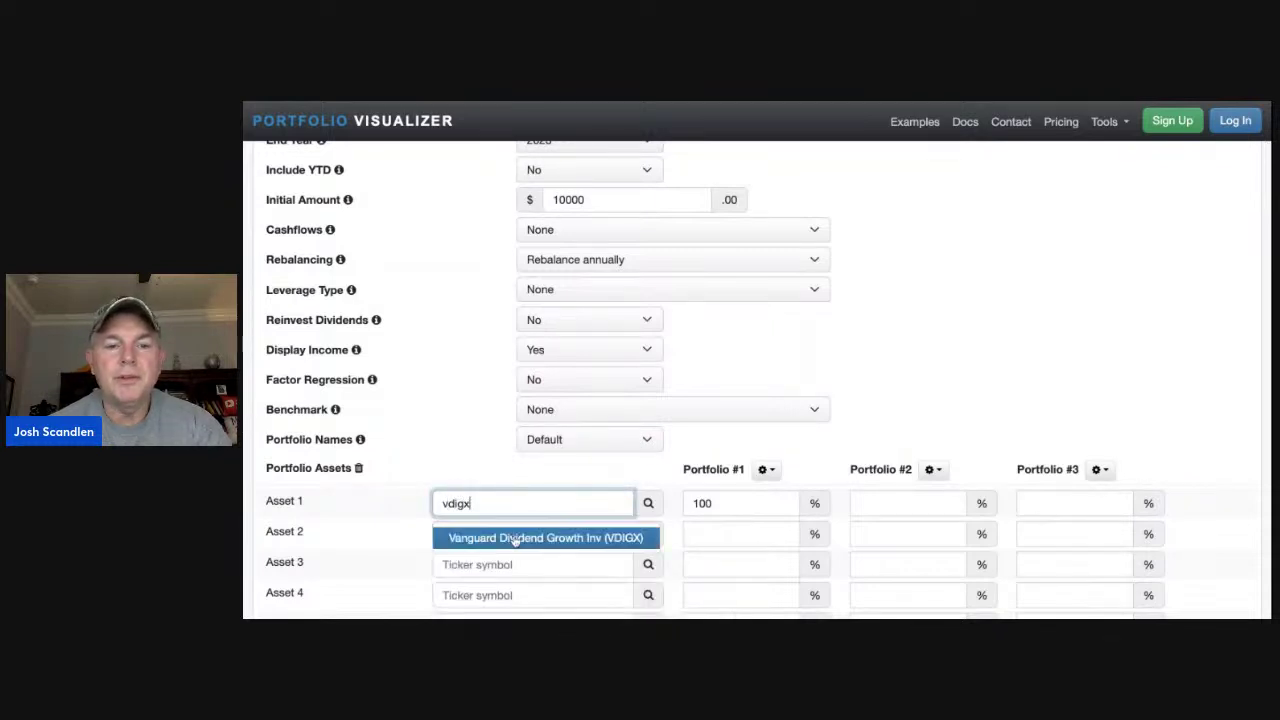
left_click(514, 536)
scroll(928, 378, "down", 2)
scroll(928, 378, "down", 4)
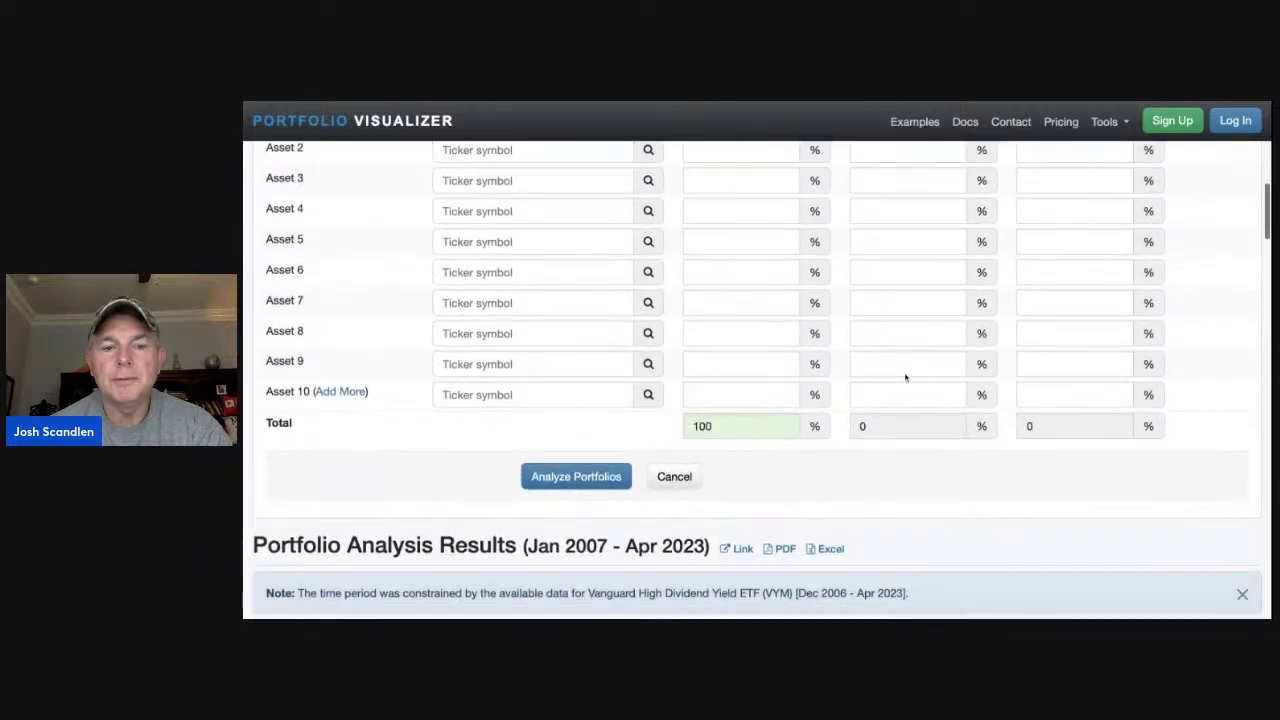
key("Return")
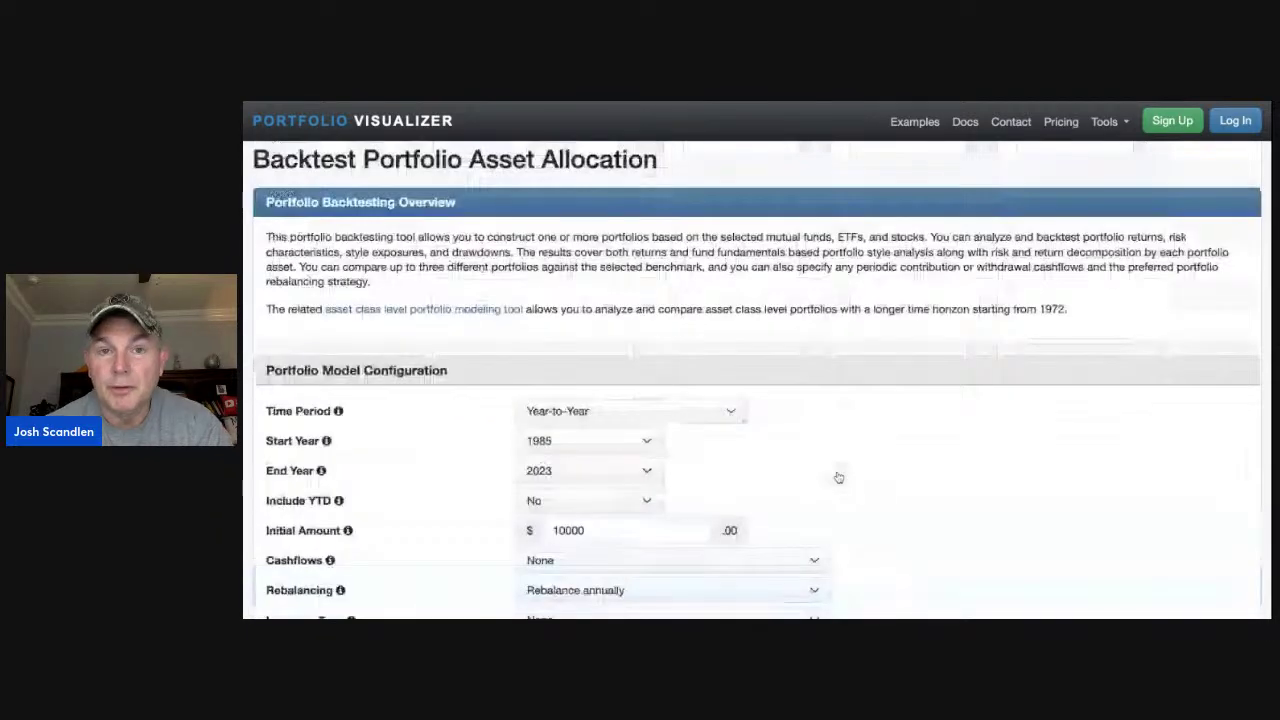
Examine VDIGX's analysis period, performance summary, portfolio growth and yearly dividend amounts in the Portfolio Income chart, including 2005.
scroll(837, 474, "down", 10)
scroll(665, 320, "down", 5)
scroll(665, 320, "up", 2)
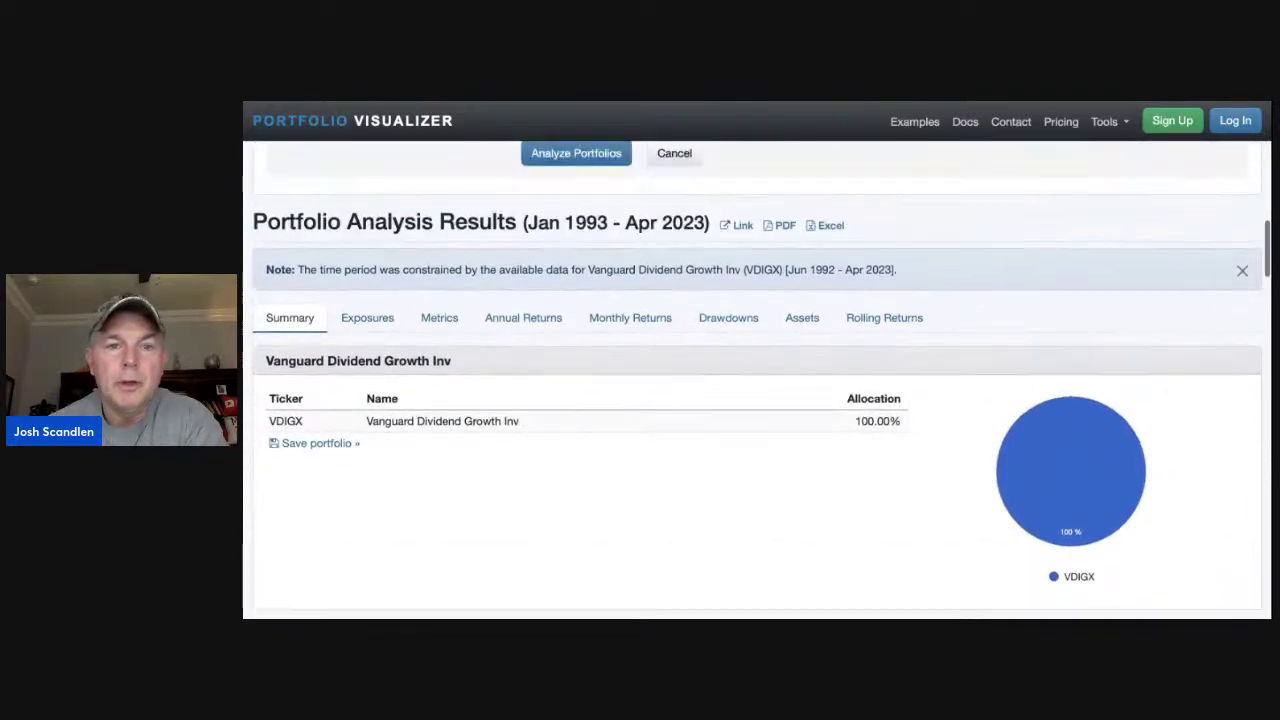
scroll(723, 389, "down", 15)
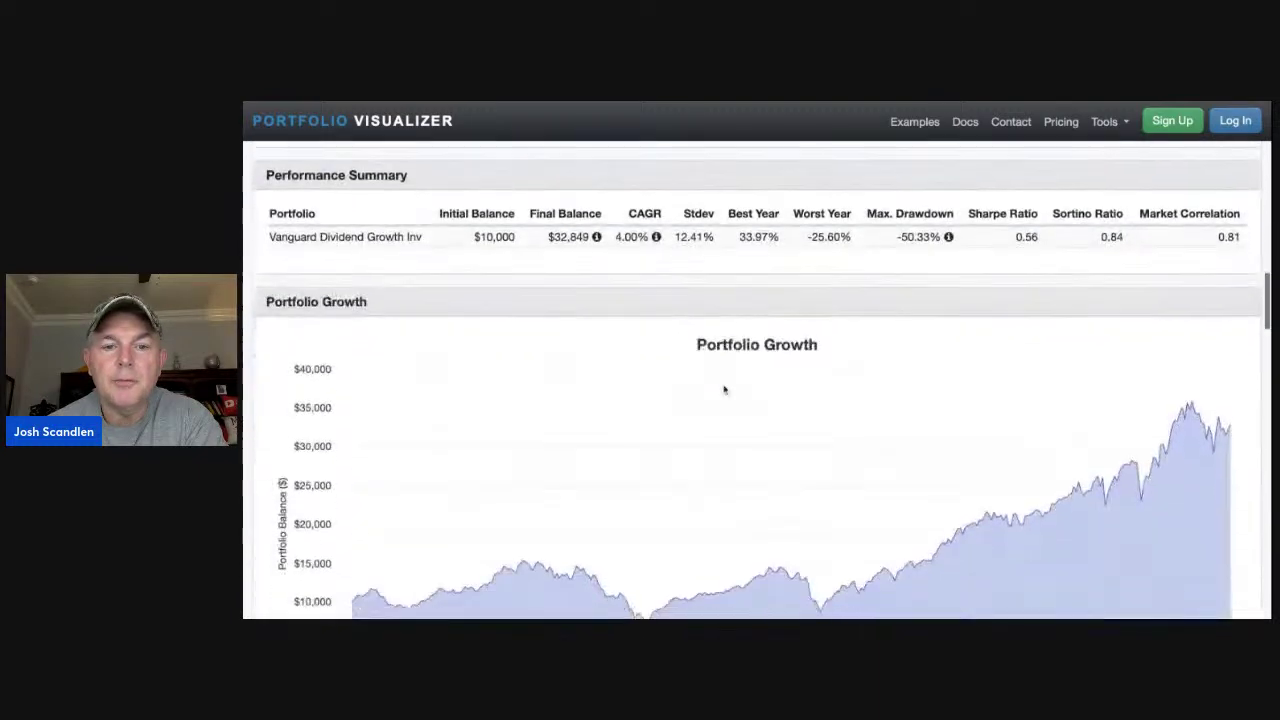
scroll(723, 389, "down", 5)
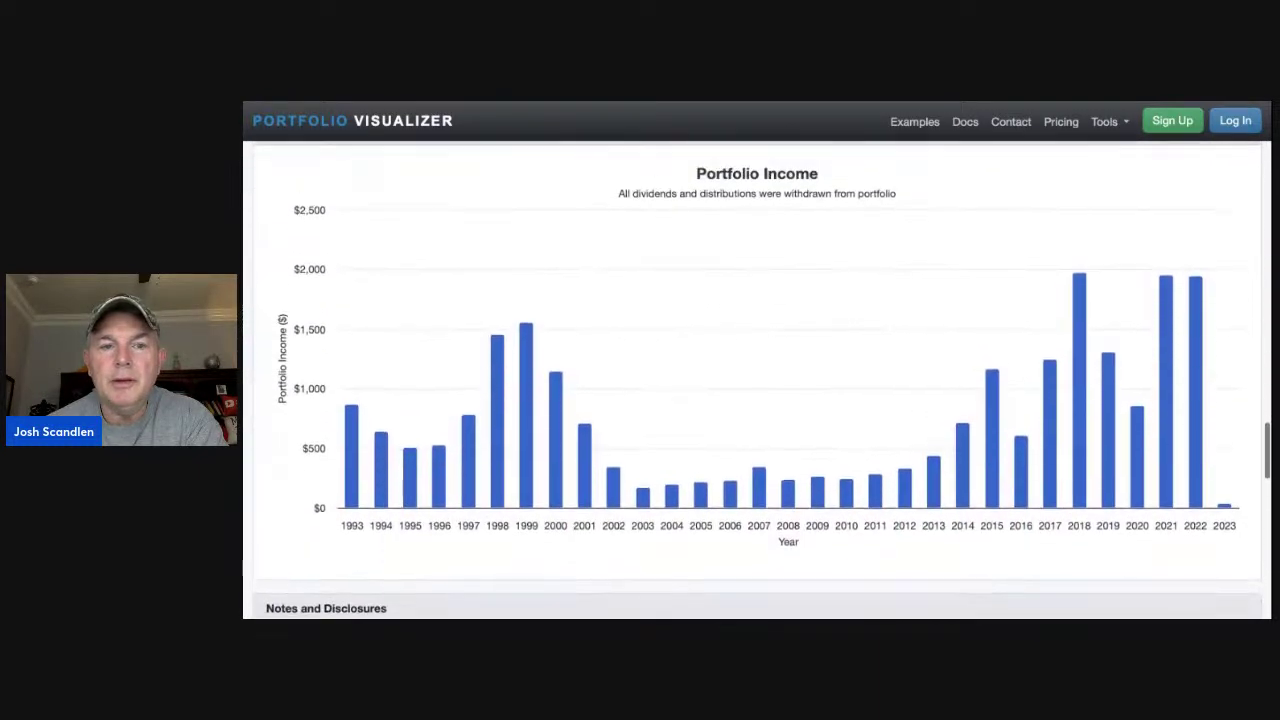
scroll(650, 460, "up", 1)
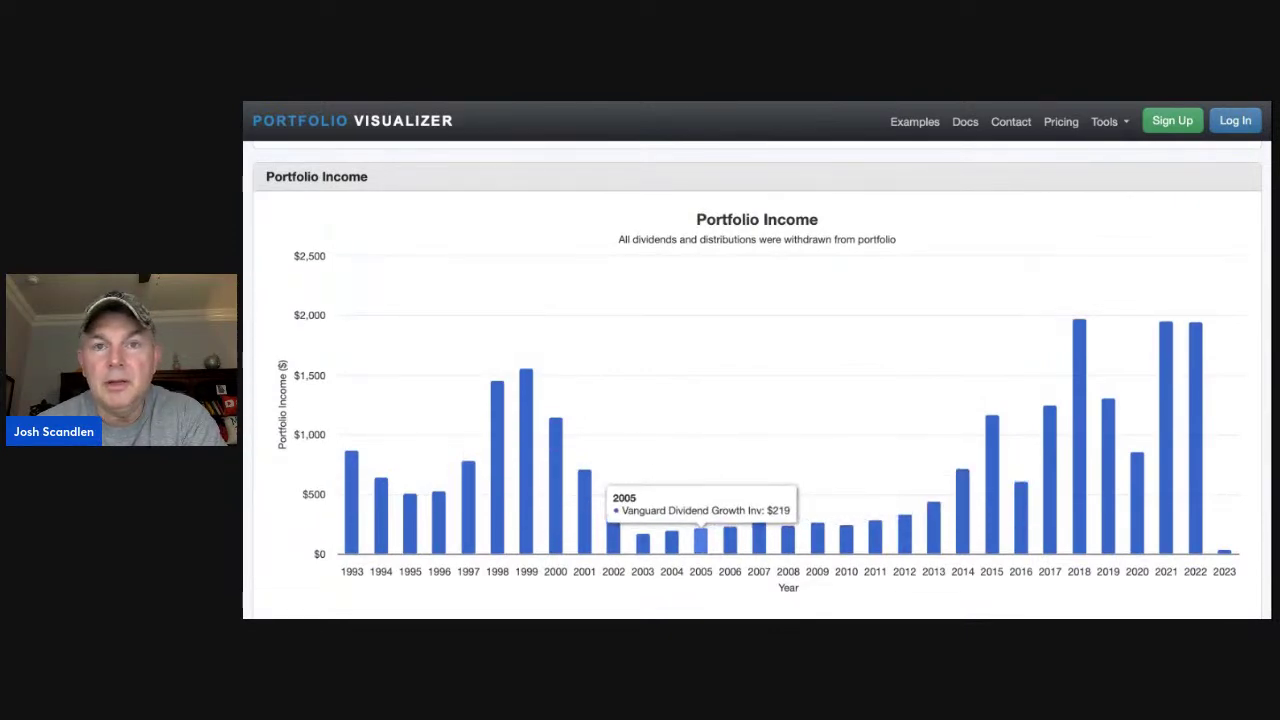
scroll(700, 530, "up", 10)
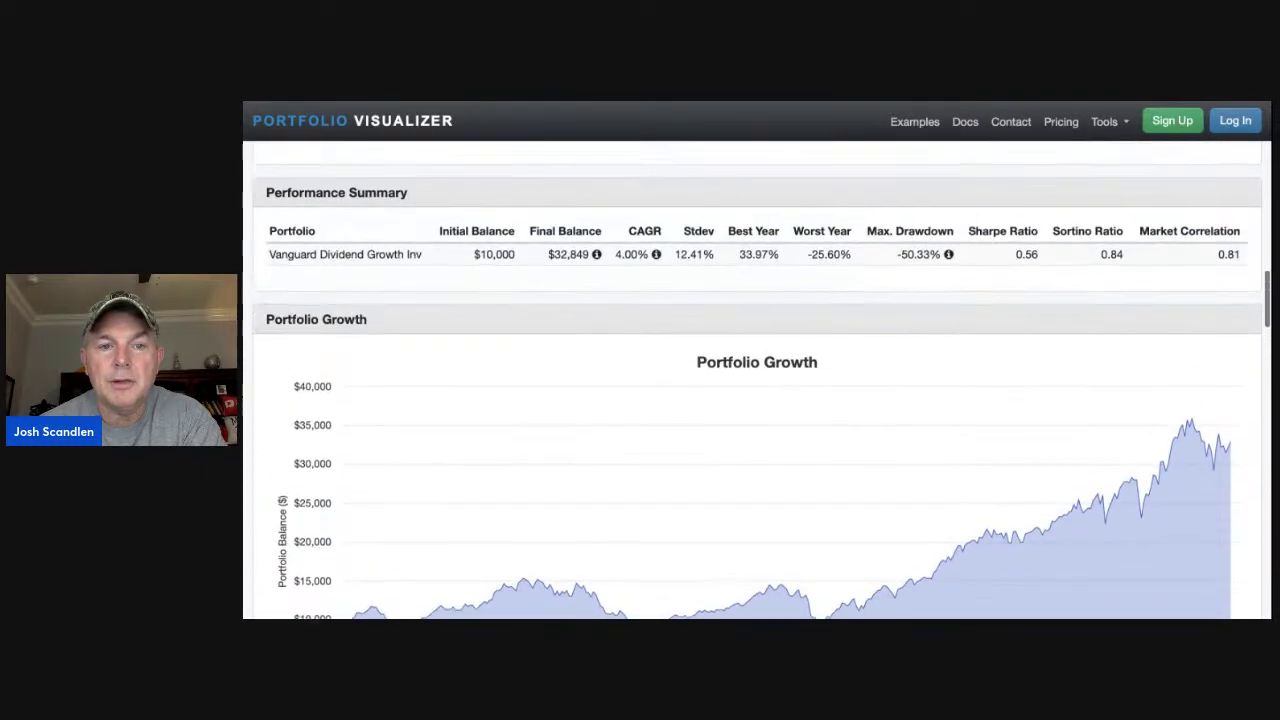
scroll(660, 320, "up", 2)
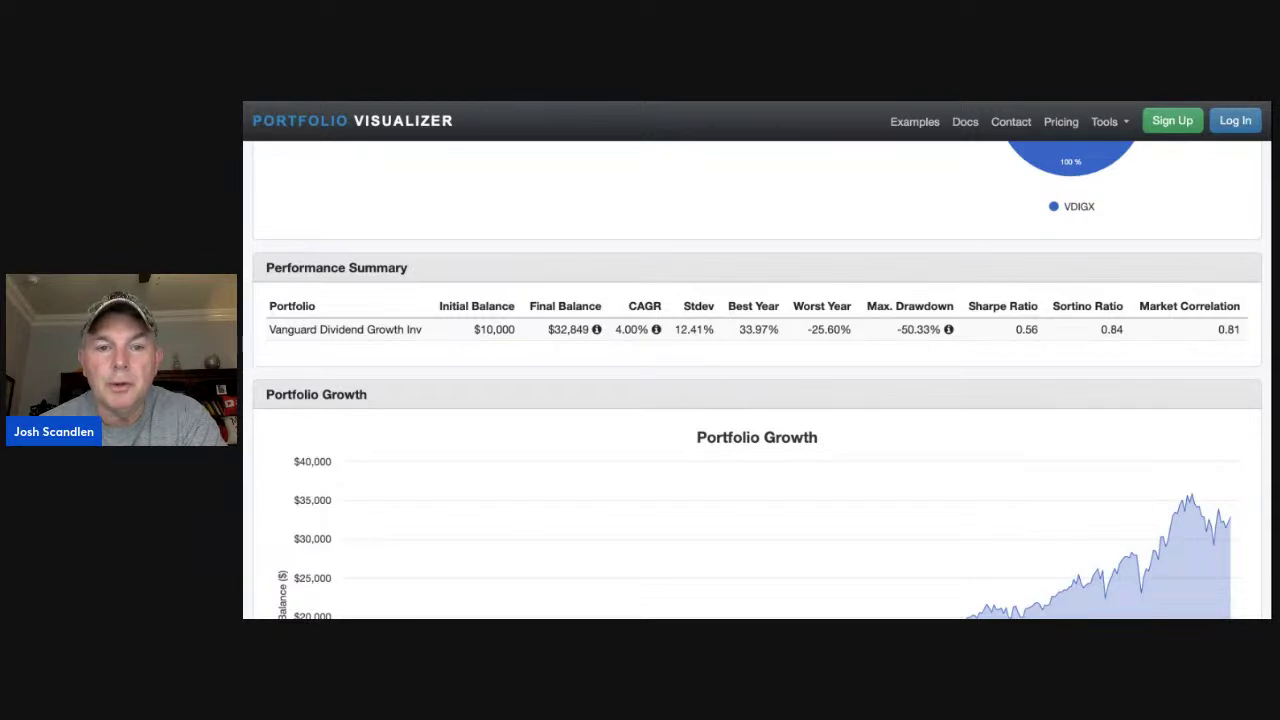
scroll(757, 380, "up", 5)
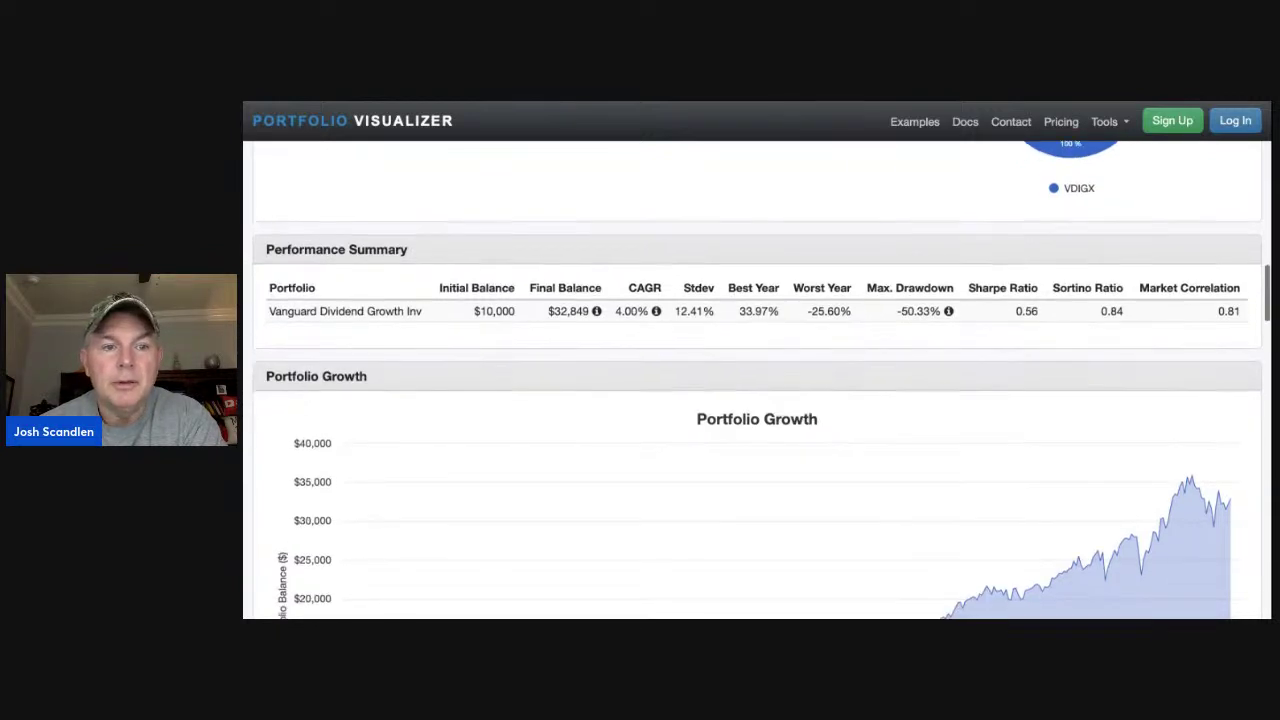
scroll(757, 380, "down", 3)
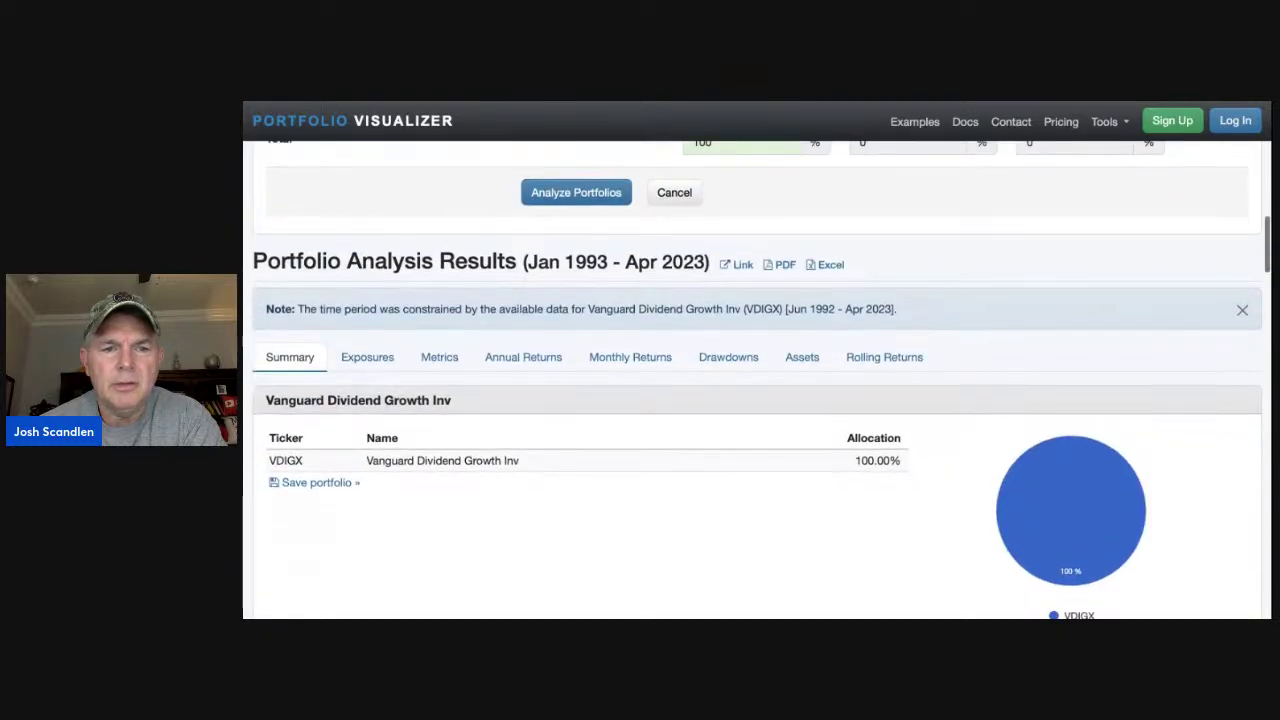
scroll(618, 414, "down", 5)
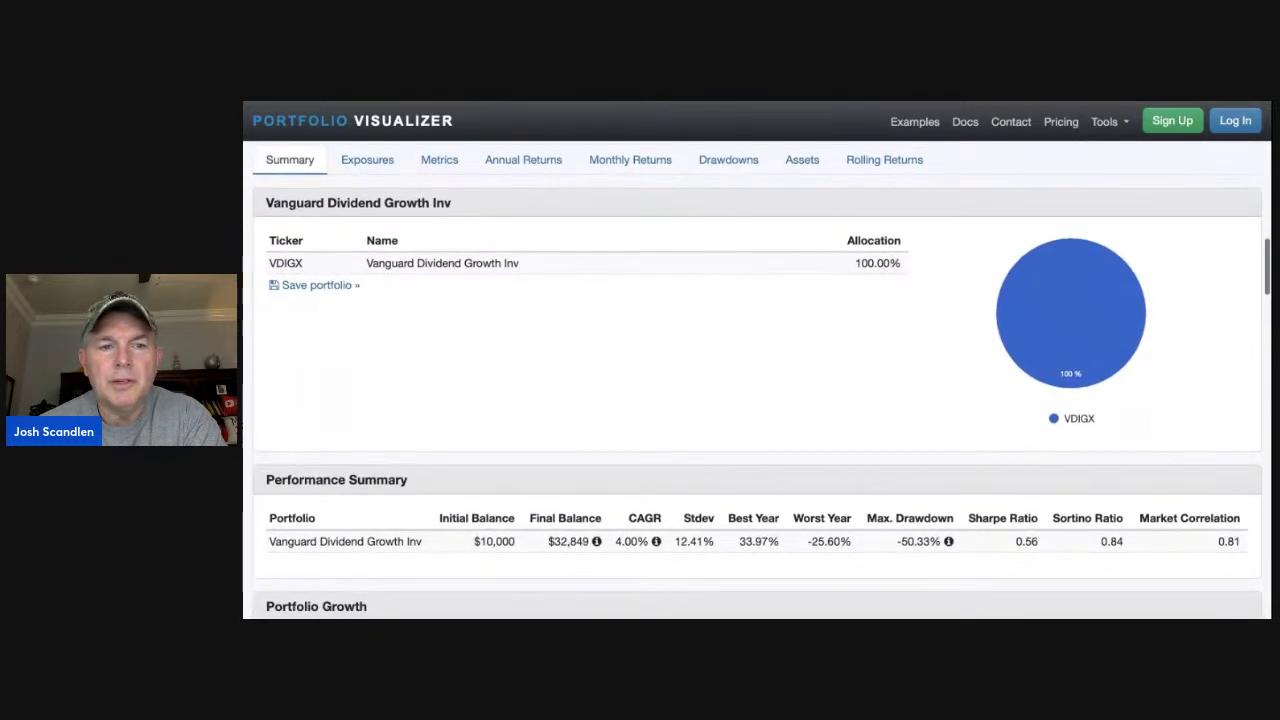
Turn on dividend reinvestment for the VDIGX backtest and rerun the portfolio analysis.
double_click(624, 414)
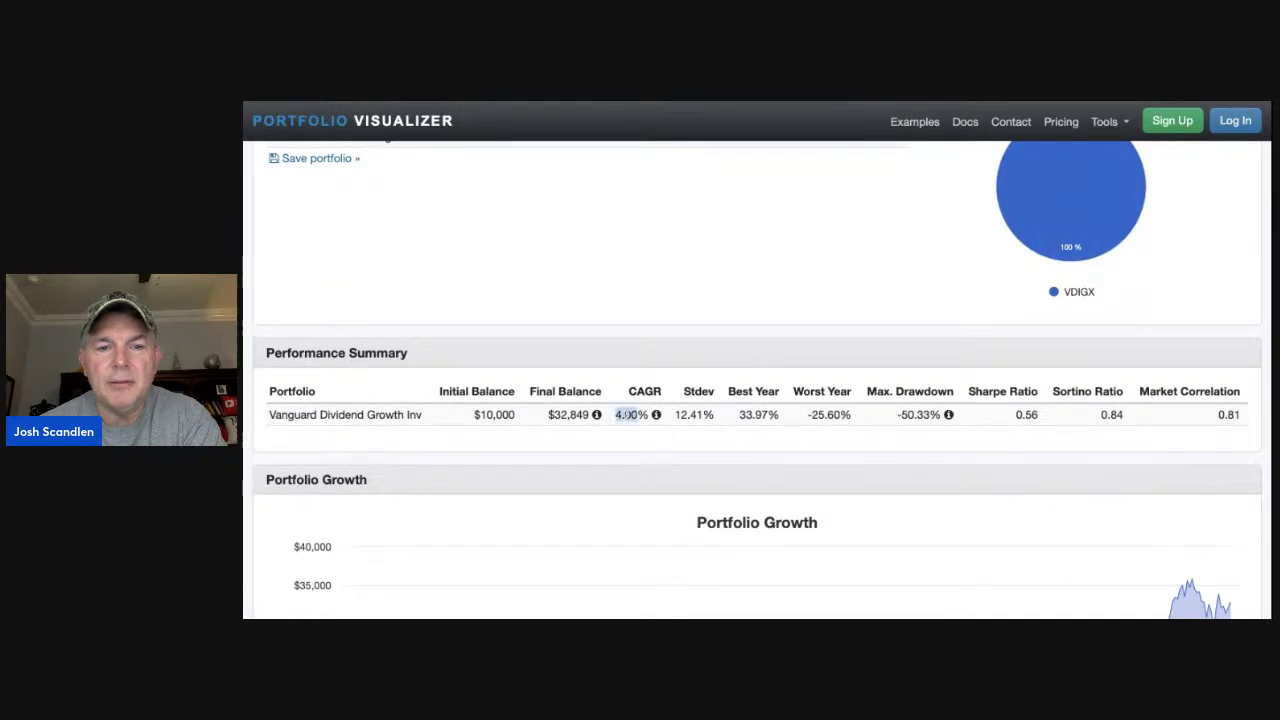
scroll(785, 489, "up", 15)
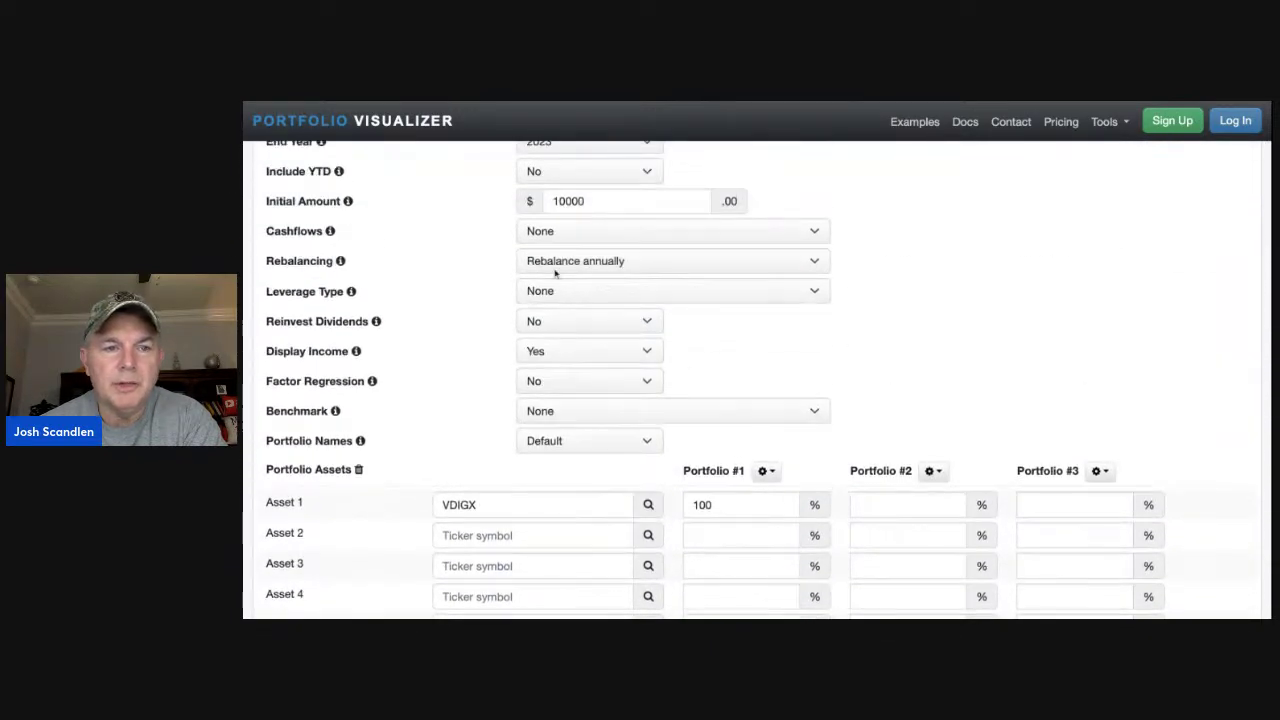
left_click(564, 321)
left_click(570, 302)
scroll(691, 317, "down", 5)
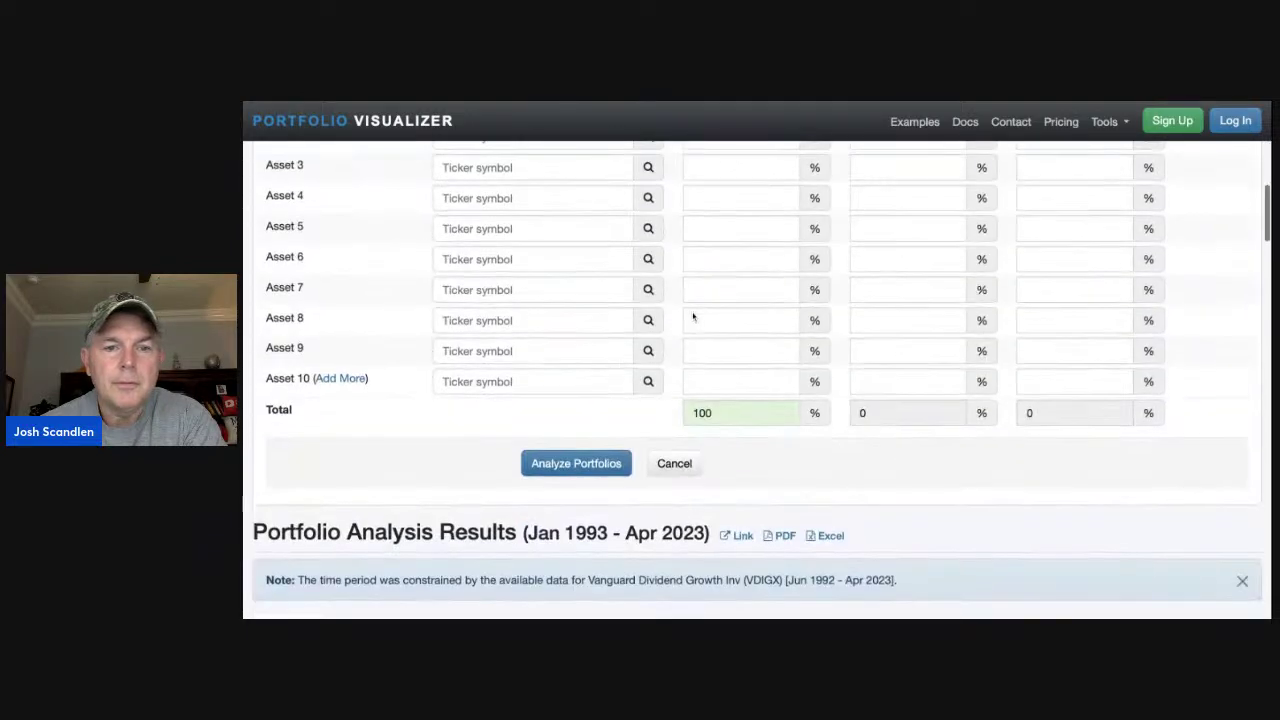
left_click(572, 463)
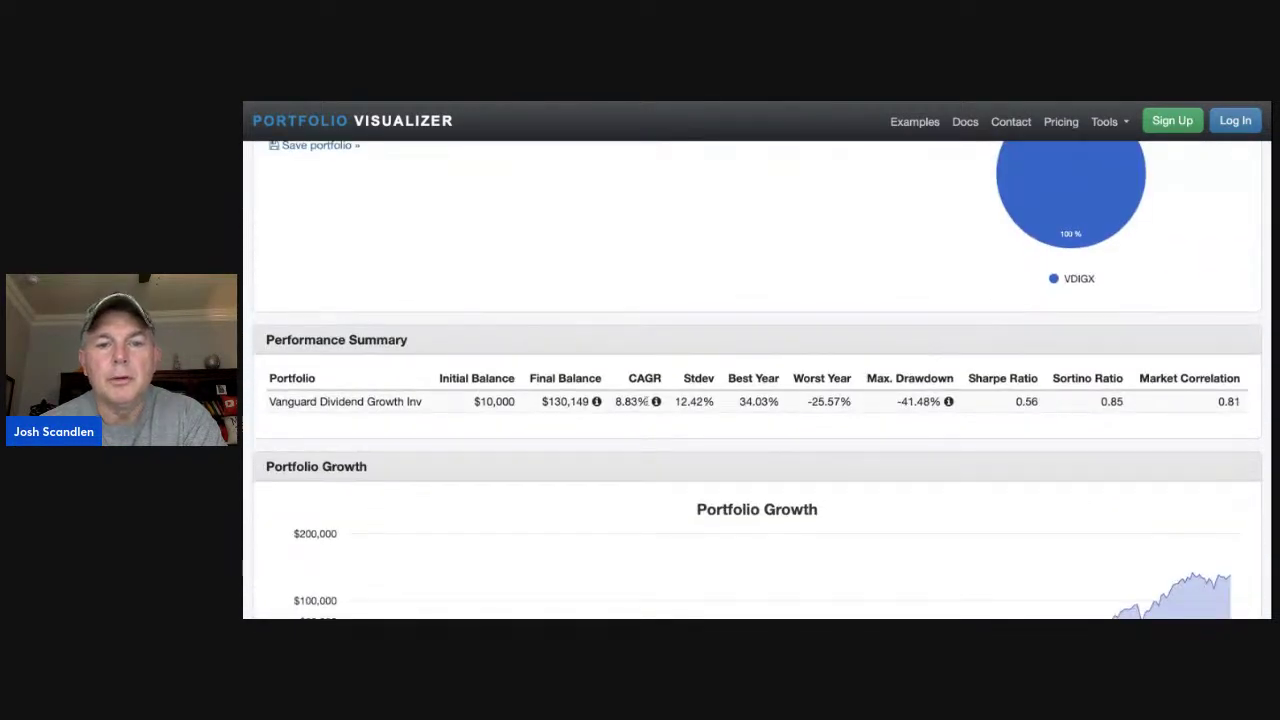
Examine VDIGX's CAGR, portfolio growth, annual returns and Portfolio Income chart with dividends reinvested, then review the model configuration.
double_click(632, 401)
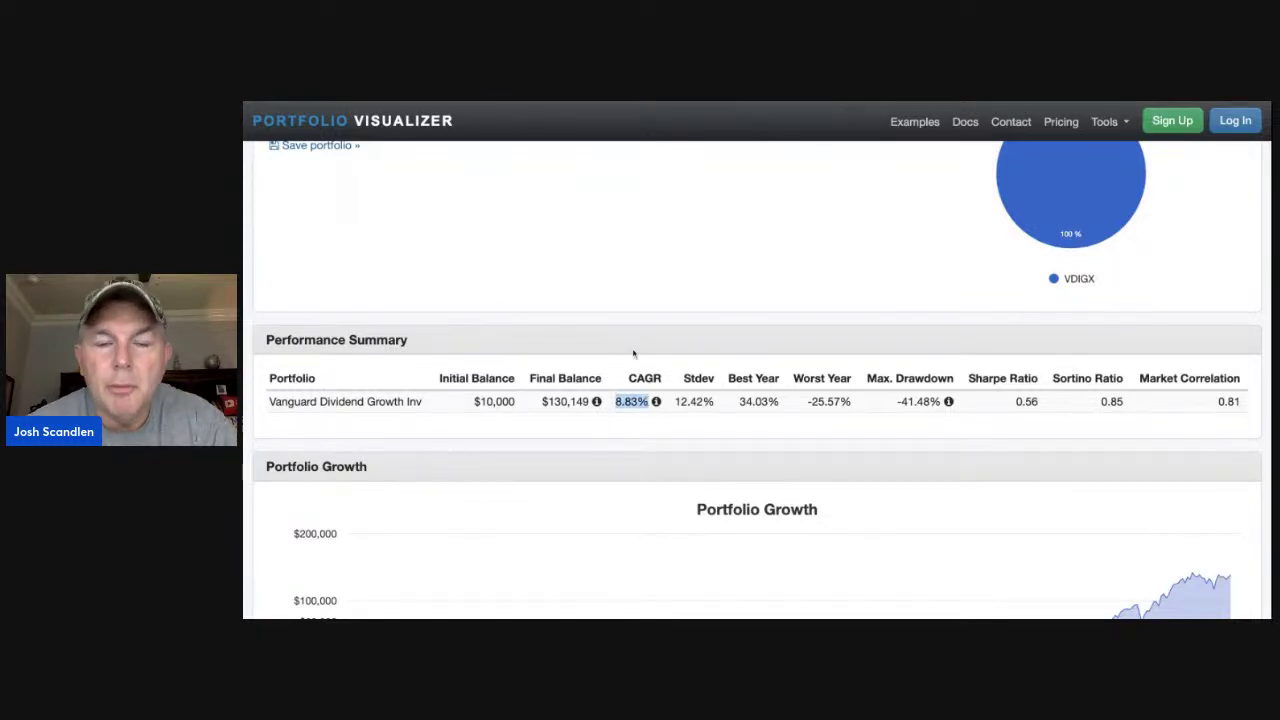
scroll(757, 380, "down", 3)
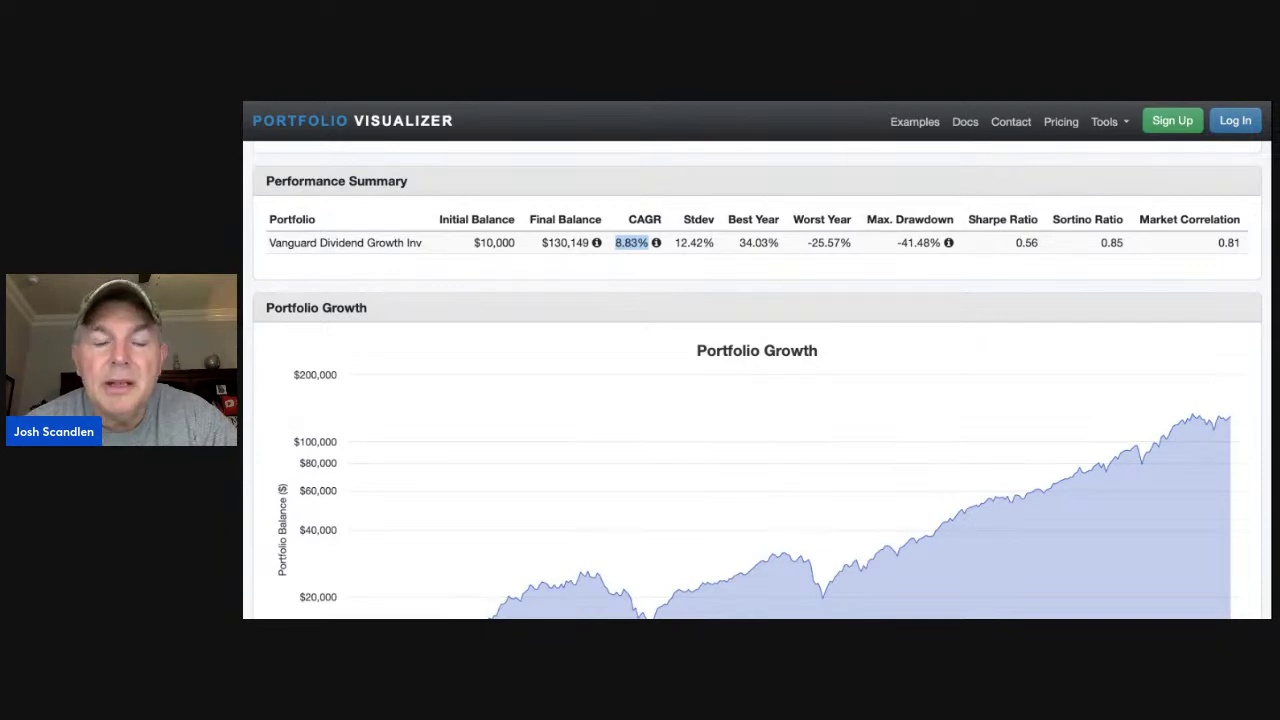
scroll(674, 420, "down", 15)
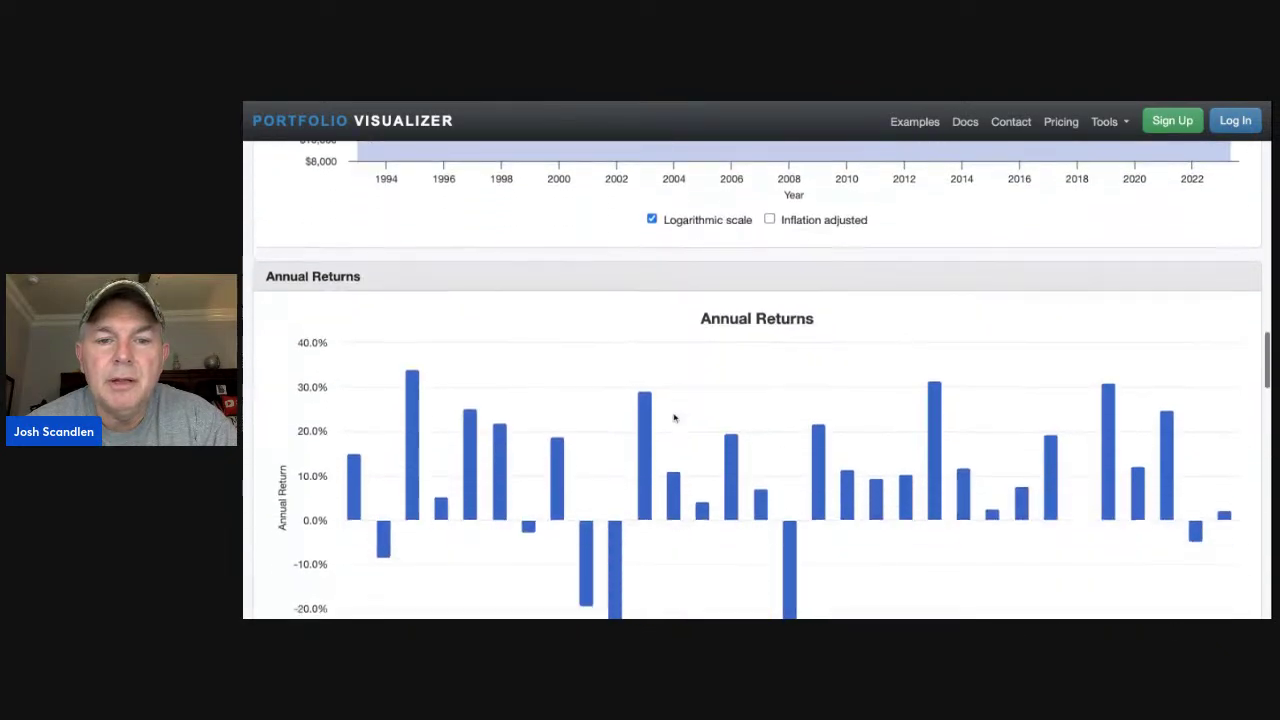
scroll(674, 420, "down", 5)
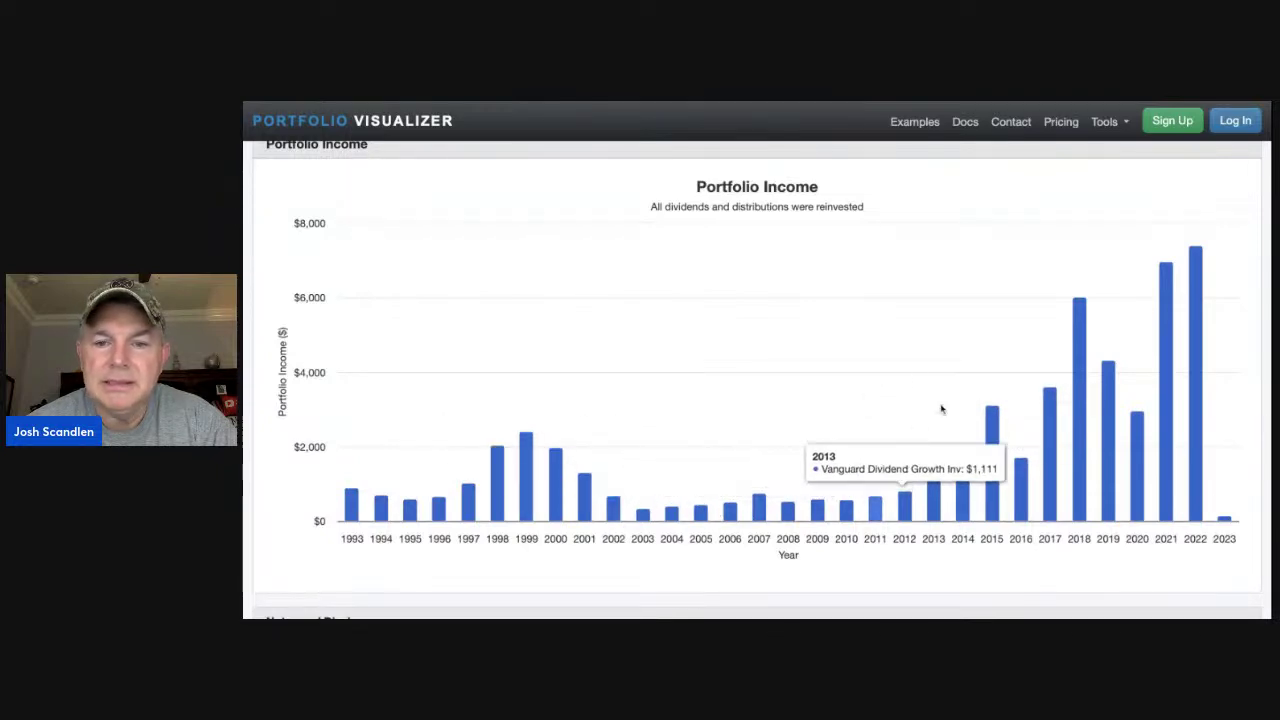
scroll(914, 382, "up", 4)
scroll(914, 382, "up", 20)
scroll(876, 365, "down", 3)
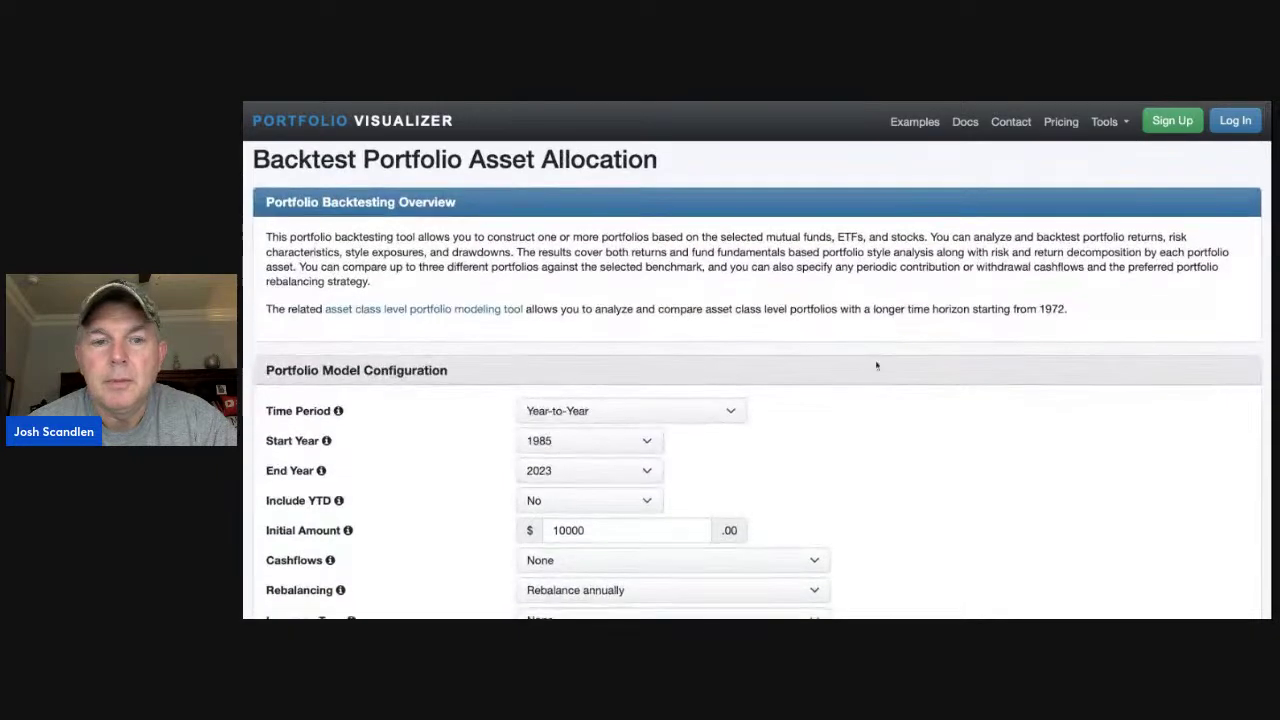
scroll(876, 365, "down", 5)
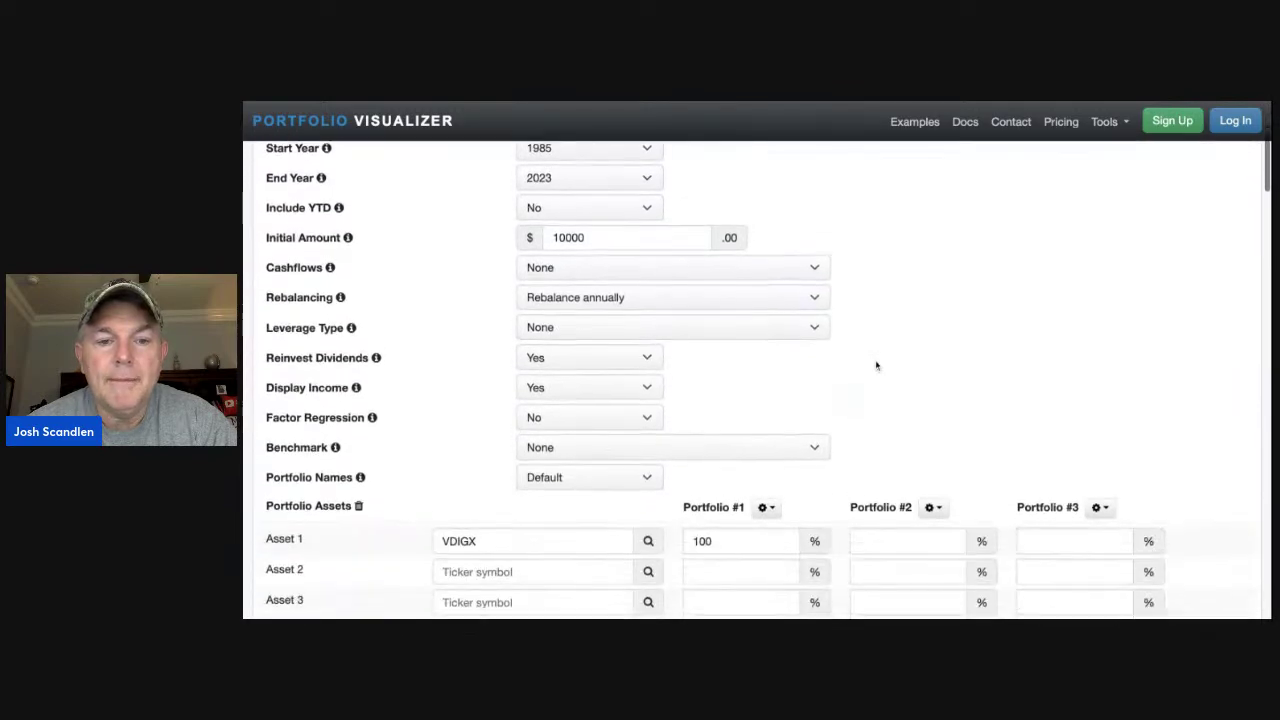
scroll(995, 101, "down", 2)
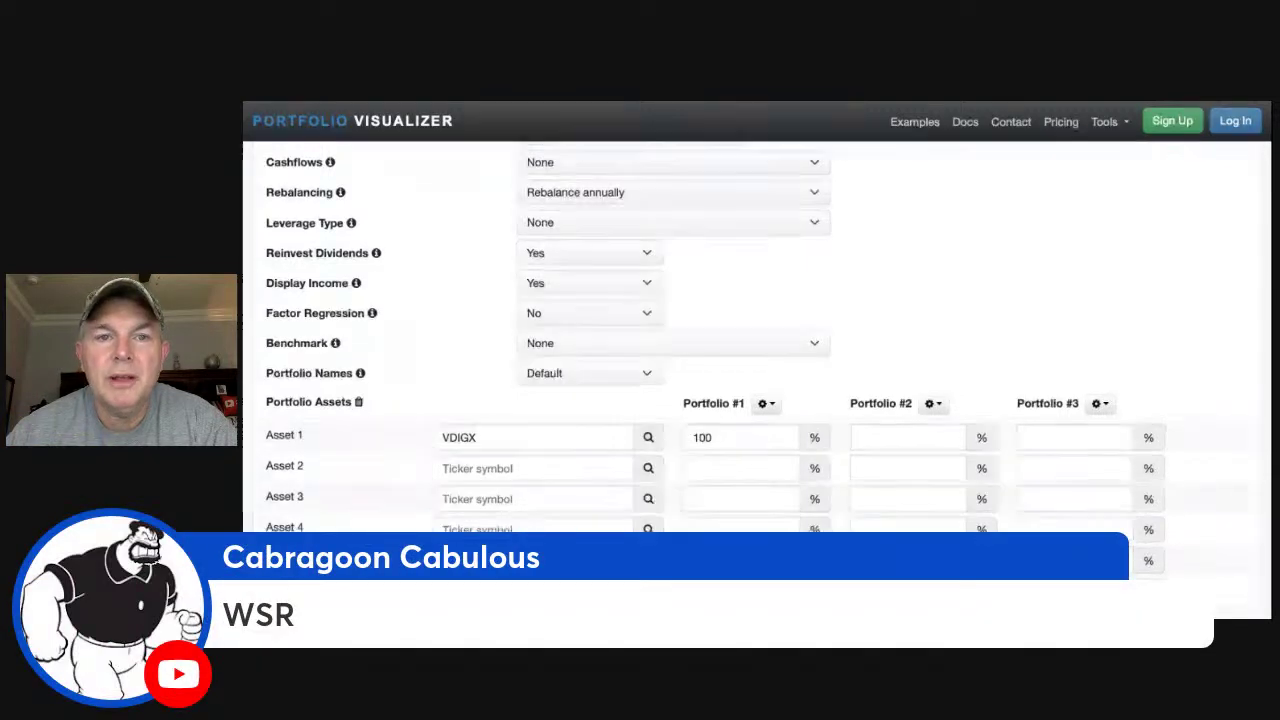
Replace the Asset 1 ticker with Whitestone REIT (WSR) and rerun the portfolio analysis.
scroll(653, 302, "up", 3)
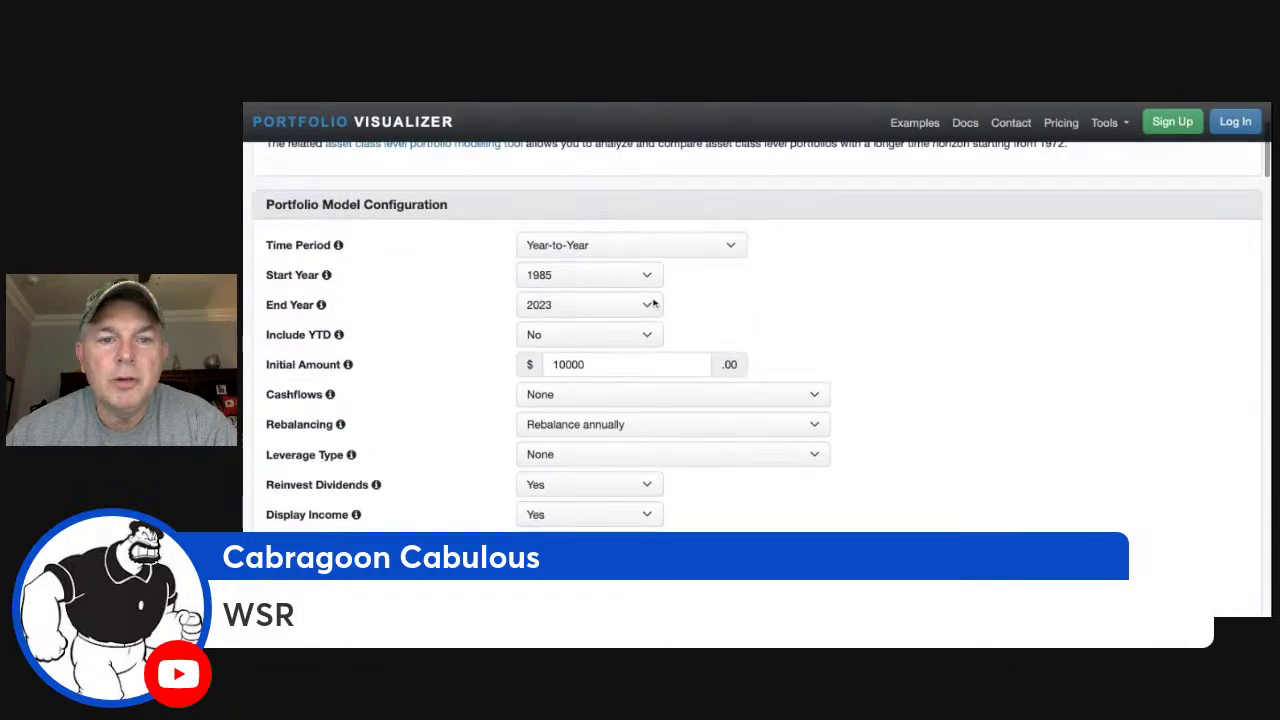
scroll(883, 297, "down", 3)
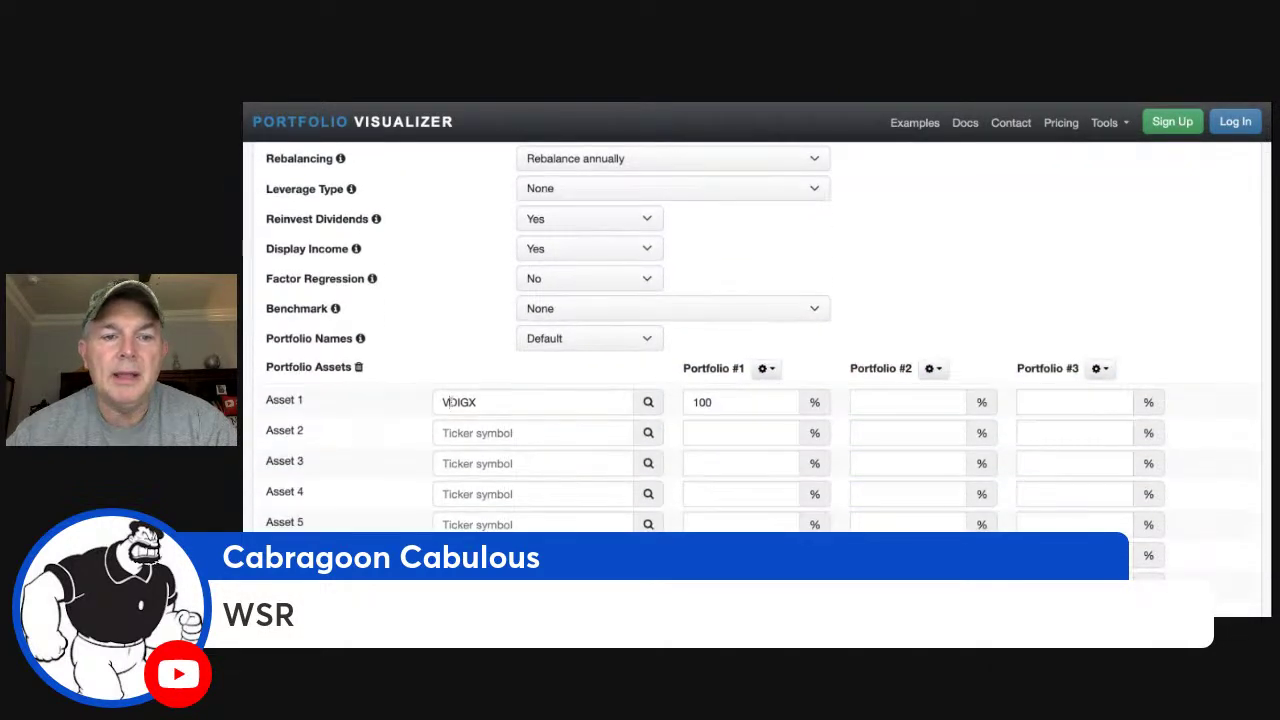
double_click(452, 402)
type("wsr")
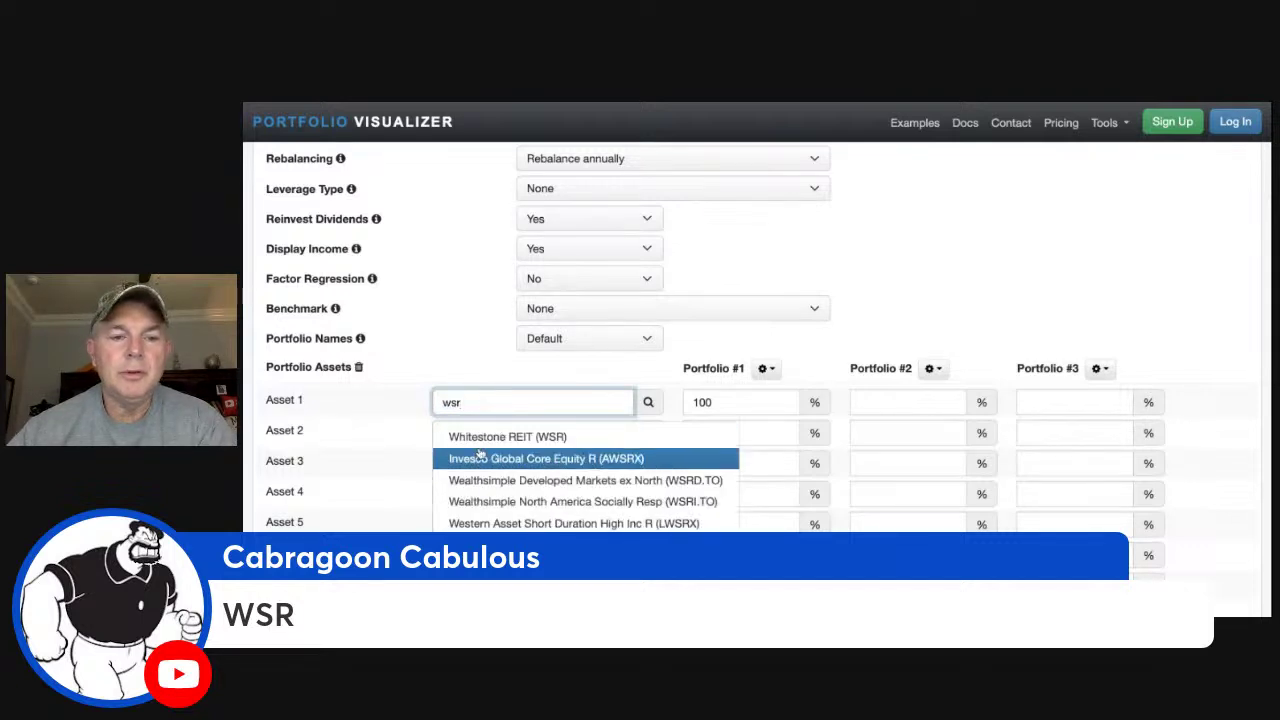
left_click(480, 438)
scroll(960, 287, "down", 2)
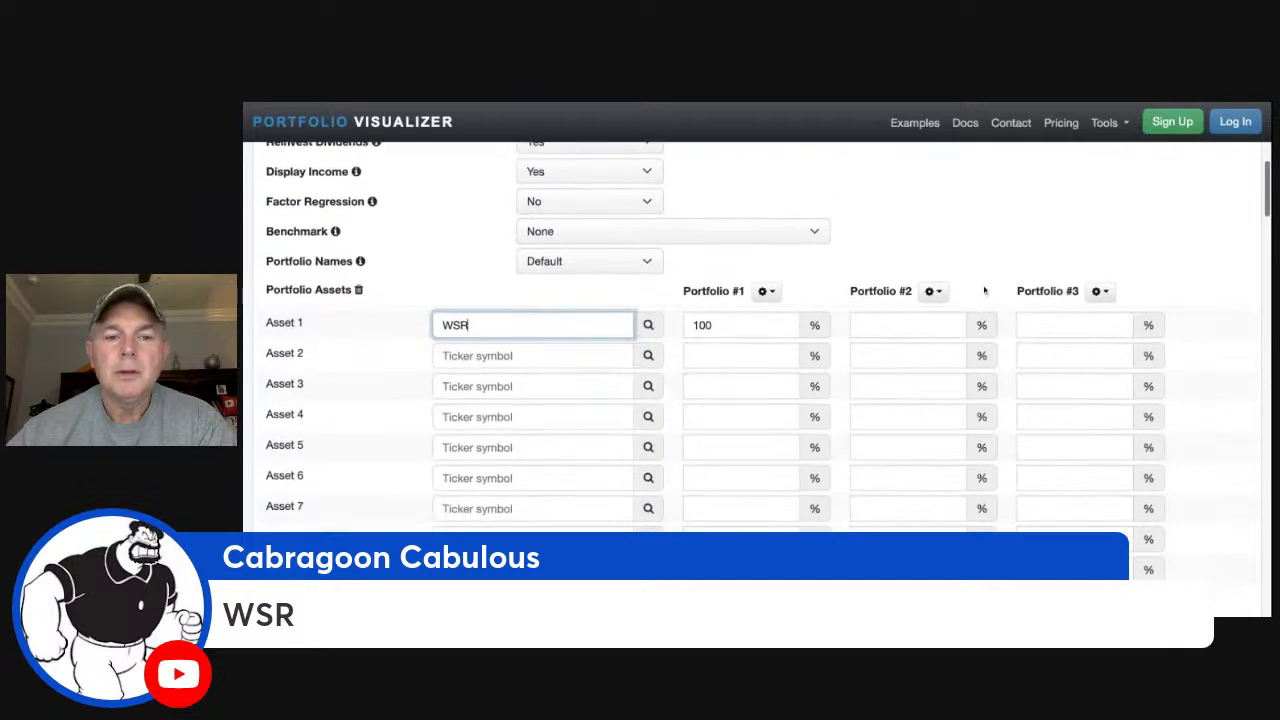
scroll(983, 289, "up", 10)
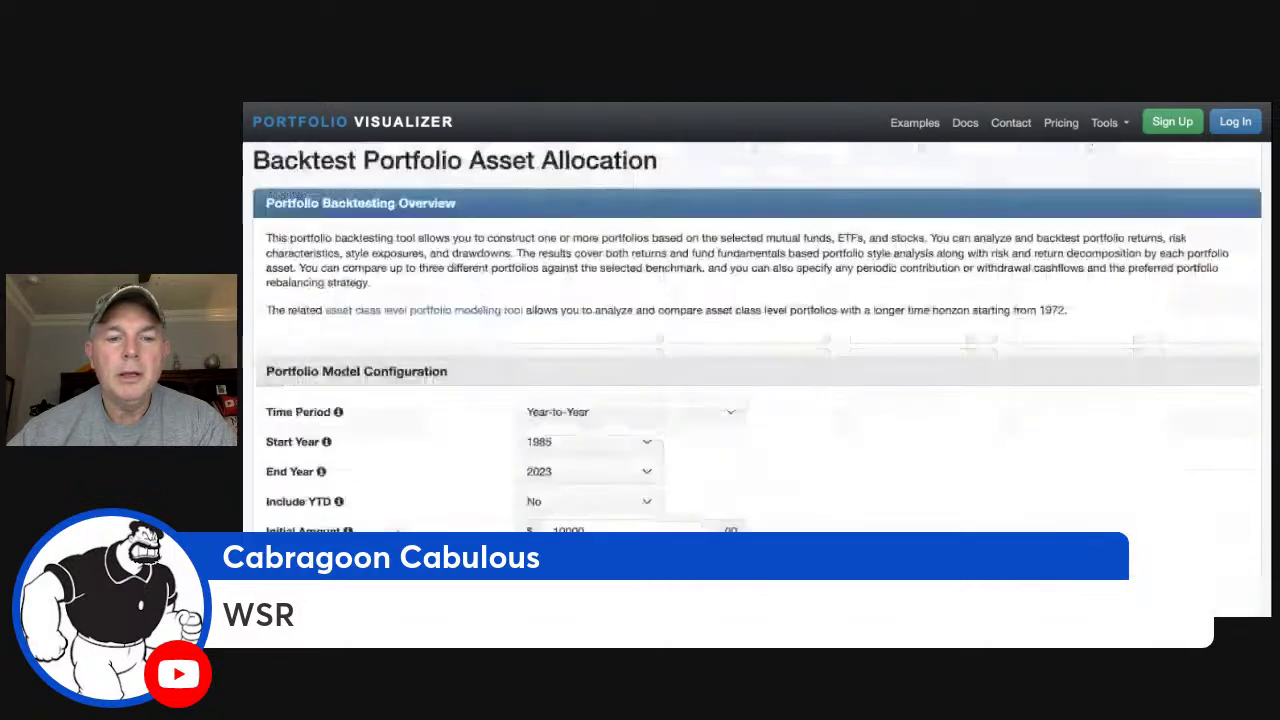
scroll(894, 466, "down", 4)
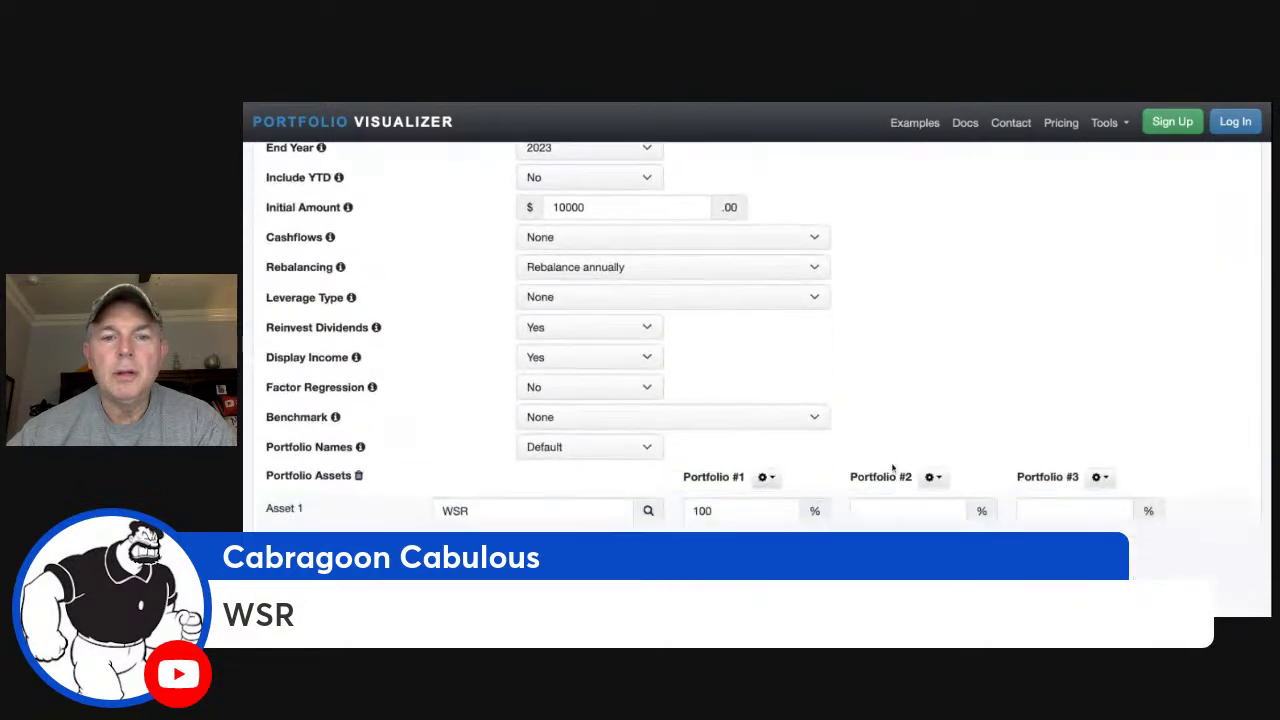
scroll(893, 466, "down", 5)
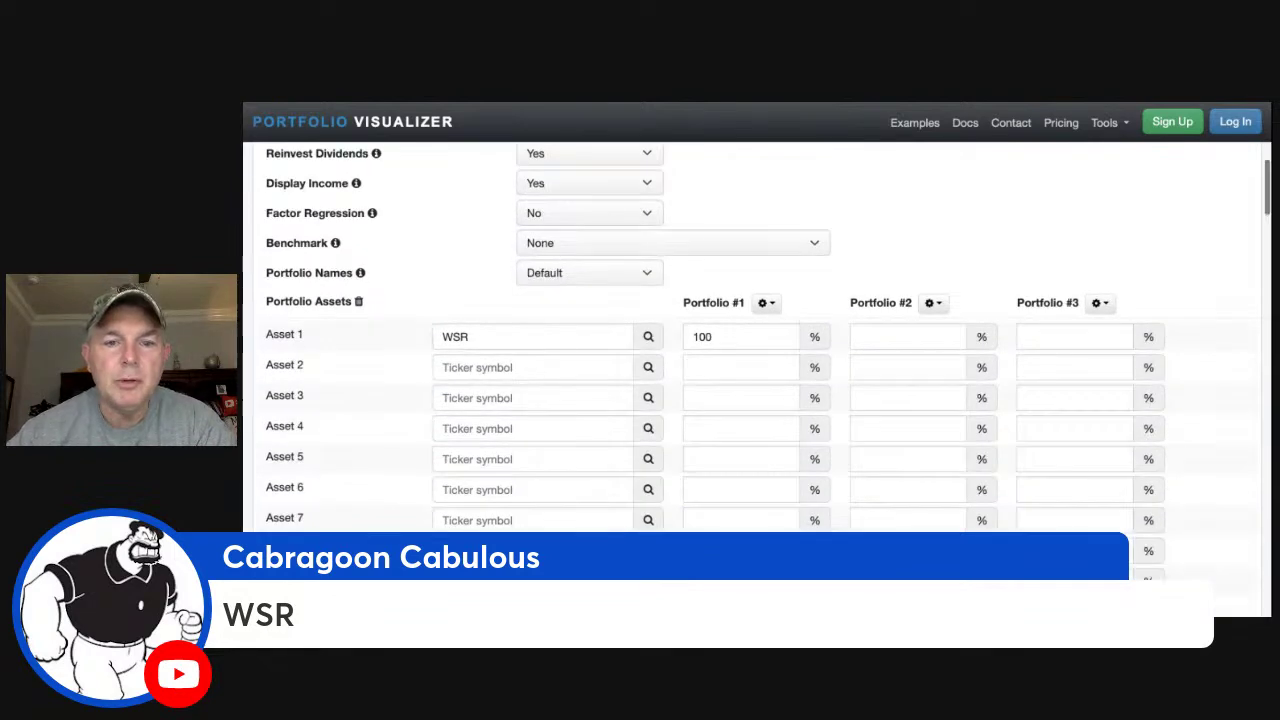
scroll(756, 354, "down", 4)
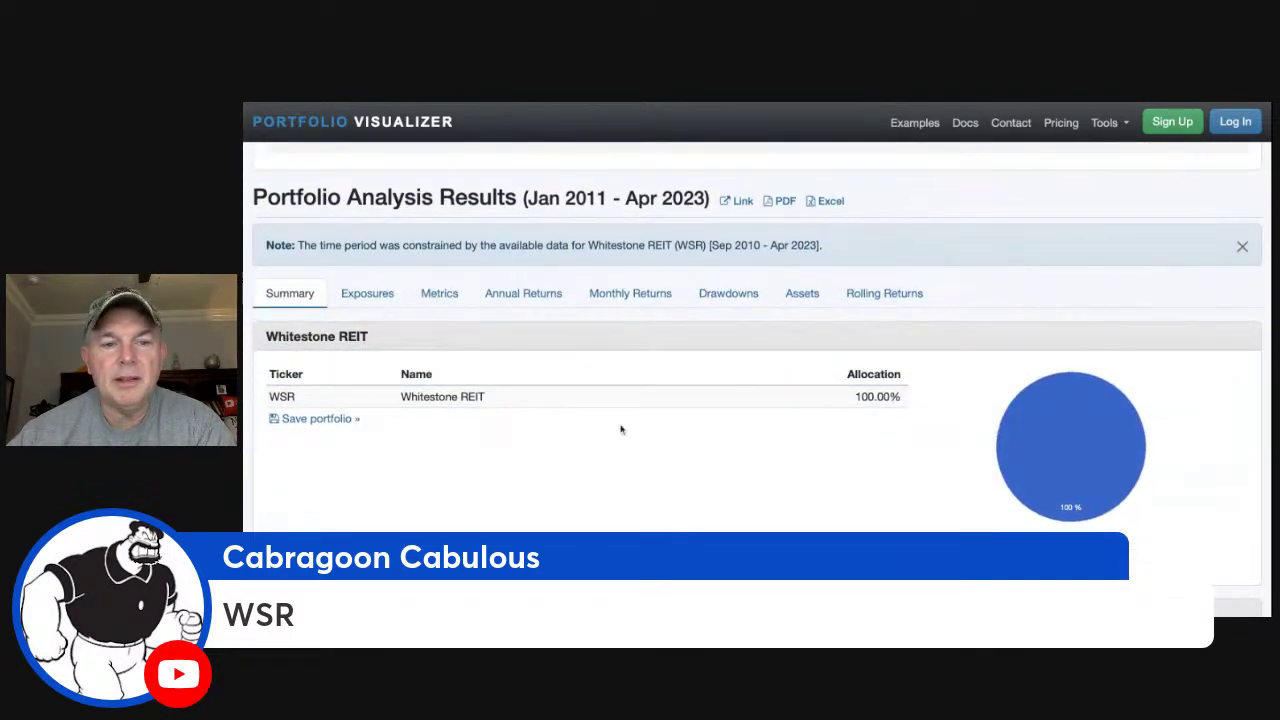
Examine Whitestone REIT's portfolio growth, trailing returns and yearly dividend amounts in the Portfolio Income chart, including 2019.
scroll(620, 429, "down", 3)
scroll(620, 429, "down", 2)
scroll(837, 472, "down", 5)
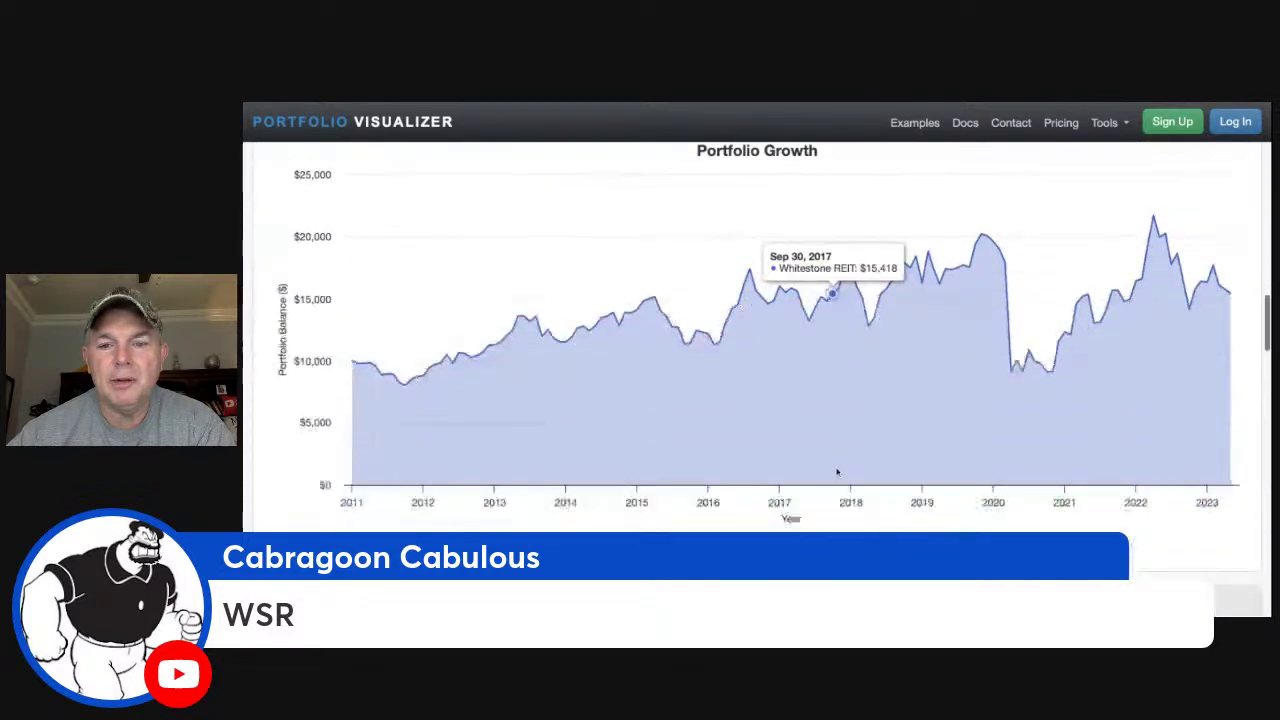
scroll(837, 472, "down", 8)
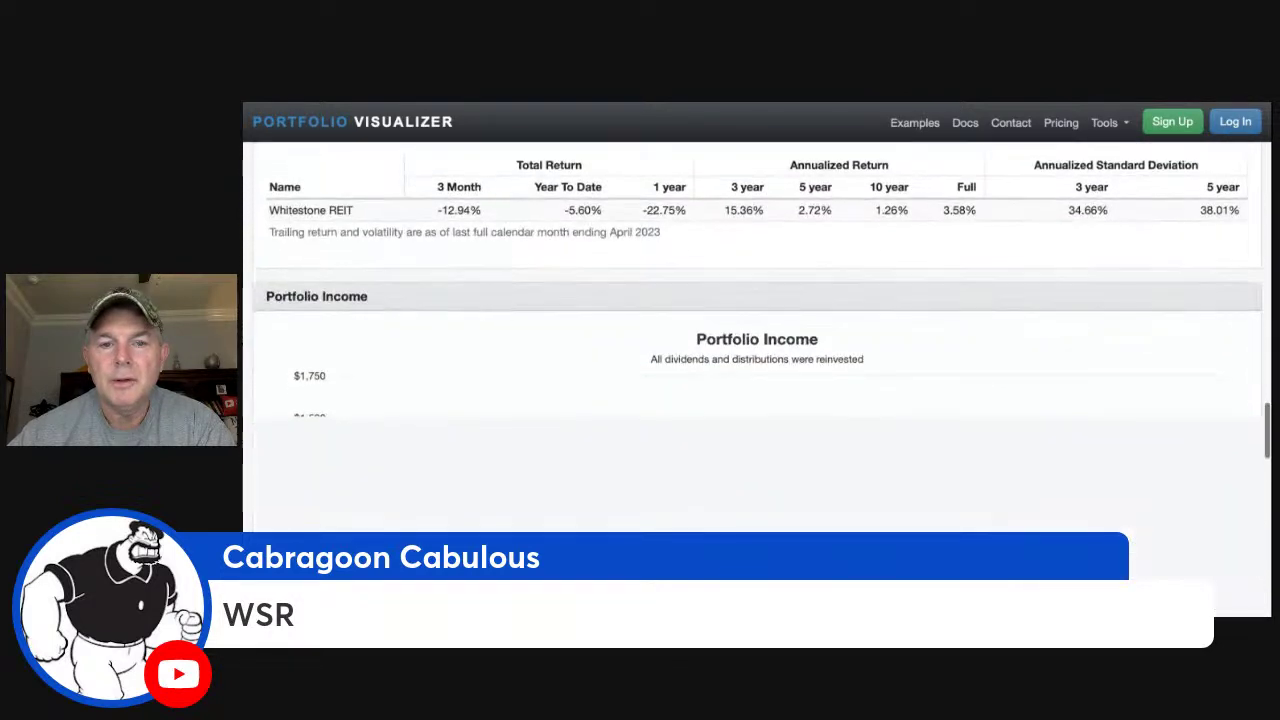
scroll(1001, 431, "down", 2)
scroll(1001, 431, "up", 1)
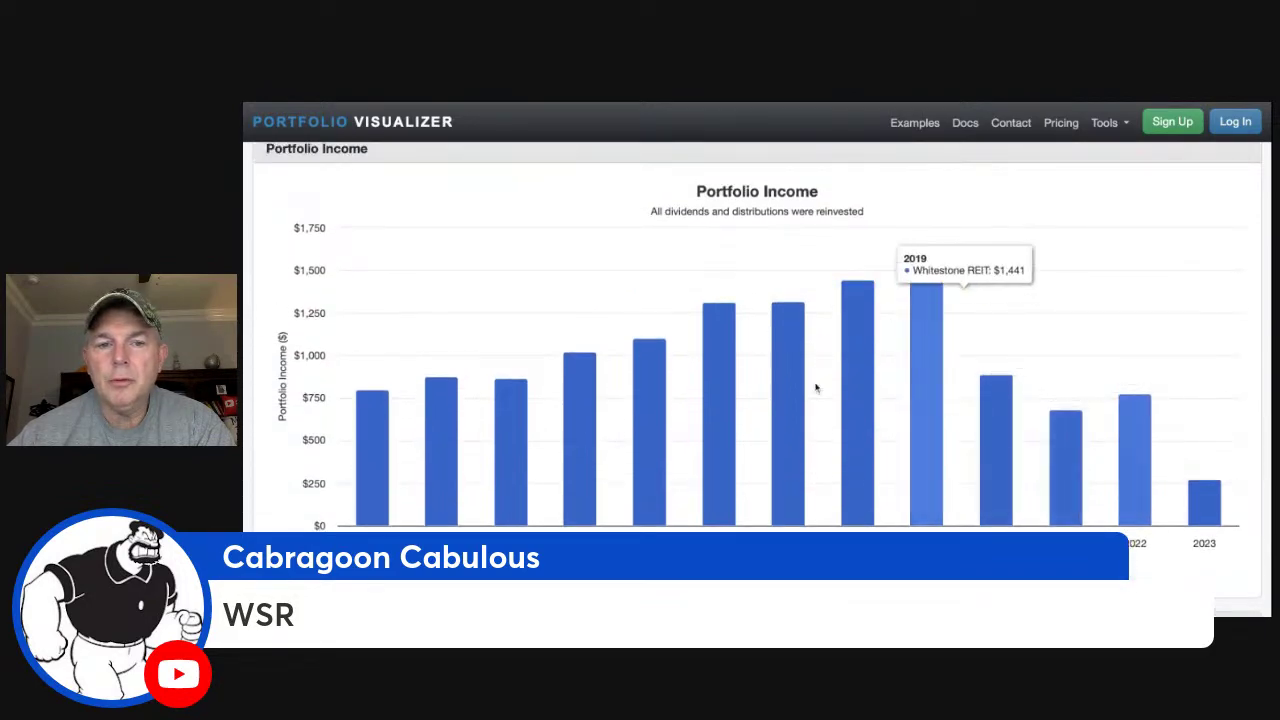
Replace the Asset 1 ticker with Columbia Seligman Premium Tech Growth (STK) and rerun the portfolio analysis.
scroll(800, 386, "up", 15)
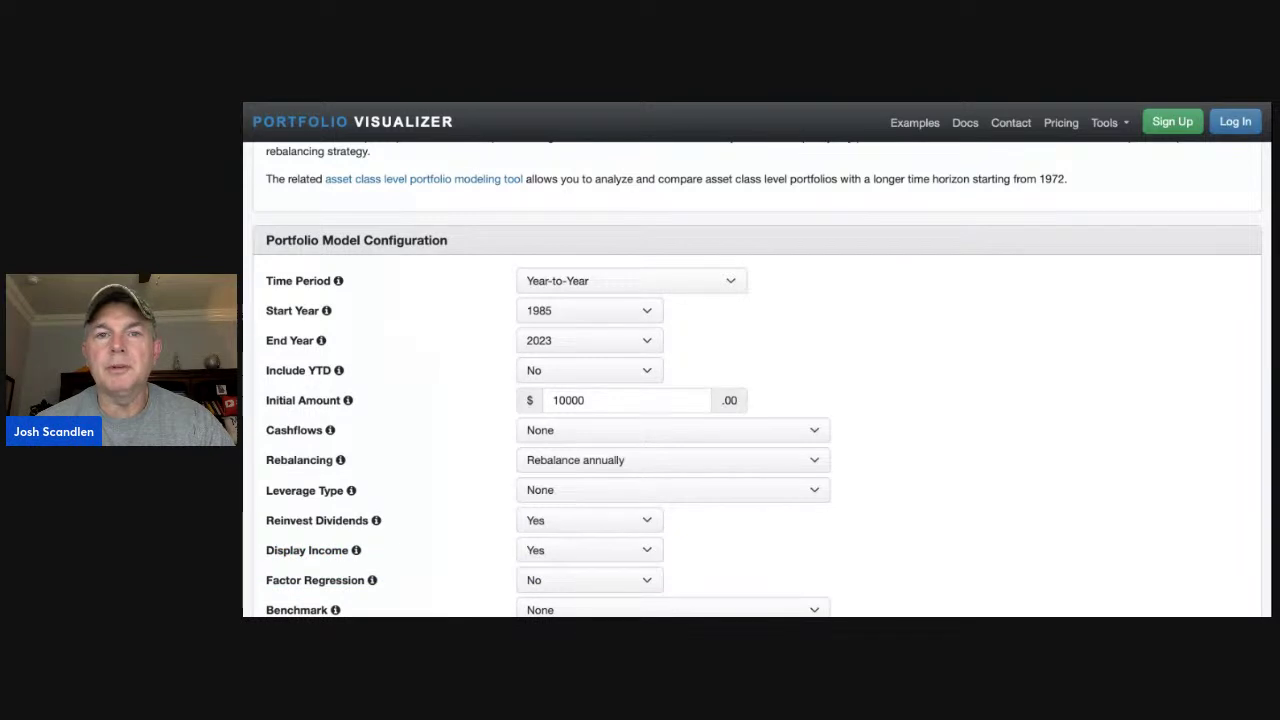
scroll(651, 400, "down", 3)
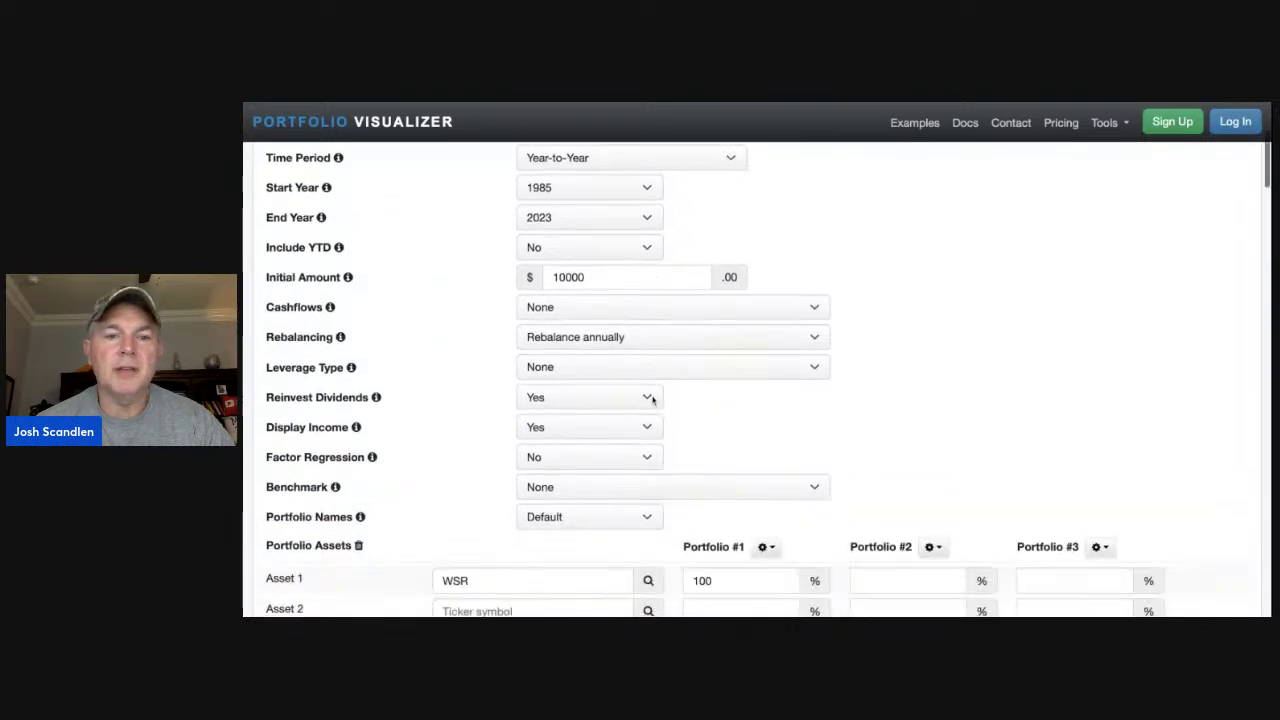
double_click(452, 428)
type("stk")
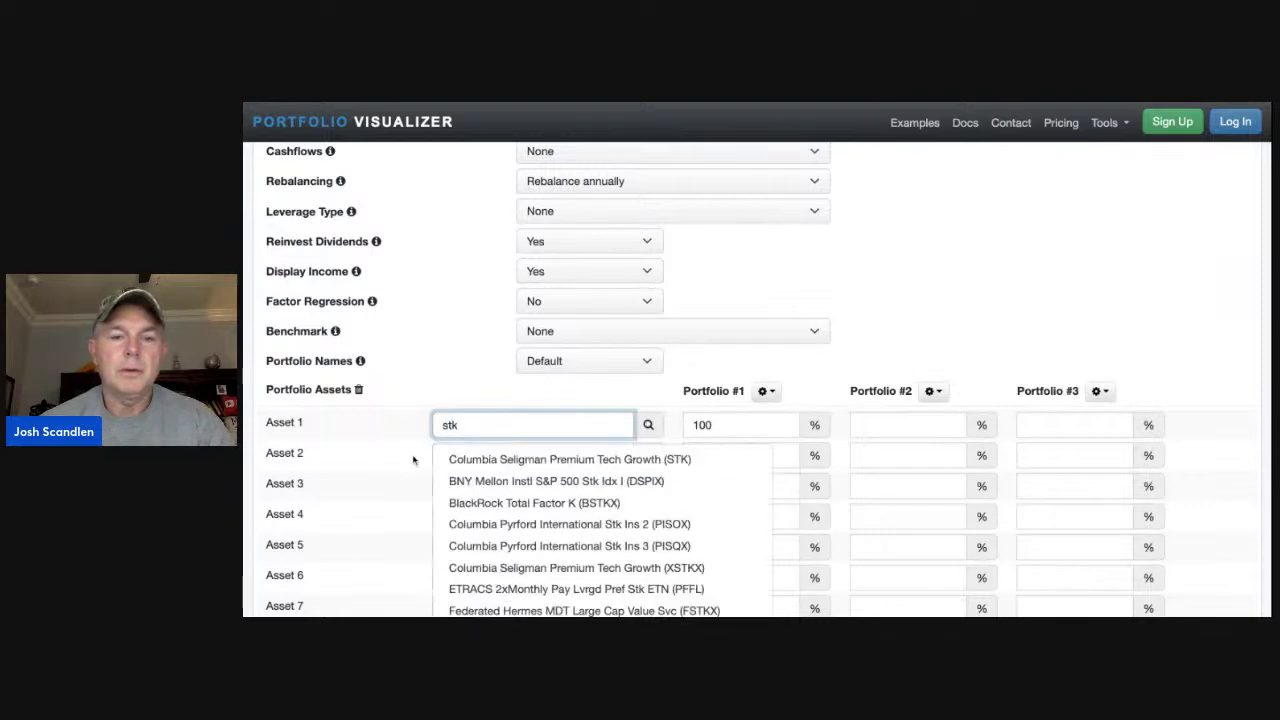
left_click(456, 462)
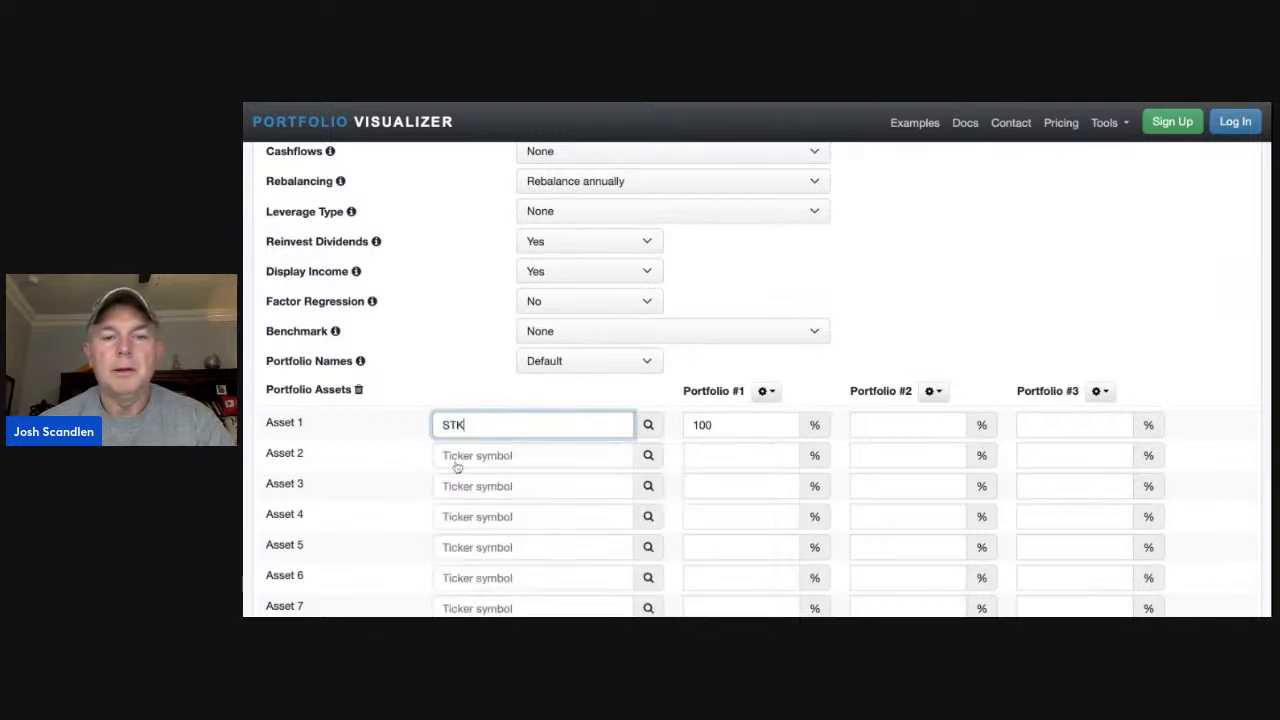
scroll(880, 400, "down", 4)
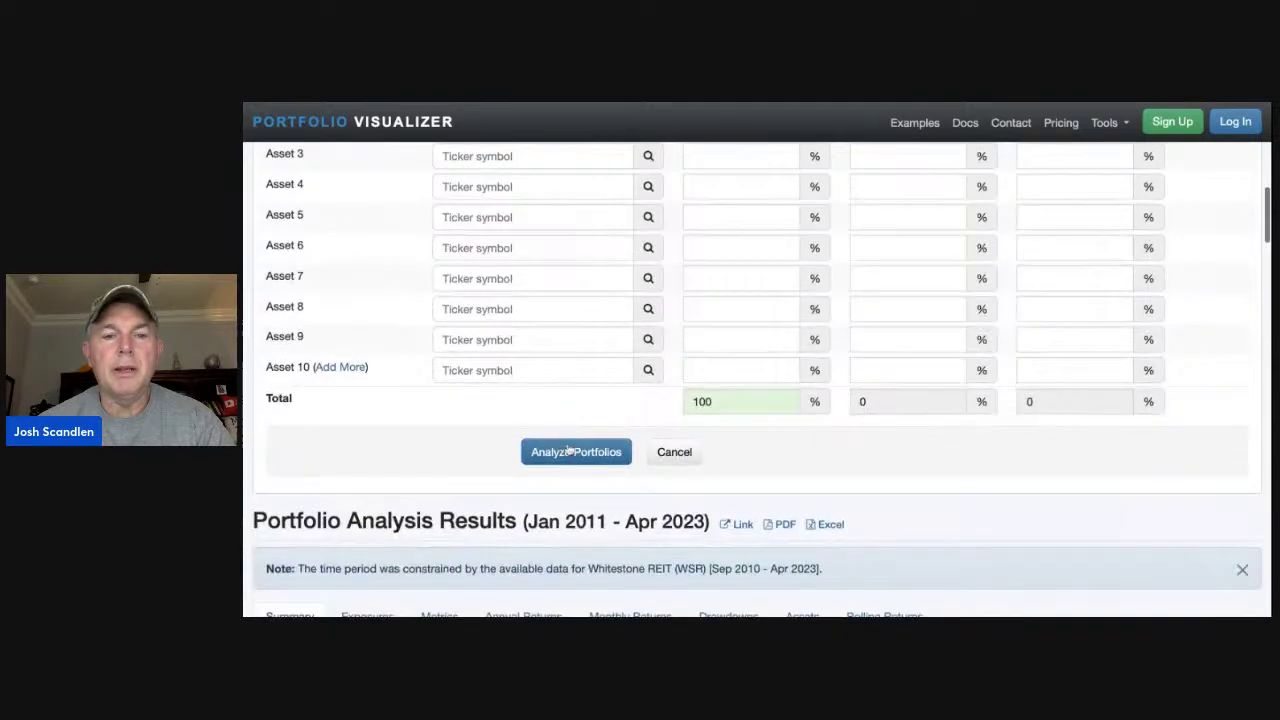
key("Return")
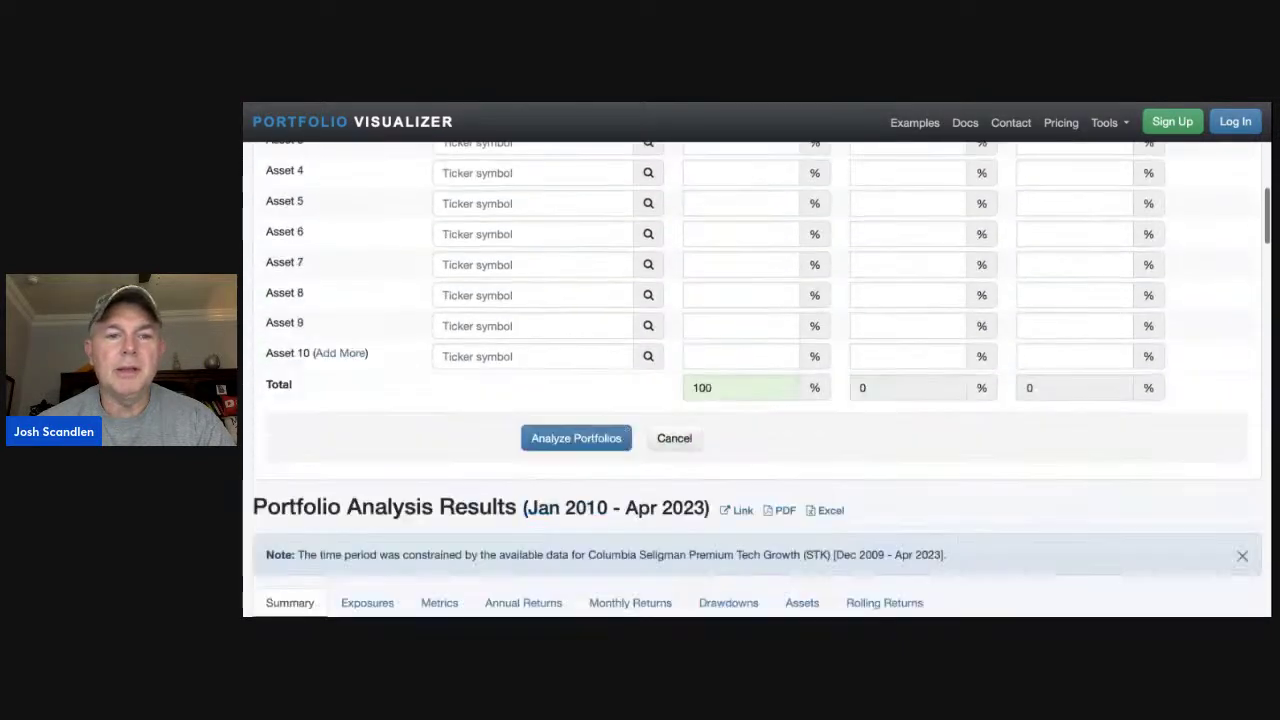
Search for "kauf" in place of STK and set Asset 1 to Federated Hermes Kaufmann A (KAUAX).
scroll(745, 323, "up", 6)
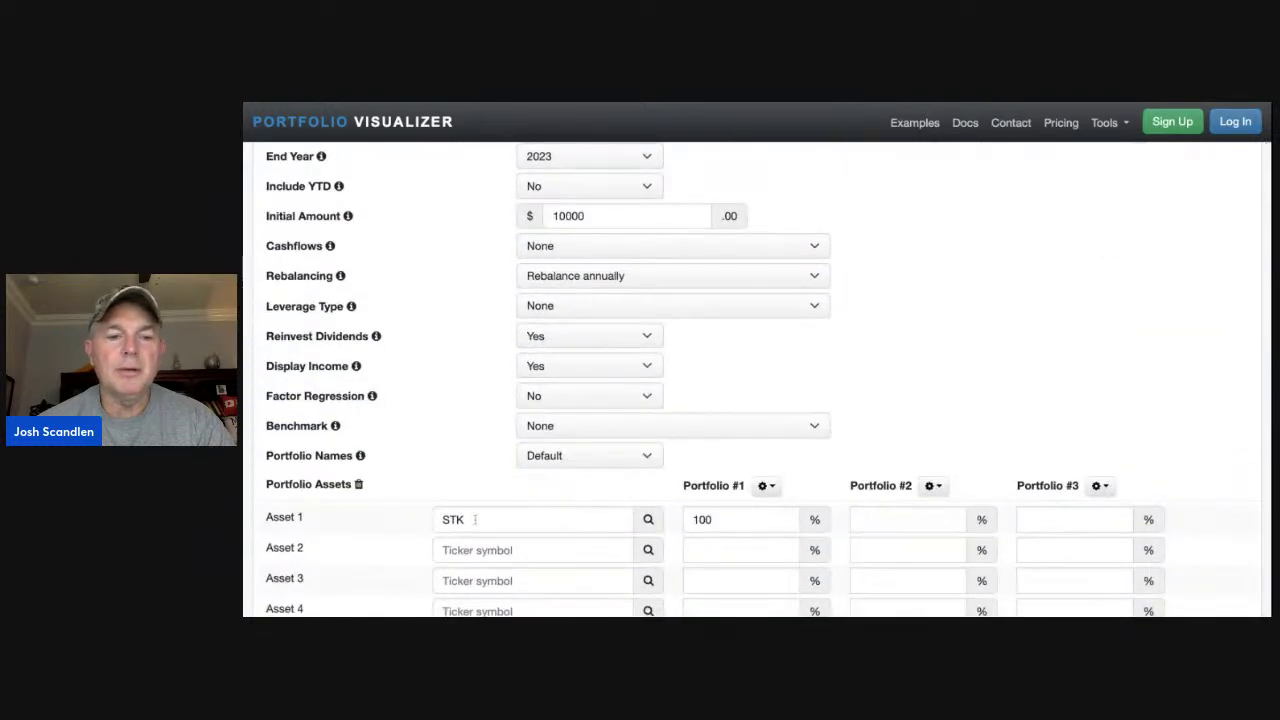
left_click(474, 519)
scroll(428, 424, "down", 1)
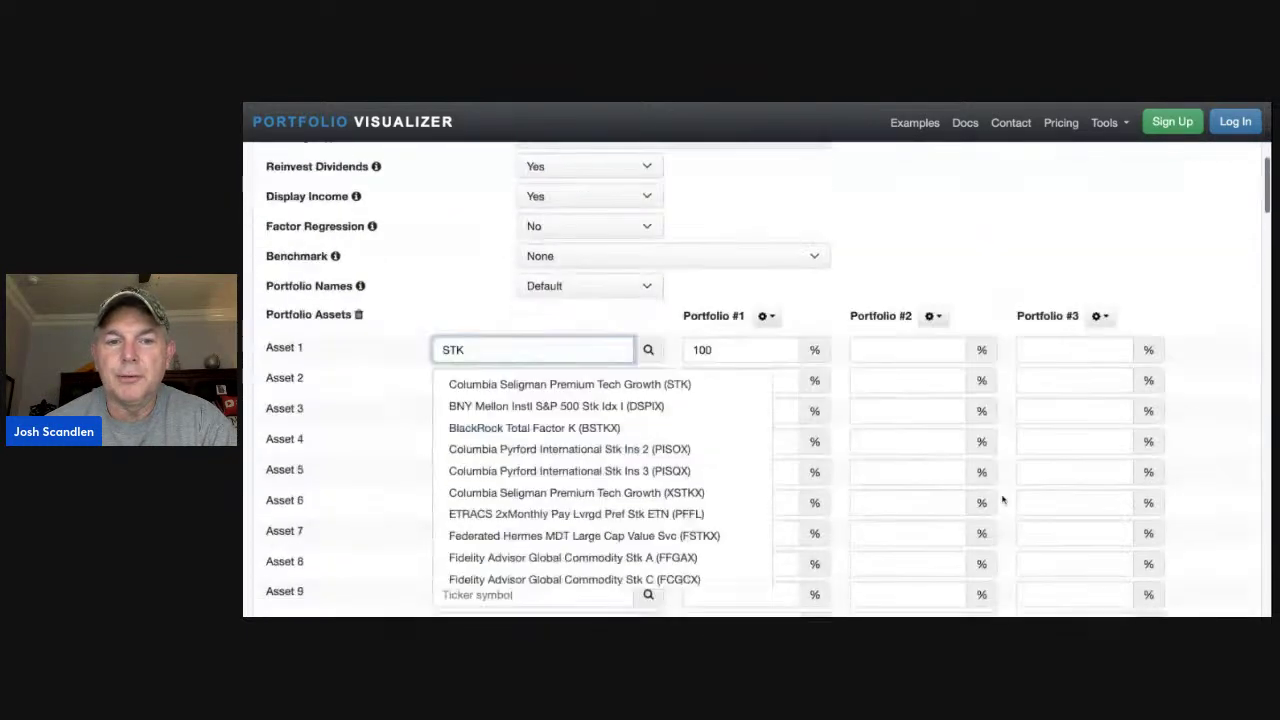
scroll(1018, 330, "up", 10)
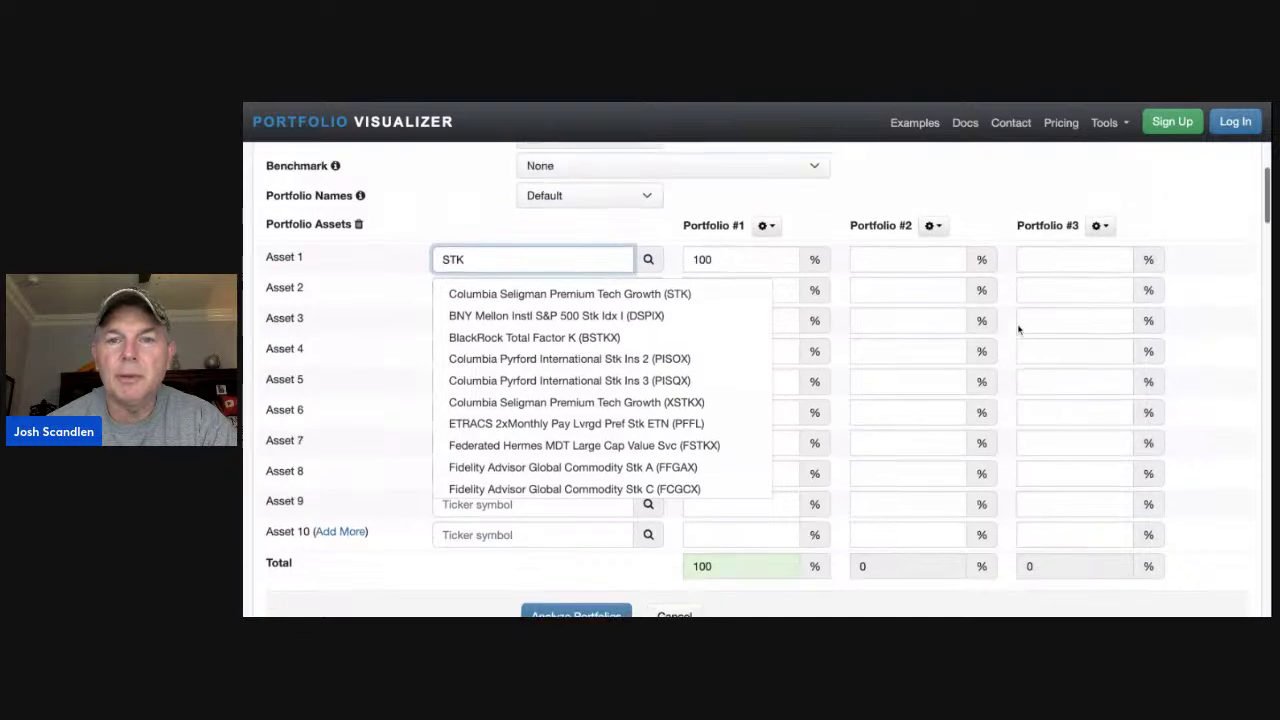
scroll(1018, 330, "down", 5)
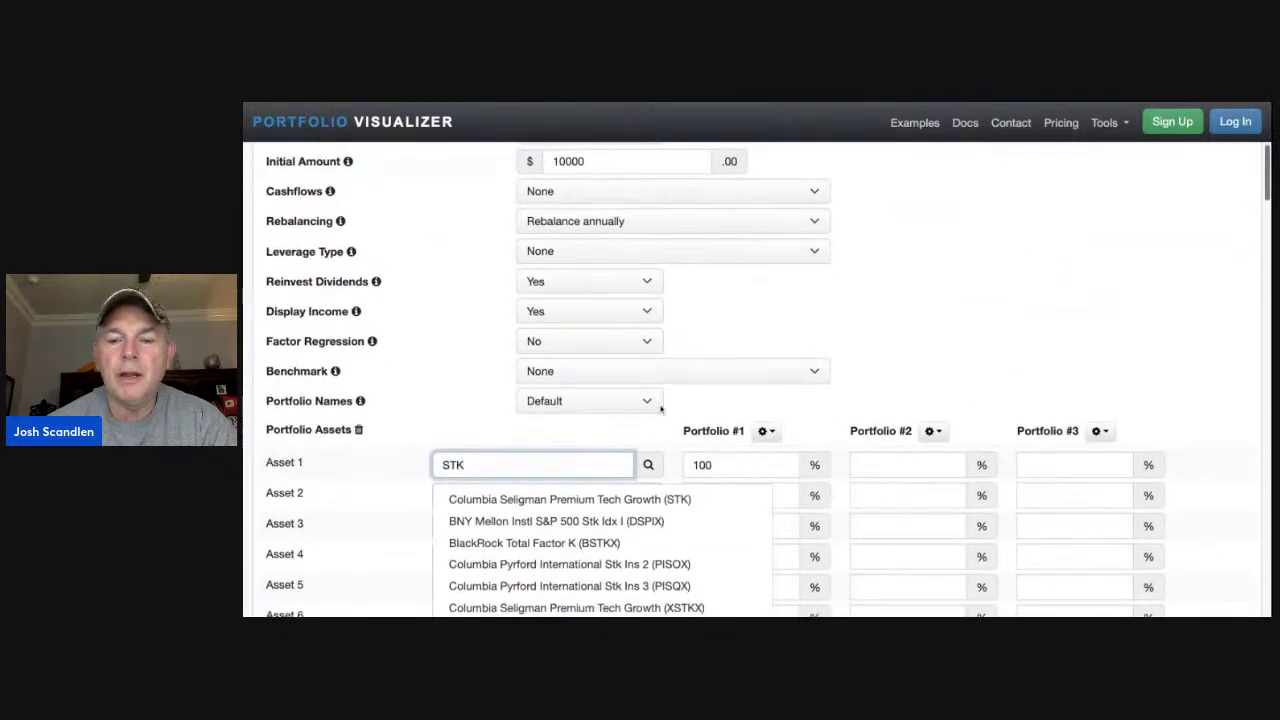
key("BackSpace")
key("BackSpace")
key("BackSpace")
type("kau")
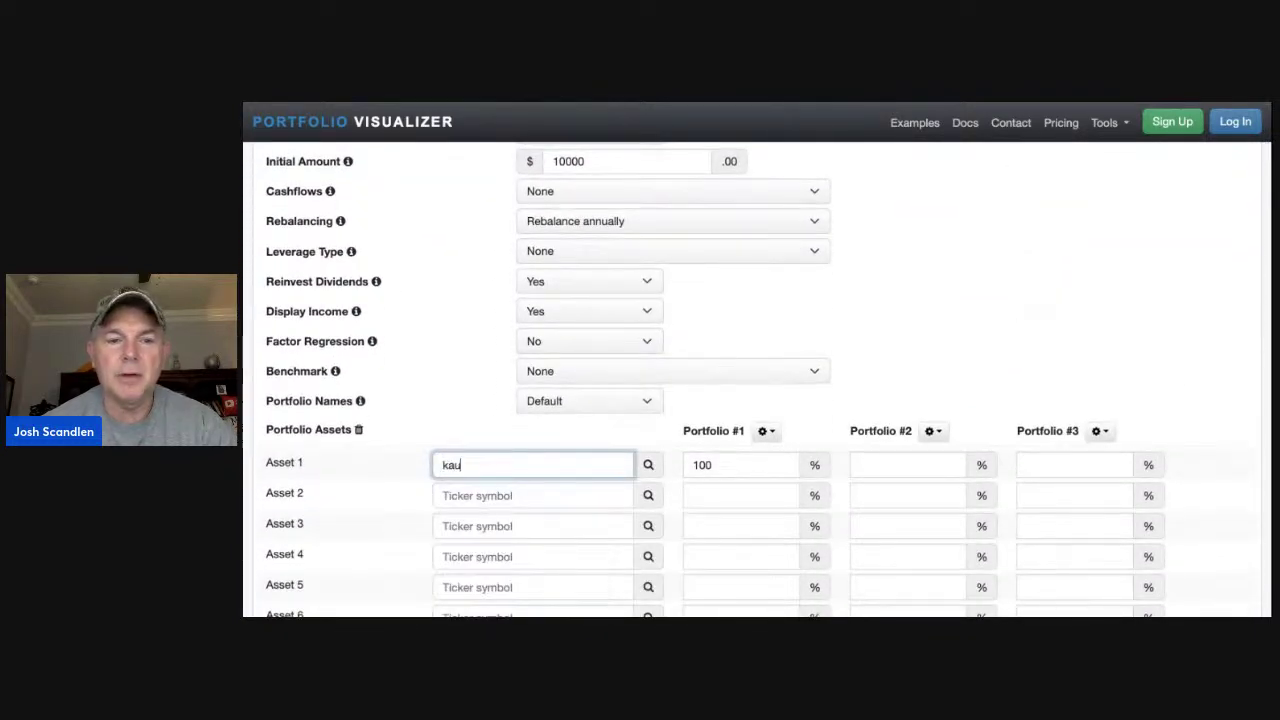
type("f")
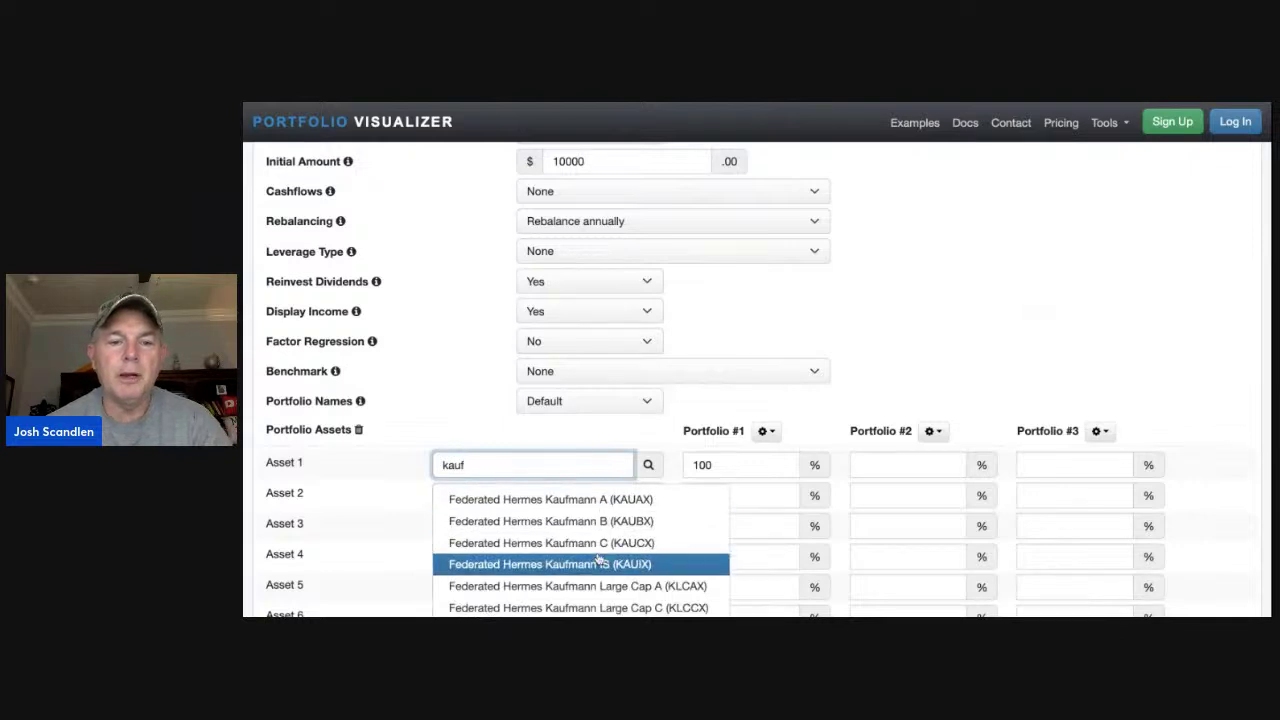
left_click(551, 499)
scroll(871, 363, "down", 1)
scroll(871, 363, "down", 3)
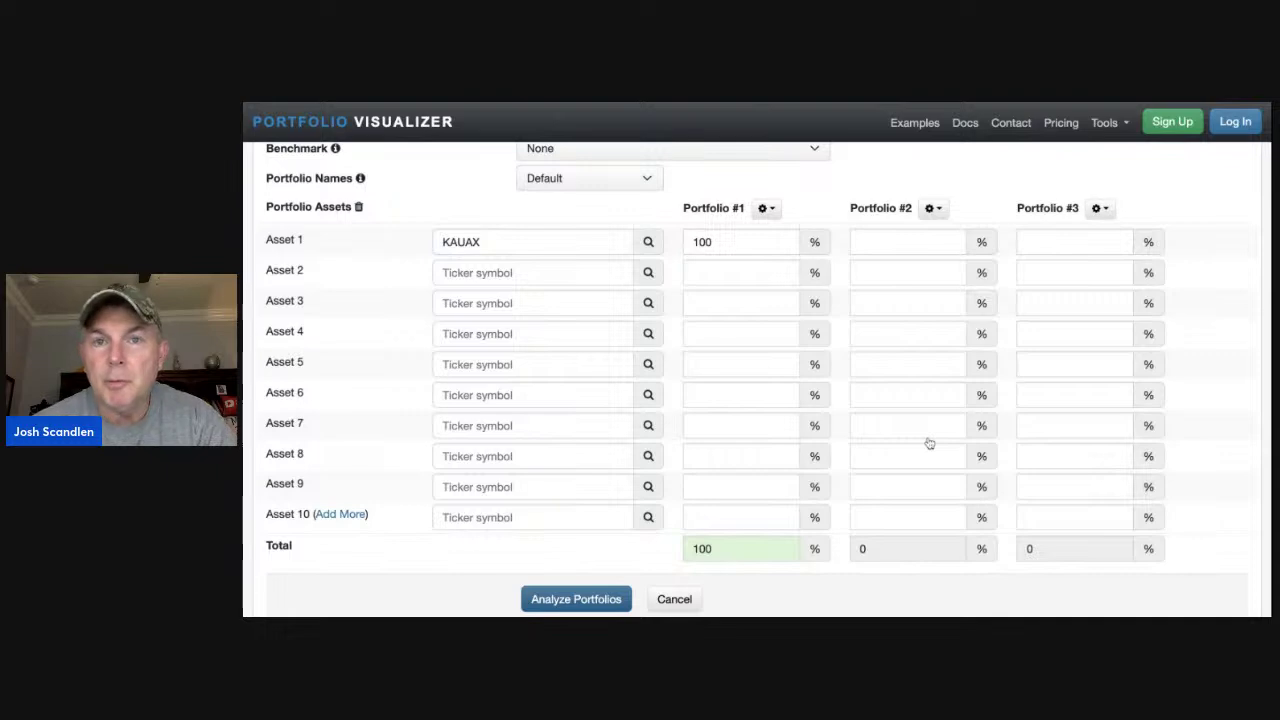
Run the portfolio analysis for KAUAX and check the date range covered by the results.
key("Return")
scroll(757, 380, "down", 1)
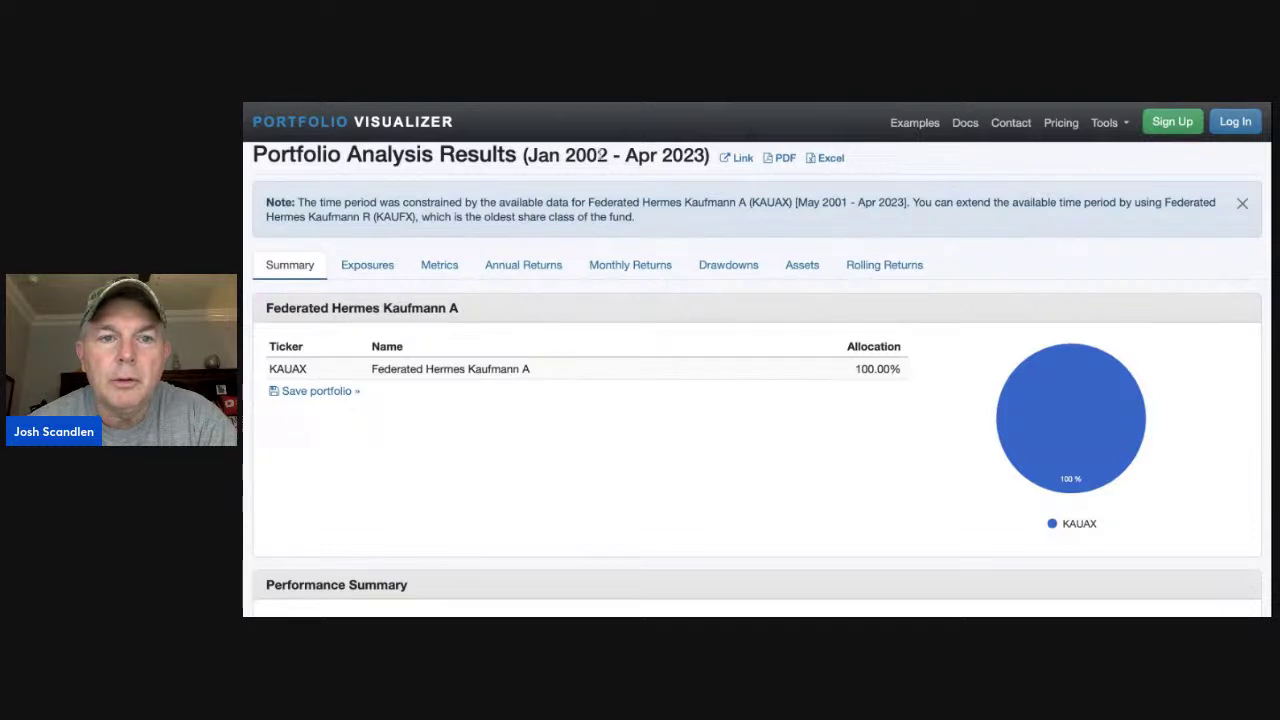
left_click_drag(602, 155, 565, 155)
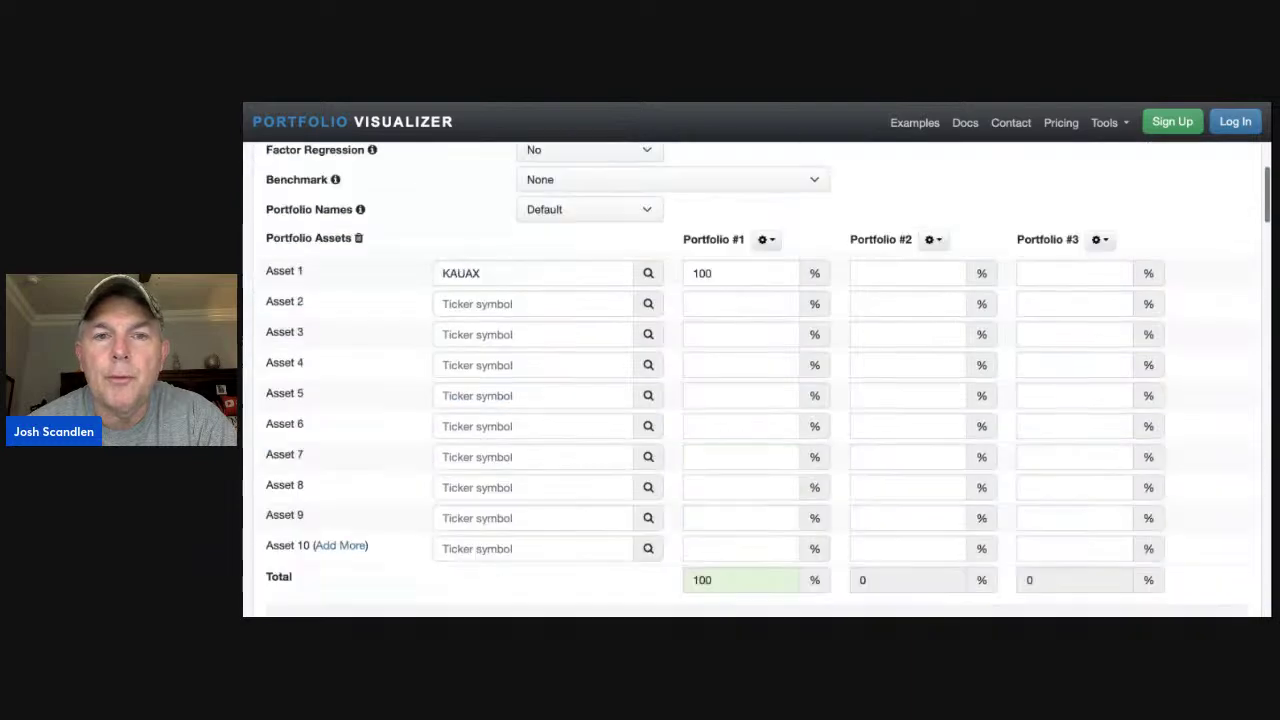
Compare the configured start and end years with the results' date range and the note on available KAUAX data.
scroll(885, 269, "up", 10)
scroll(885, 269, "down", 3)
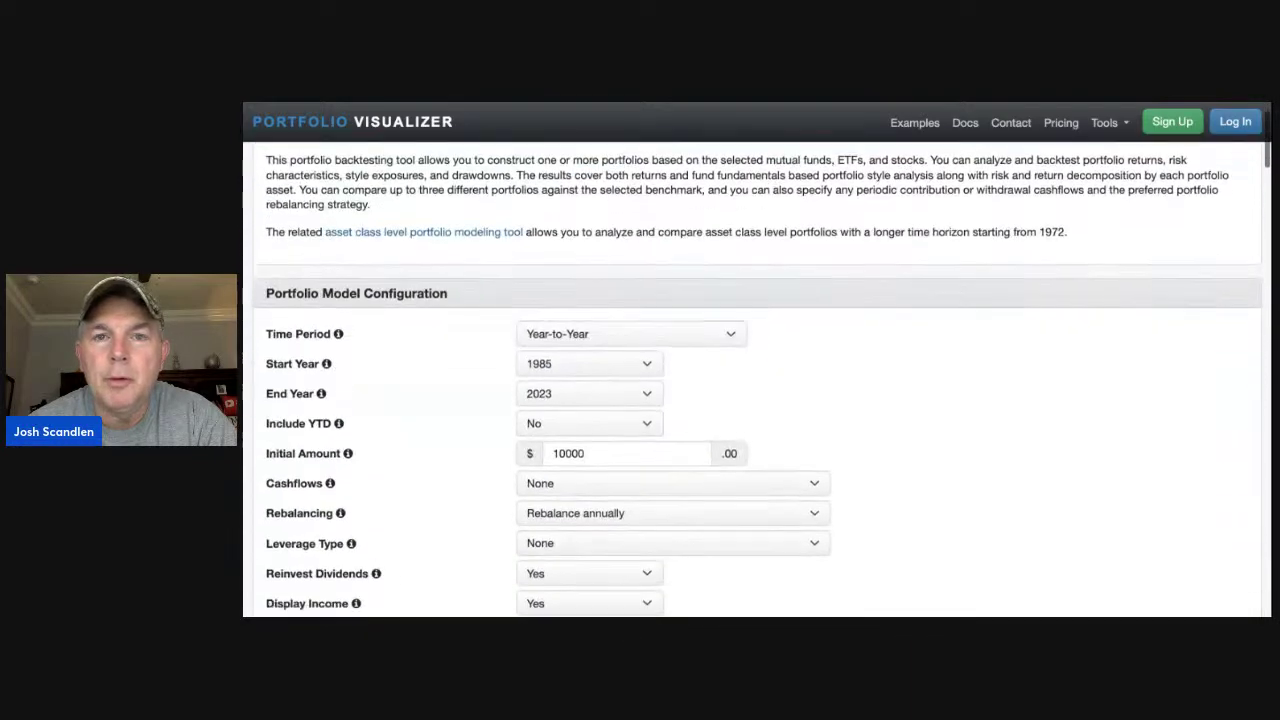
scroll(885, 269, "down", 15)
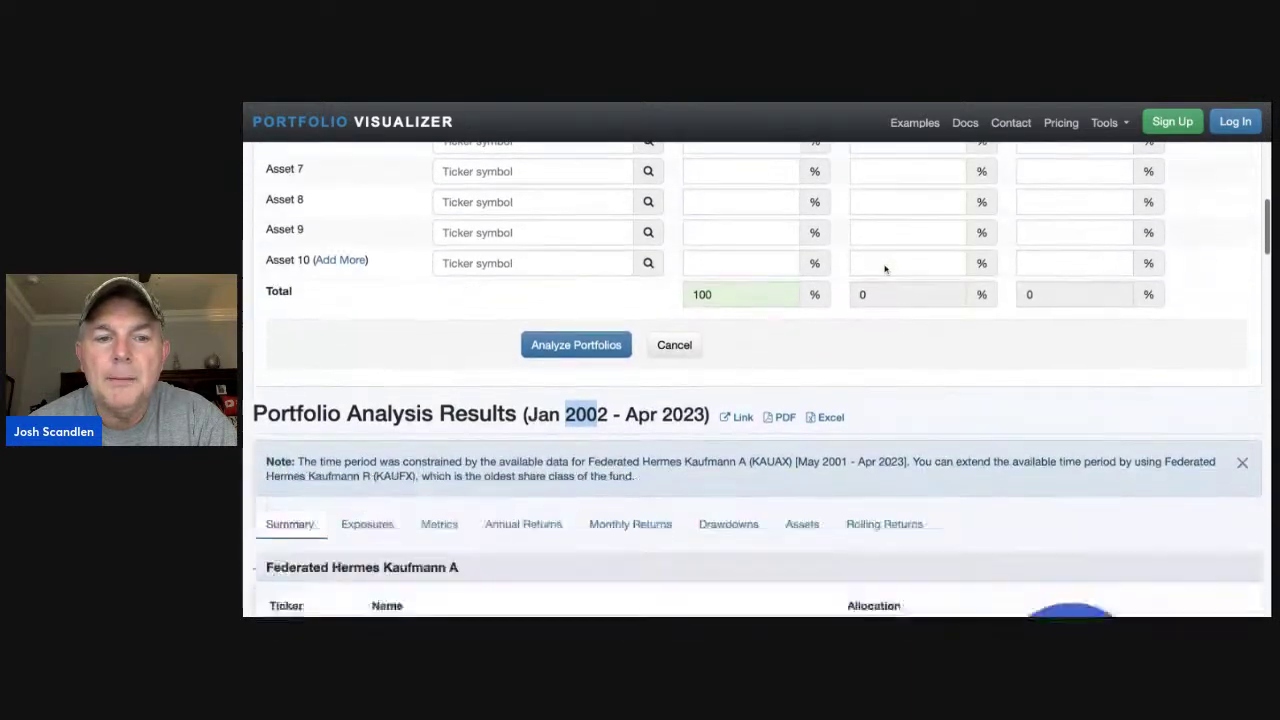
scroll(809, 271, "down", 2)
scroll(634, 263, "up", 6)
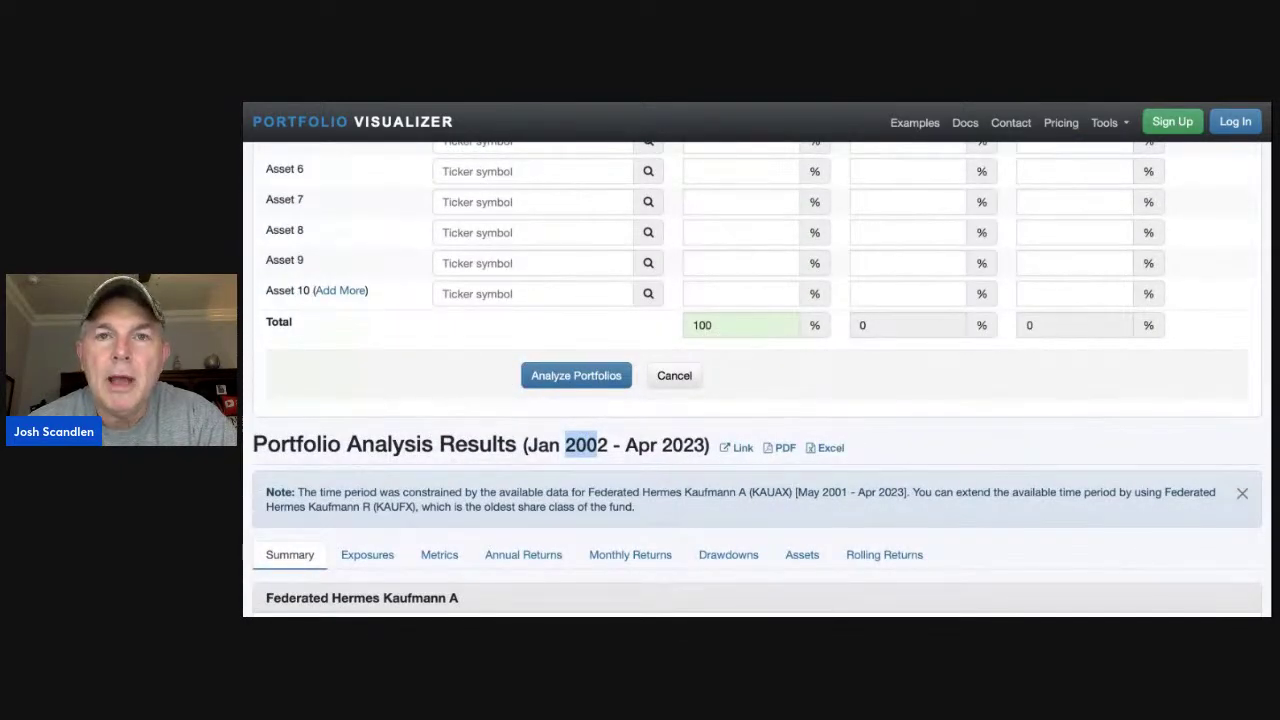
scroll(756, 380, "down", 1)
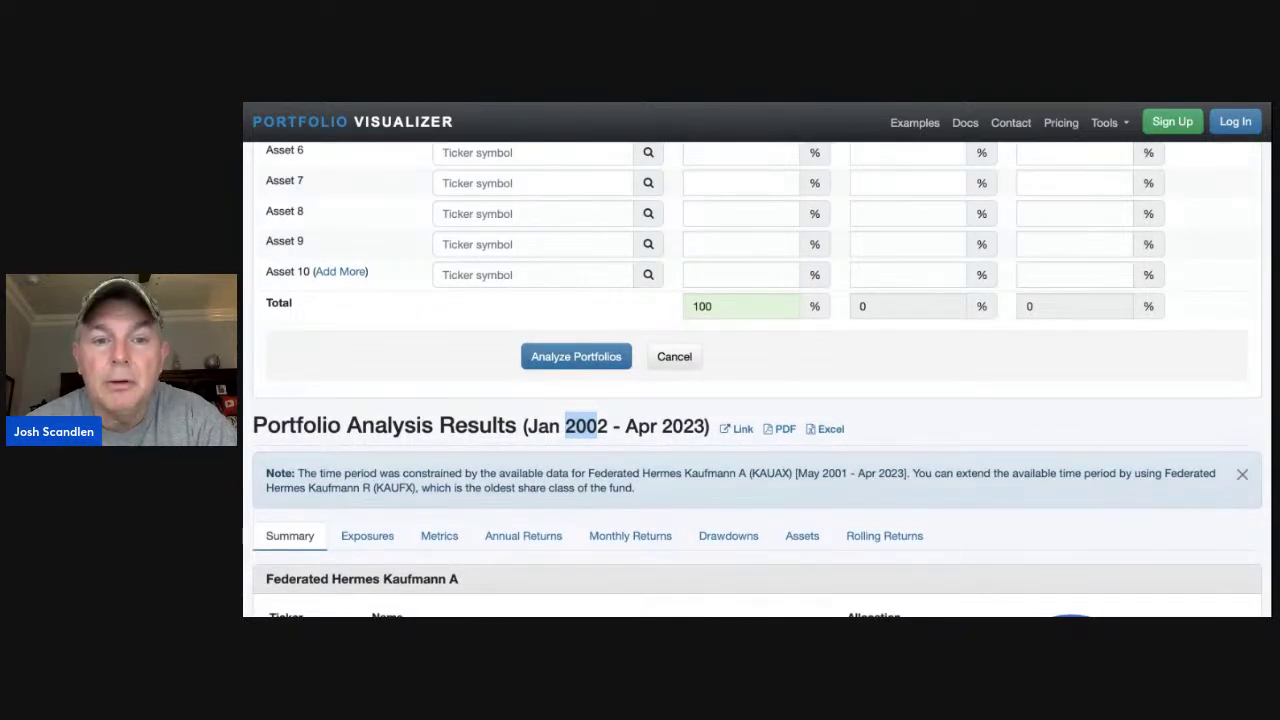
scroll(684, 238, "down", 5)
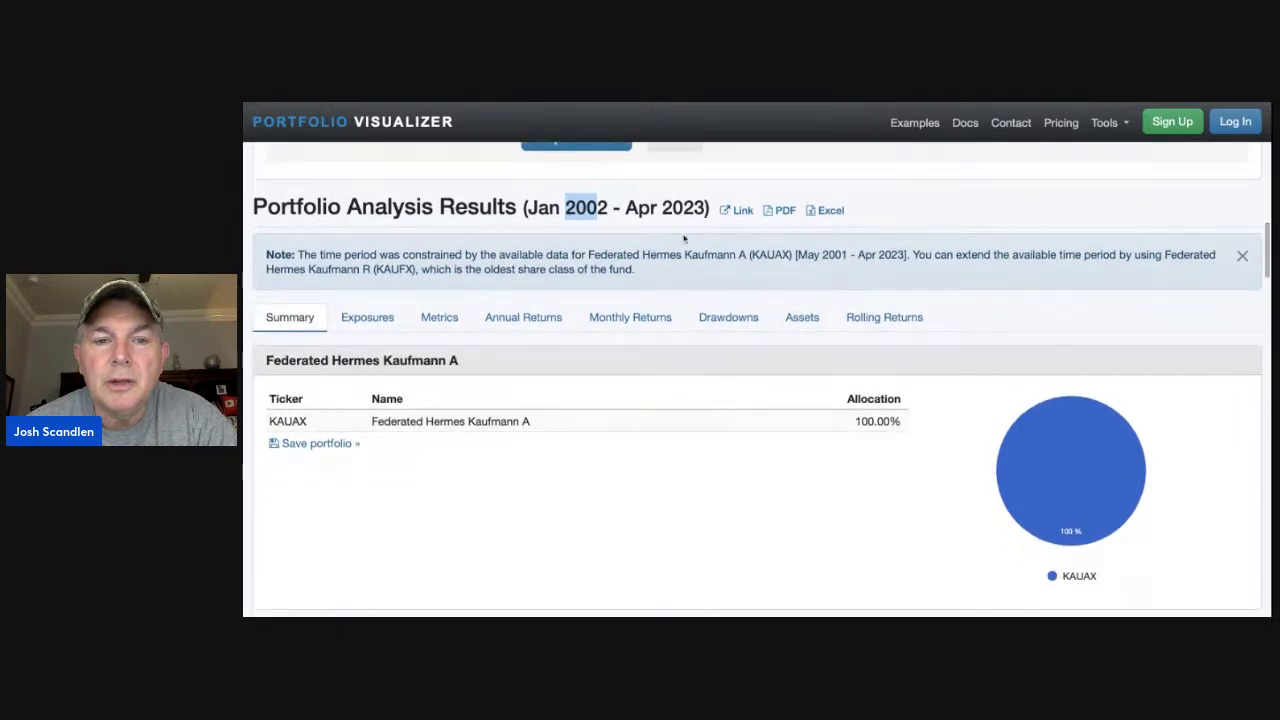
double_click(710, 254)
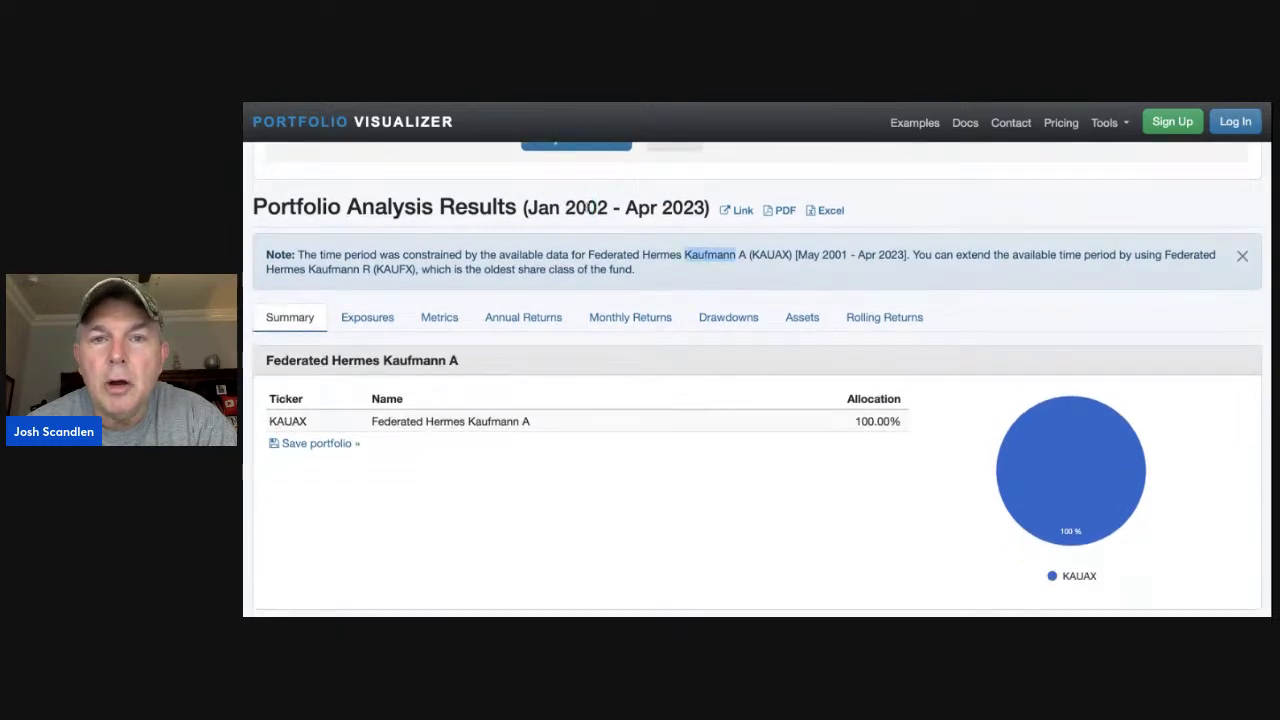
double_click(586, 207)
Examine the Federated Hermes Kaufmann A performance summary, Portfolio Growth chart and Annual Returns chart.
scroll(769, 393, "down", 10)
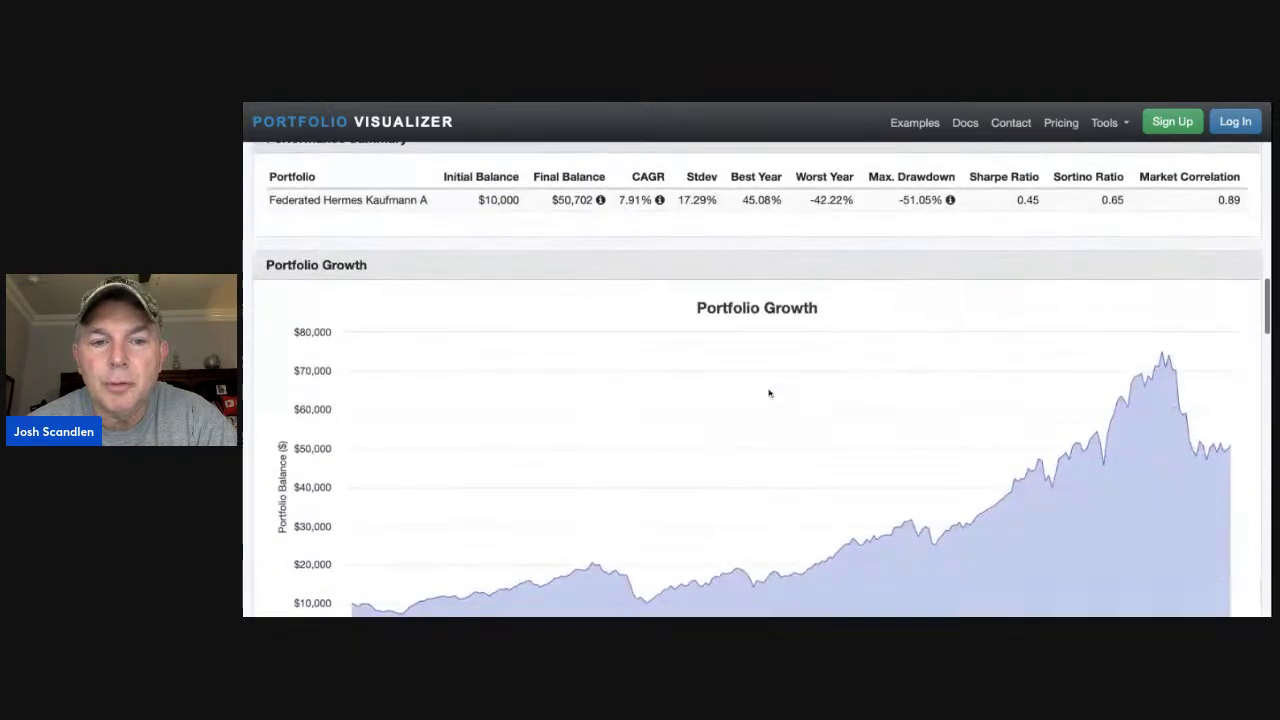
scroll(757, 380, "down", 3)
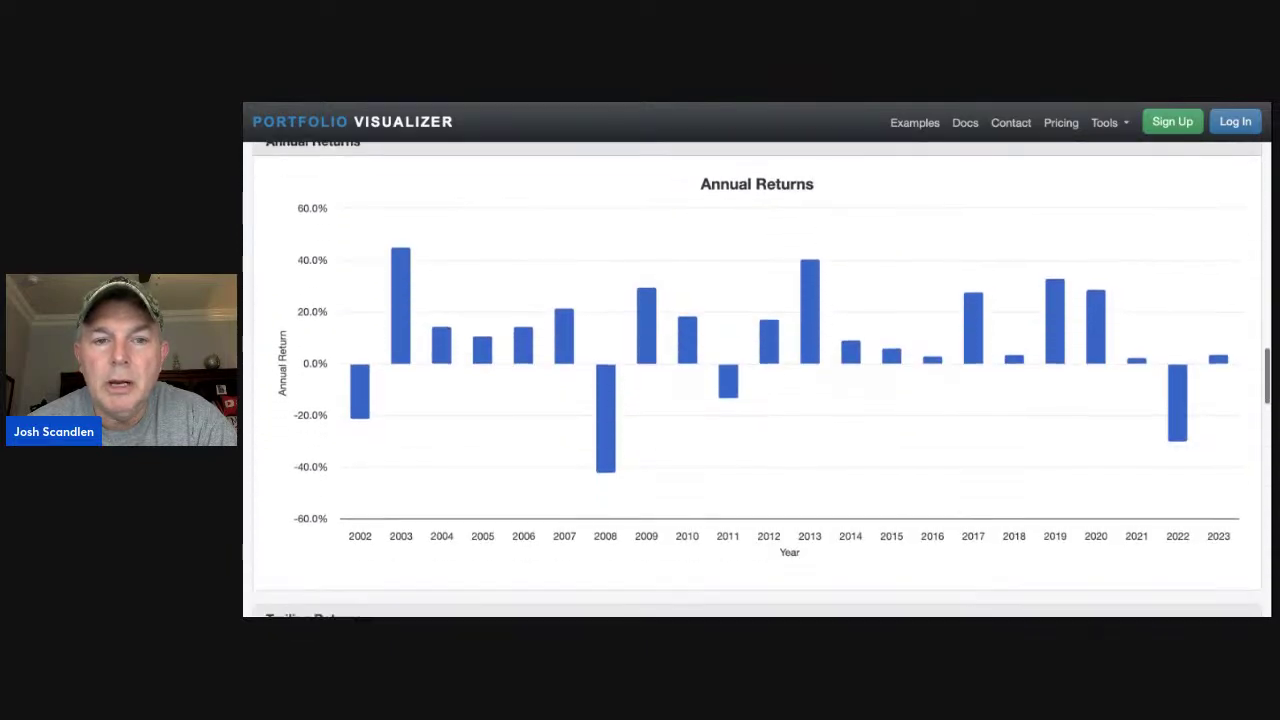
scroll(757, 380, "up", 3)
scroll(657, 307, "up", 4)
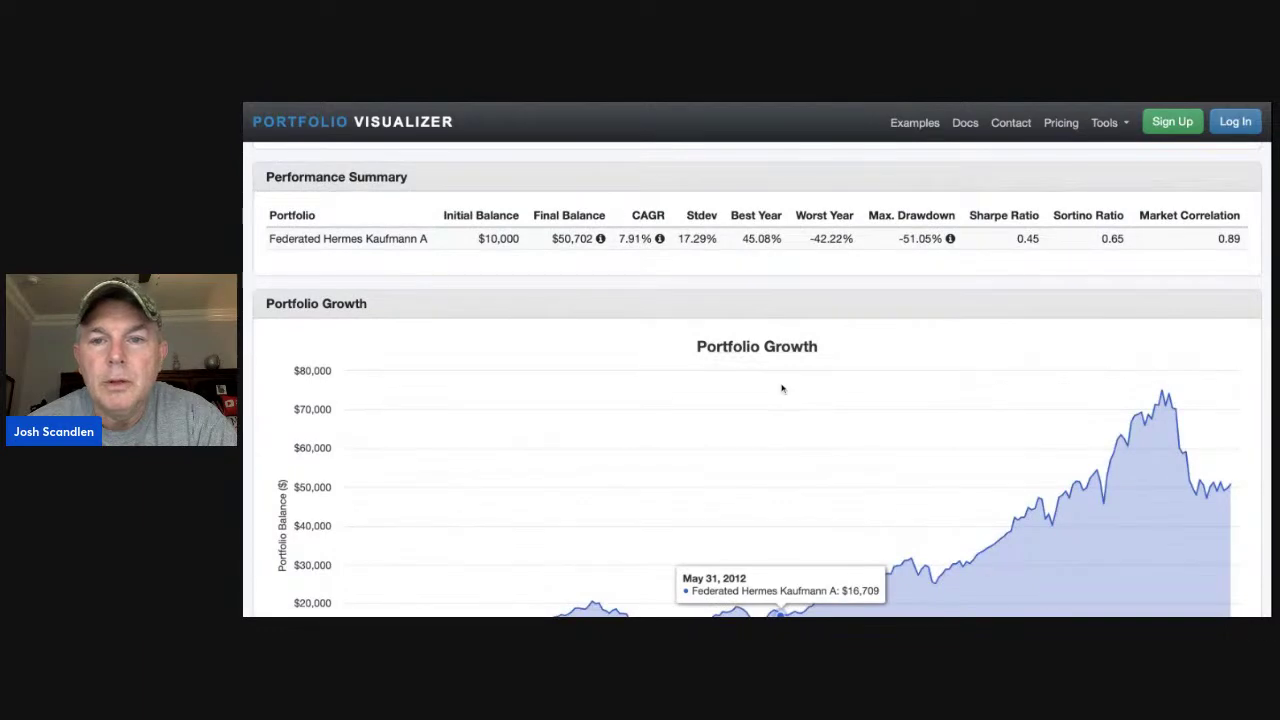
scroll(782, 388, "down", 4)
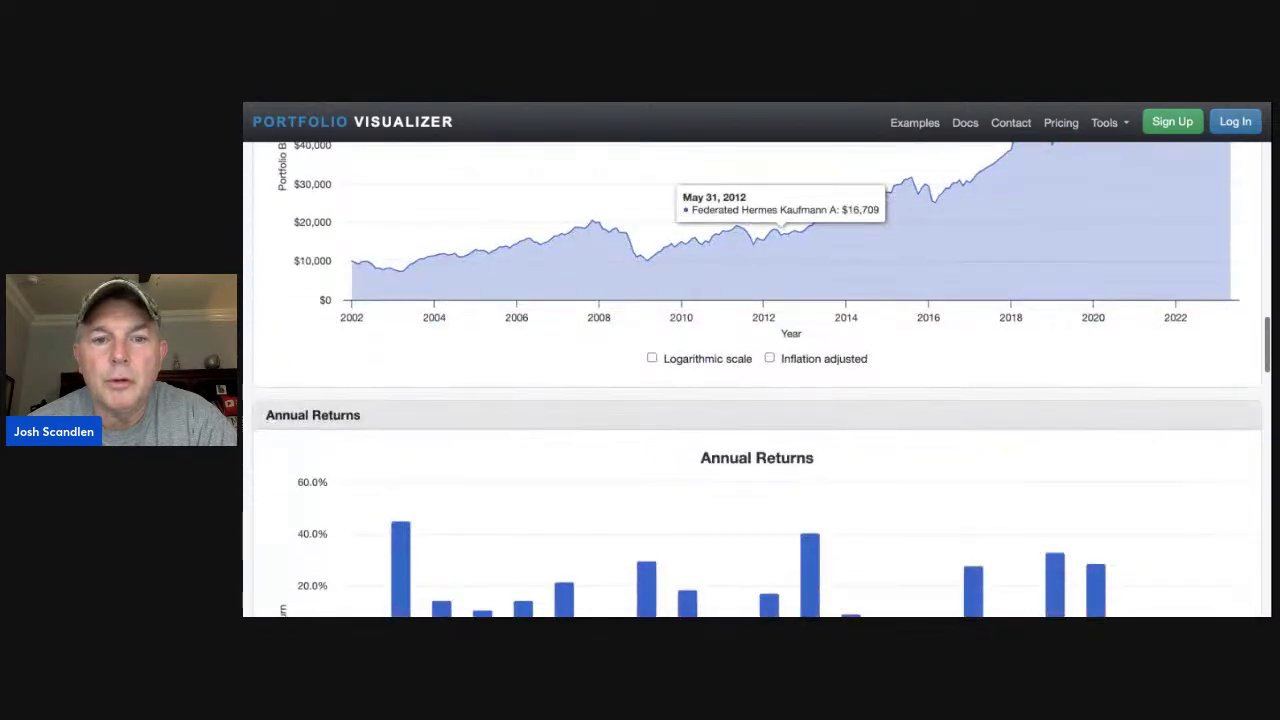
scroll(782, 388, "up", 4)
scroll(580, 354, "up", 6)
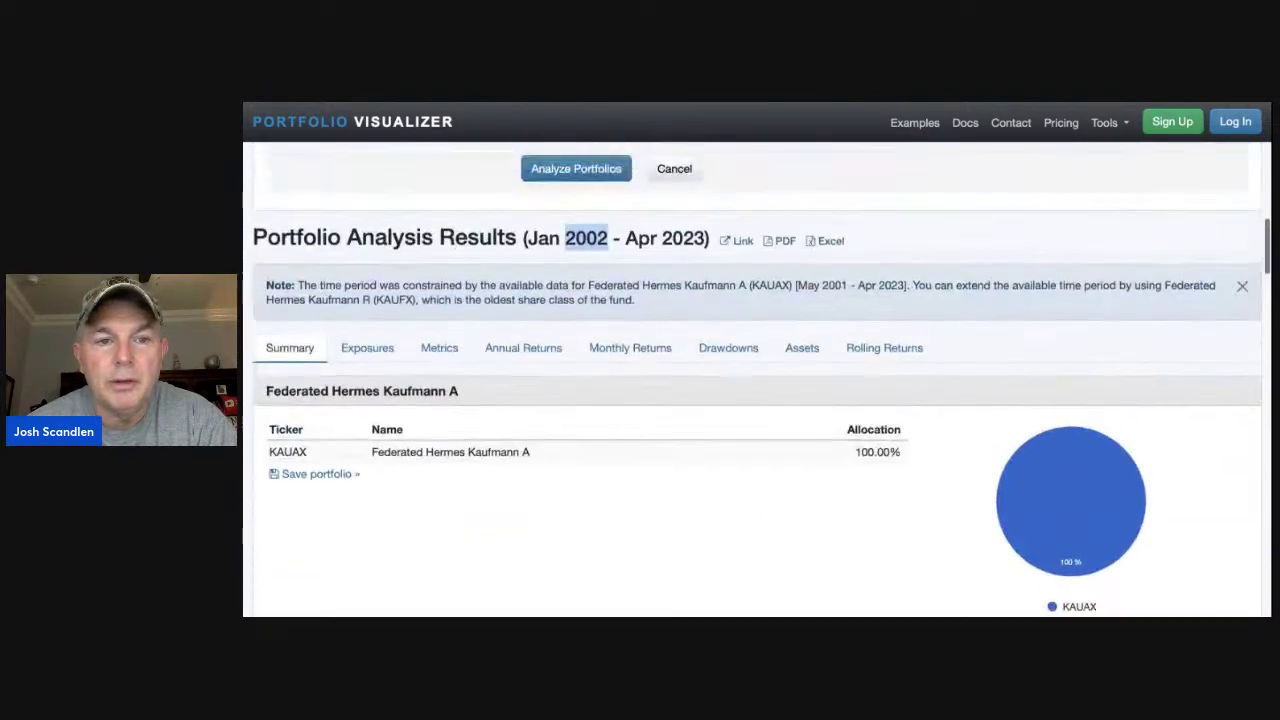
Review the Kaufmann fund's exposures, including its returns-based and holdings-based style analysis, and return to the summary.
left_click(368, 349)
scroll(593, 424, "down", 5)
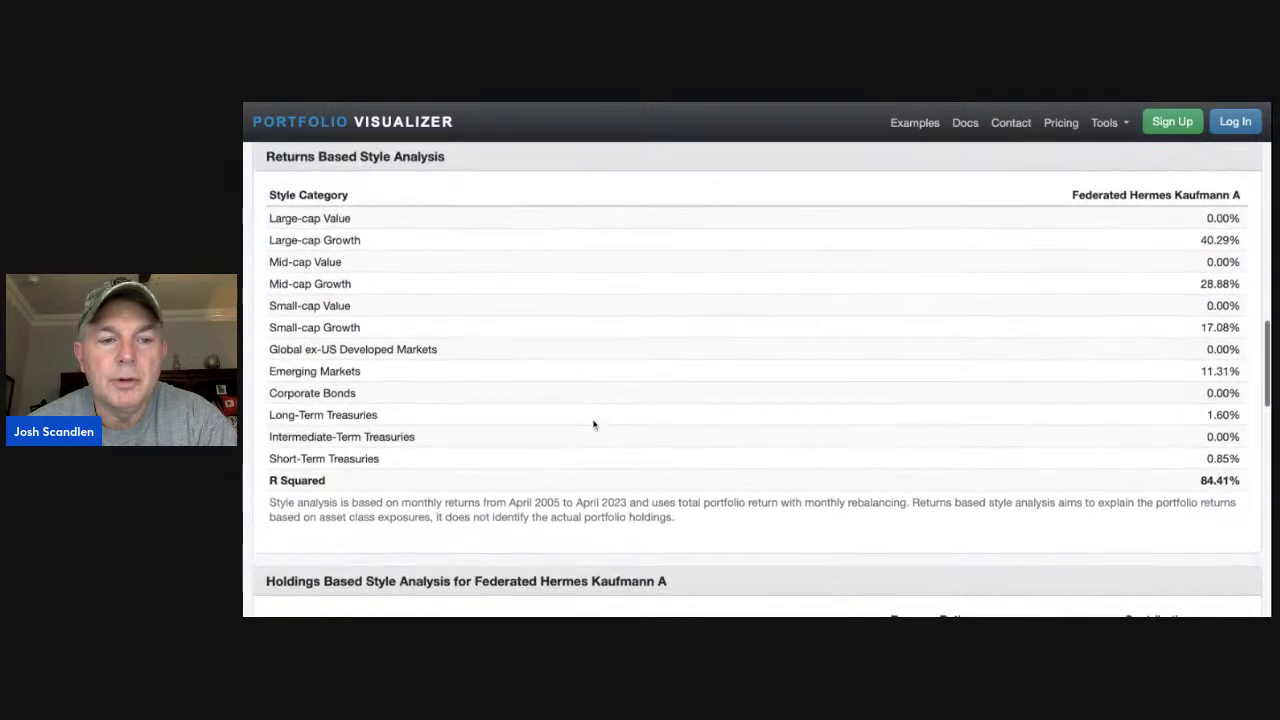
scroll(593, 424, "down", 4)
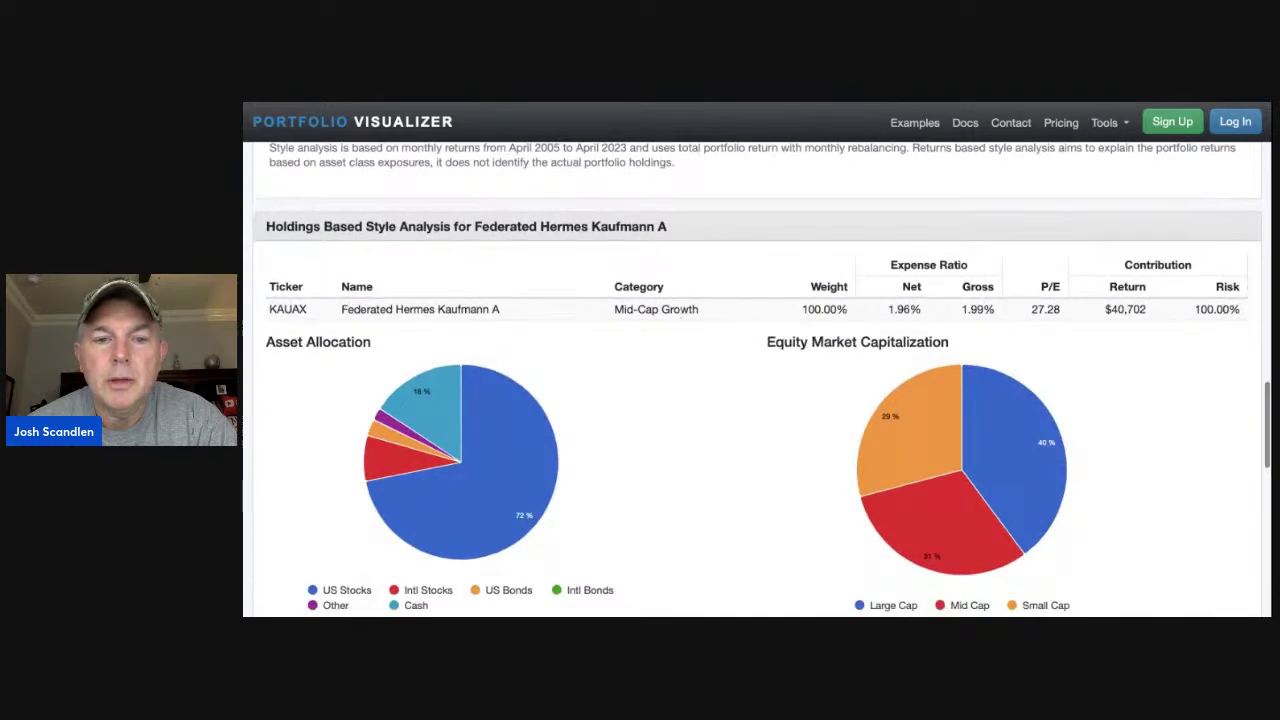
scroll(774, 430, "up", 10)
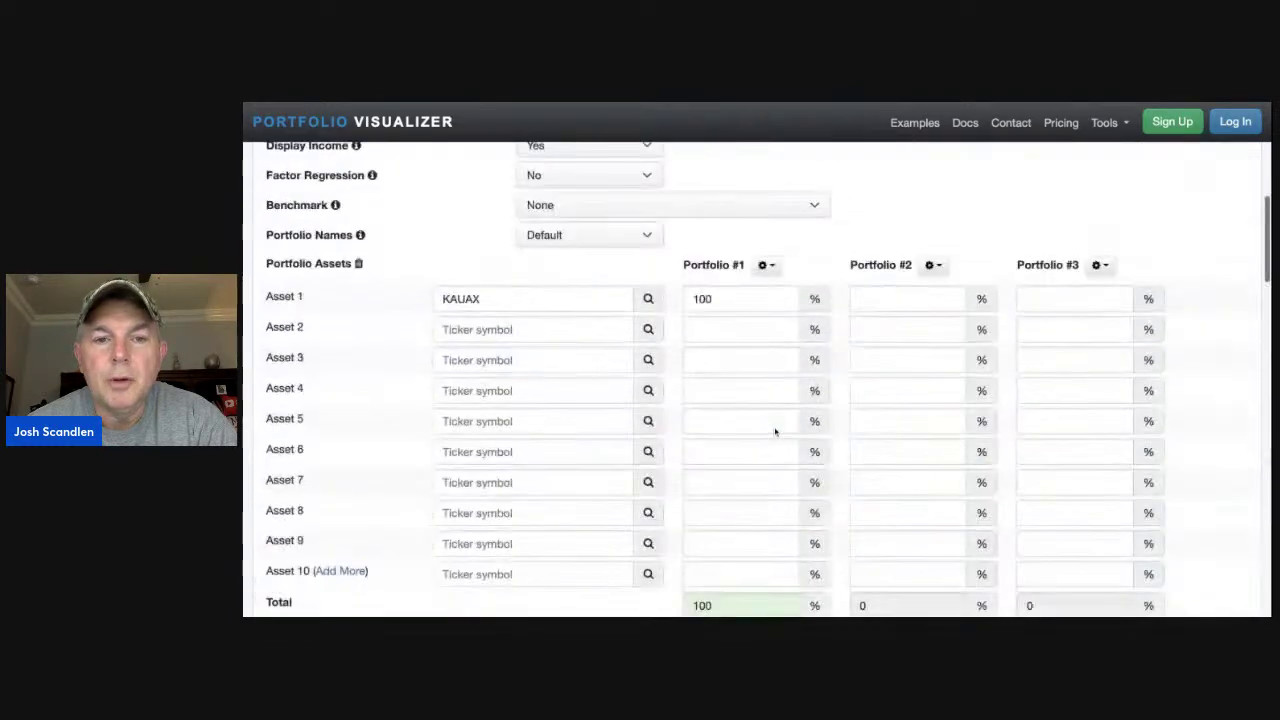
scroll(774, 430, "down", 3)
scroll(774, 430, "down", 2)
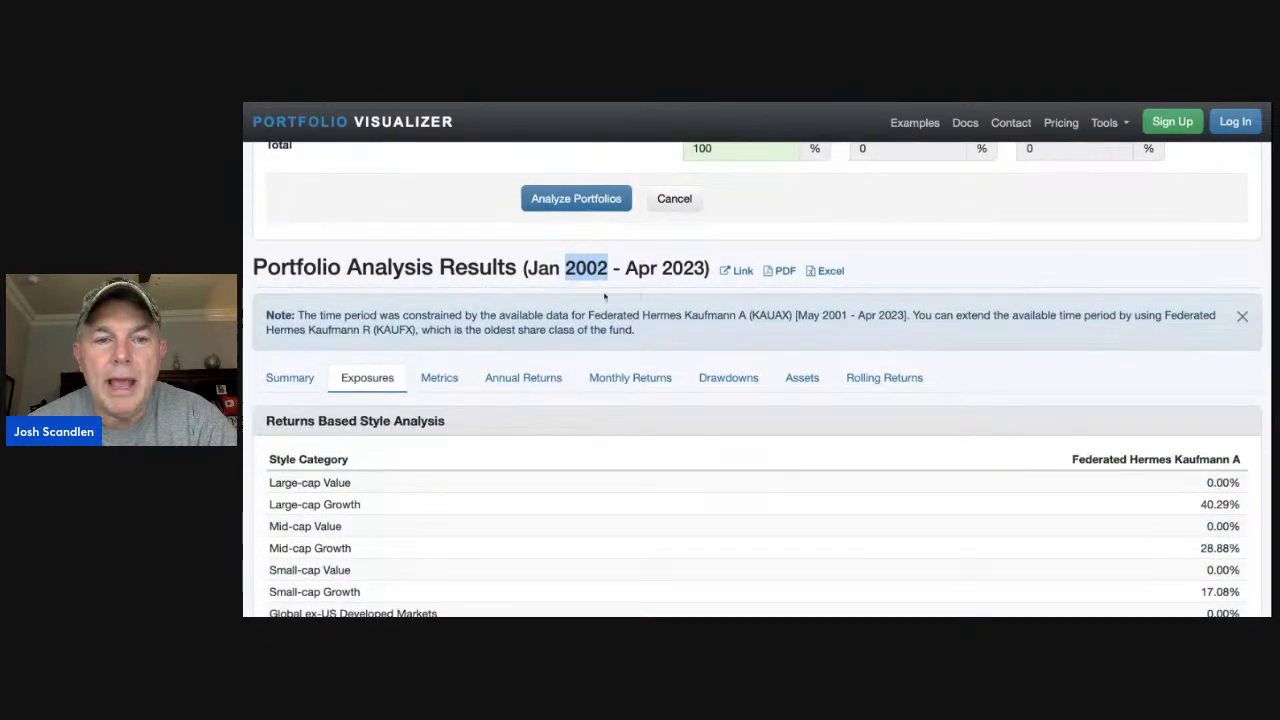
left_click(290, 378)
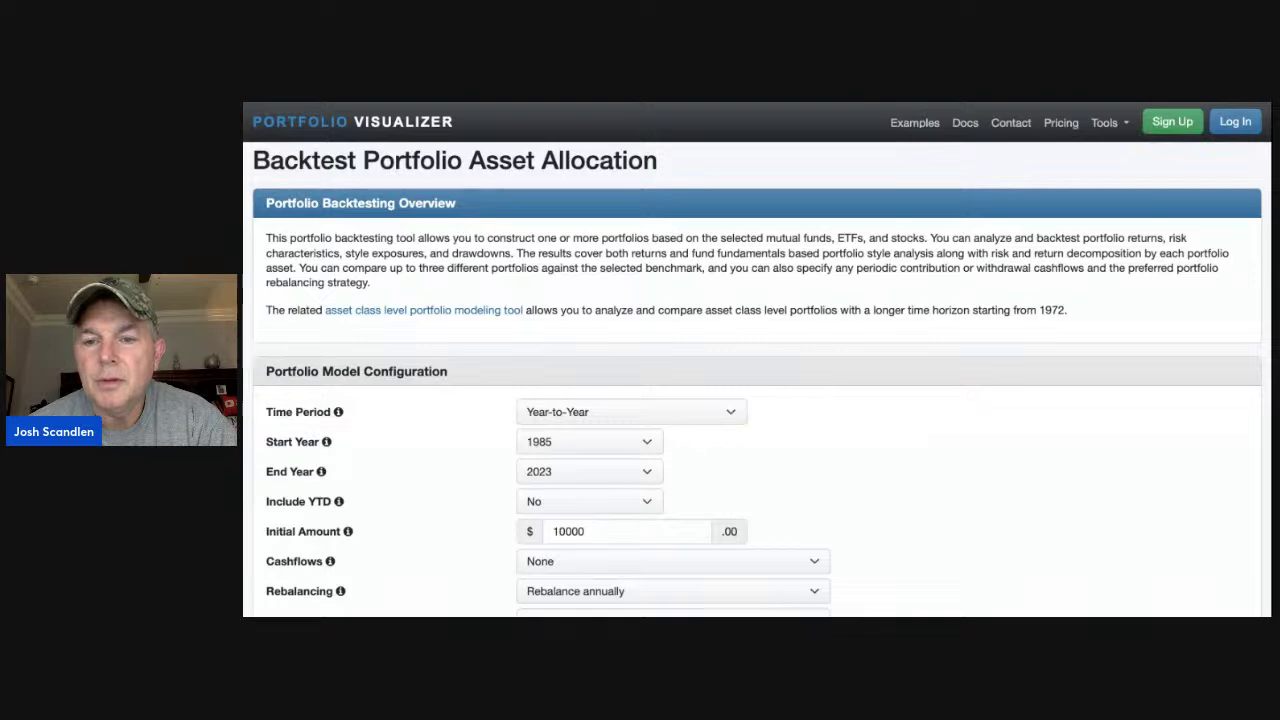
Replace the Asset 1 ticker with Vanguard Real Estate Index Admiral (VGSLX) and rerun the portfolio analysis.
scroll(576, 428, "down", 3)
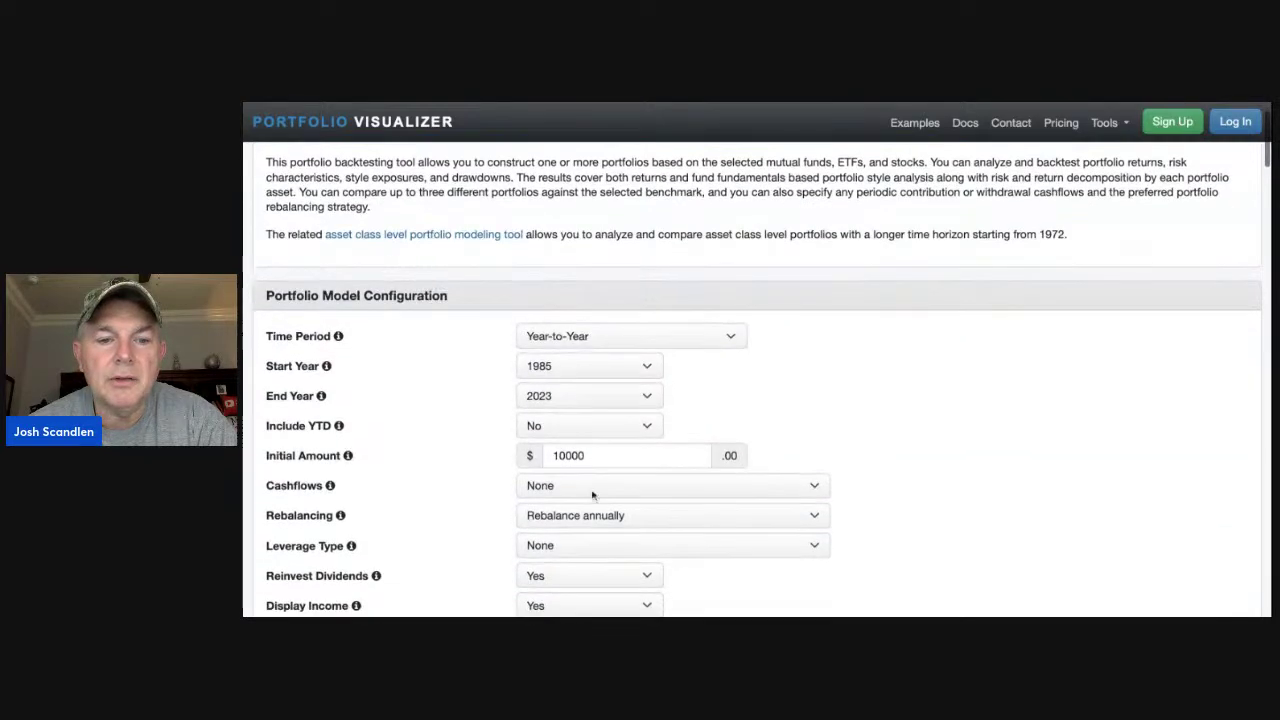
scroll(559, 320, "down", 2)
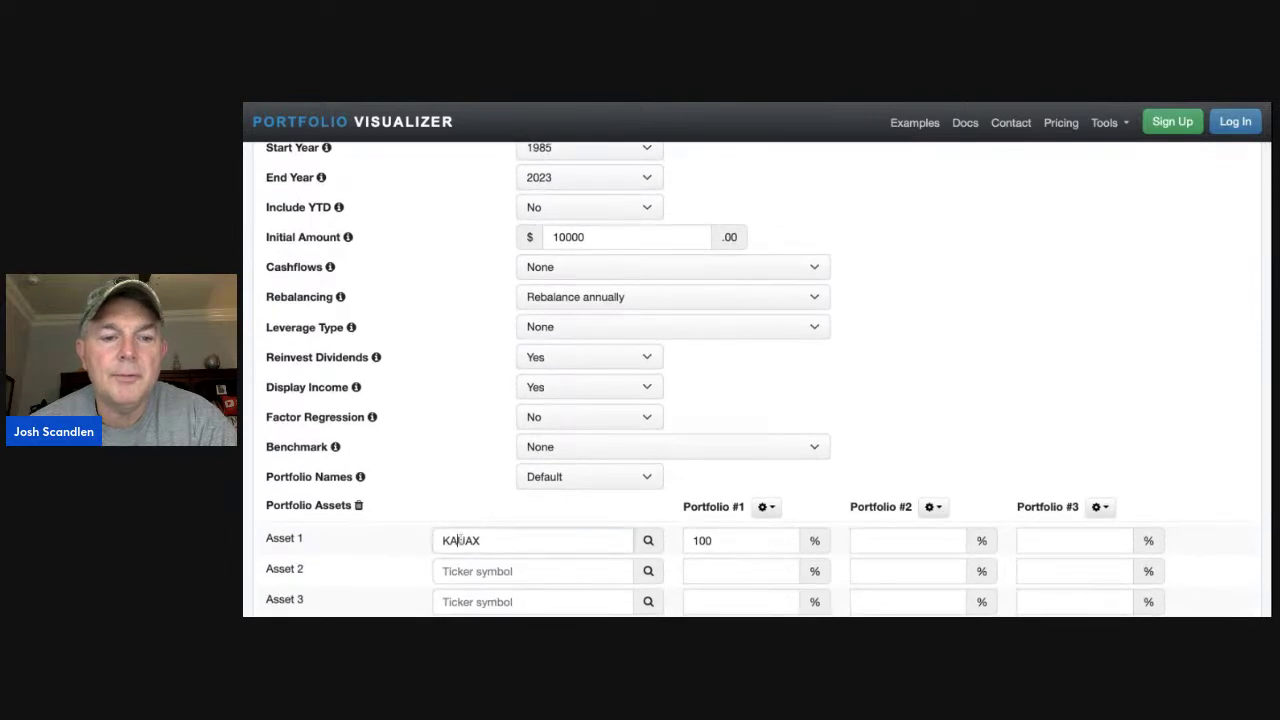
double_click(458, 540)
type("vgslx")
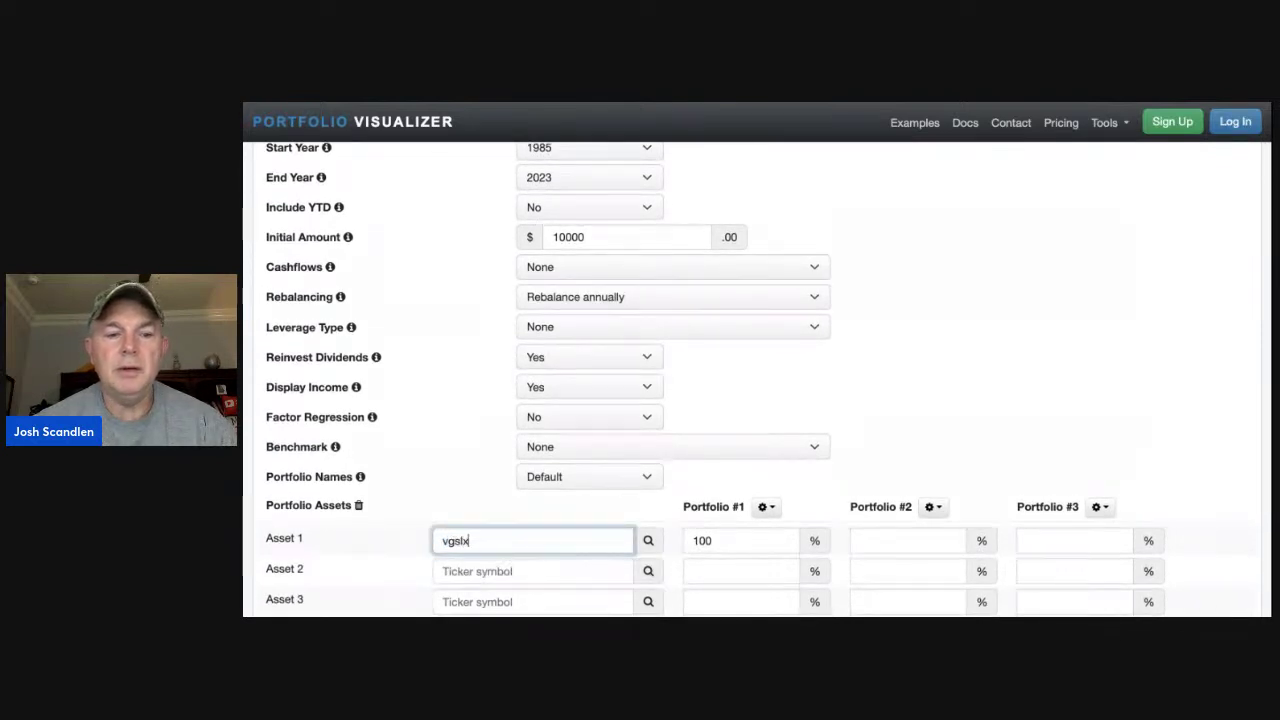
left_click(517, 576)
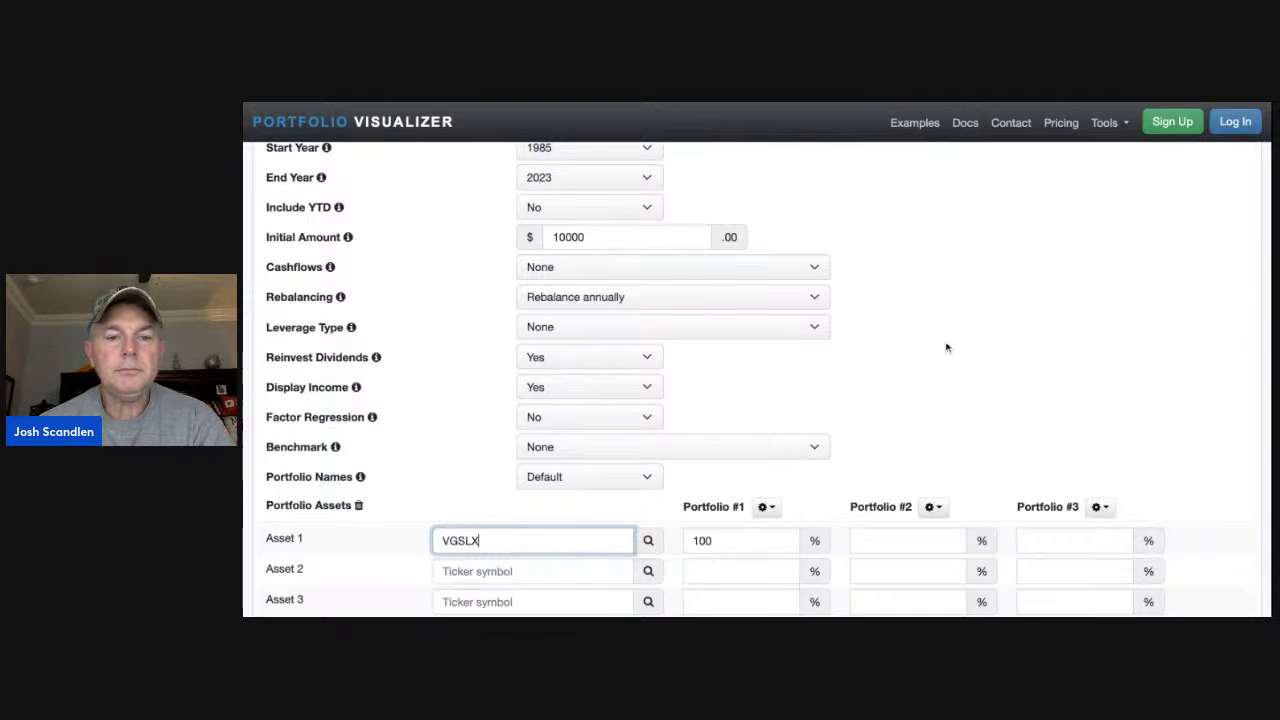
scroll(946, 346, "down", 7)
left_click(576, 454)
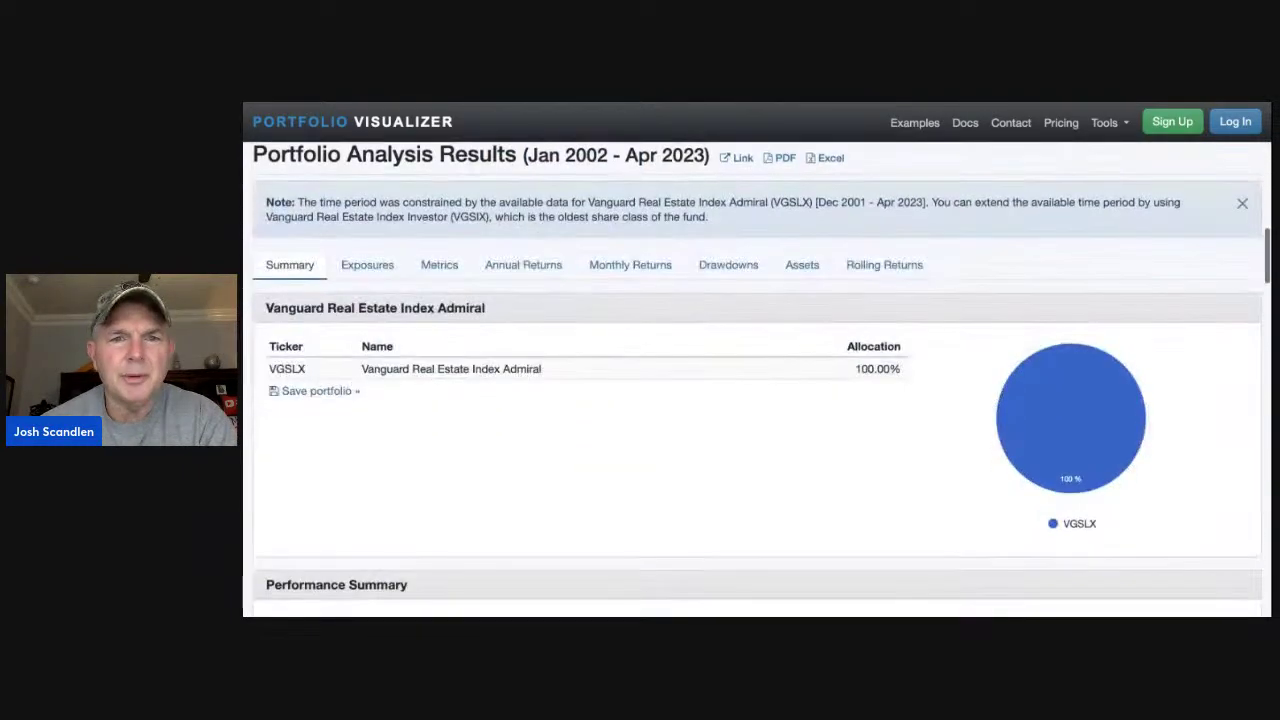
Review the Vanguard Real Estate Index Admiral results, including the analysis period, portfolio growth and annual returns.
scroll(802, 442, "up", 3)
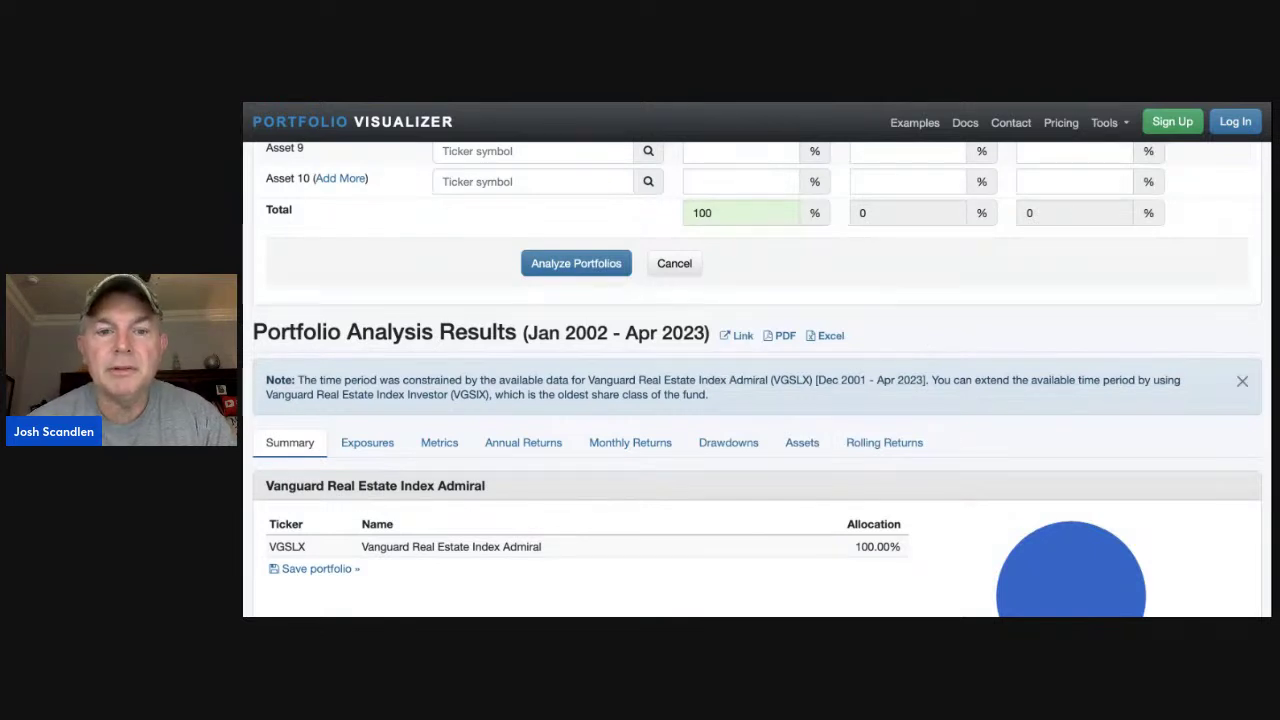
scroll(756, 380, "down", 1)
scroll(756, 380, "up", 2)
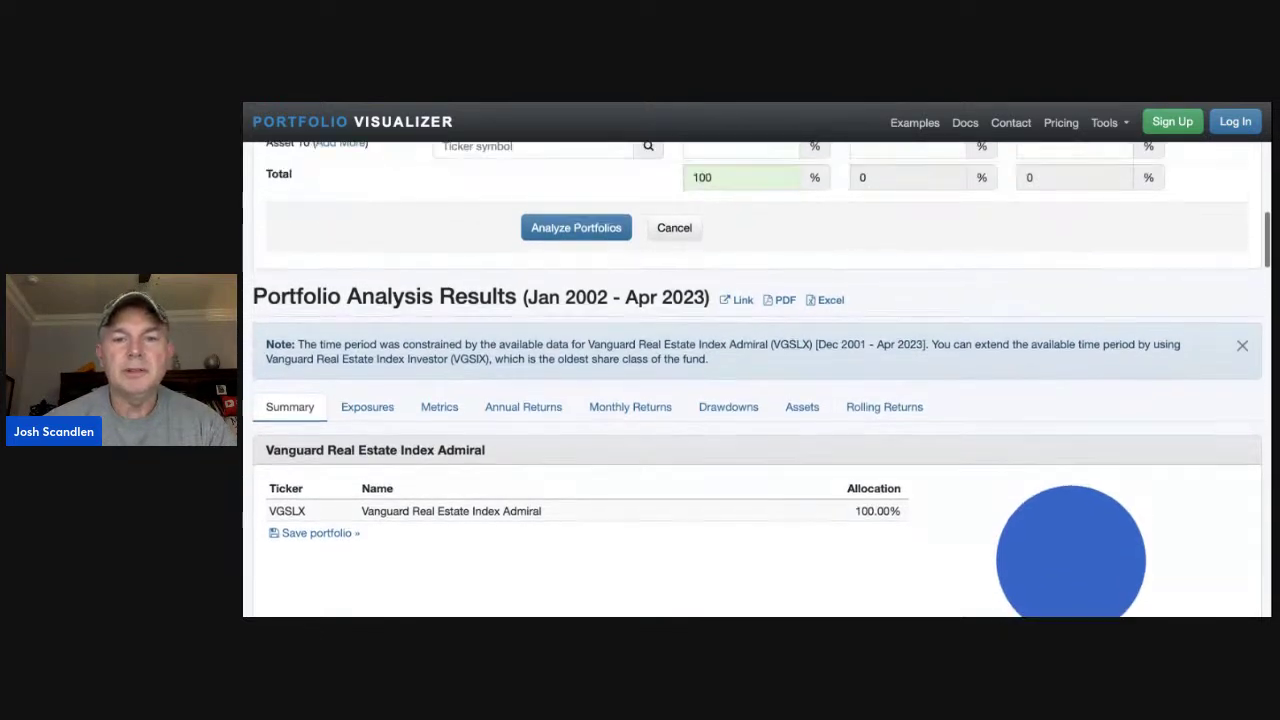
scroll(756, 380, "down", 8)
scroll(756, 380, "down", 10)
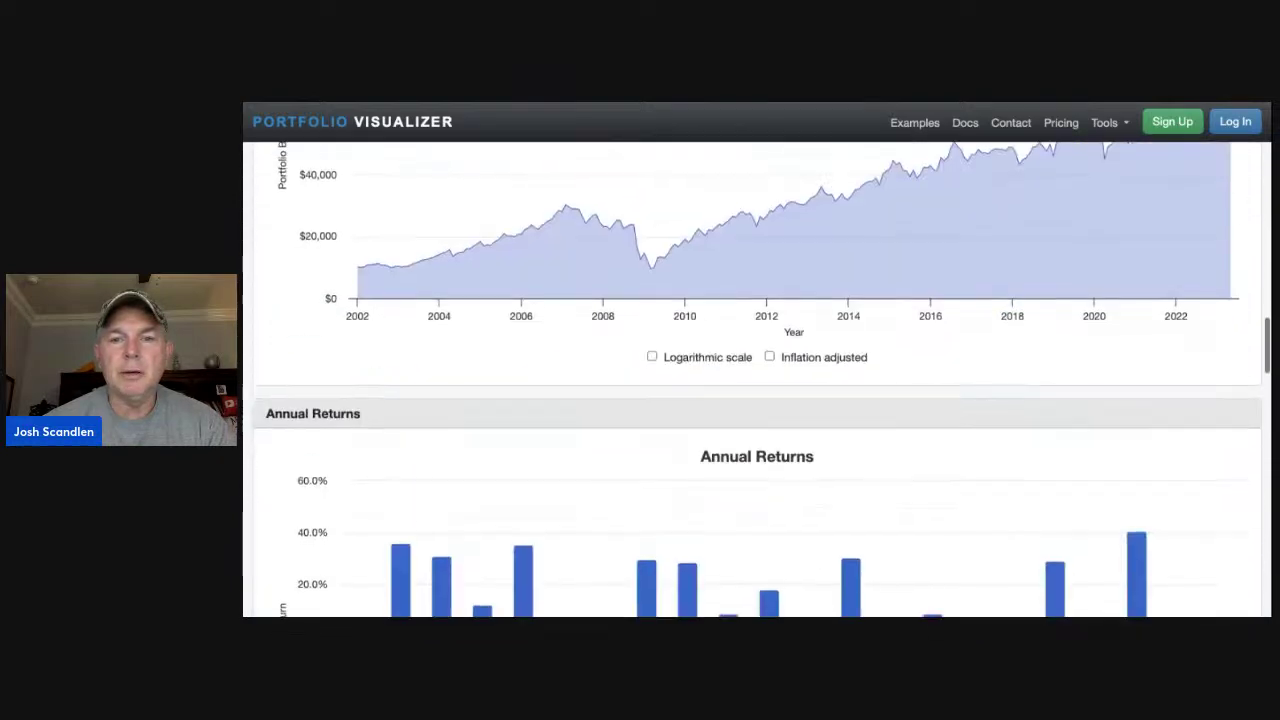
scroll(756, 380, "up", 4)
scroll(756, 380, "up", 4)
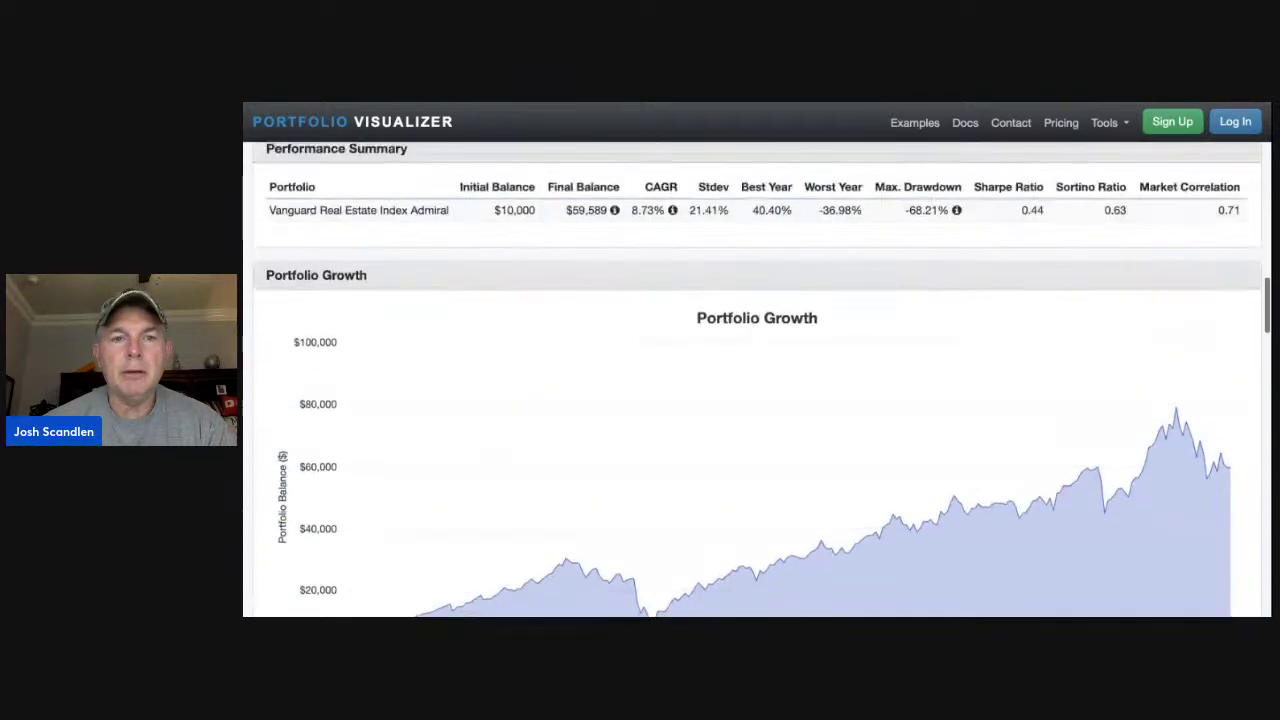
Check VGSLX's CAGR, its maximum drawdown and drawdown period, and its yearly dividends in the Portfolio Income chart.
left_click_drag(663, 284, 641, 290)
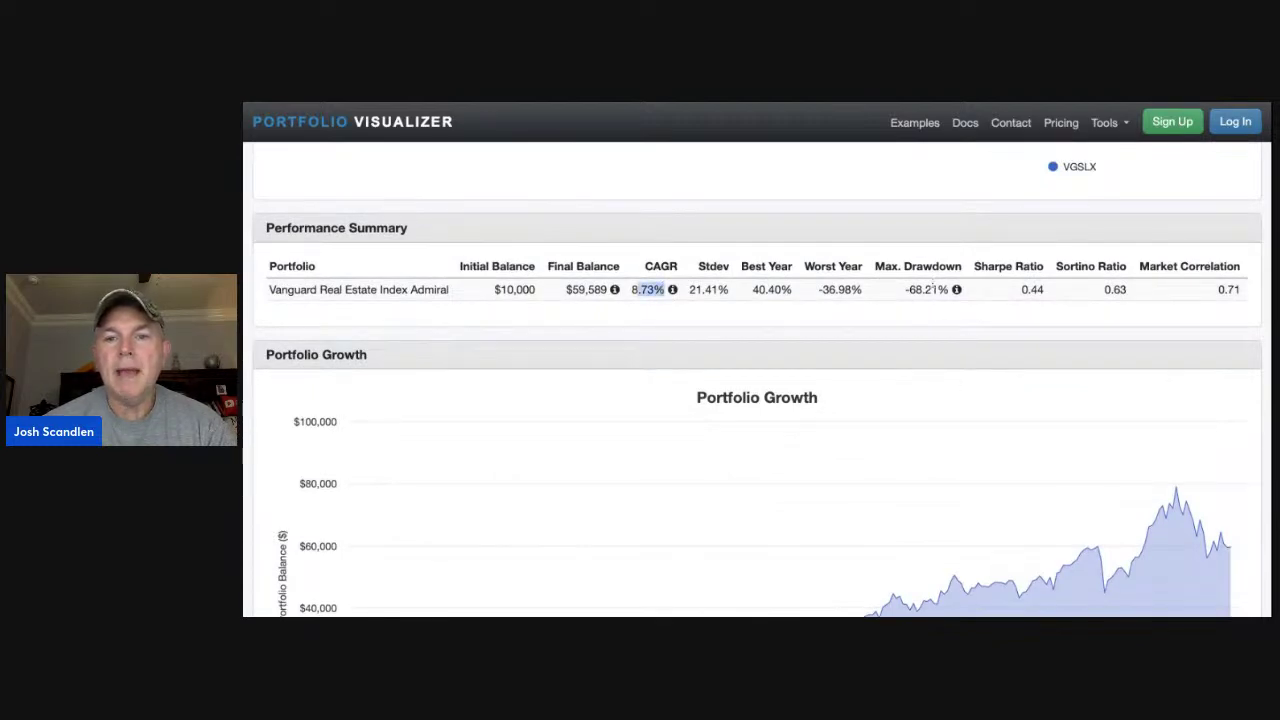
left_click_drag(946, 289, 908, 290)
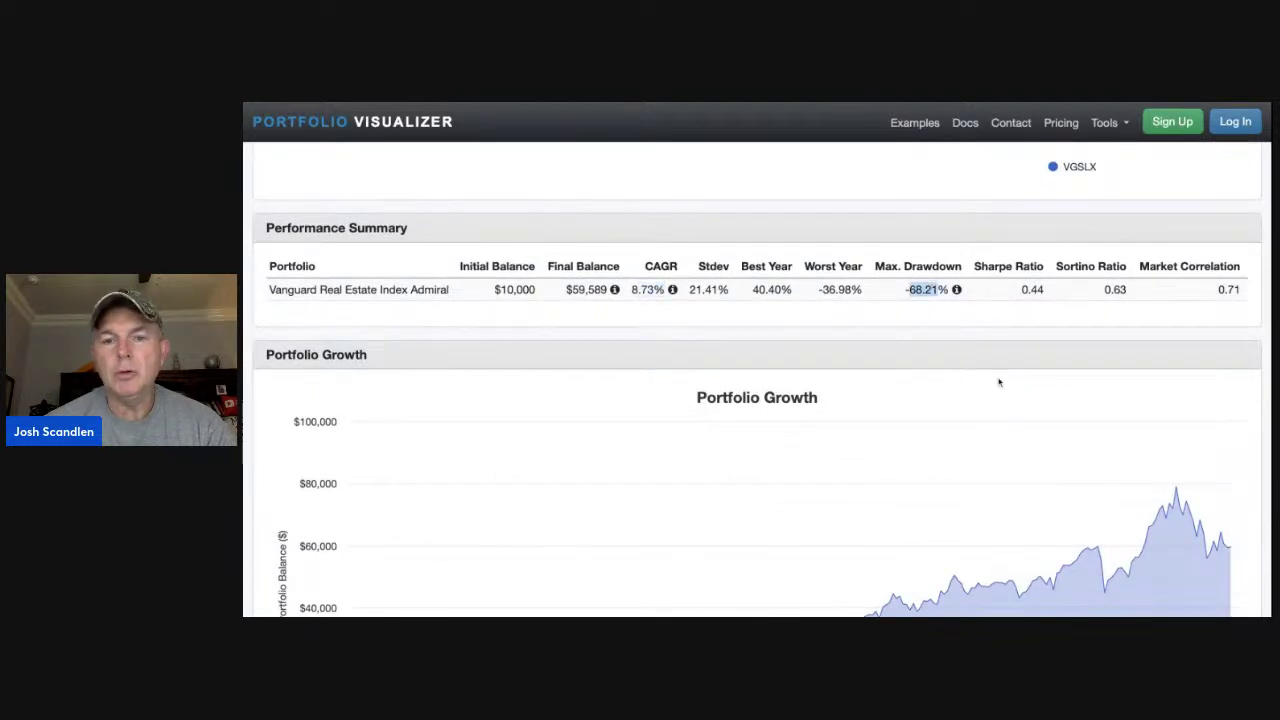
scroll(998, 382, "down", 3)
scroll(998, 382, "up", 2)
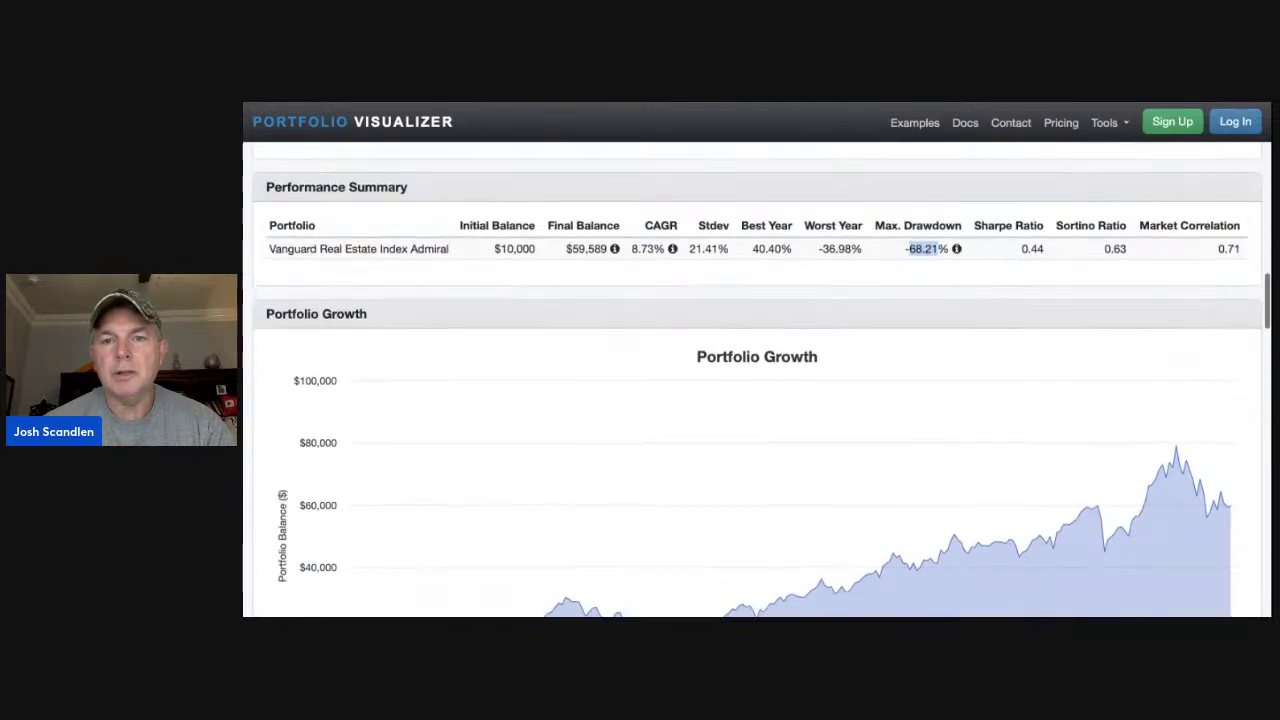
scroll(963, 349, "up", 3)
mouse_move(957, 396)
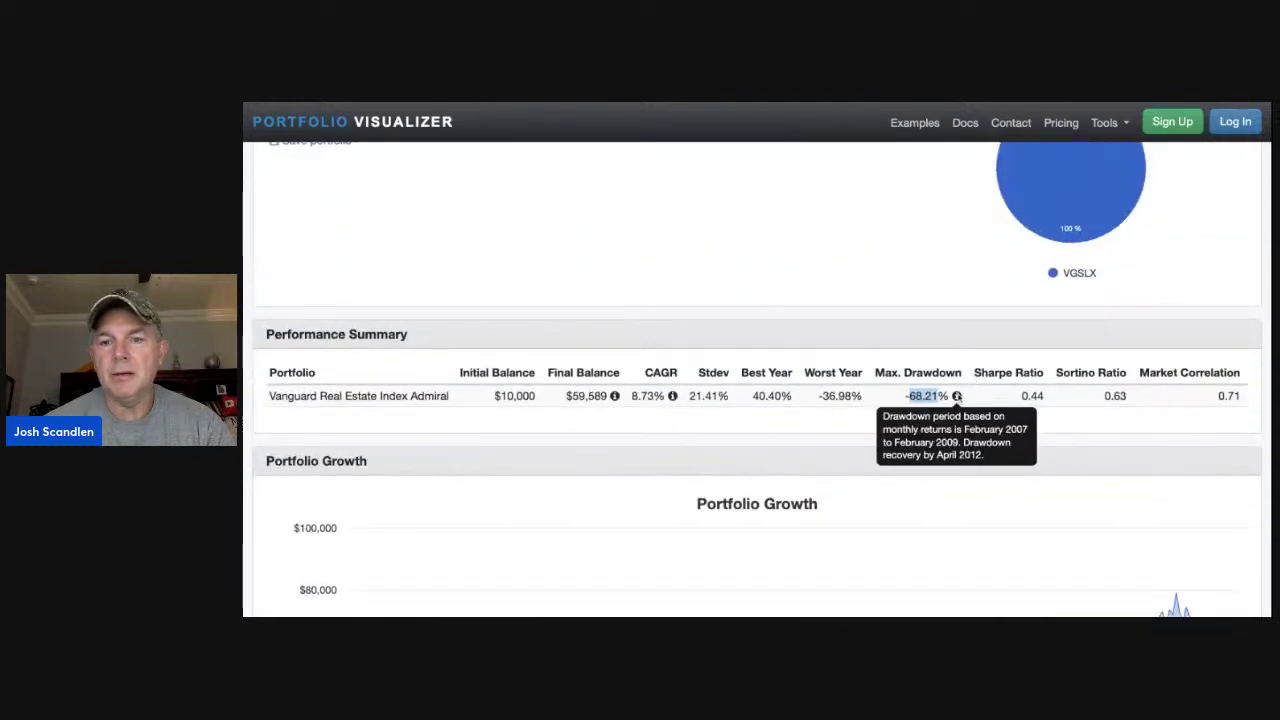
scroll(898, 320, "down", 10)
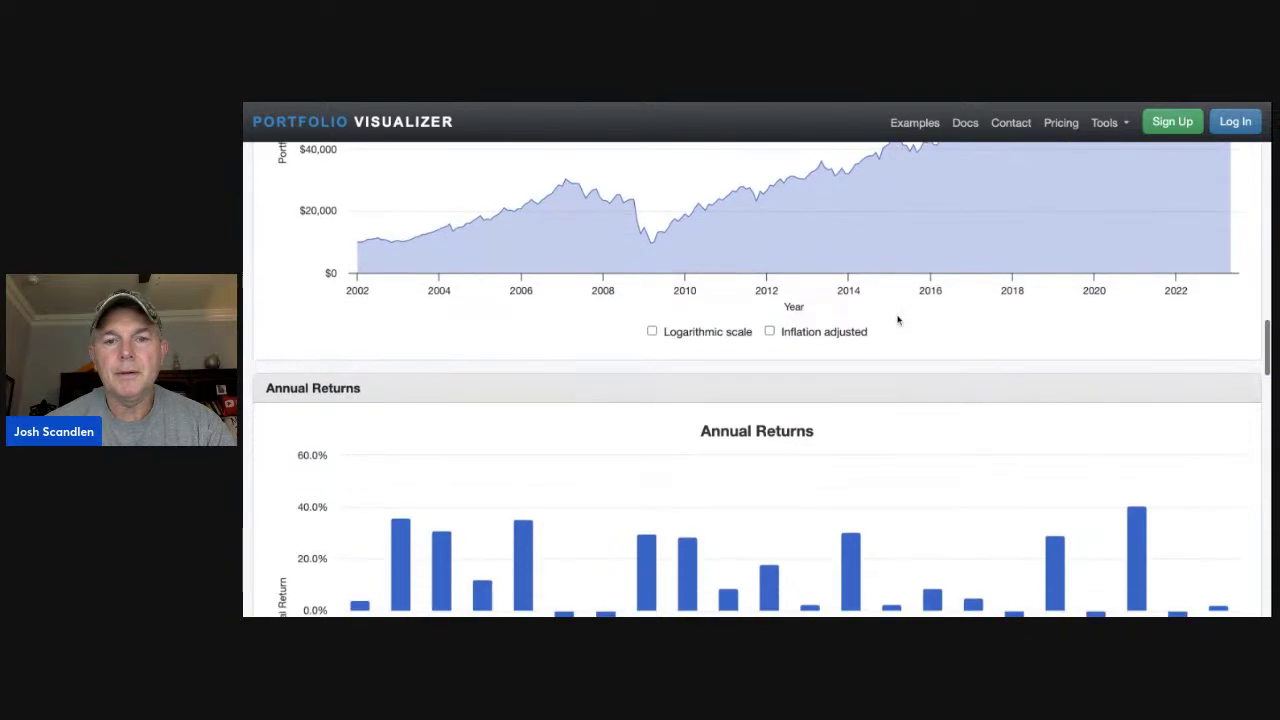
scroll(898, 320, "down", 10)
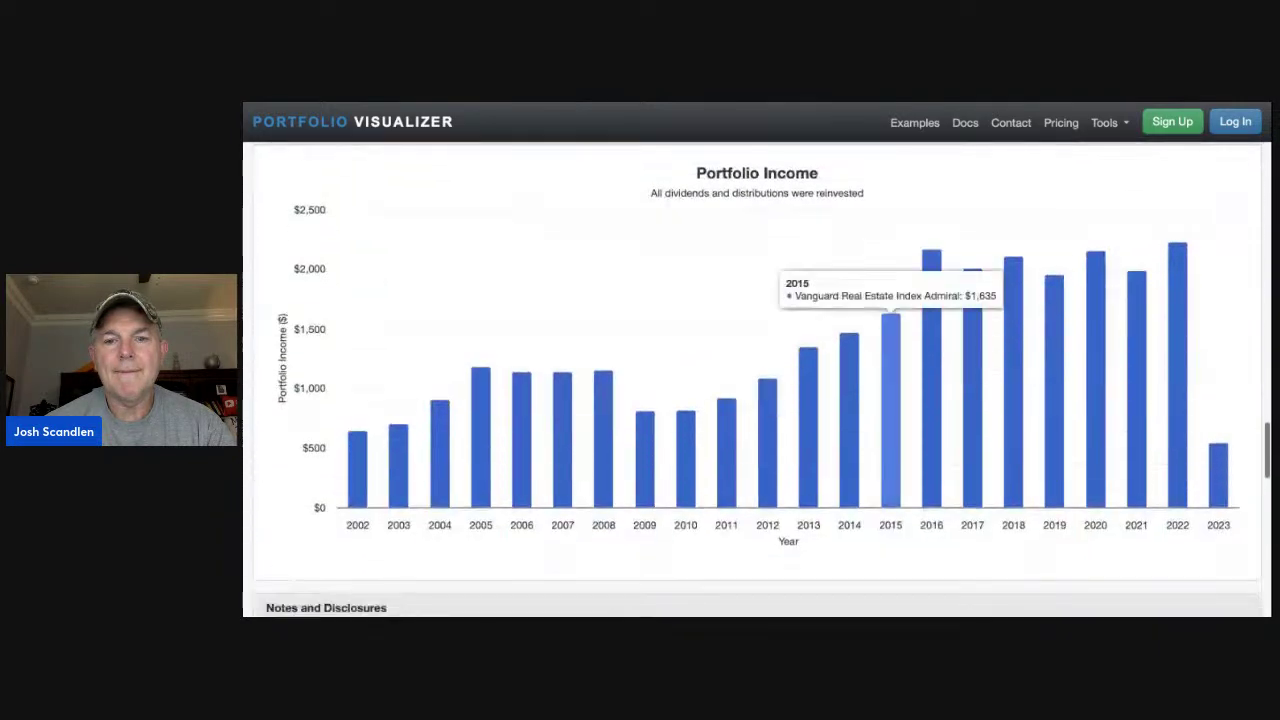